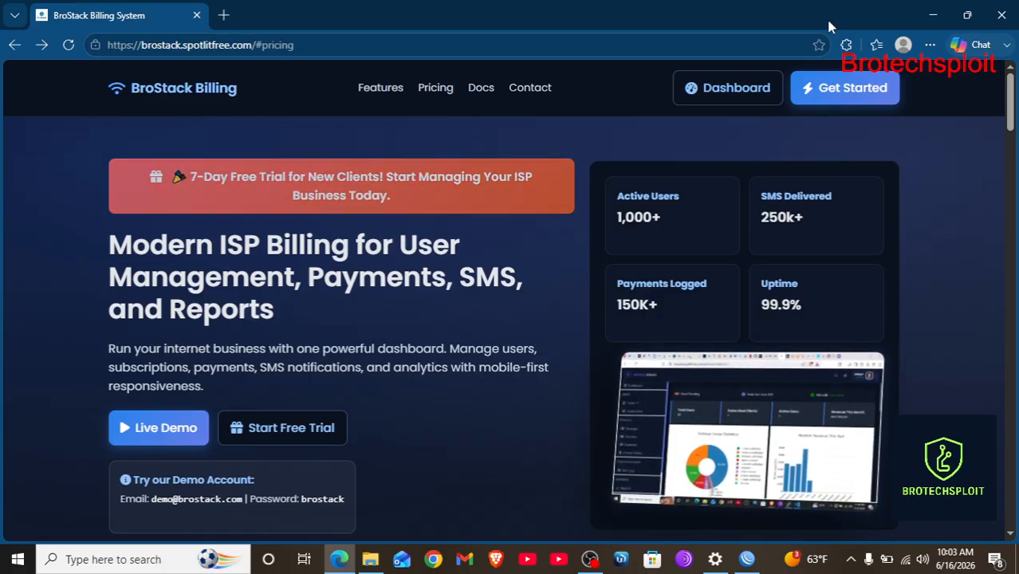
Scroll the landing page, then go to the ISP dashboard login page via Dashboard.
scroll(871, 347, "down", 5)
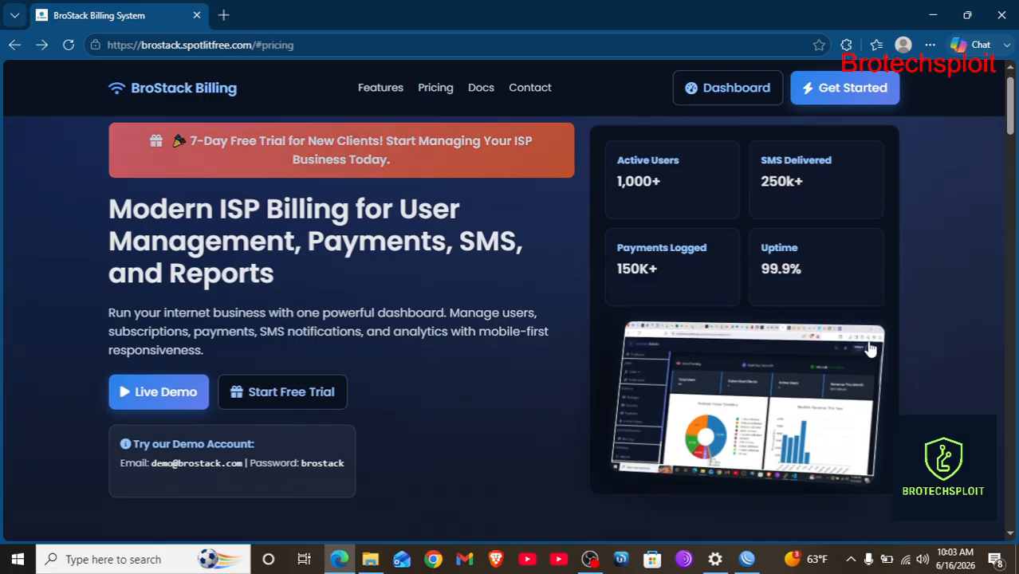
scroll(871, 347, "down", 3)
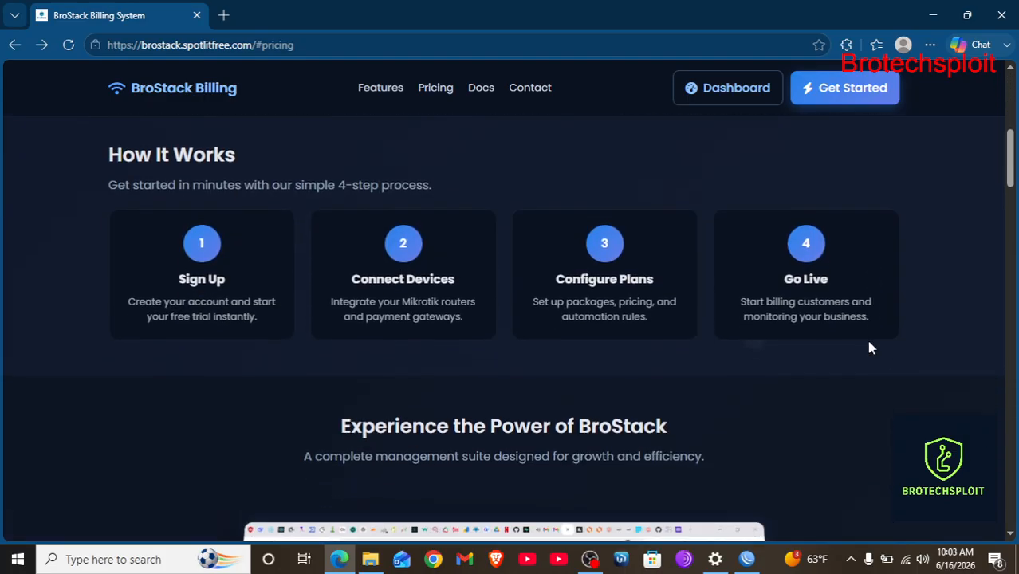
scroll(871, 348, "up", 7)
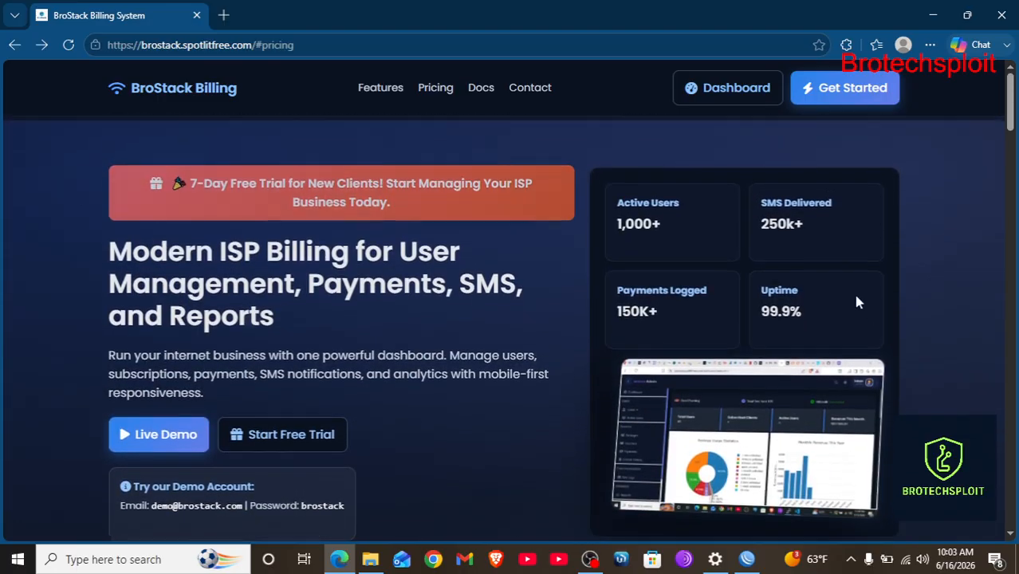
left_click(718, 95)
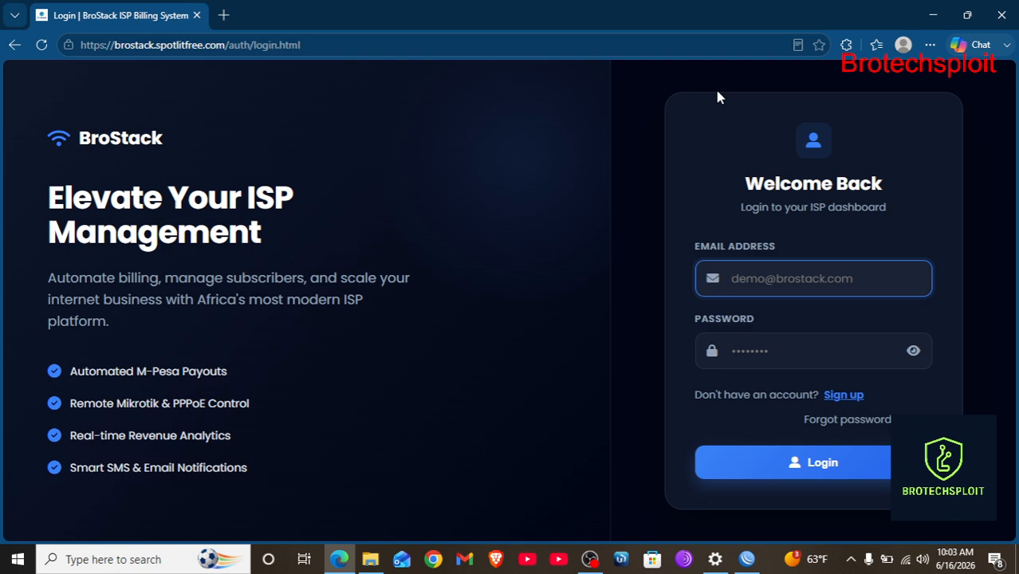
left_click(847, 400)
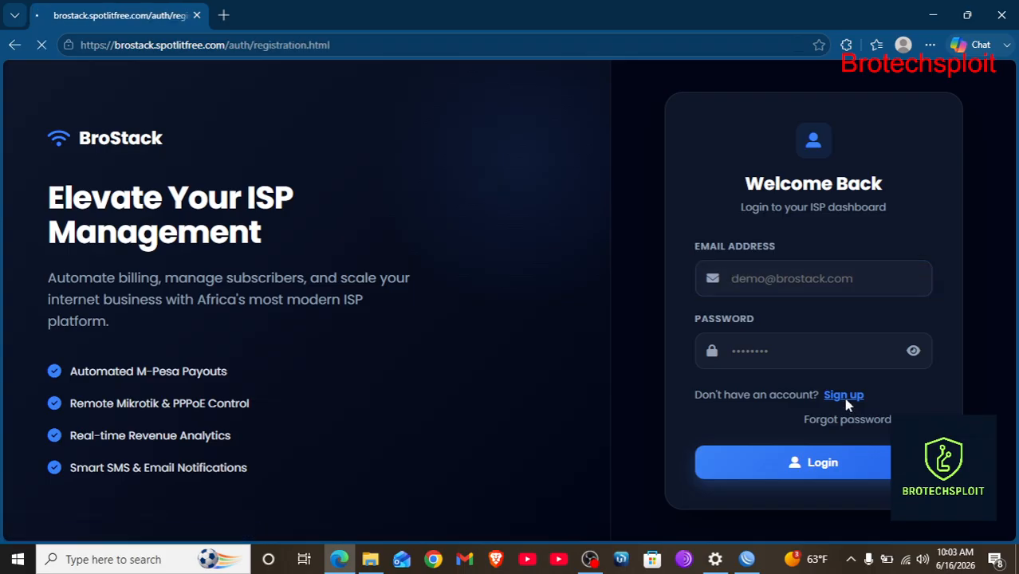
scroll(771, 386, "down", 1)
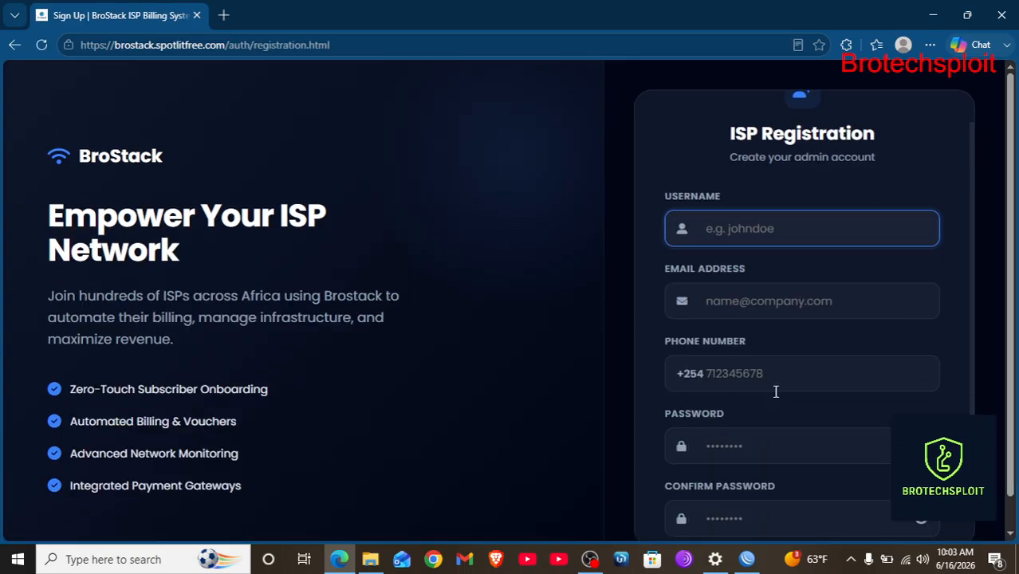
scroll(771, 386, "up", 1)
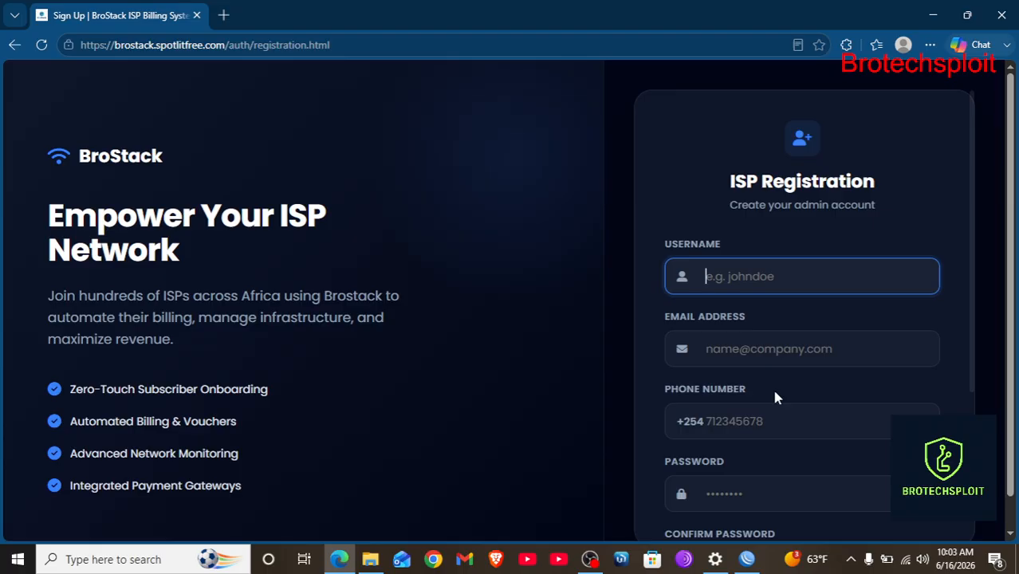
scroll(771, 386, "down", 2)
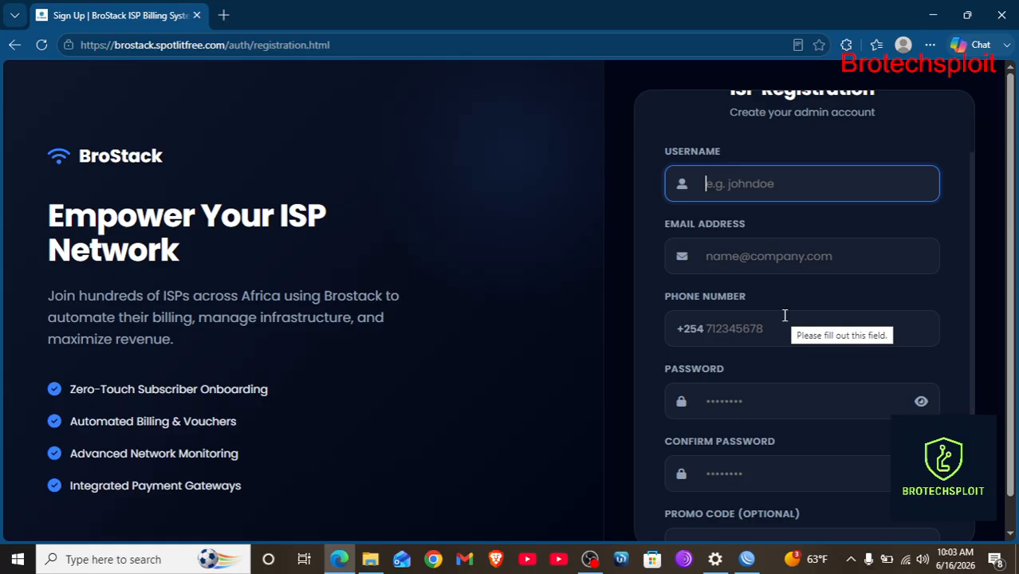
scroll(772, 291, "down", 3)
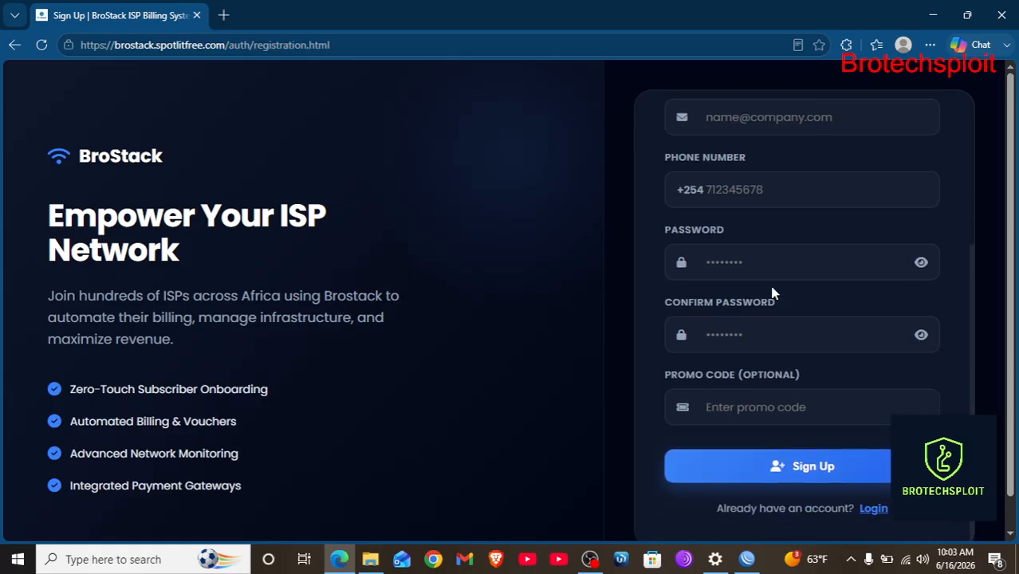
scroll(789, 343, "down", 1)
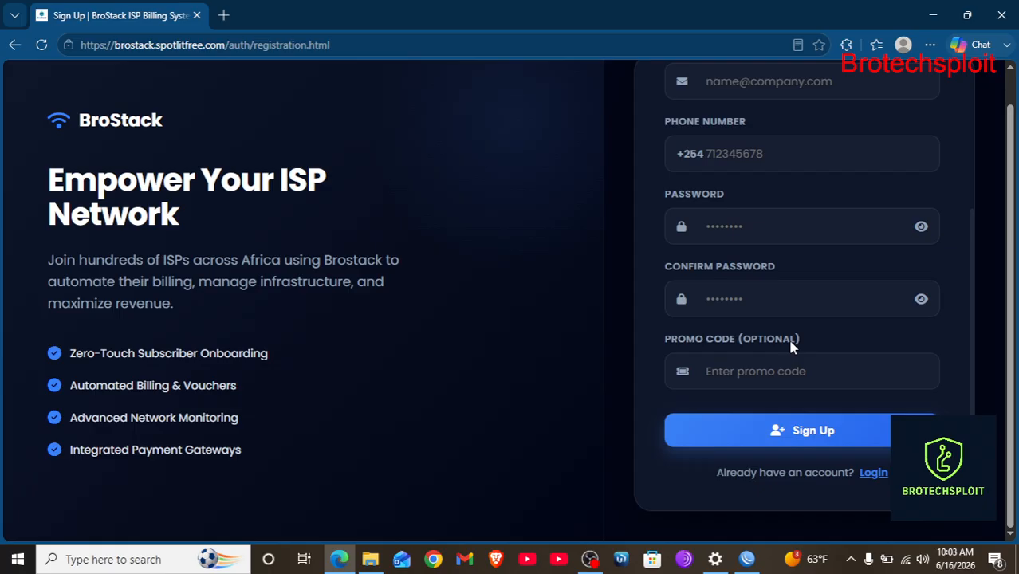
scroll(846, 364, "up", 1)
scroll(852, 394, "down", 1)
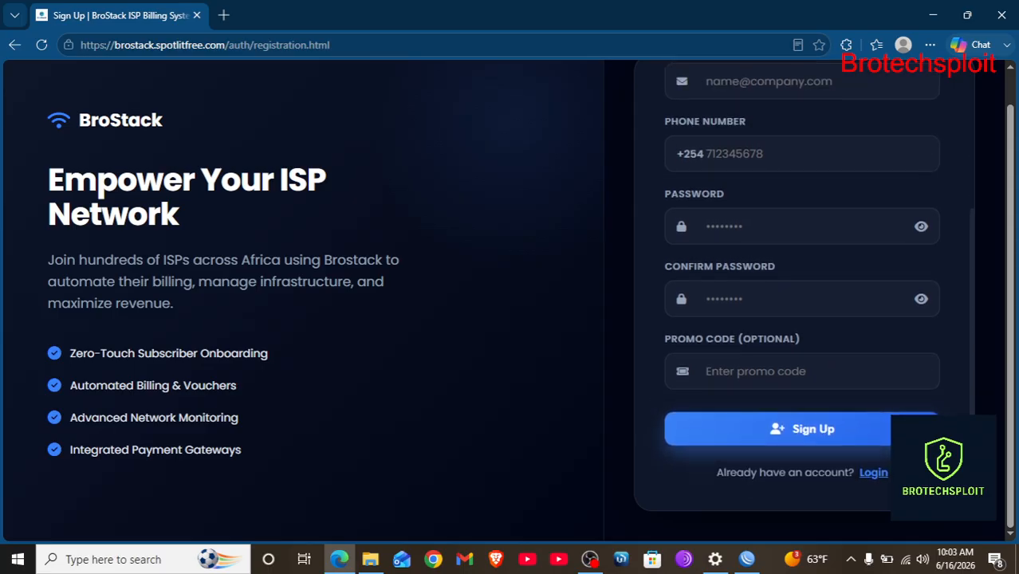
left_click(875, 474)
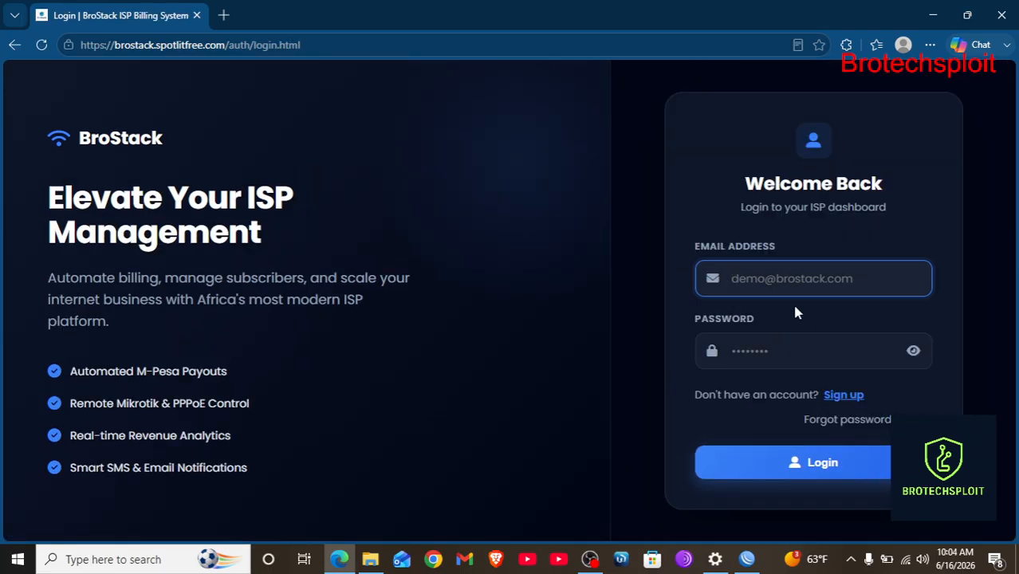
Enter the account e-mail and password in the login form and submit.
left_click(787, 286)
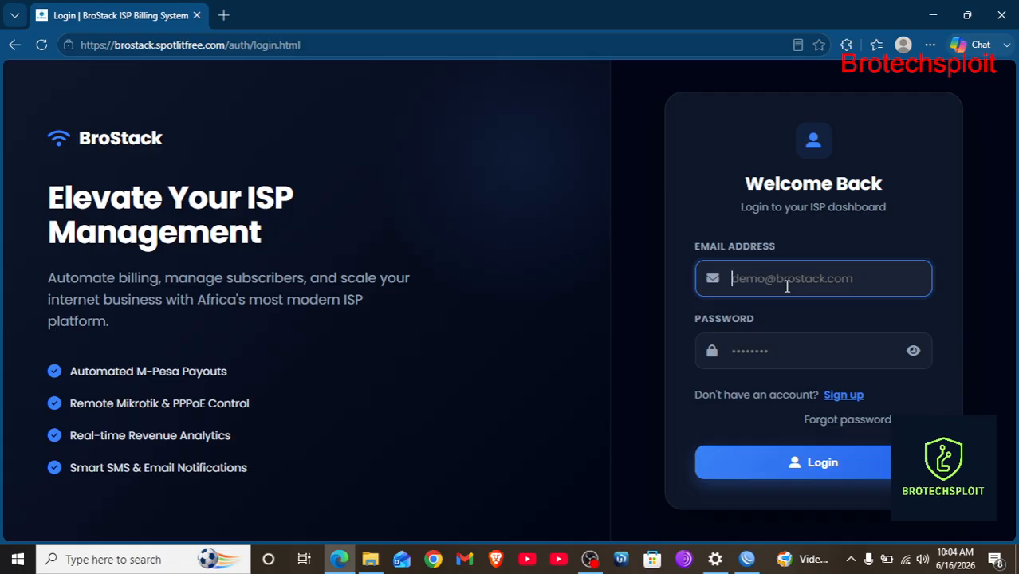
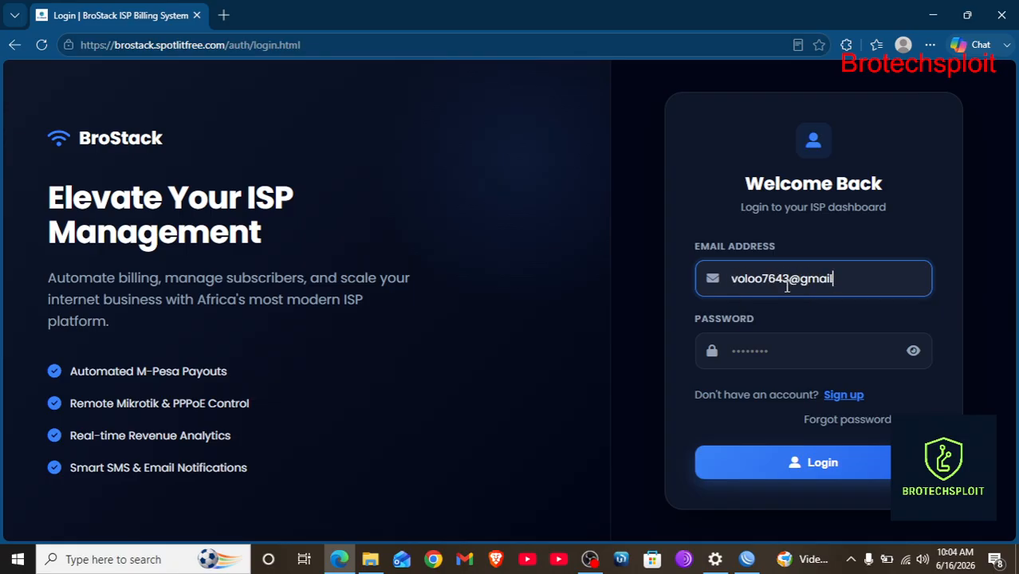
left_click(751, 334)
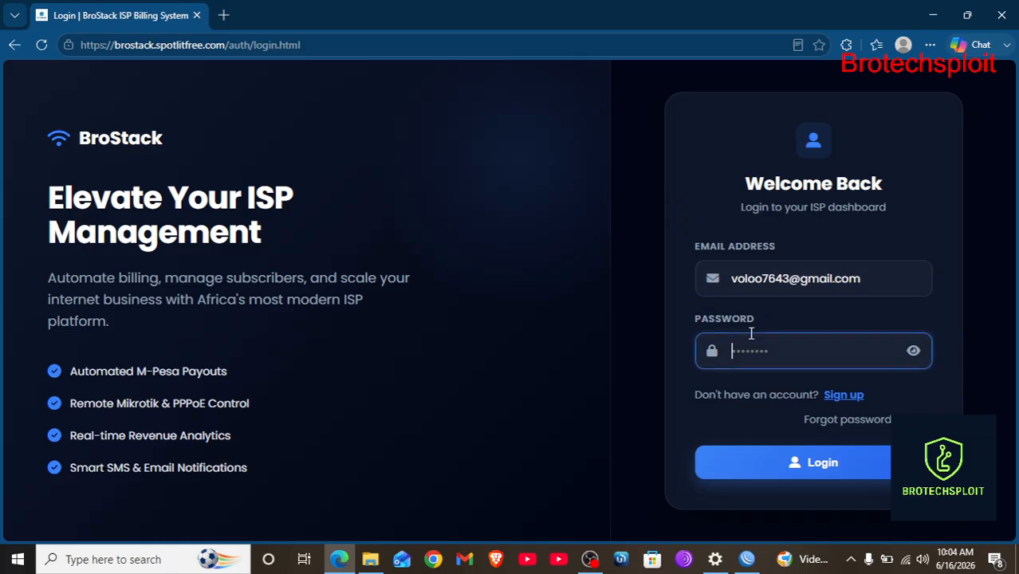
type("12*******************")
key("Return")
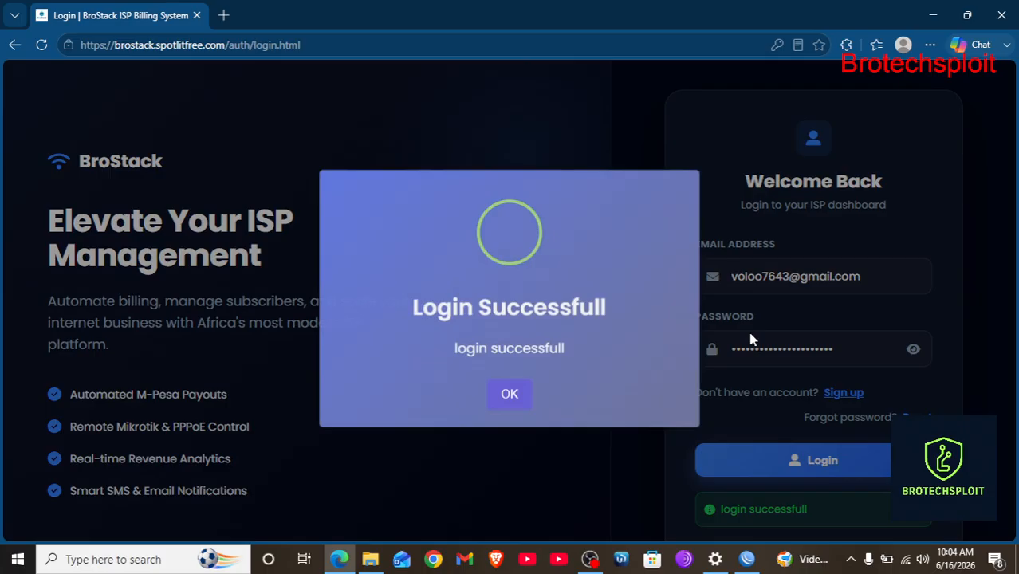
Acknowledge the successful login message and dismiss the browser's save-password prompt.
left_click(512, 394)
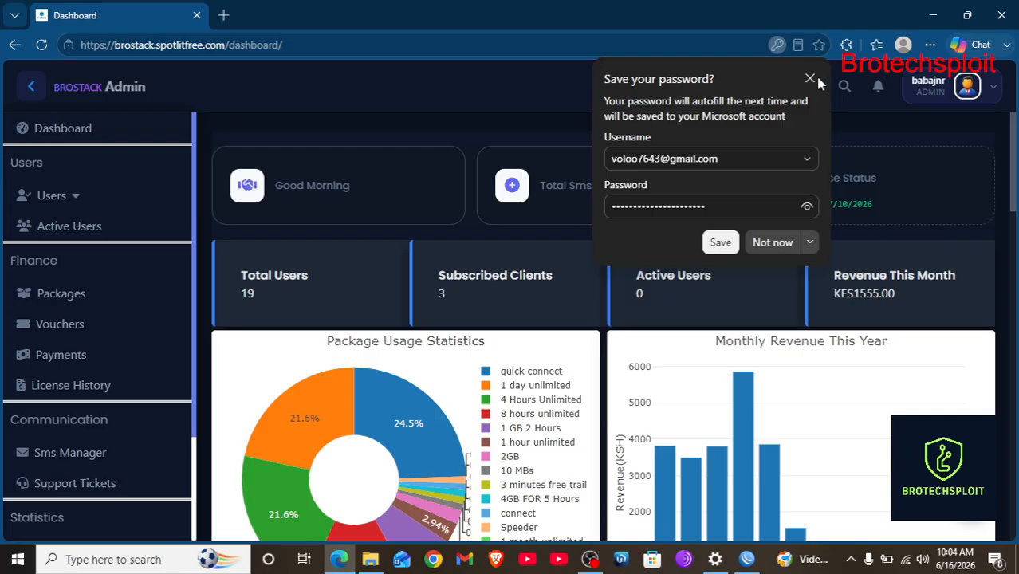
left_click(810, 80)
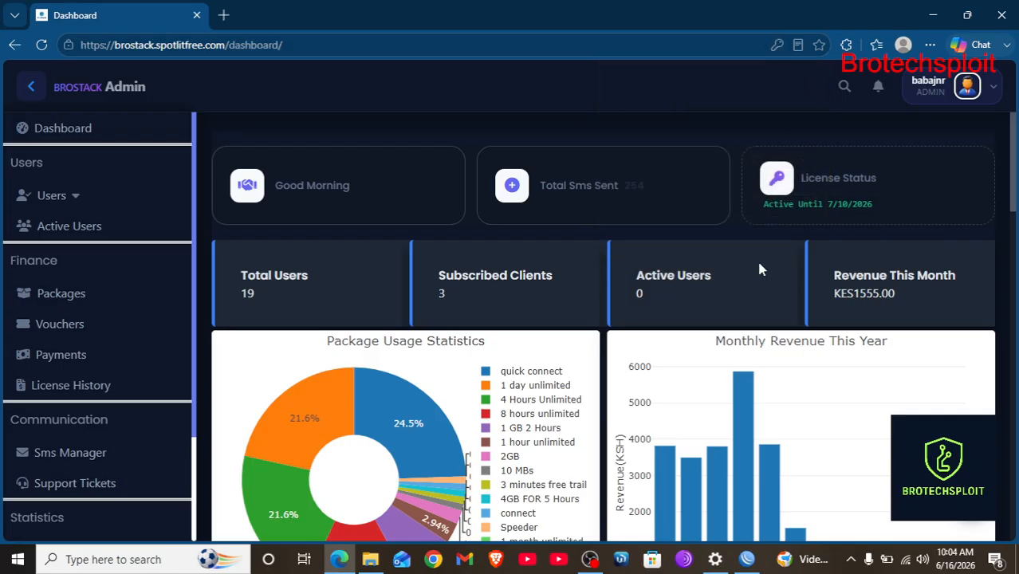
scroll(758, 269, "down", 1)
scroll(759, 269, "up", 1)
Turn off Dark Mode from the account menu to use the light theme.
left_click(991, 87)
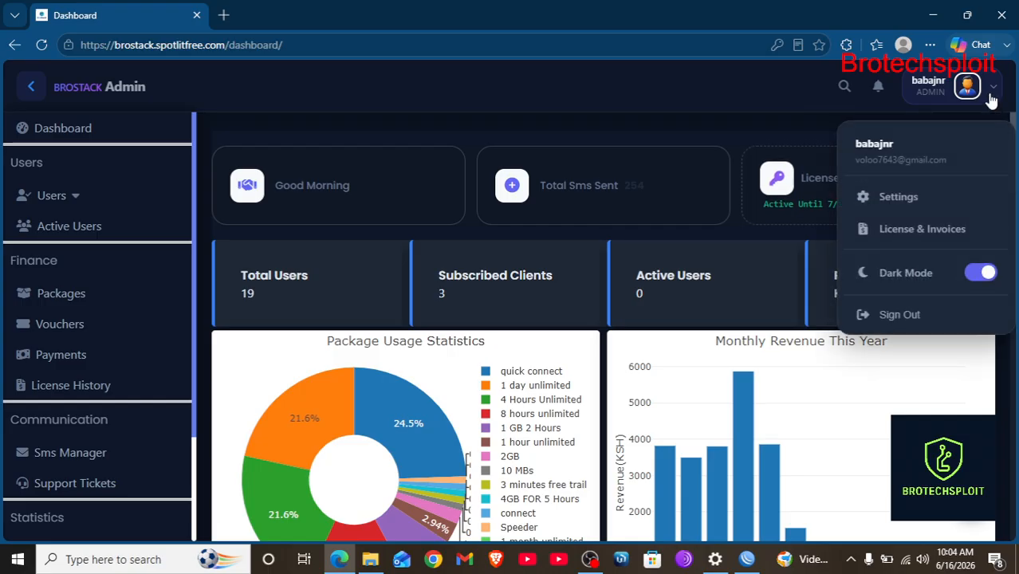
left_click(982, 273)
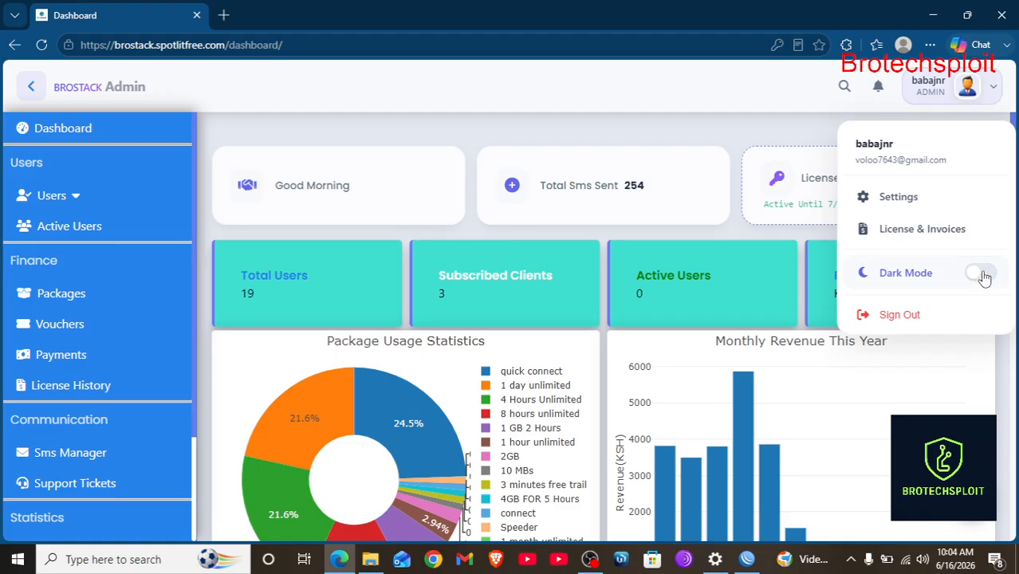
left_click(707, 165)
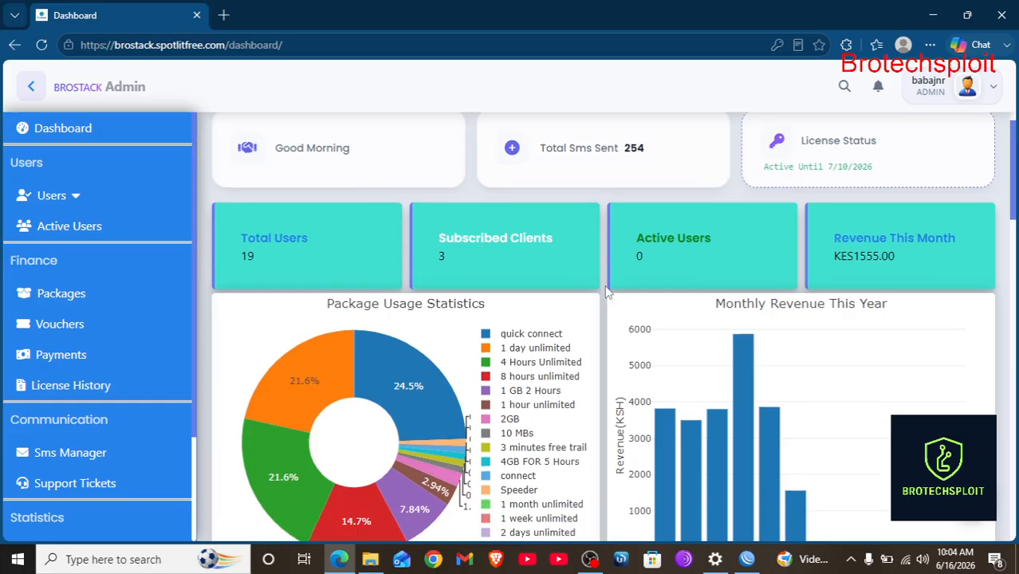
scroll(716, 249, "down", 1)
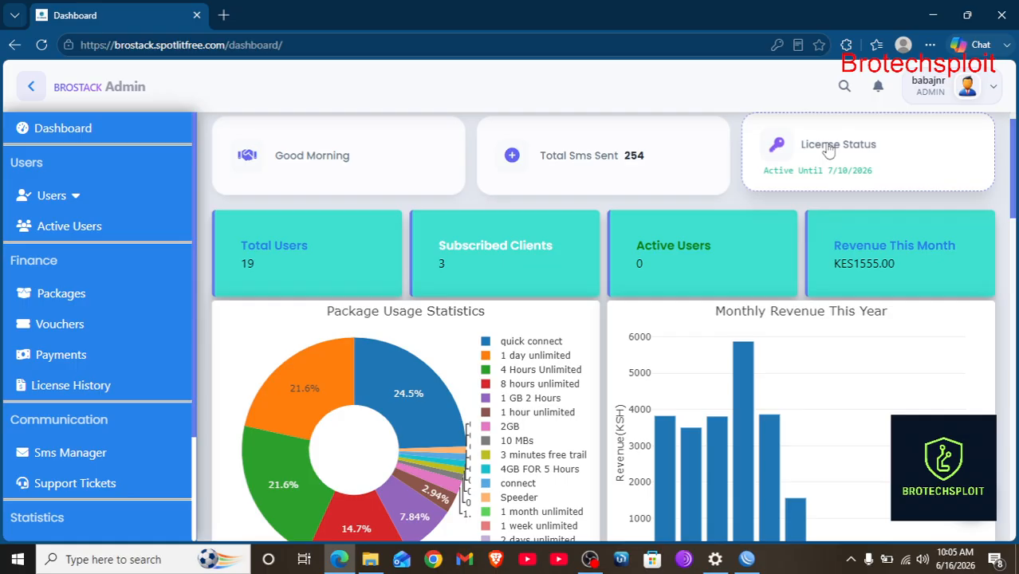
Check the license renewal invoice, with 25 days left, then go back to the dashboard.
scroll(773, 143, "up", 1)
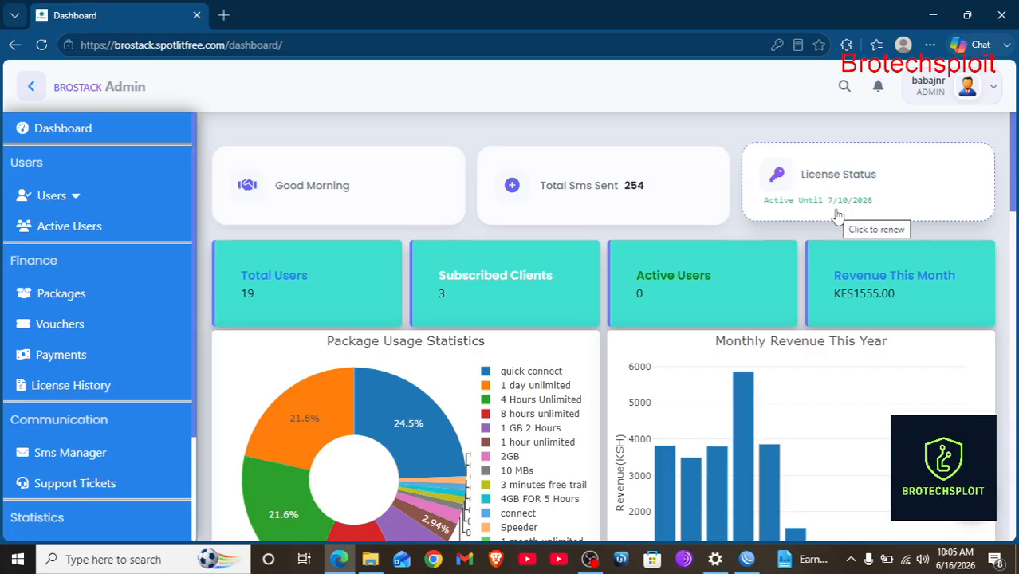
left_click(782, 169)
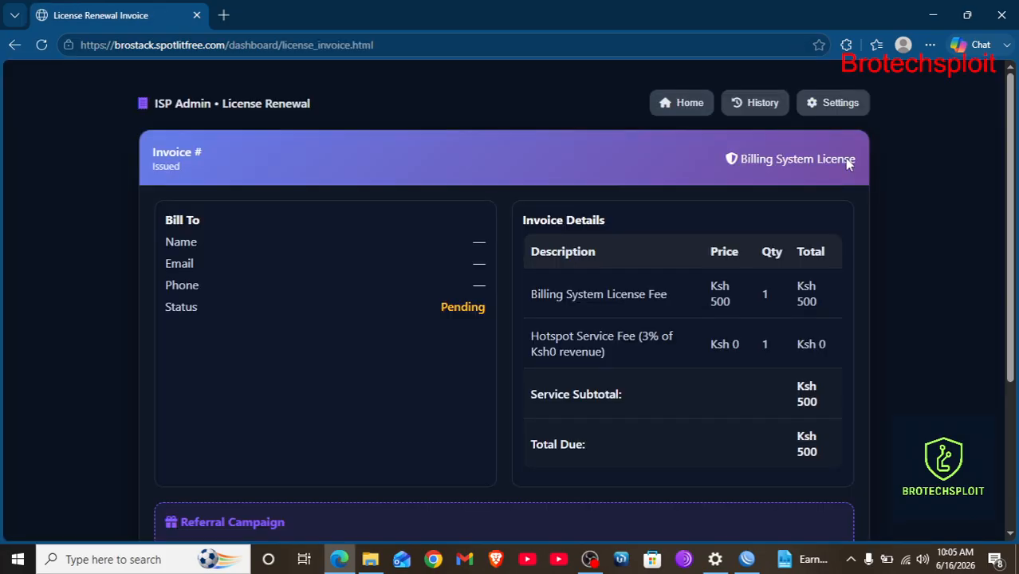
scroll(537, 266, "down", 3)
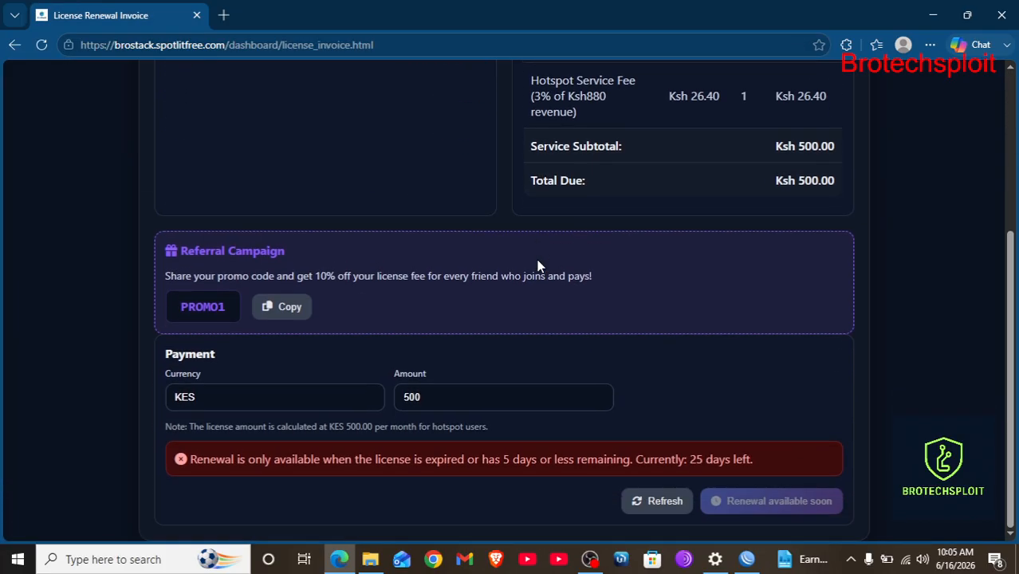
scroll(536, 267, "up", 4)
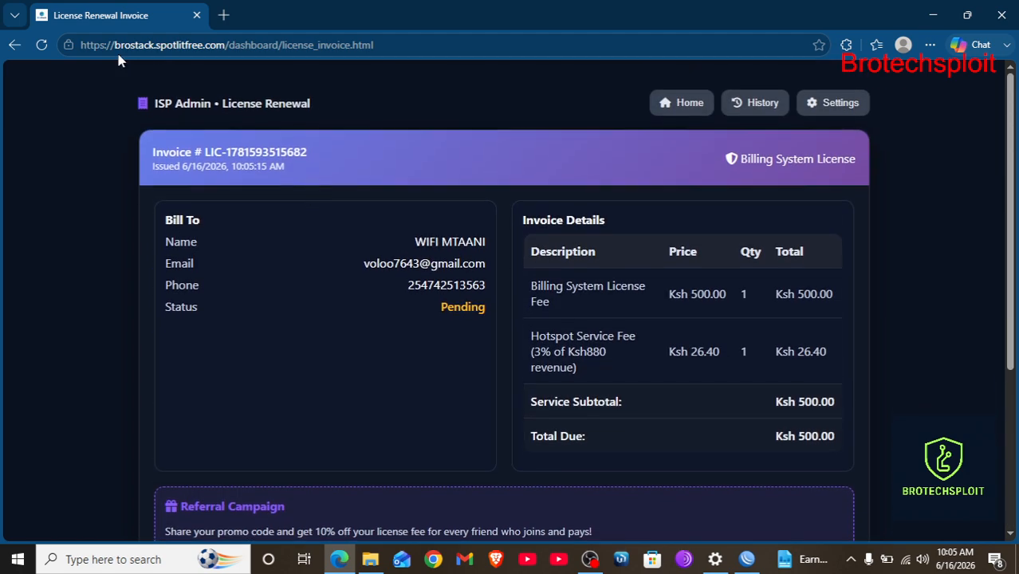
left_click(16, 45)
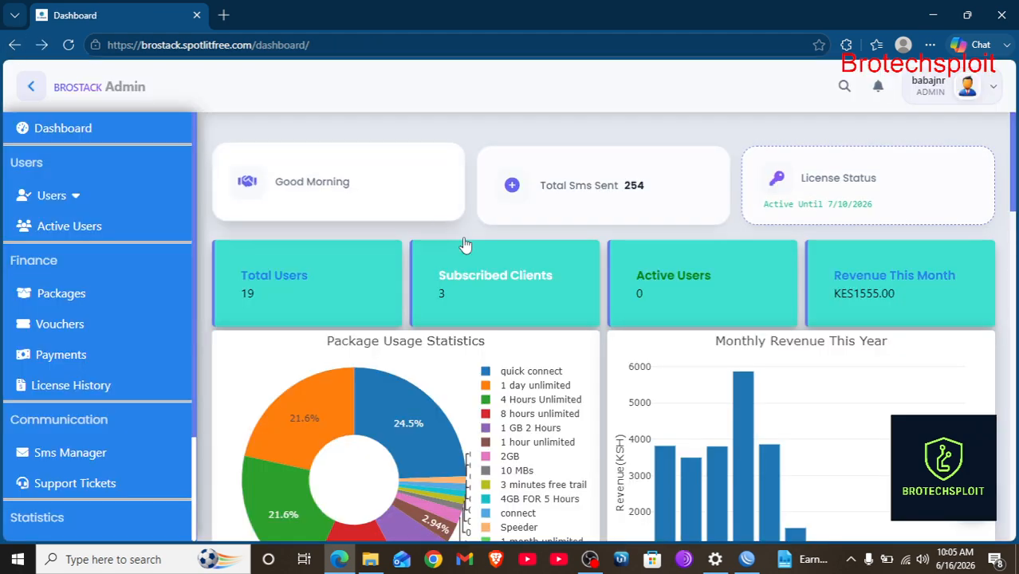
scroll(465, 245, "down", 1)
scroll(653, 220, "down", 1)
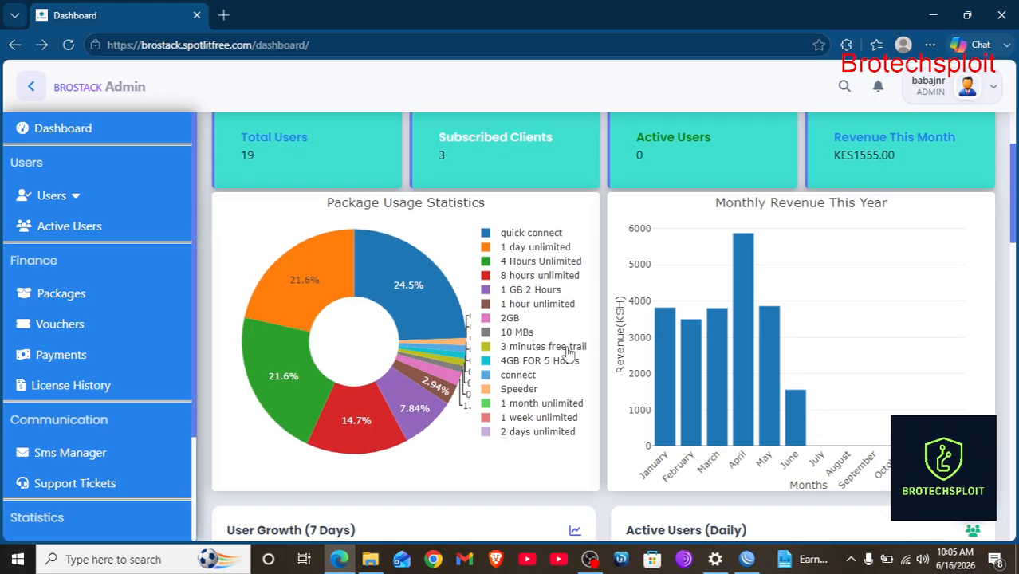
scroll(481, 476, "down", 1)
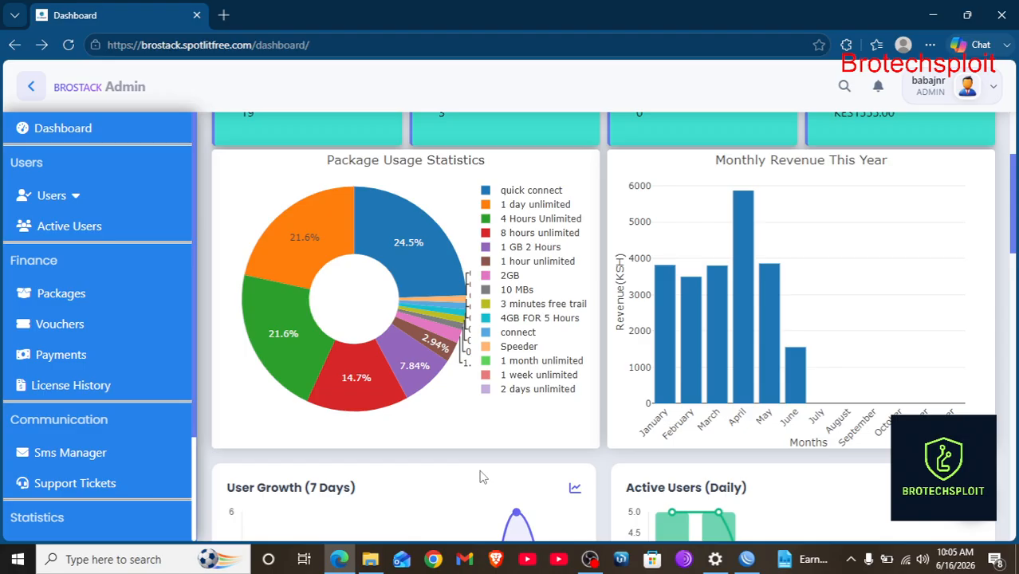
scroll(480, 476, "down", 2)
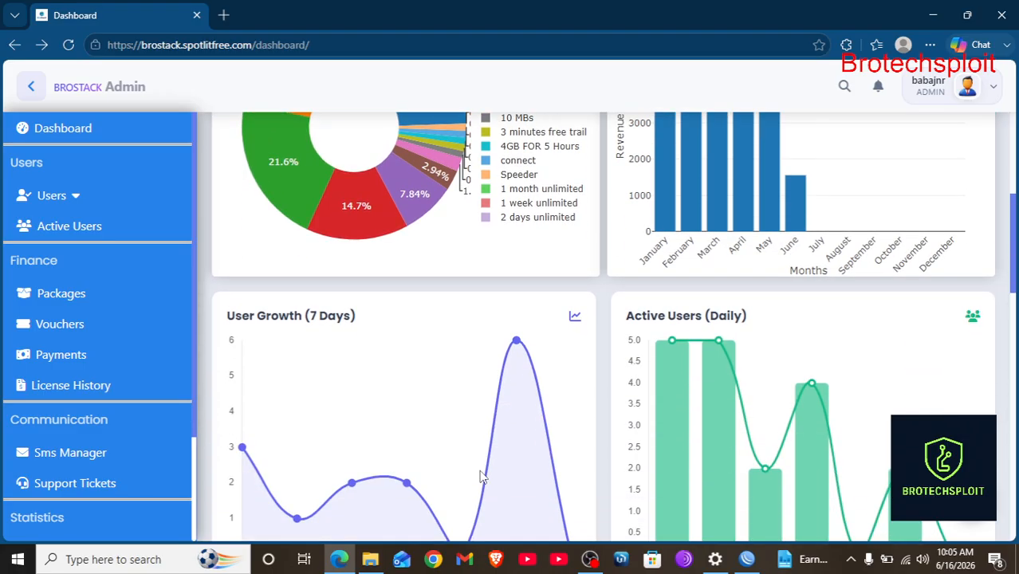
scroll(481, 476, "down", 2)
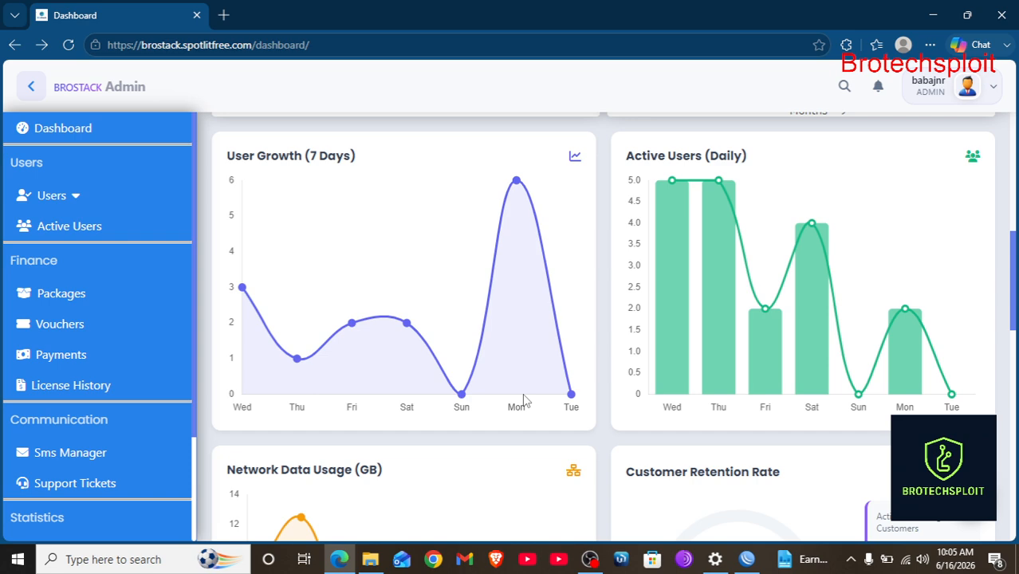
scroll(524, 395, "down", 3)
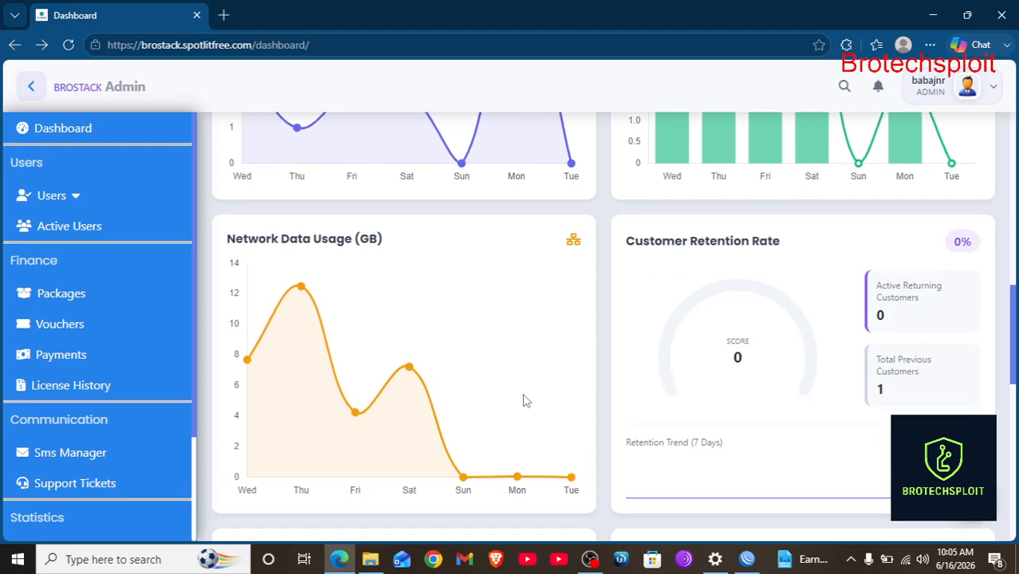
scroll(523, 400, "down", 2)
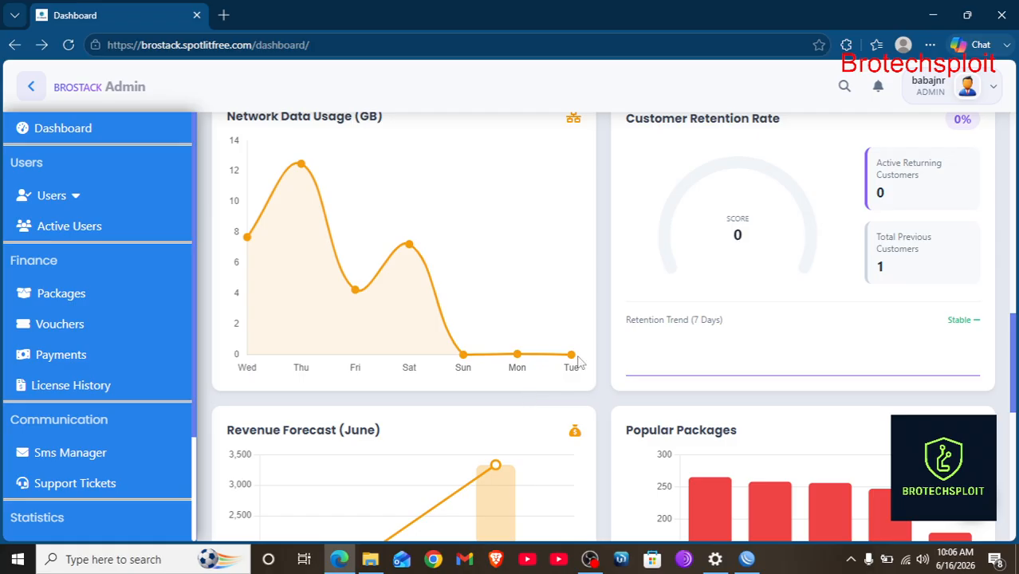
Scroll through the dashboard to review its statistics and package performance.
scroll(741, 241, "down", 4)
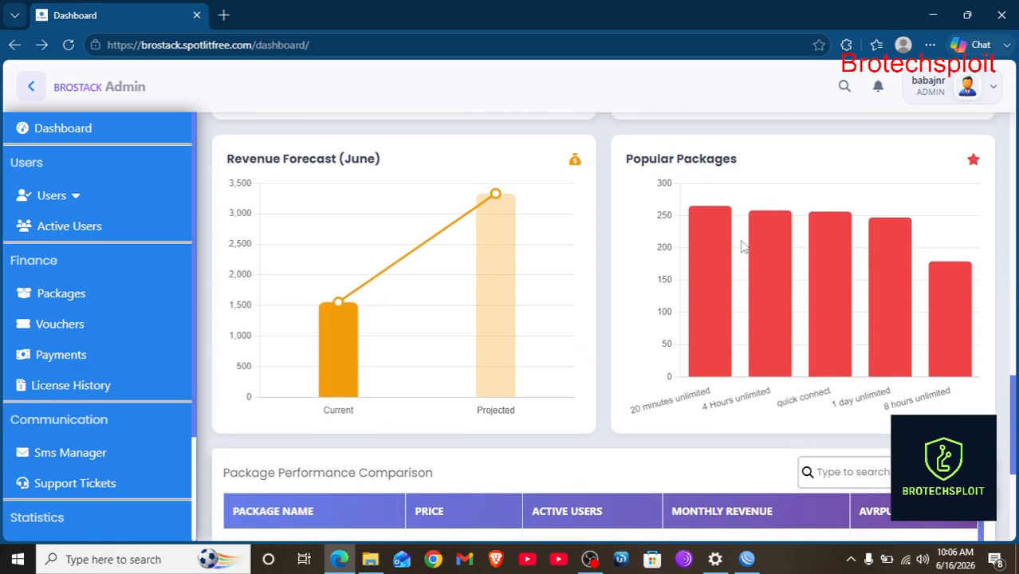
scroll(560, 283, "up", 1)
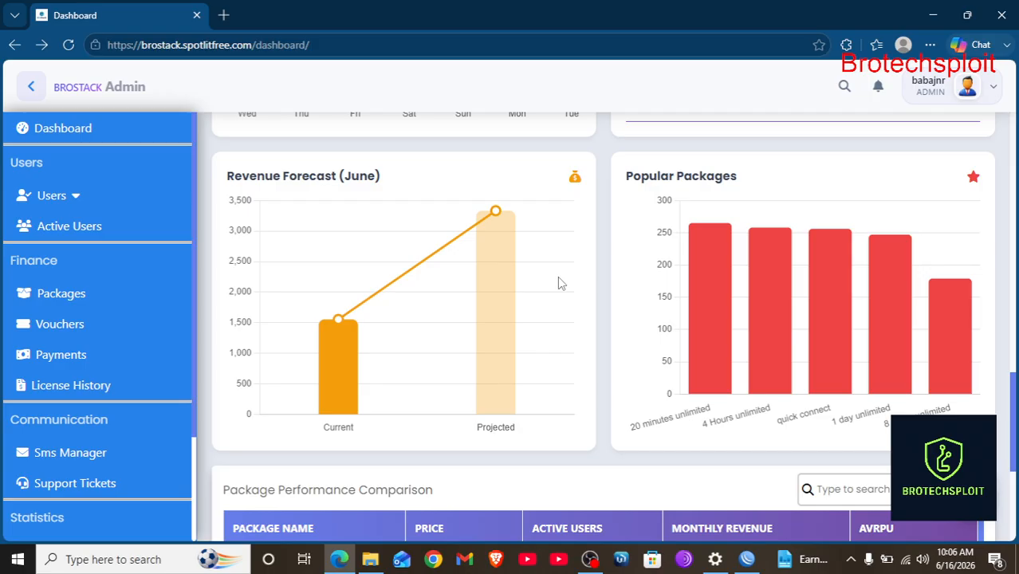
mouse_move(708, 239)
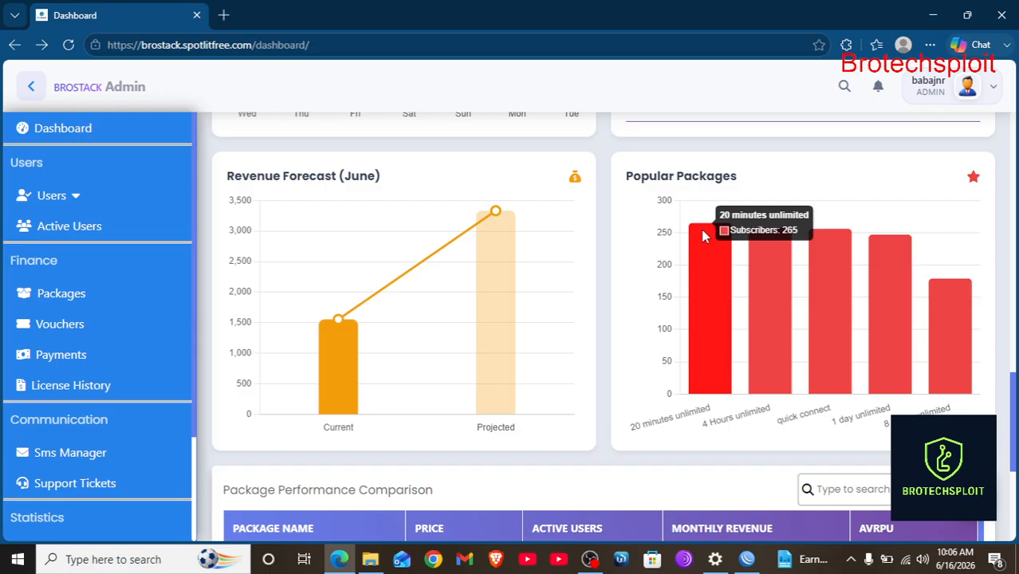
scroll(638, 275, "down", 3)
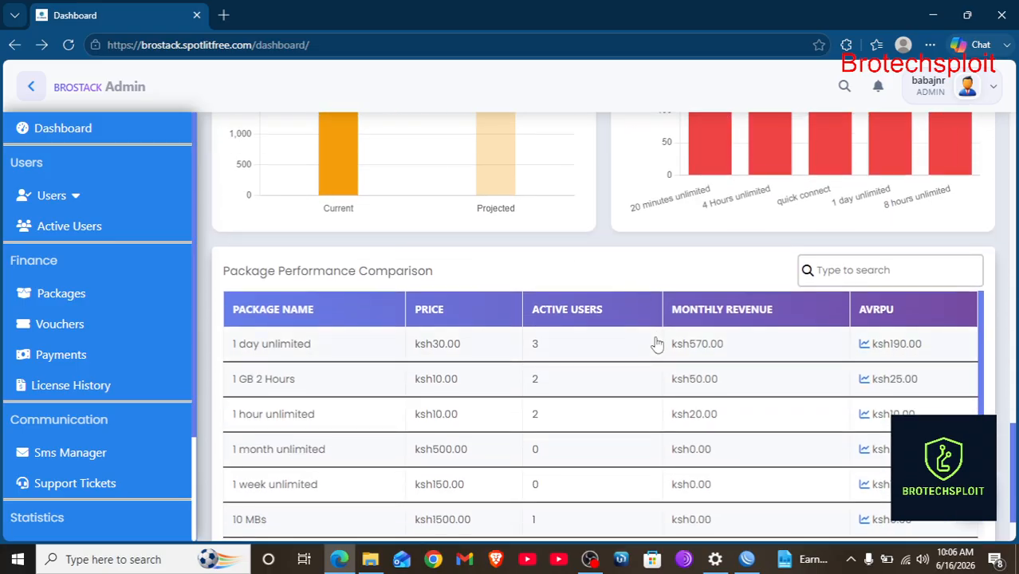
scroll(673, 405, "down", 2)
scroll(643, 359, "up", 2)
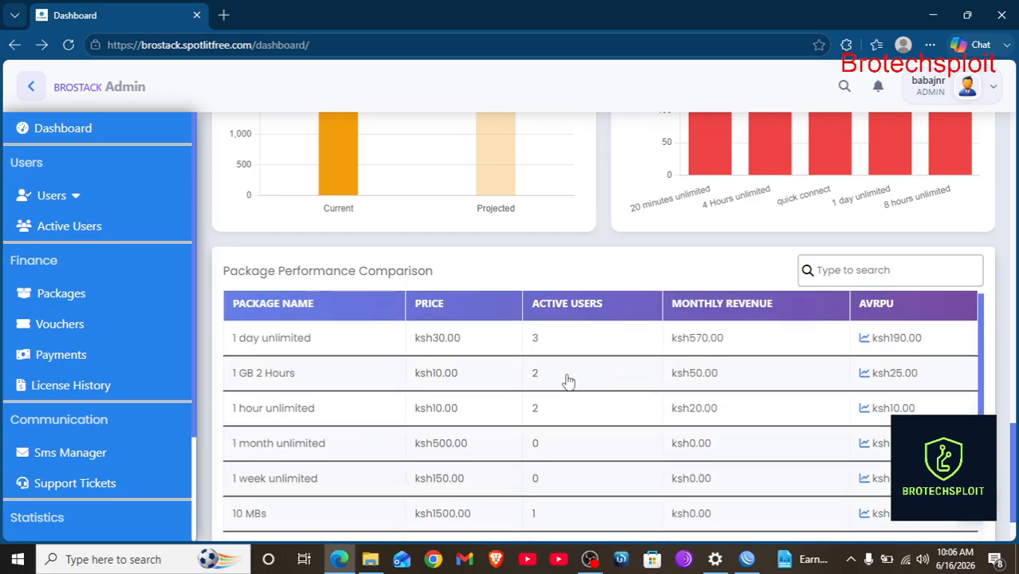
scroll(566, 372, "up", 1)
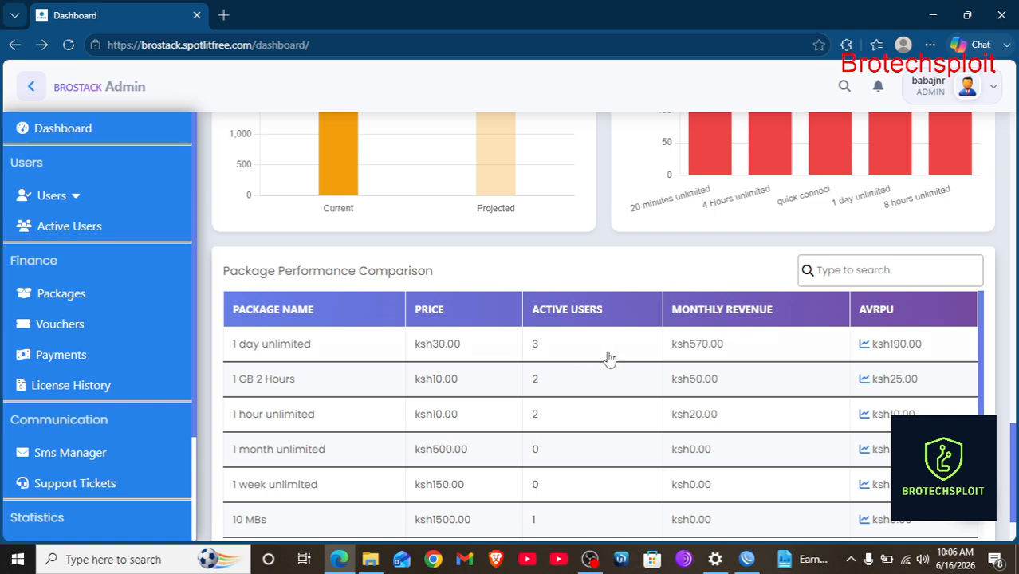
scroll(762, 341, "down", 1)
Search Package Performance for '1 day', clear it, and open the AI Assistant chat.
left_click(845, 262)
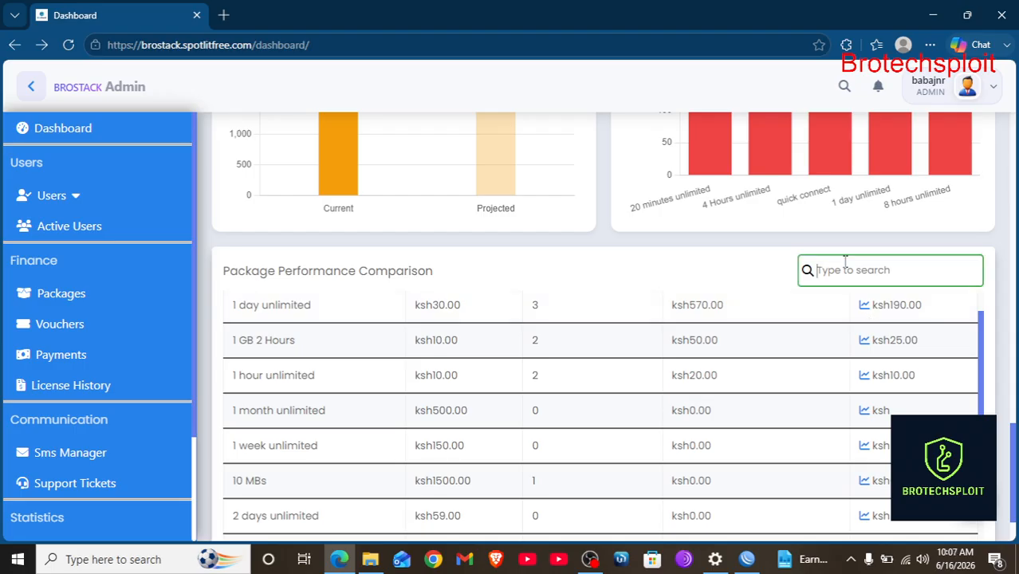
type("1 day")
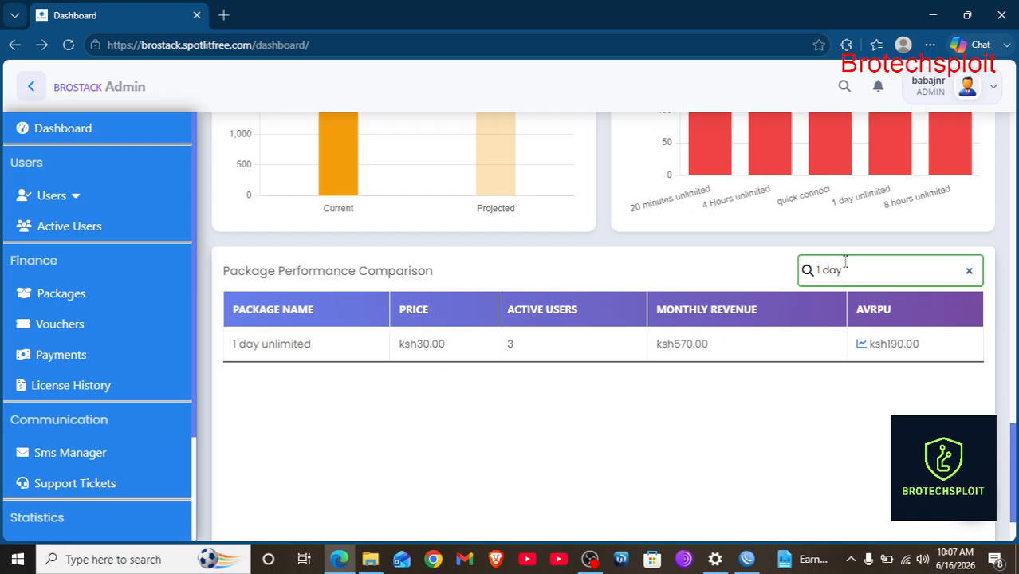
key("BackSpace")
key("BackSpace")
key("BackSpace")
key("BackSpace")
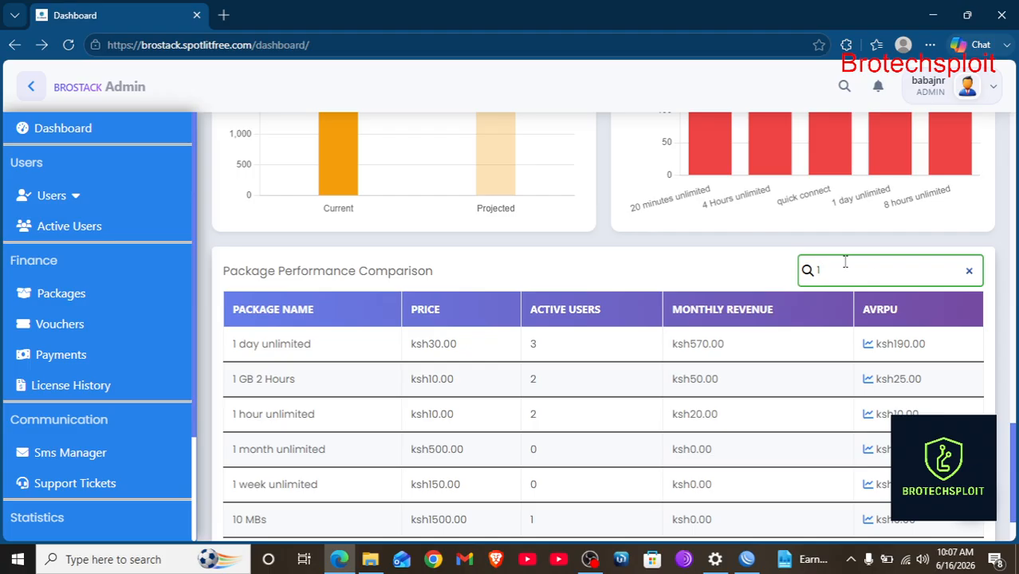
key("BackSpace")
scroll(871, 447, "down", 1)
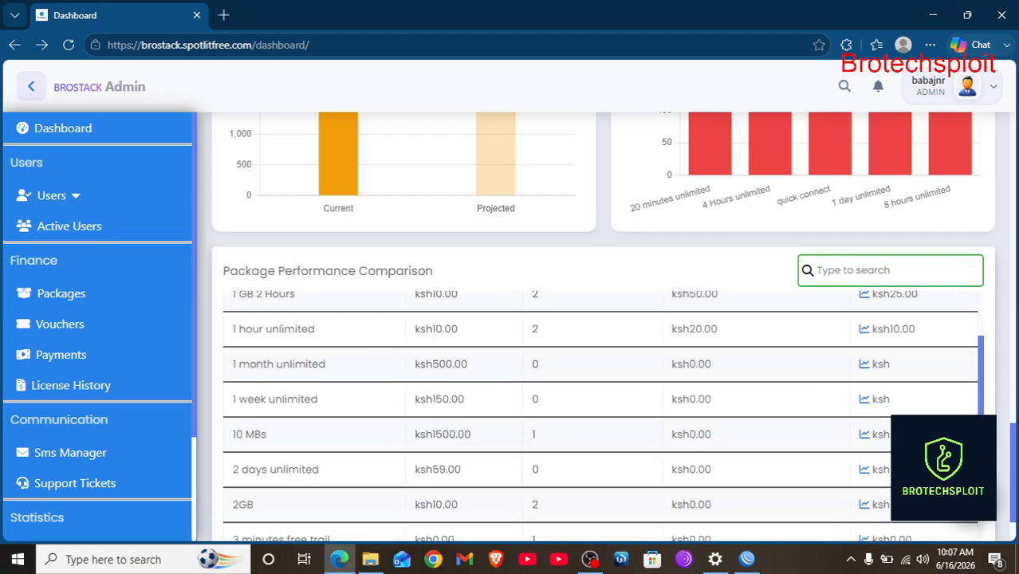
left_click(968, 496)
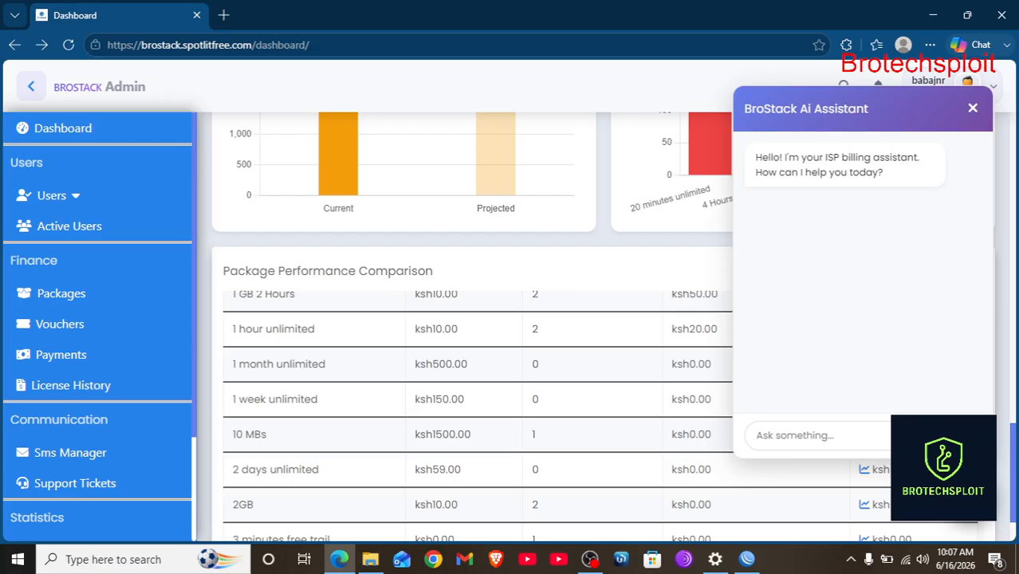
Send 'hello' to the assistant and close the chat after it replies.
left_click(796, 443)
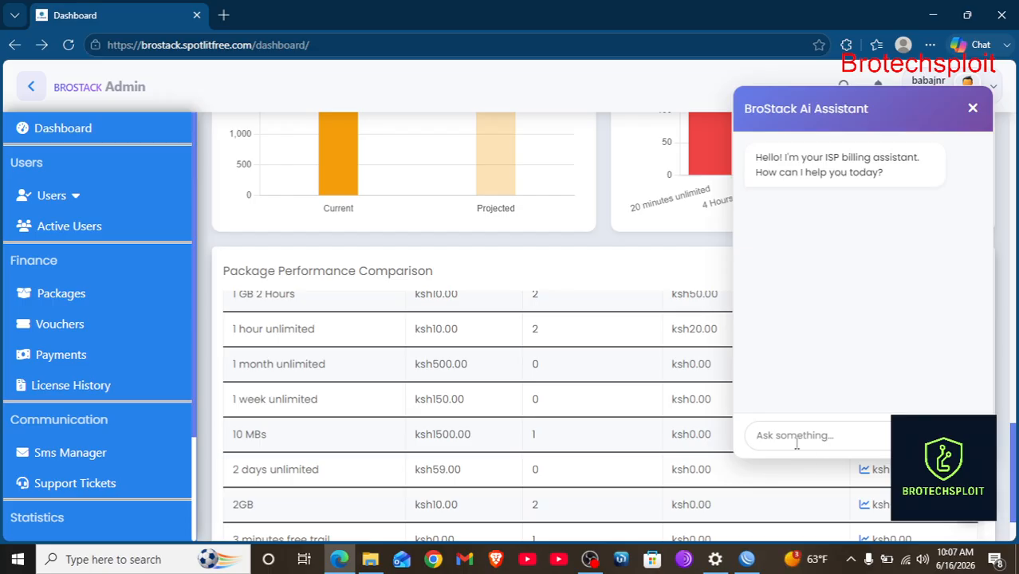
type("hello")
key("Return")
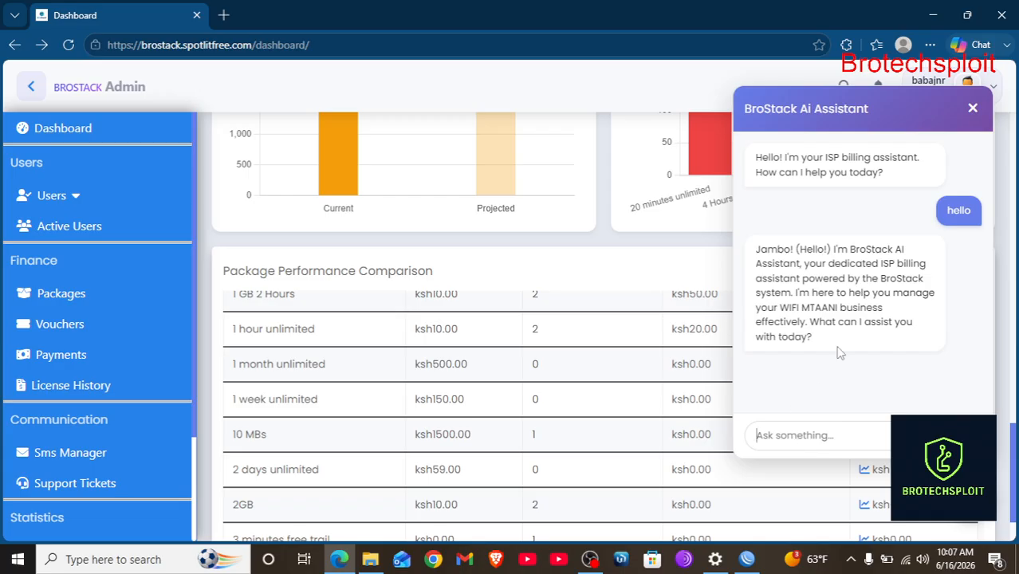
left_click(973, 112)
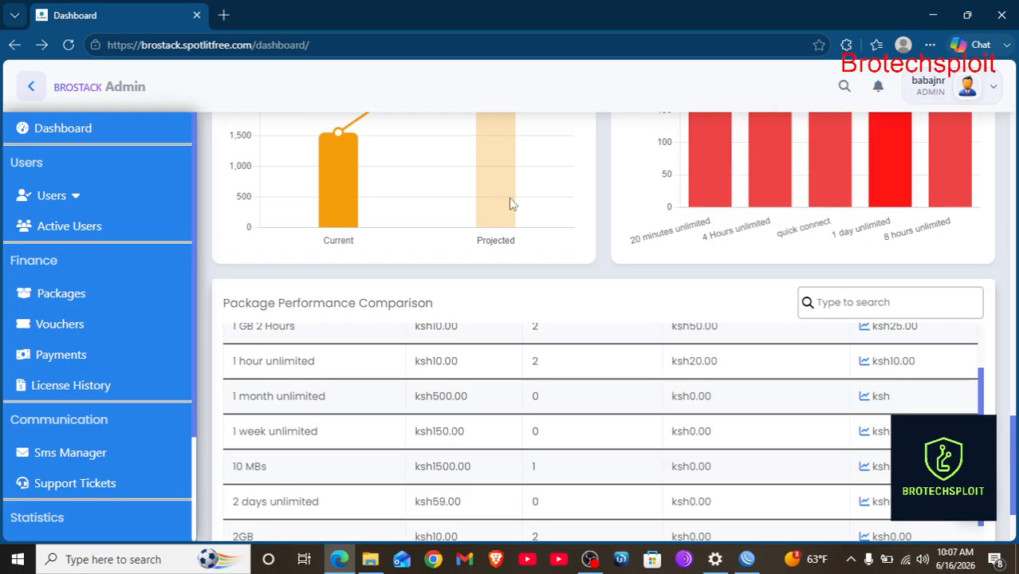
Open Mikrotik under Routing Devices in the sidebar.
scroll(141, 427, "down", 1)
scroll(140, 427, "down", 3)
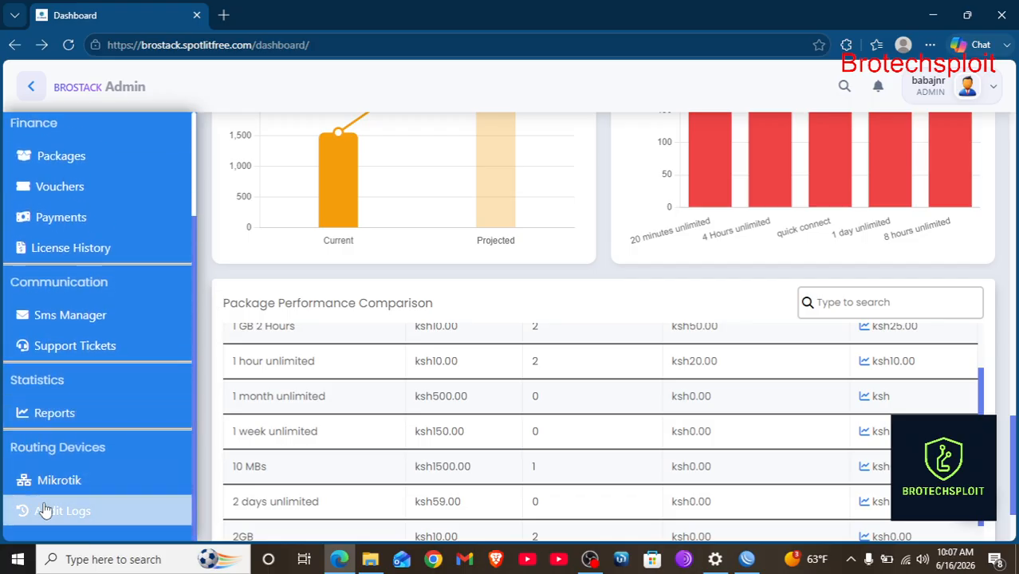
scroll(118, 362, "up", 4)
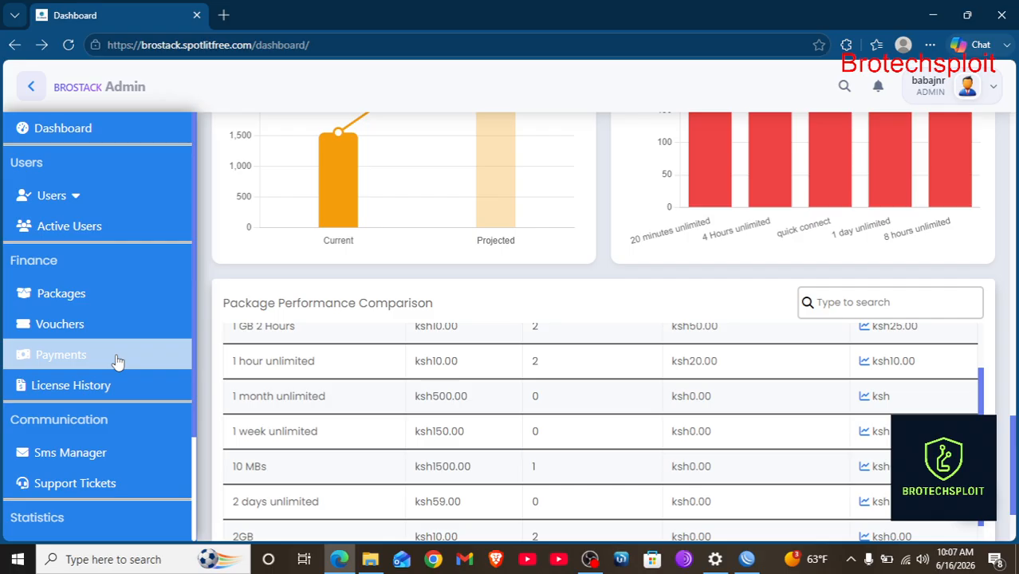
scroll(118, 362, "down", 4)
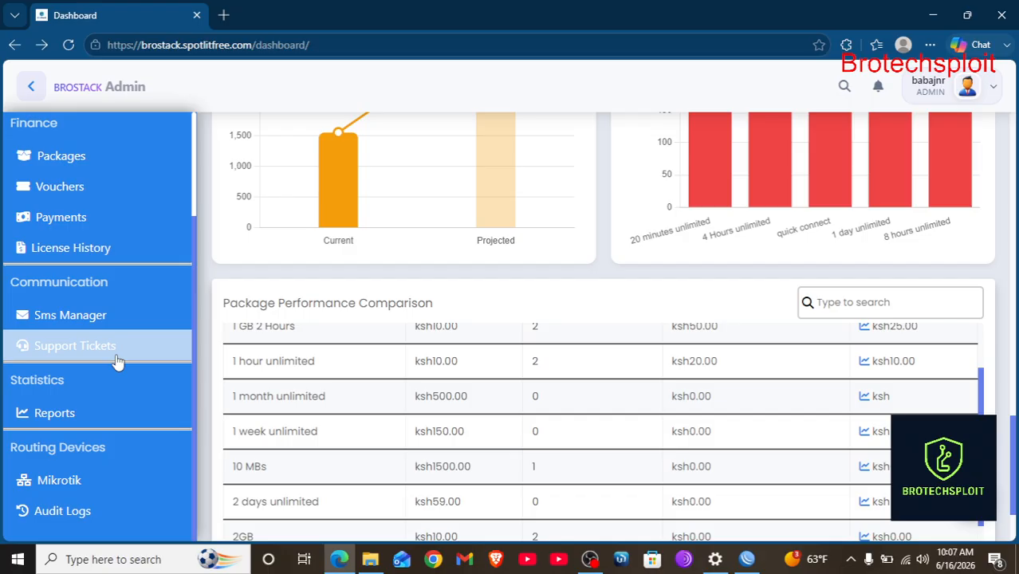
left_click(53, 485)
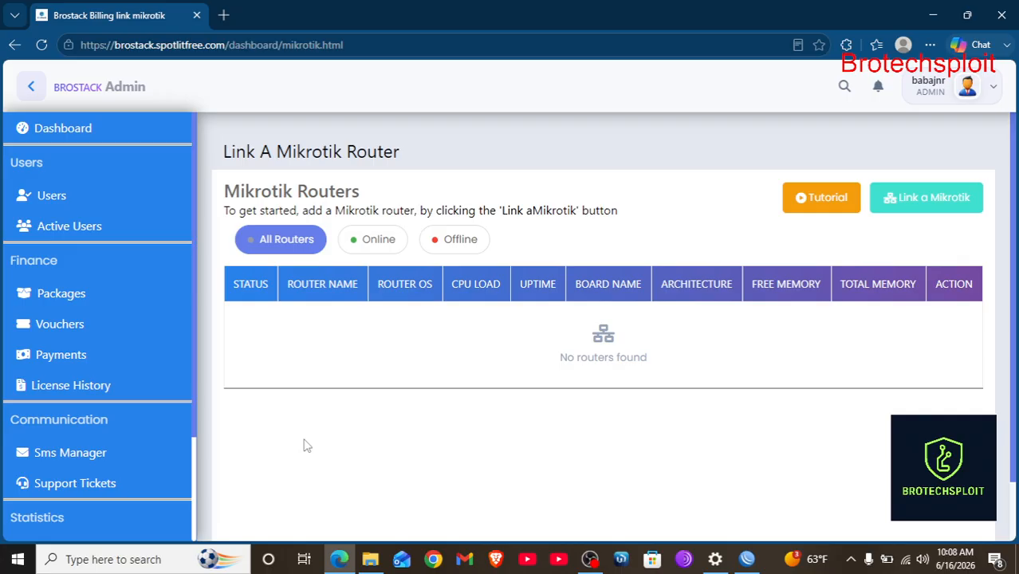
Start linking a new Mikrotik router and name it starlink1.
left_click(937, 198)
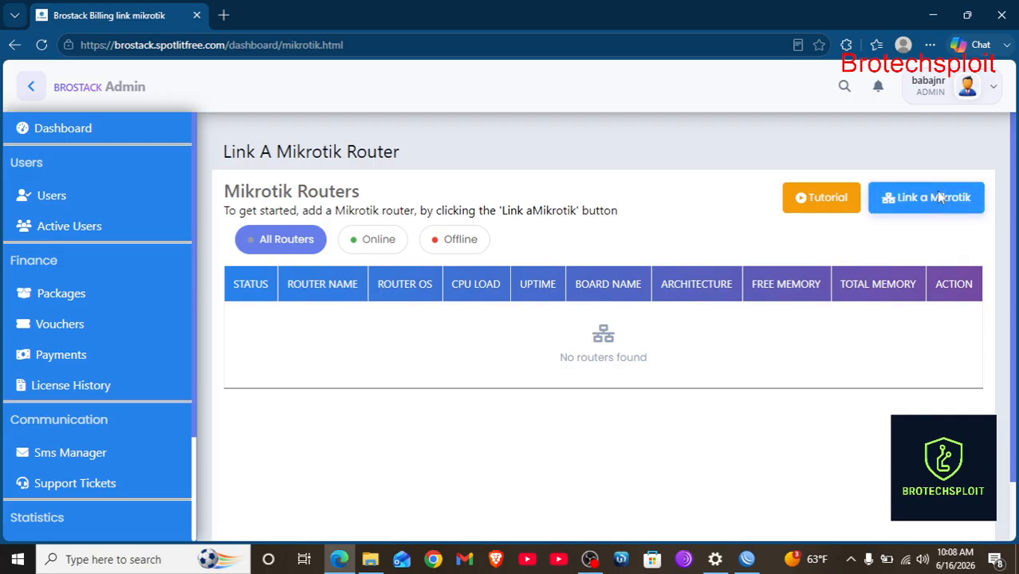
left_click(288, 328)
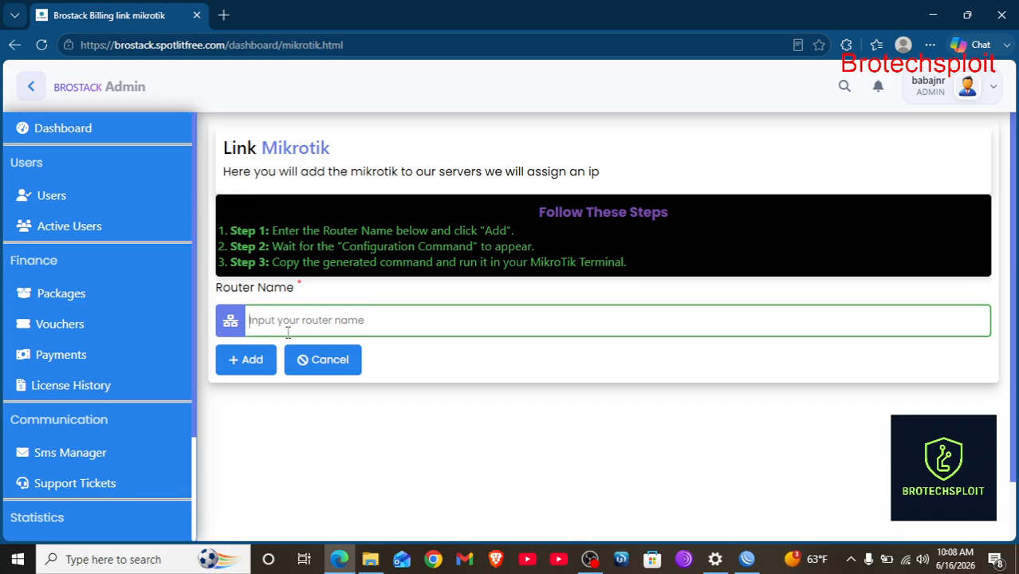
type("starlink1")
In WinBox, connect and reset the router with No Default Configuration, then return to the browser.
left_click(746, 559)
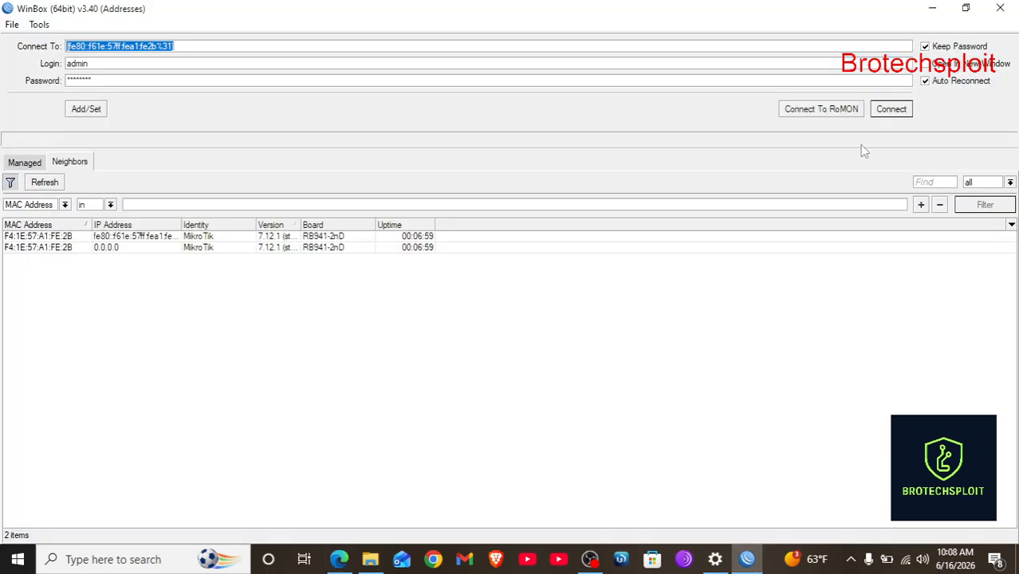
left_click(886, 113)
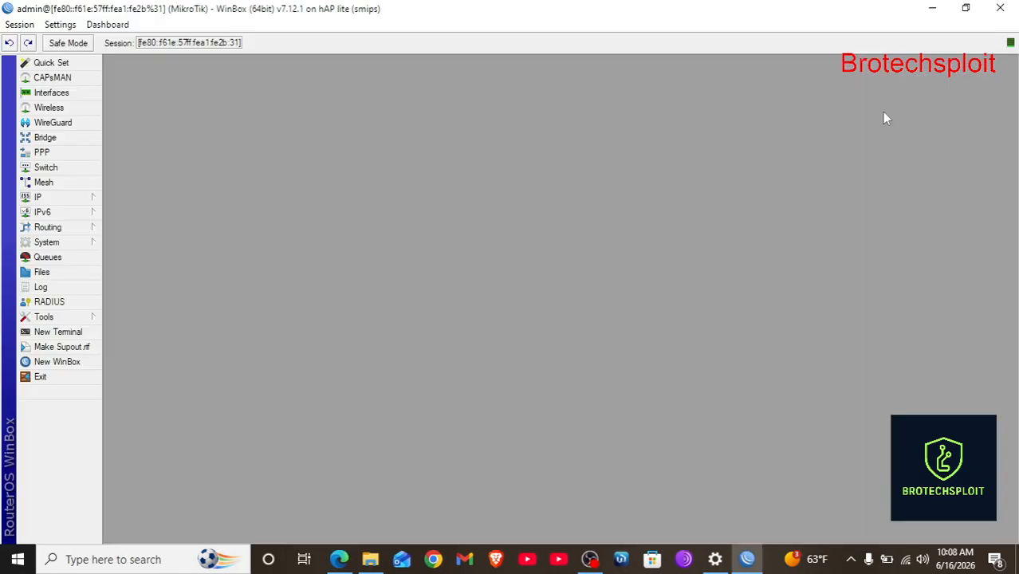
left_click(92, 245)
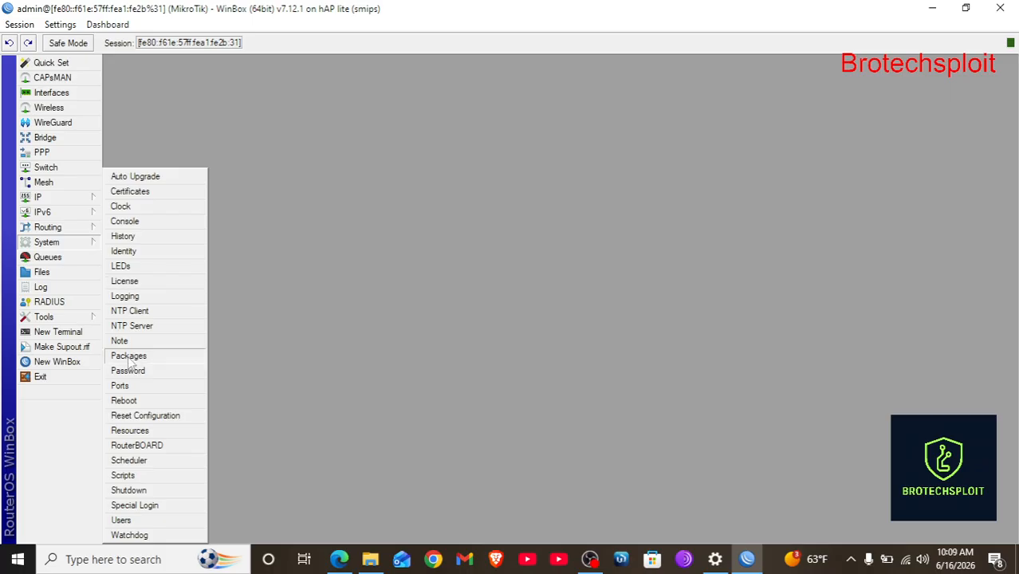
left_click(145, 416)
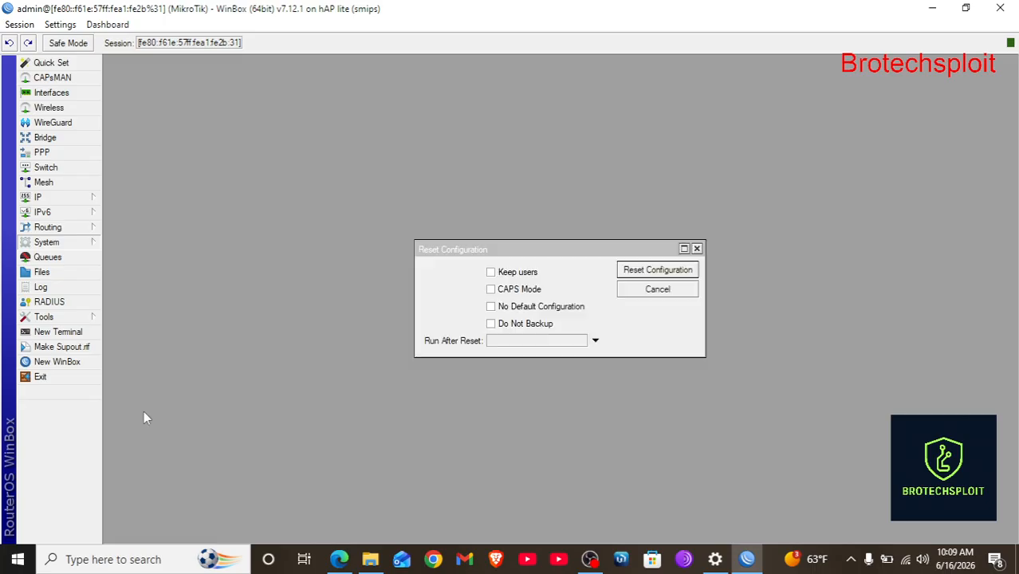
left_click(492, 312)
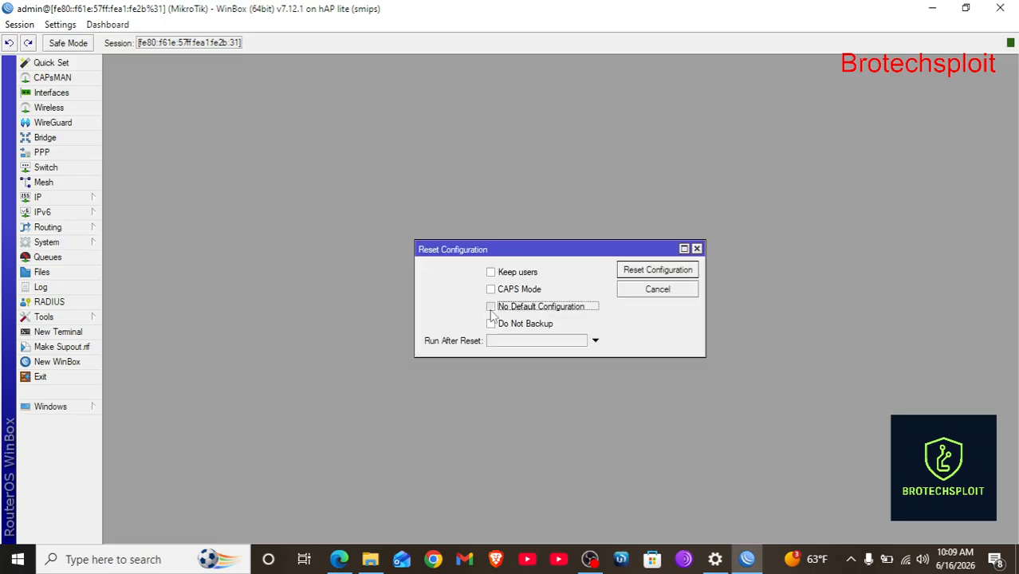
left_click(657, 275)
left_click(576, 293)
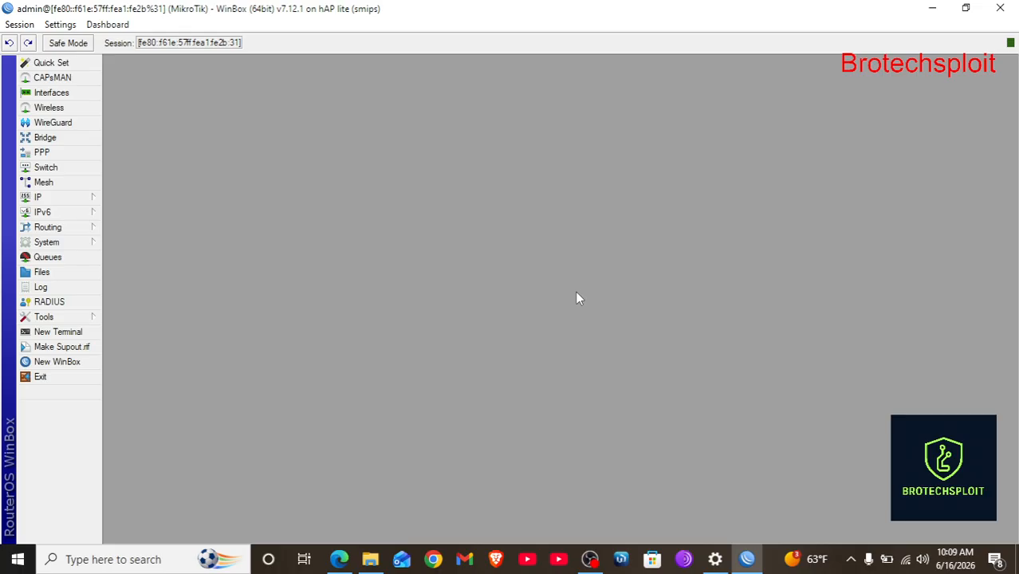
key("alt+Tab")
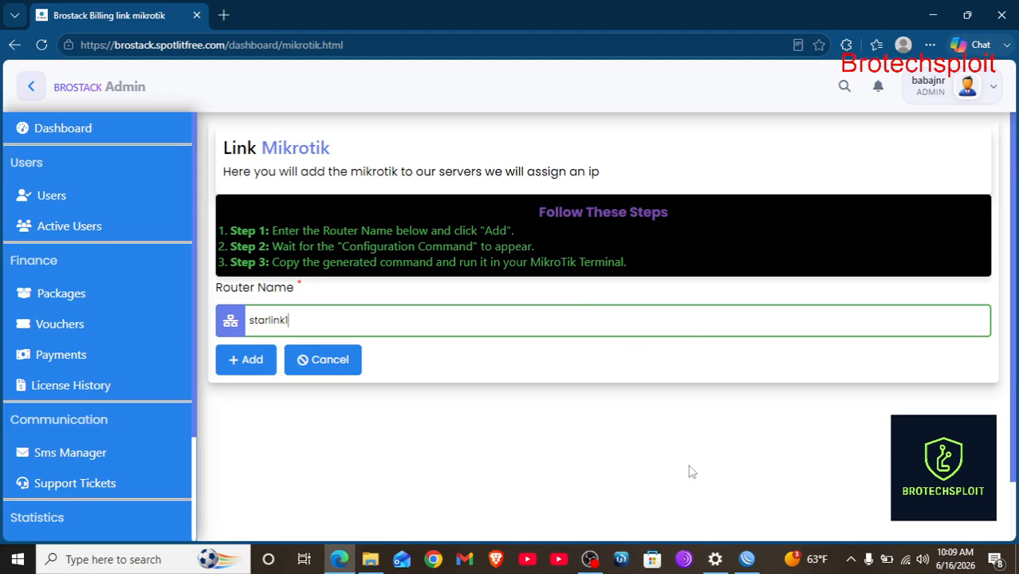
Cancel the pending WinBox connection and refresh the Neighbors list.
left_click(747, 560)
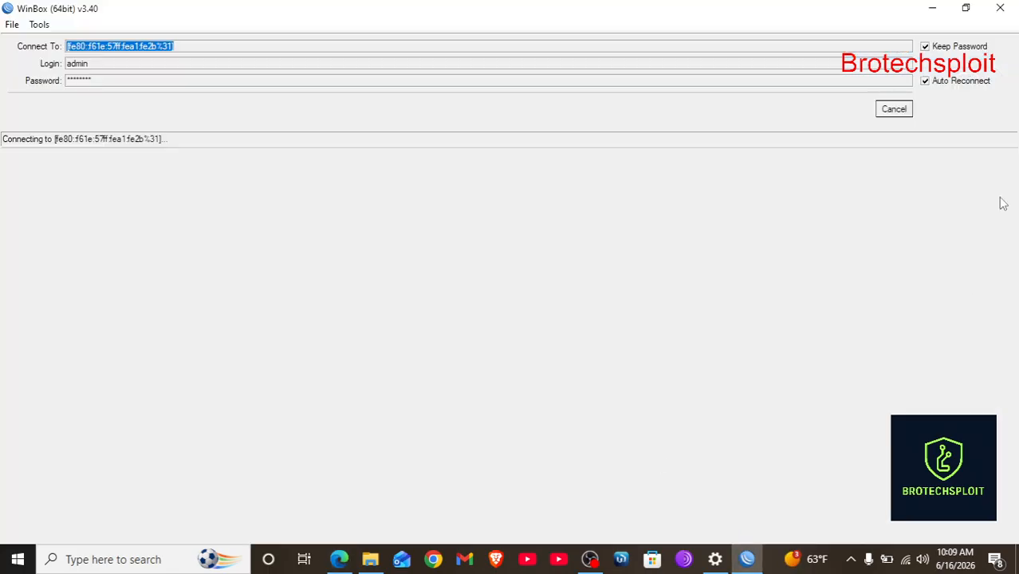
left_click(901, 110)
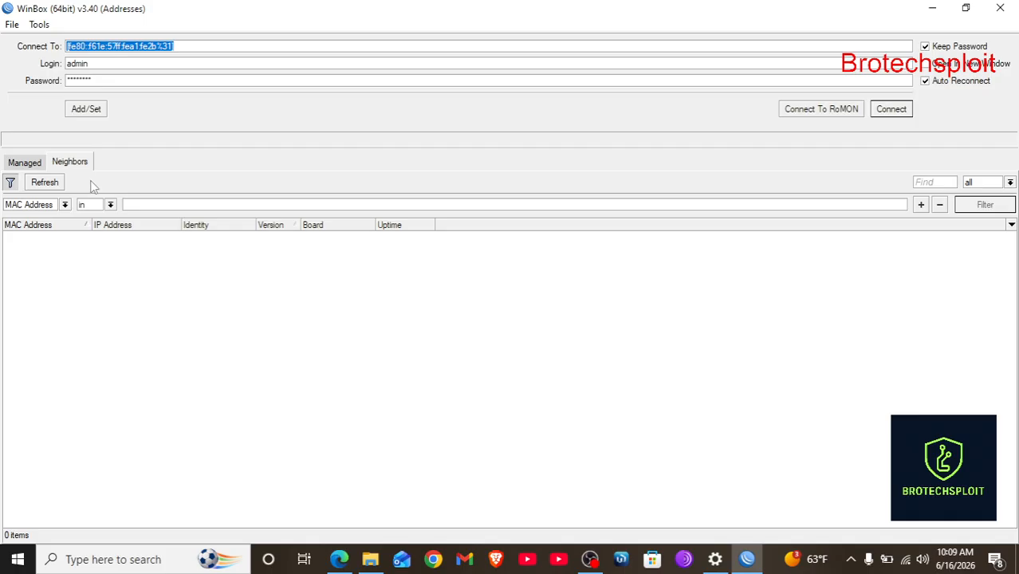
left_click(46, 183)
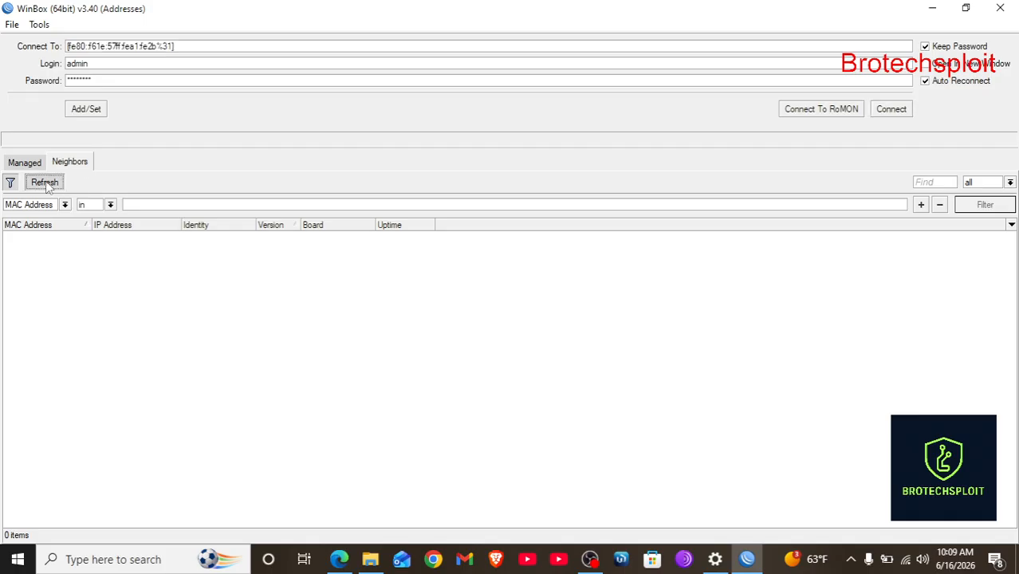
mouse_move(370, 558)
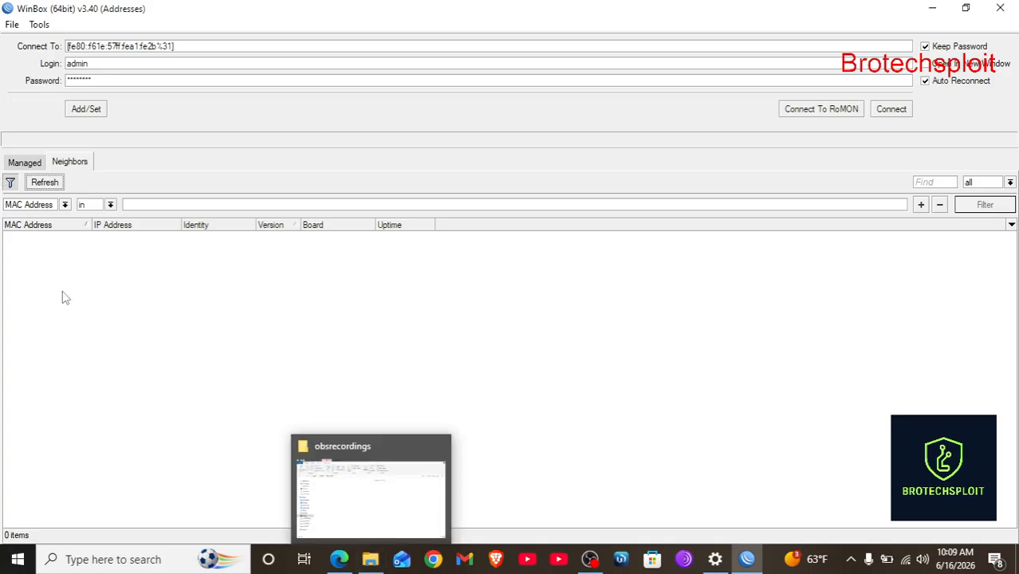
left_click(47, 182)
Switch between Managed and Neighbors tabs, refreshing repeatedly; no routers appear.
left_click(18, 162)
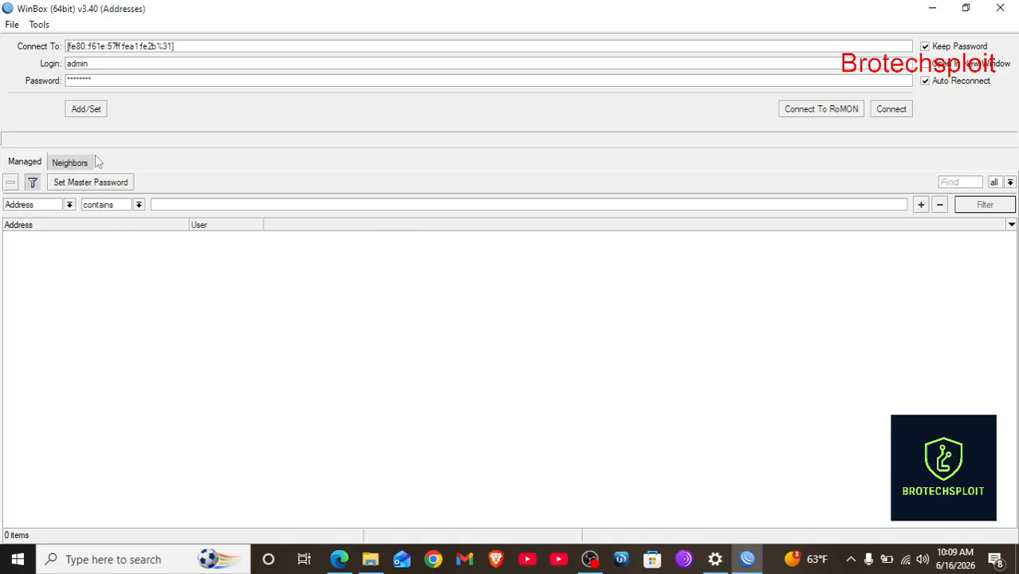
left_click(80, 161)
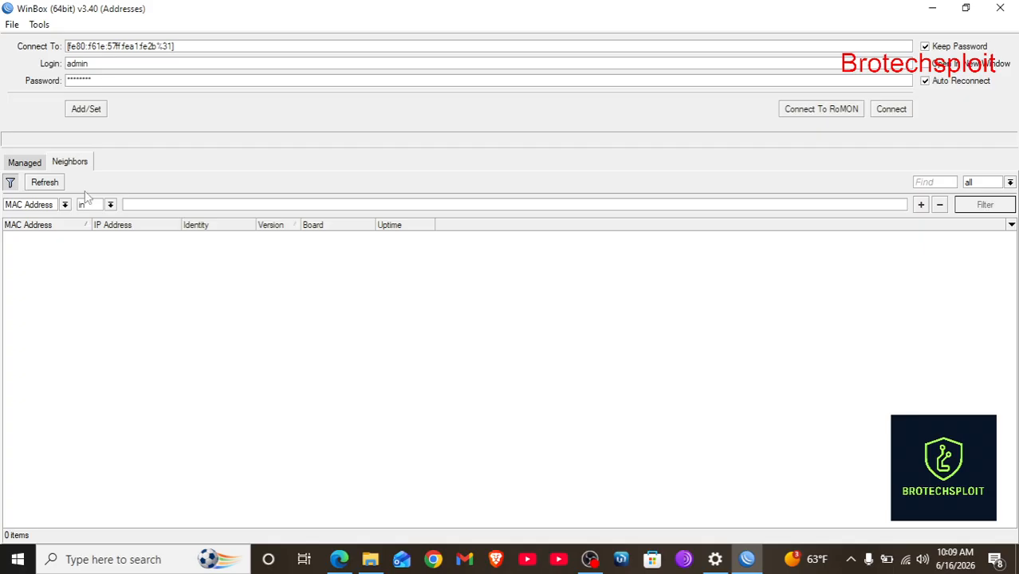
left_click(45, 190)
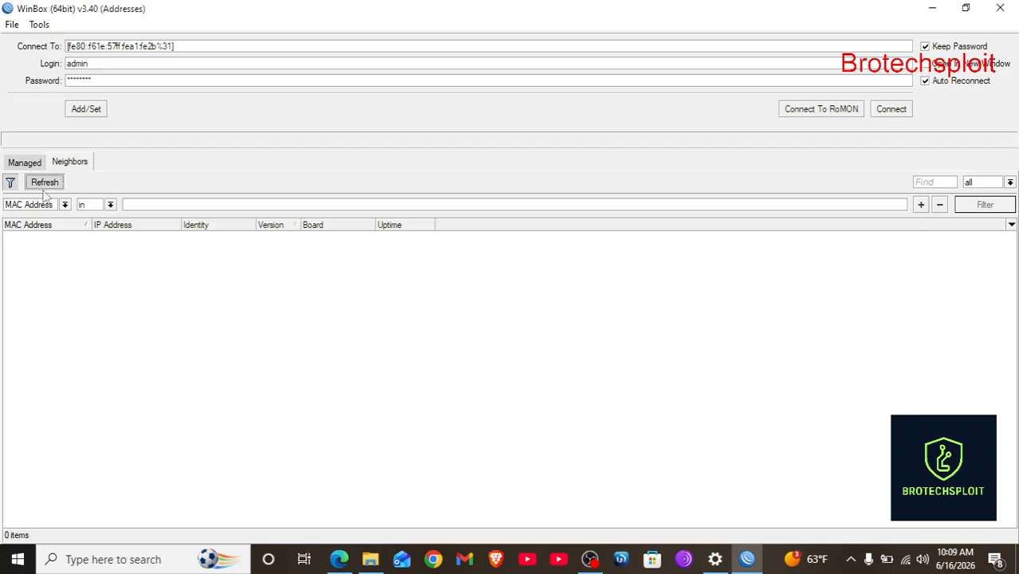
left_click(37, 163)
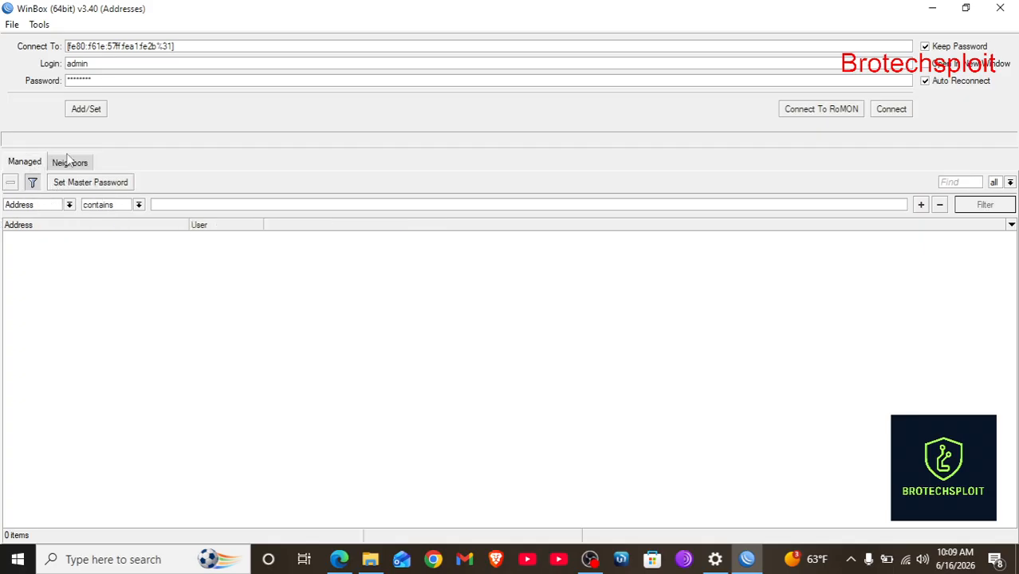
left_click(70, 162)
left_click(40, 184)
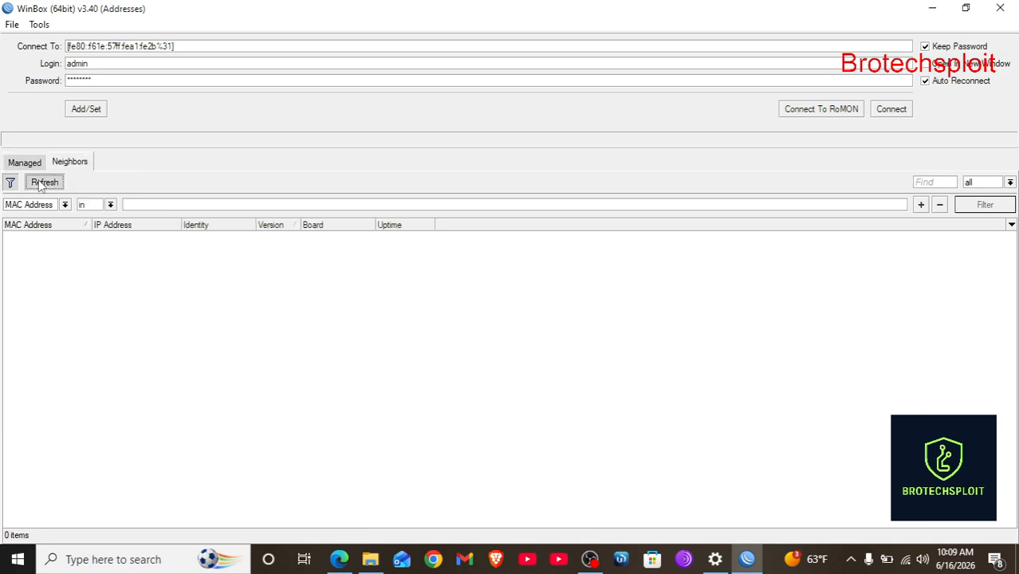
left_click(40, 184)
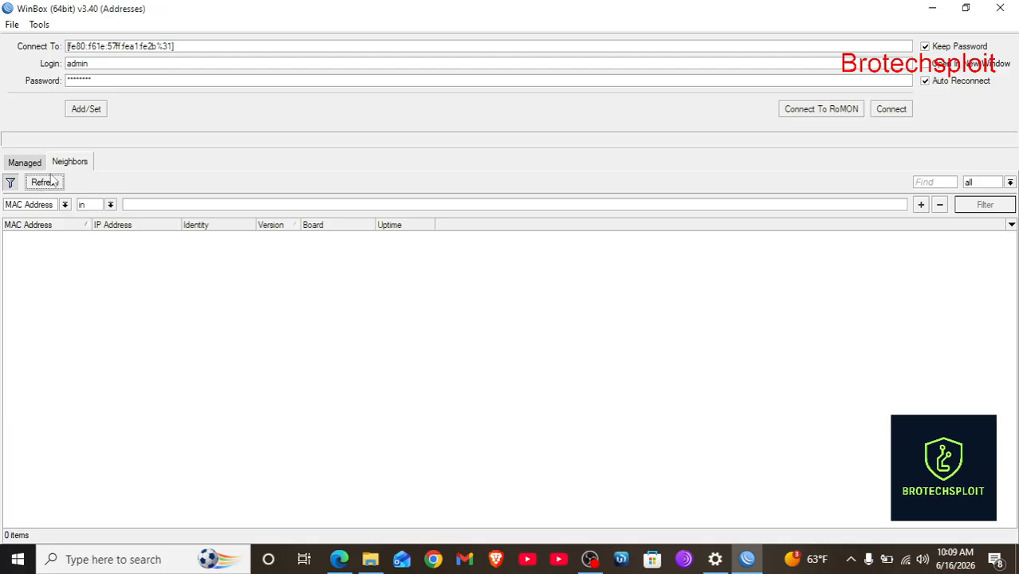
left_click(25, 163)
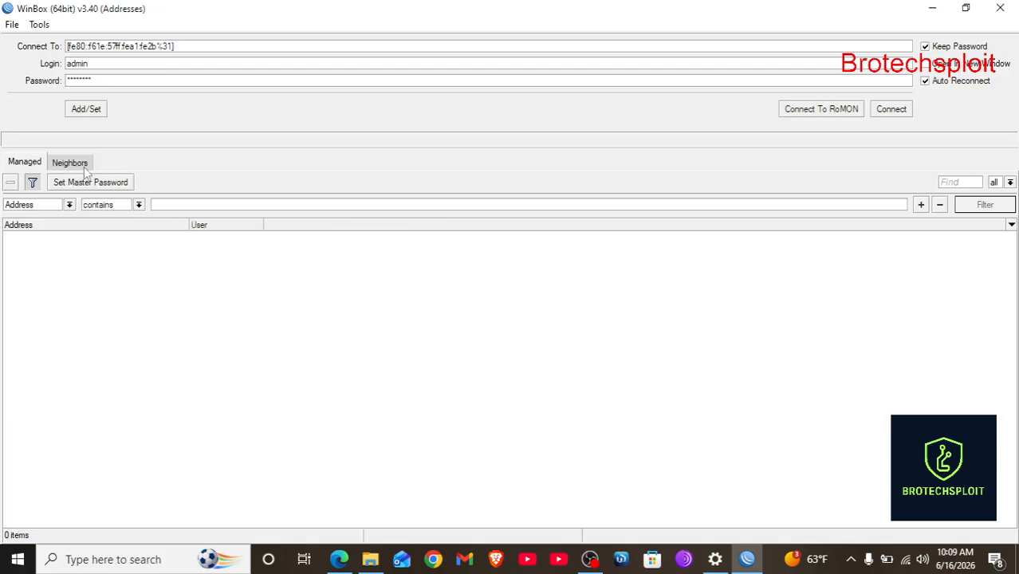
left_click(77, 167)
left_click(45, 181)
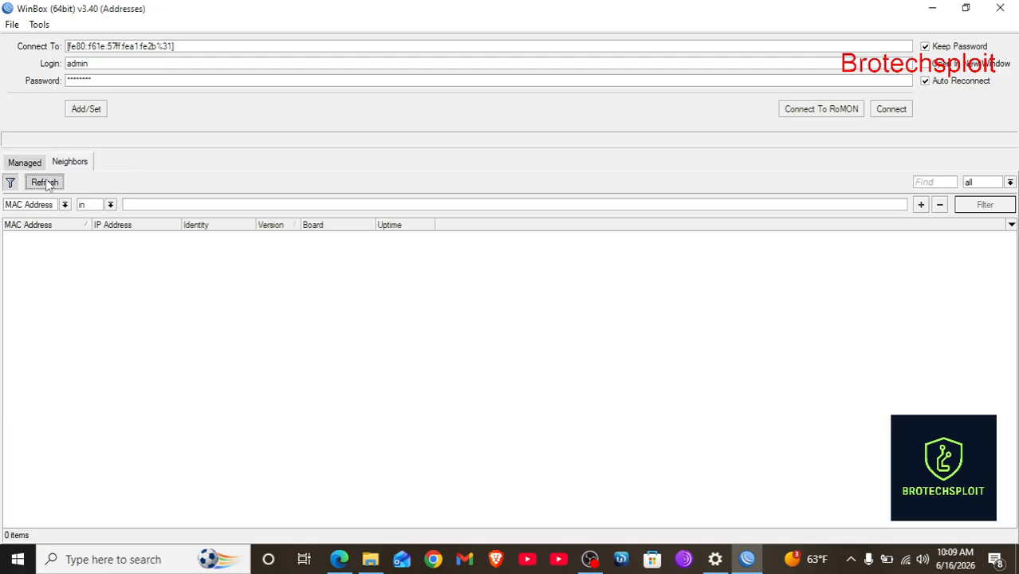
Rescan for neighbouring routers twice in WinBox 4.1.
left_click(626, 563)
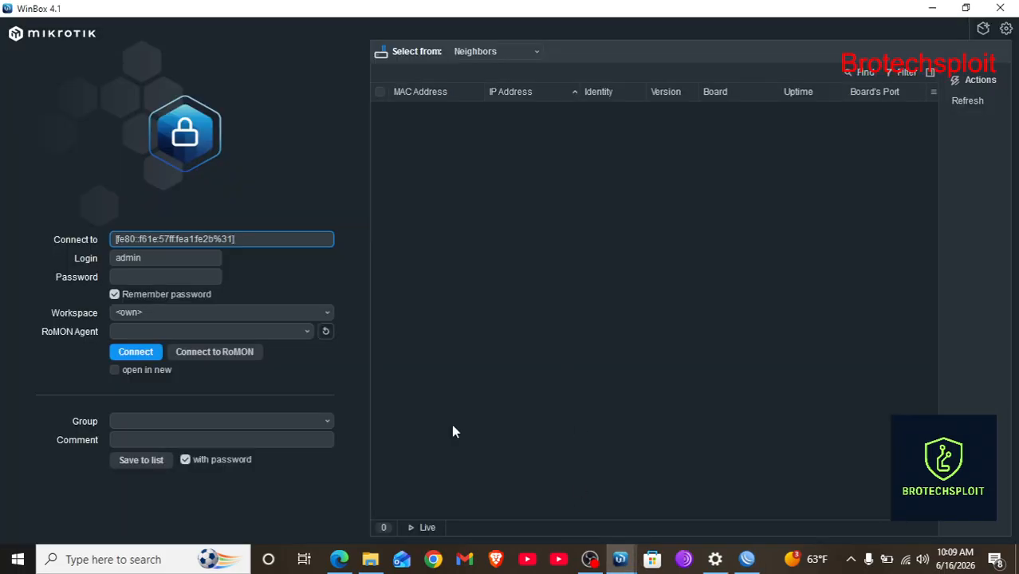
left_click(974, 111)
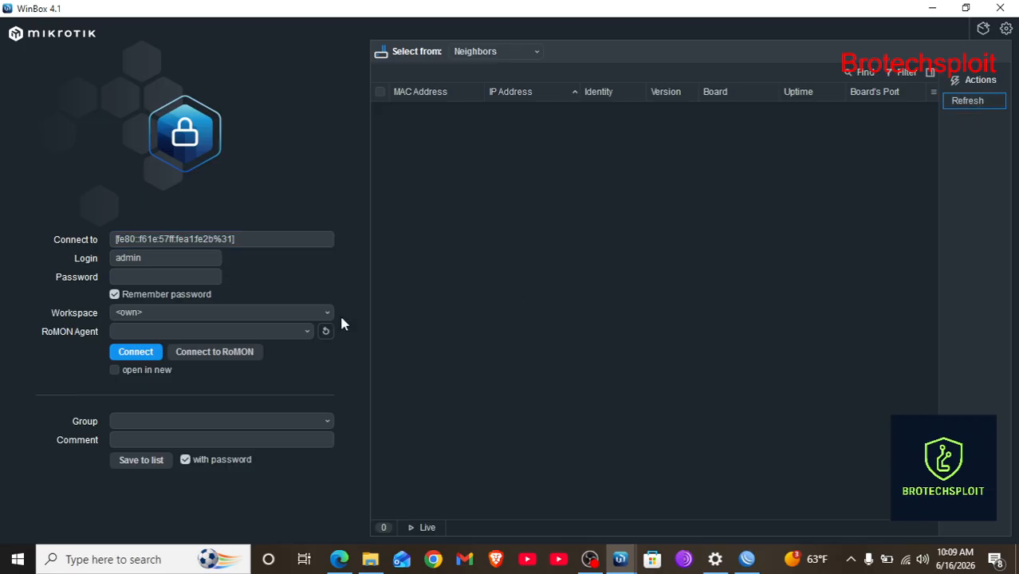
left_click(960, 109)
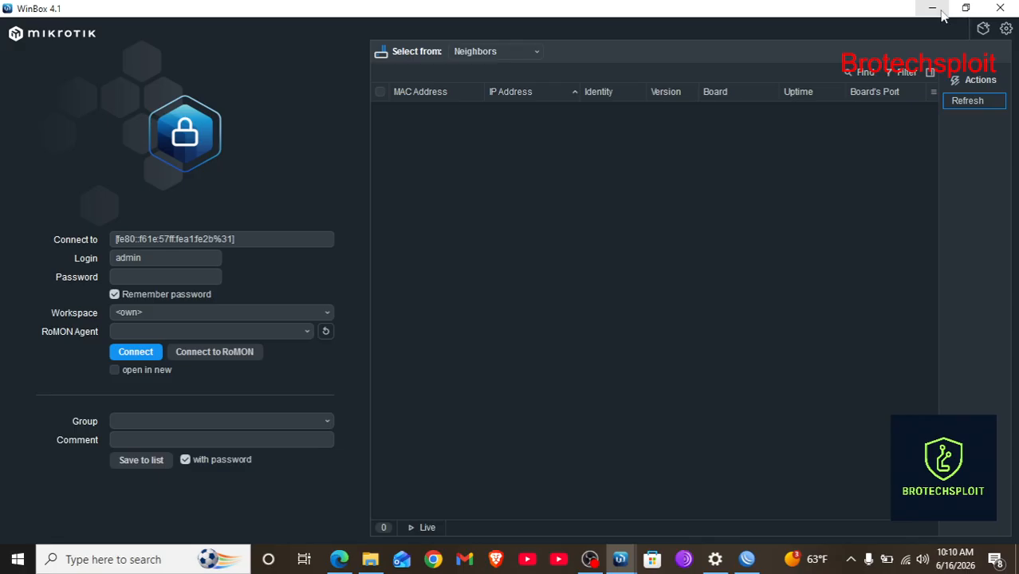
Back in WinBox v3.40, retry the admin login to the reset router and clear the Password field.
left_click(1000, 8)
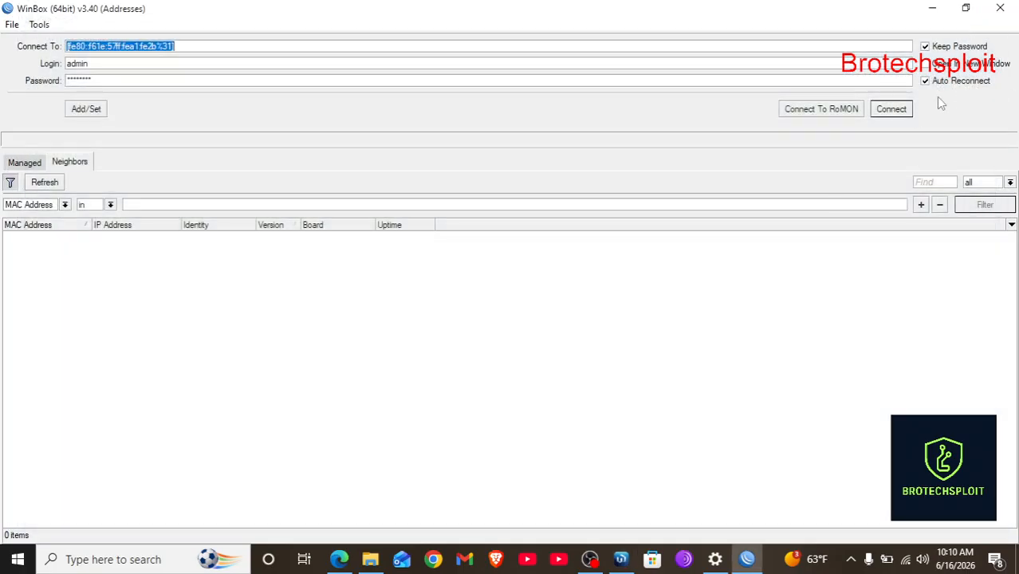
left_click(904, 109)
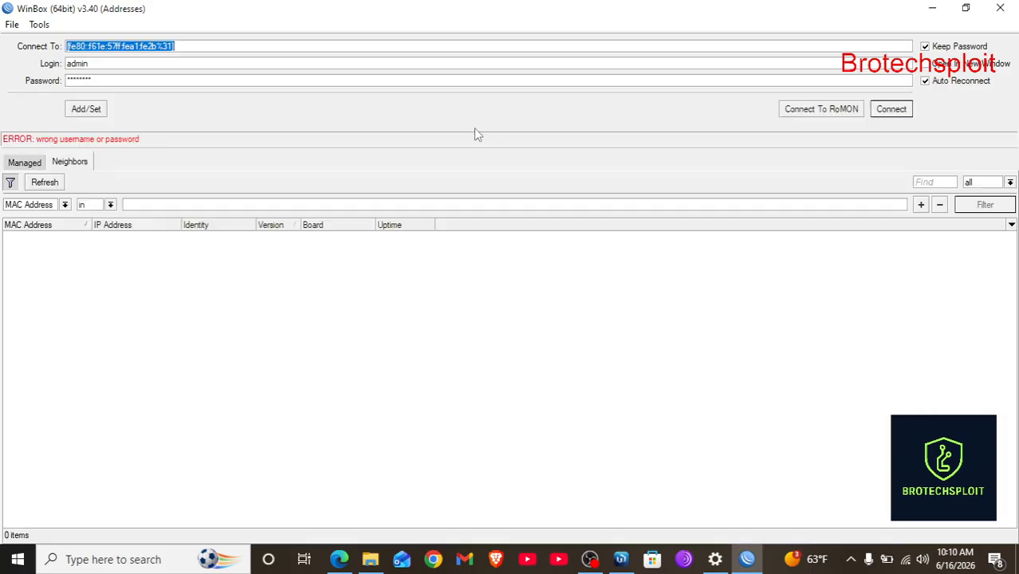
left_click(123, 79)
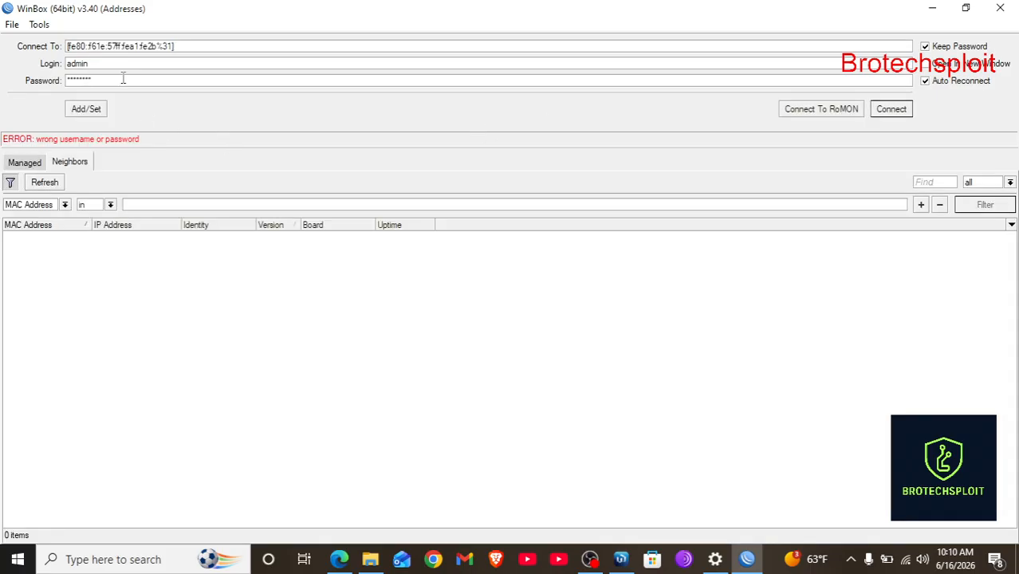
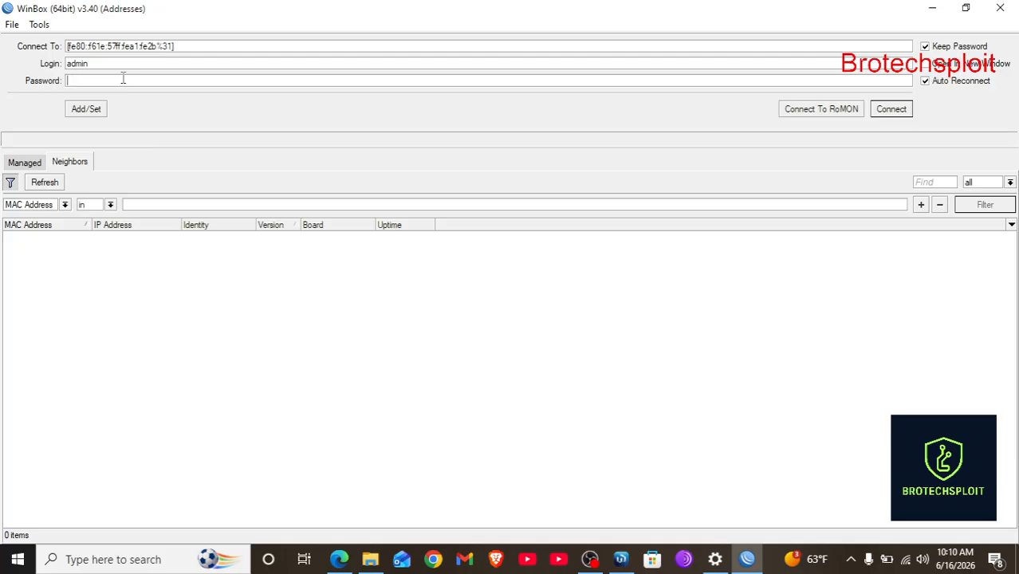
Rescan the Managed and Neighbors lists, then connect as admin to the router at the entered address.
left_click(29, 162)
left_click(73, 162)
left_click(35, 185)
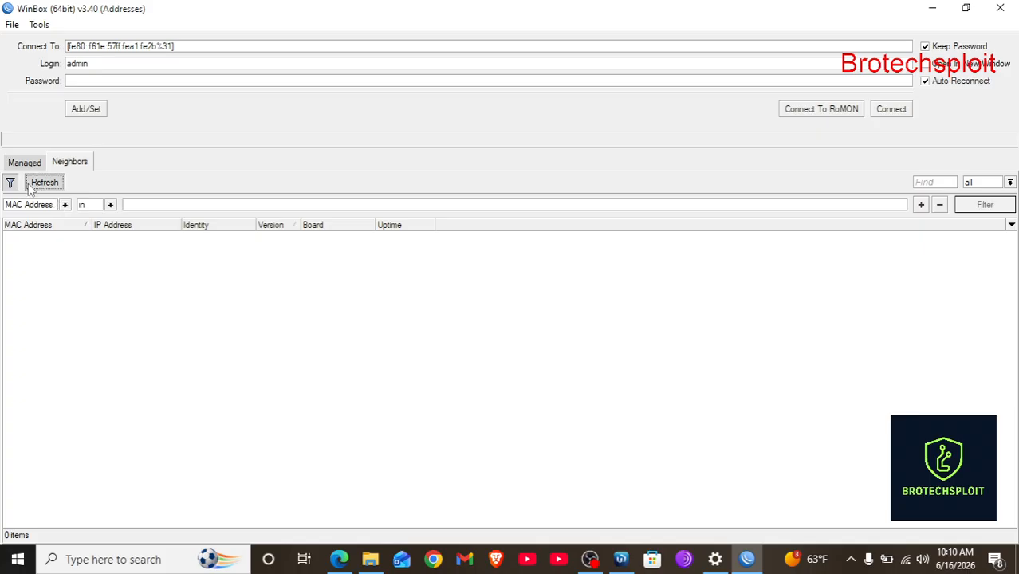
left_click(888, 112)
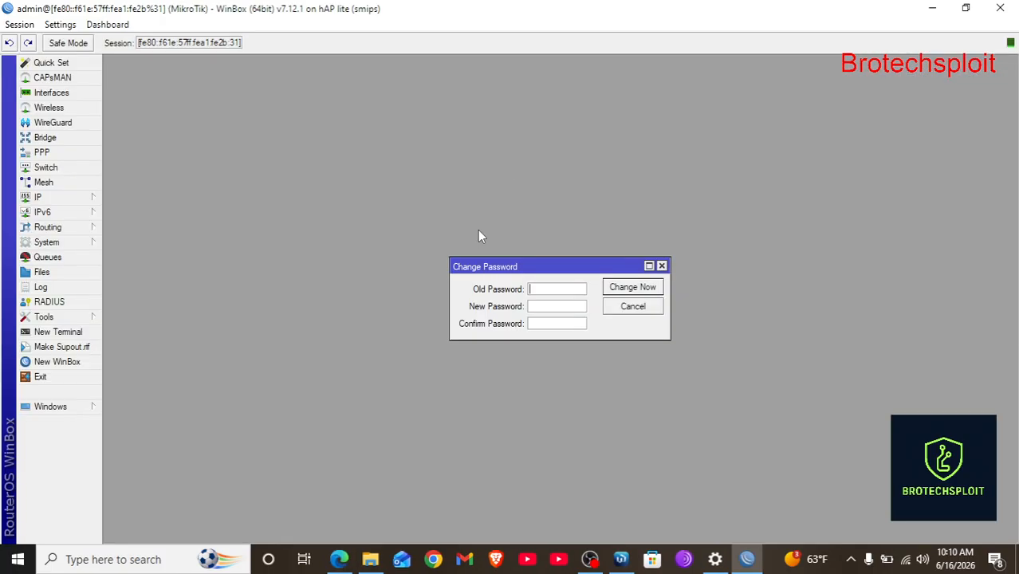
Enter and confirm a new router password at the first-login prompt.
left_click(546, 307)
type("********")
left_click(537, 327)
type("********")
key("Return")
Add a DHCP client on ether1 under IP > DHCP Client, then close the list.
left_click(94, 199)
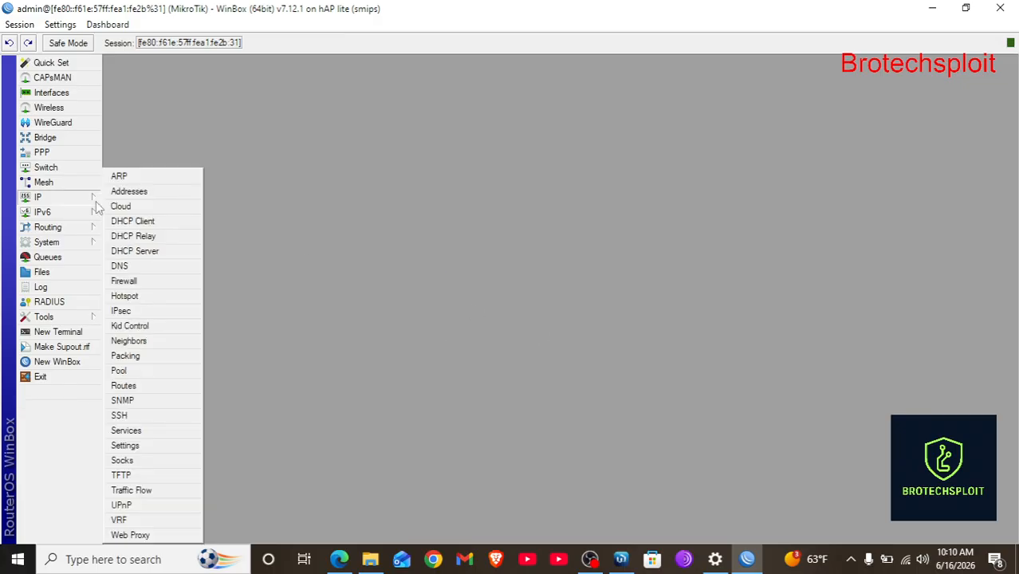
left_click(132, 222)
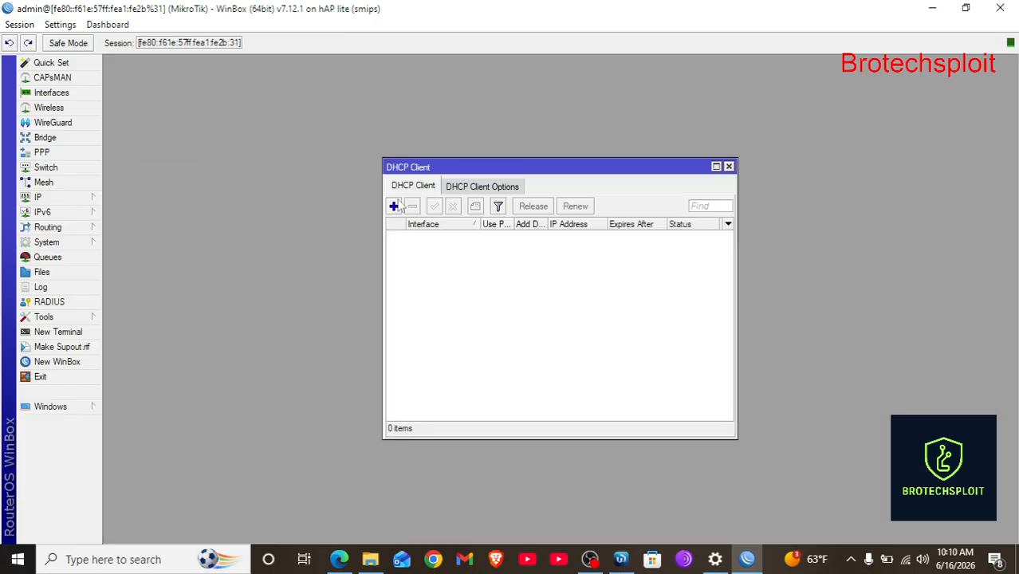
left_click(394, 206)
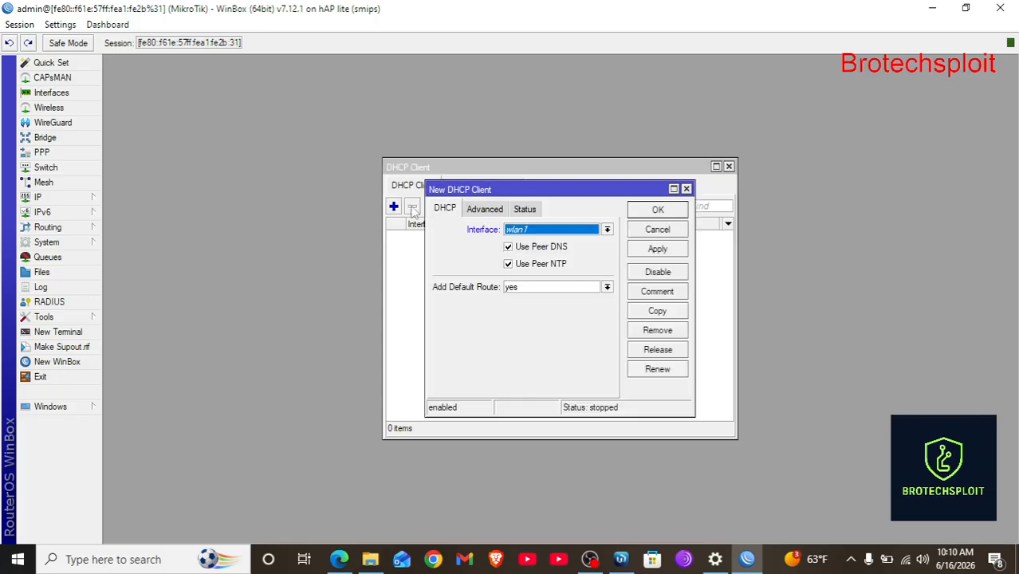
left_click(609, 229)
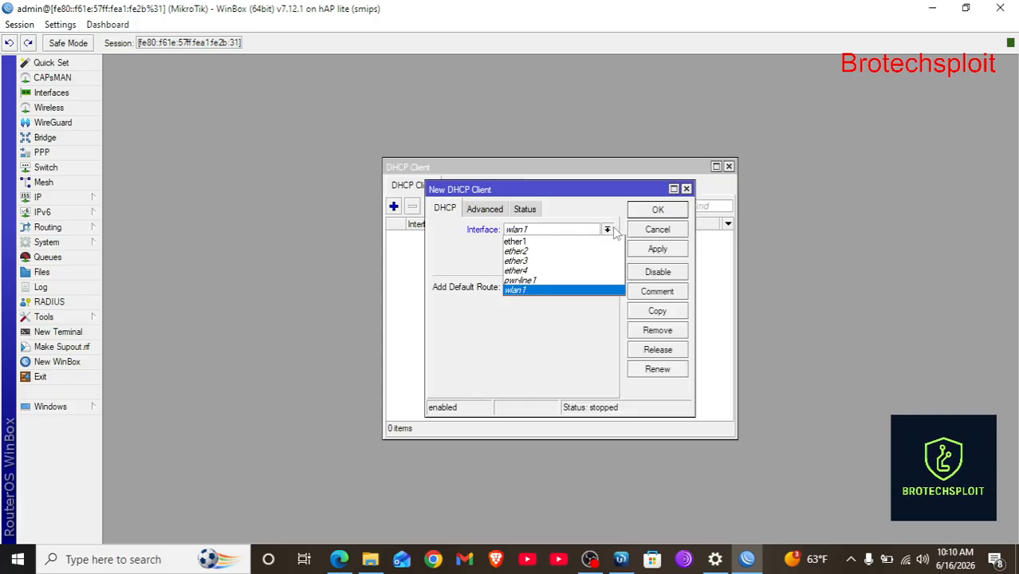
left_click(542, 242)
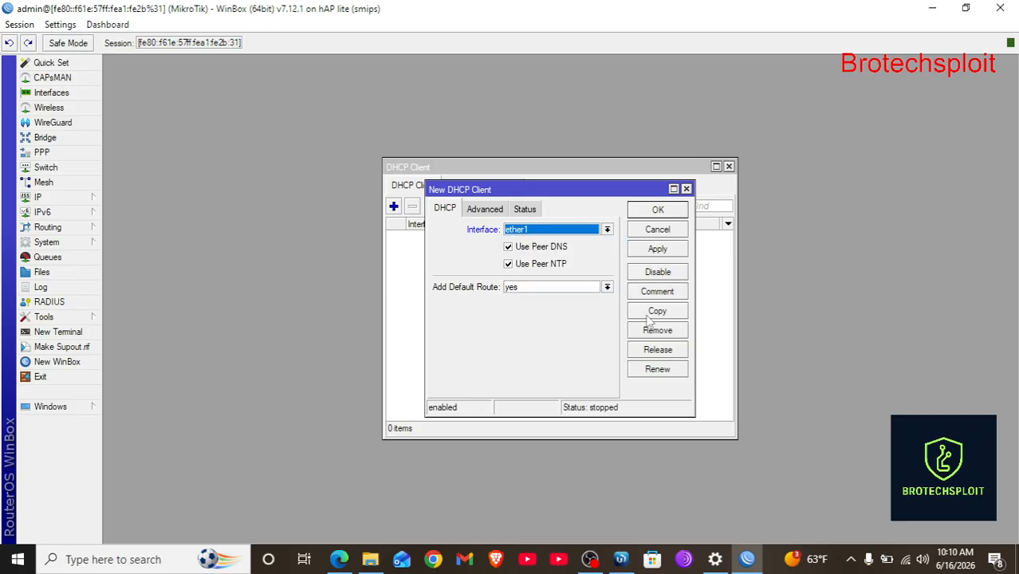
left_click(668, 252)
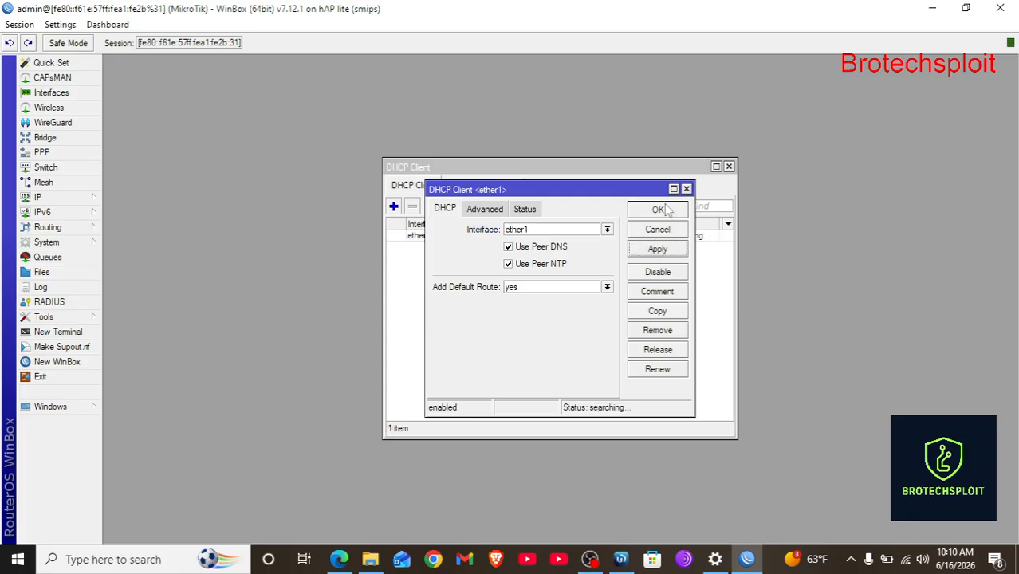
left_click(658, 210)
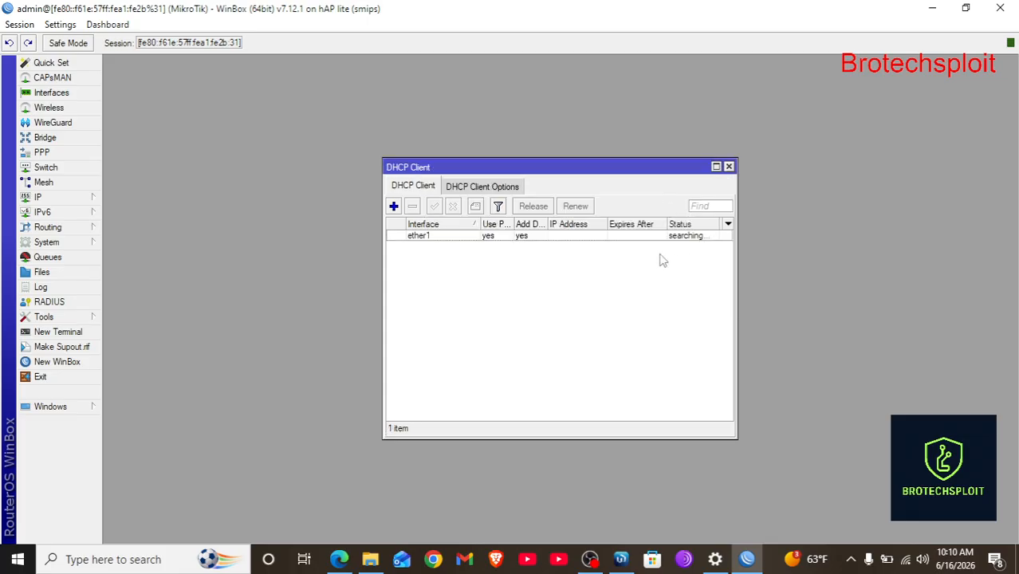
left_click(729, 167)
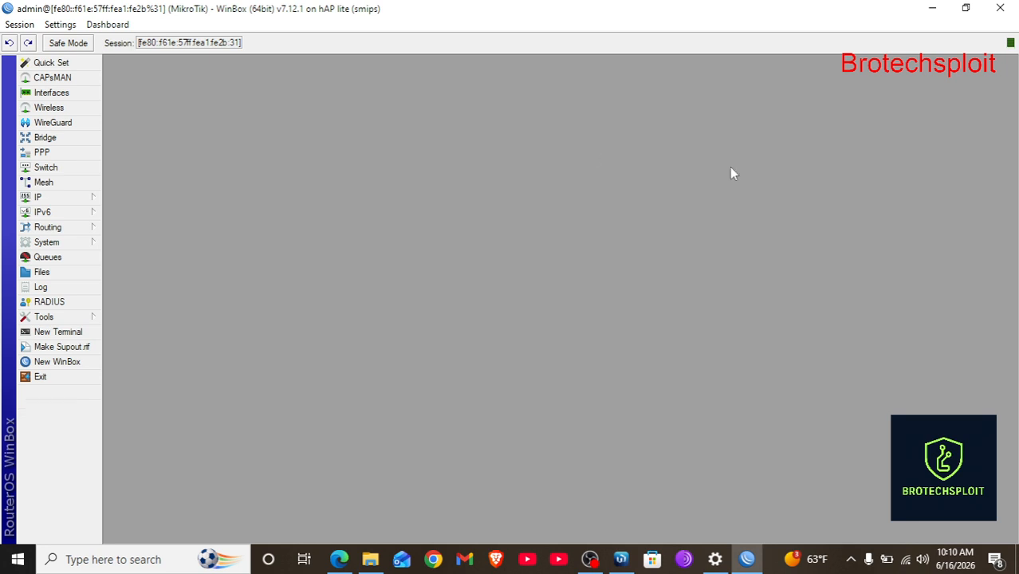
Glance at the file list, then show the router log maximized with WinBox full-screen and a new terminal.
left_click(63, 274)
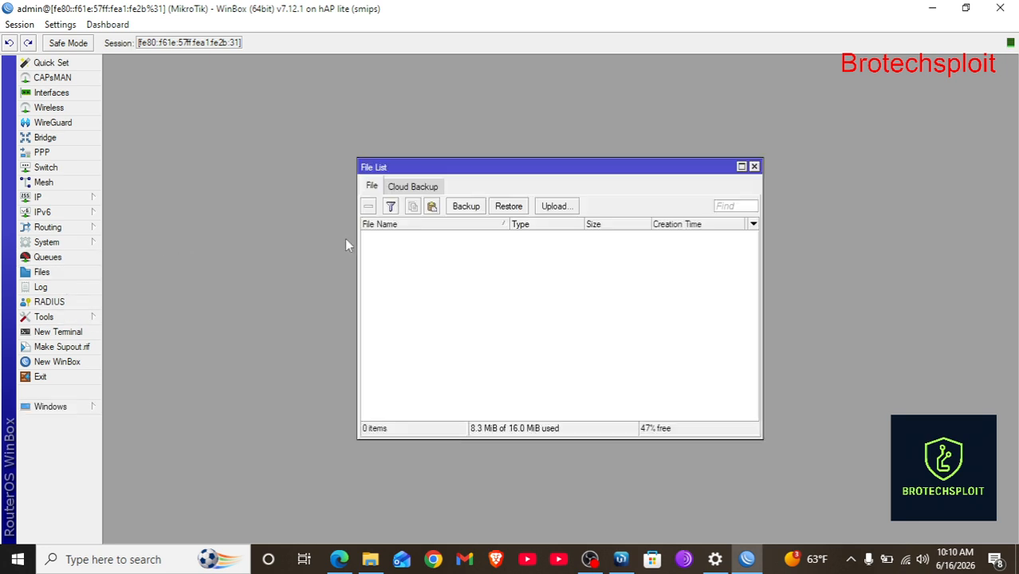
left_click(755, 167)
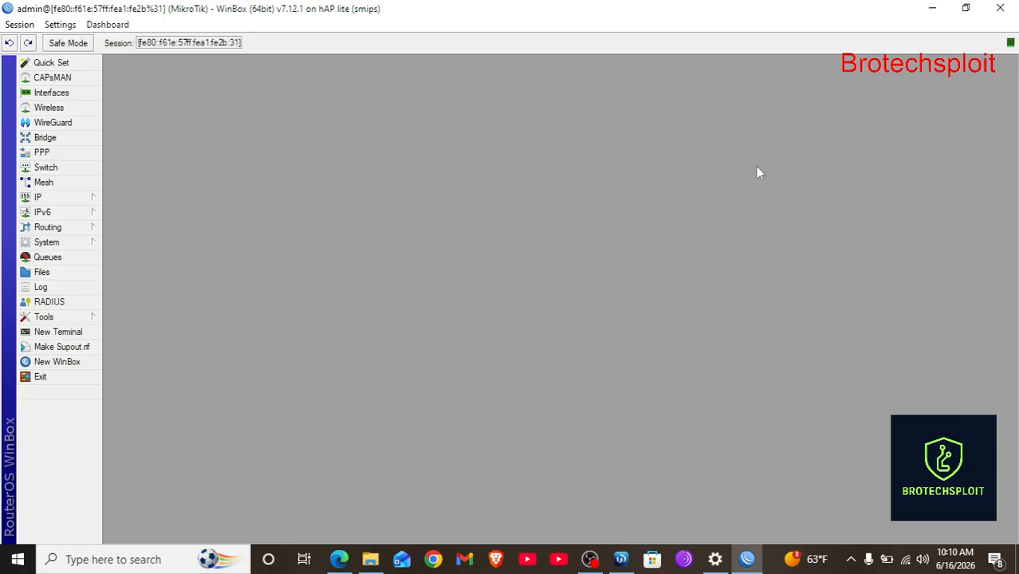
left_click(76, 289)
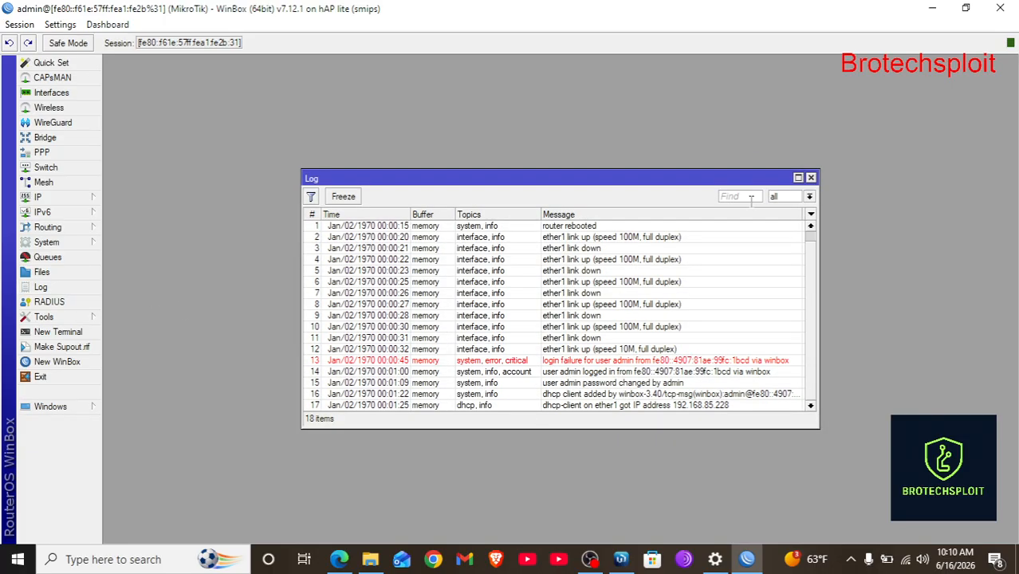
left_click(797, 178)
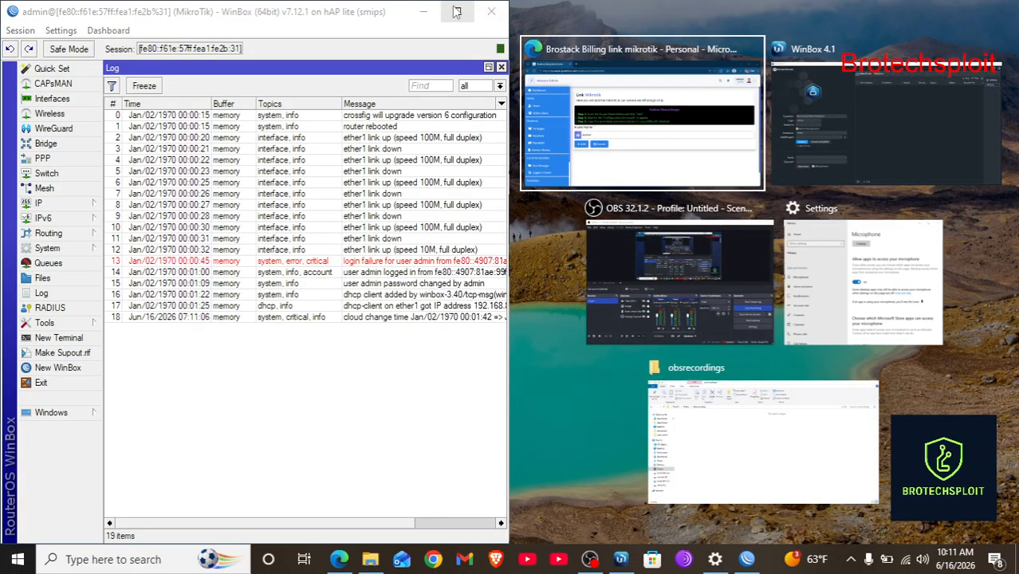
left_click(457, 12)
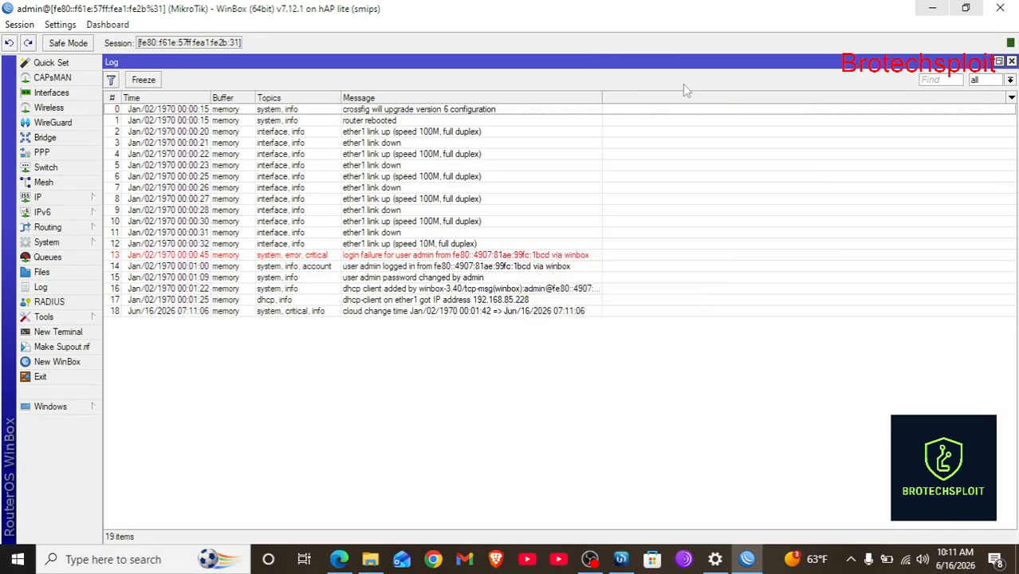
left_click(967, 5)
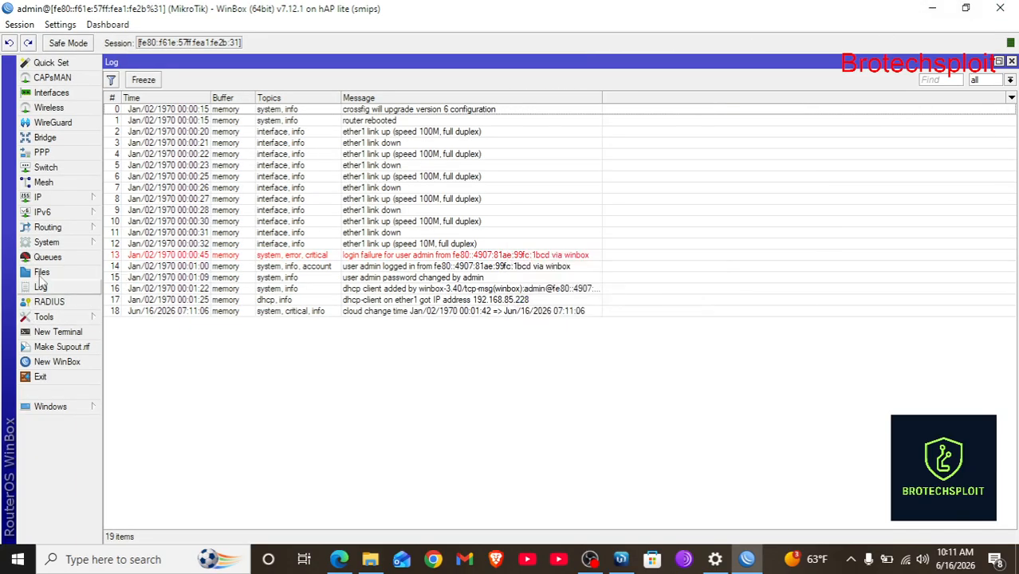
left_click(62, 332)
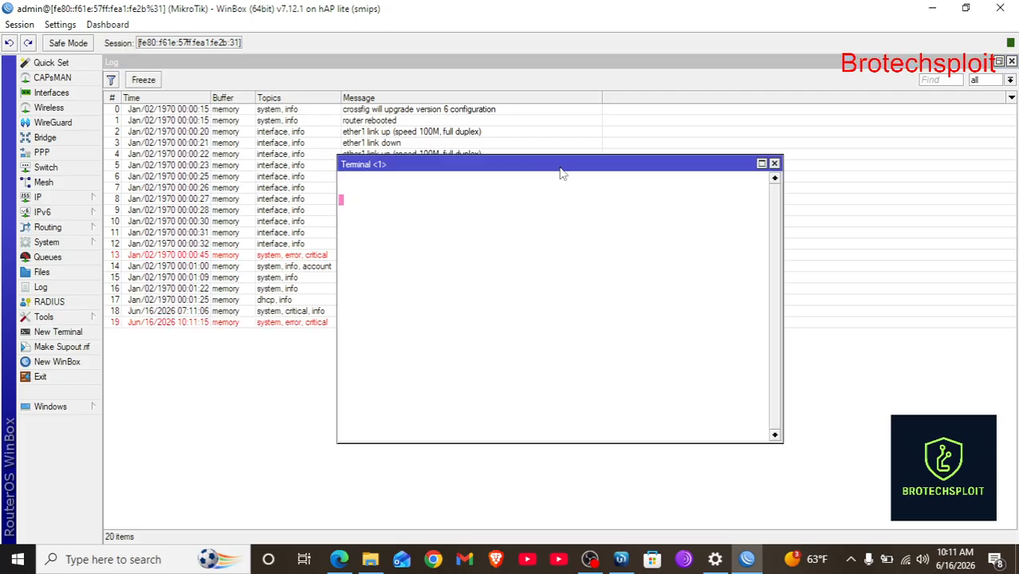
Log in at the terminal as admin with an empty password, answering n to the license prompt.
left_click_drag(505, 166, 686, 98)
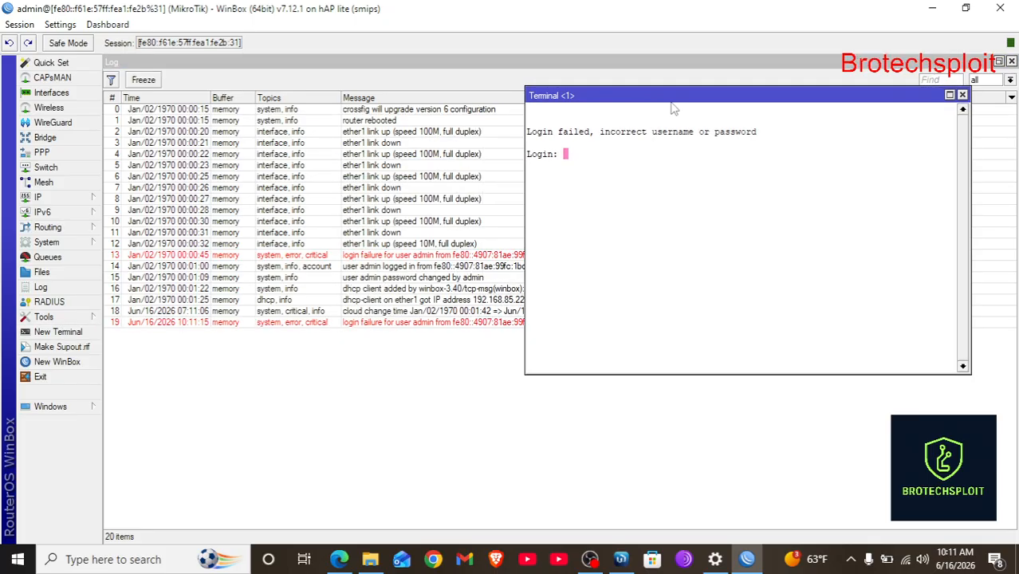
type("admin")
key("Return")
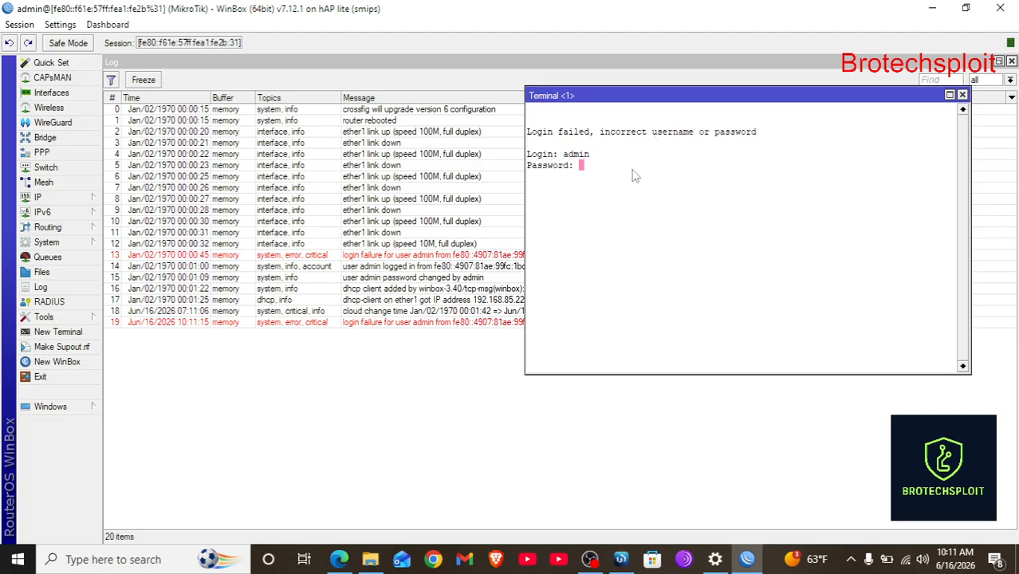
key("Return")
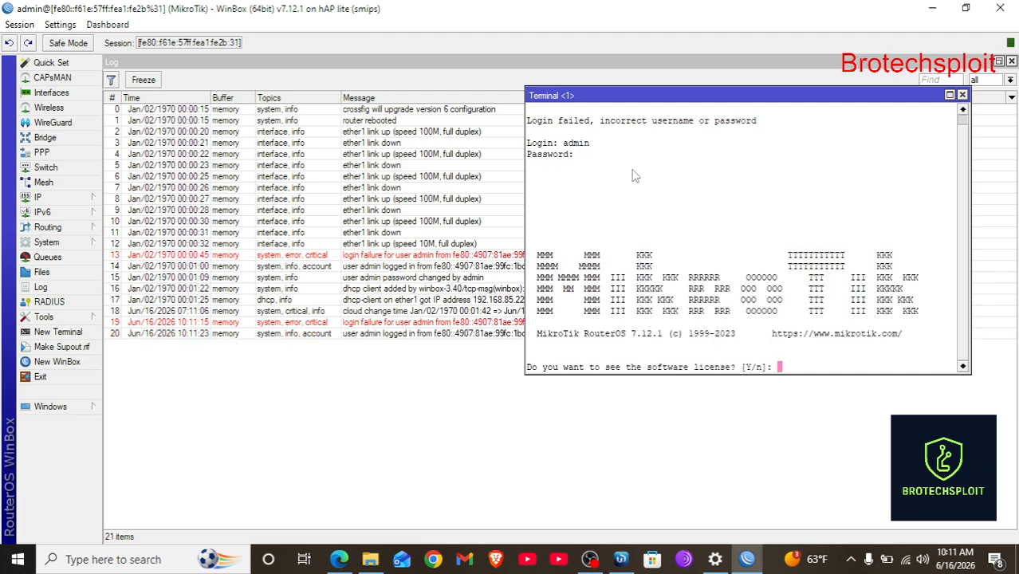
type("n")
key("Return")
Ping 8.8.8.8 and google.com to confirm internet access and DNS.
type("p")
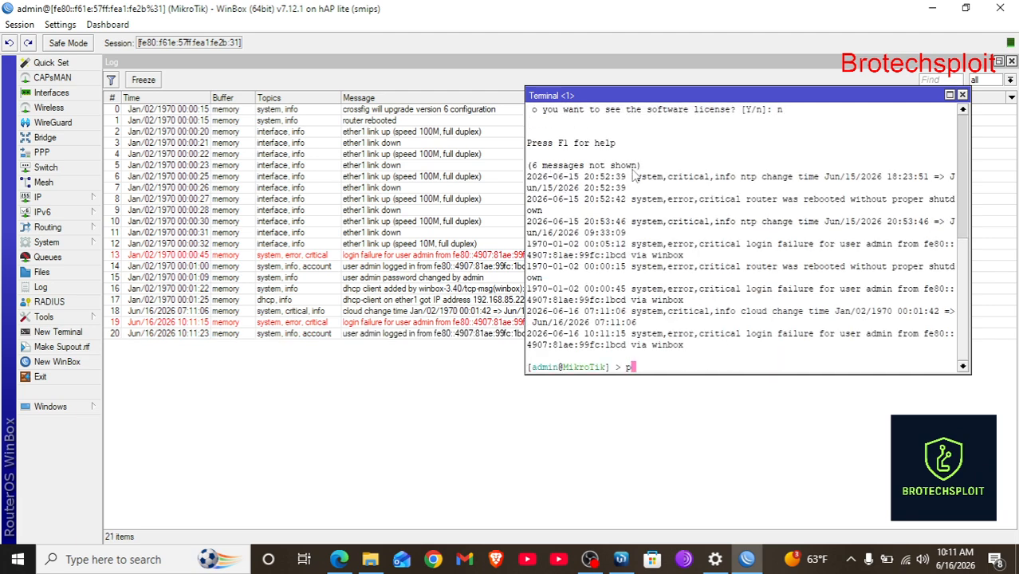
type("ing 8.8.8.8.")
key("Return")
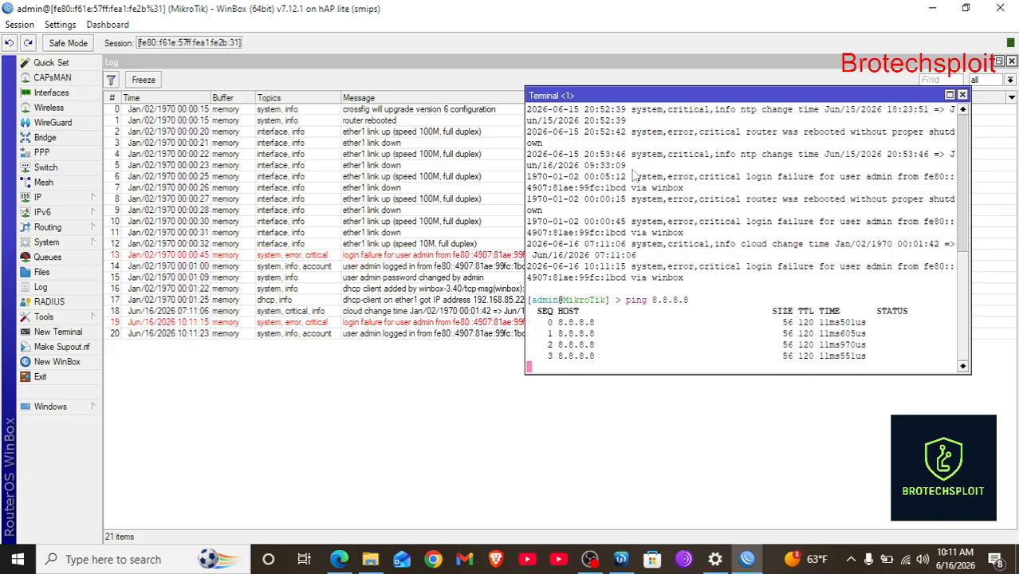
type("ping ")
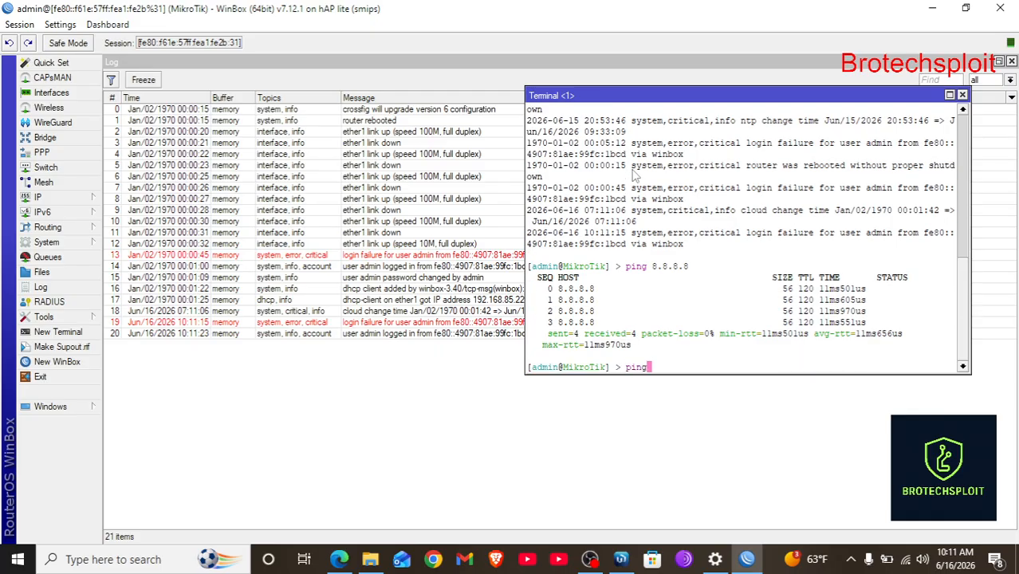
type("google.com")
key("Return")
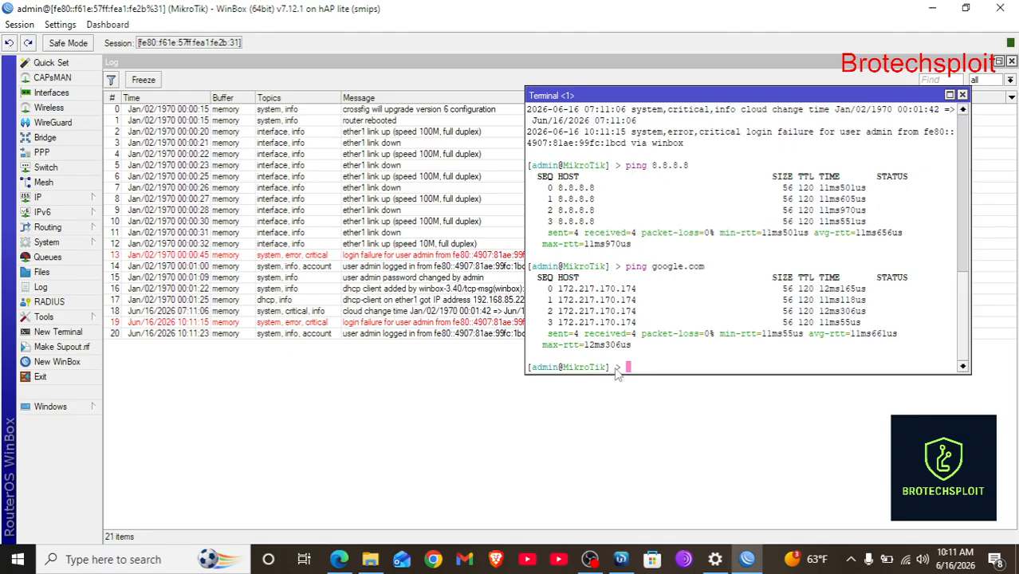
Add router starlink1 in BroStack Billing, copy its configuration command, and return to WinBox.
left_click(339, 559)
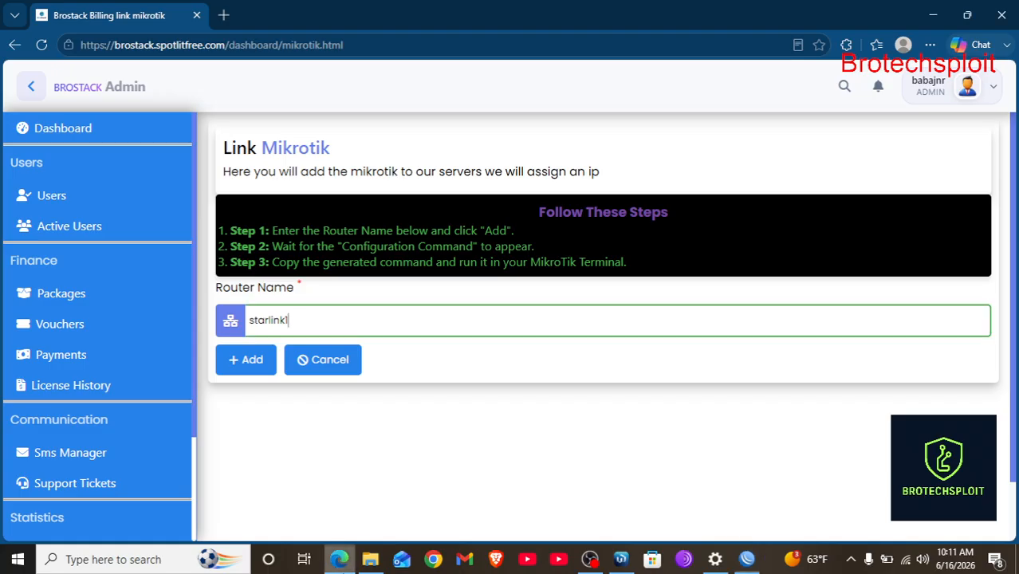
left_click(262, 359)
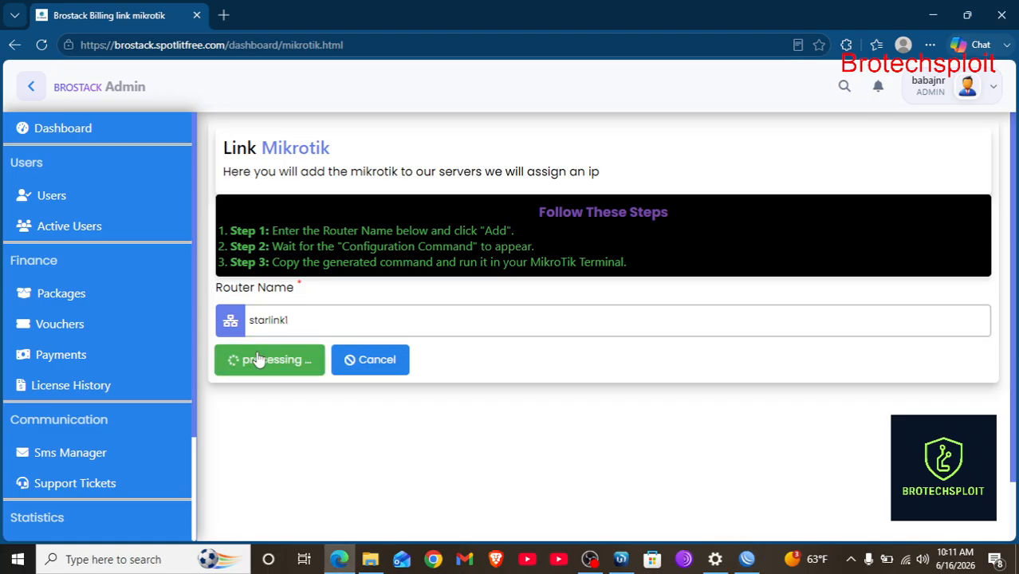
scroll(494, 348, "down", 1)
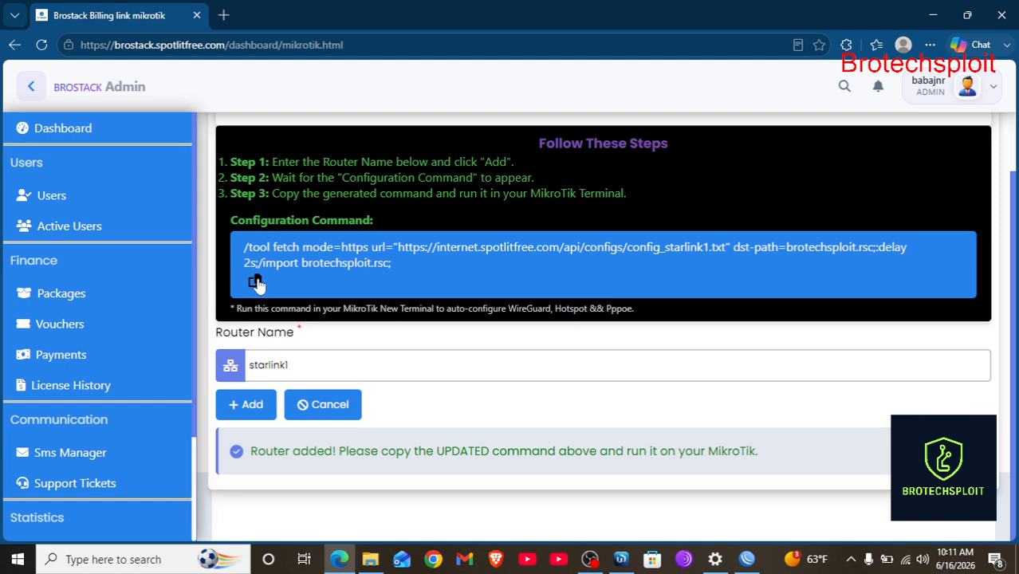
left_click(254, 280)
scroll(545, 432, "down", 1)
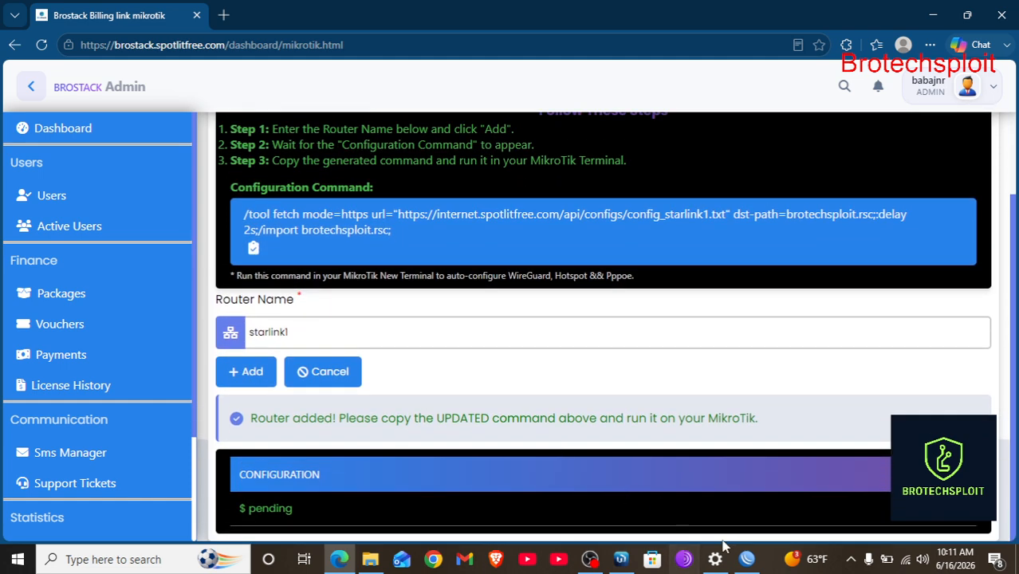
left_click(754, 565)
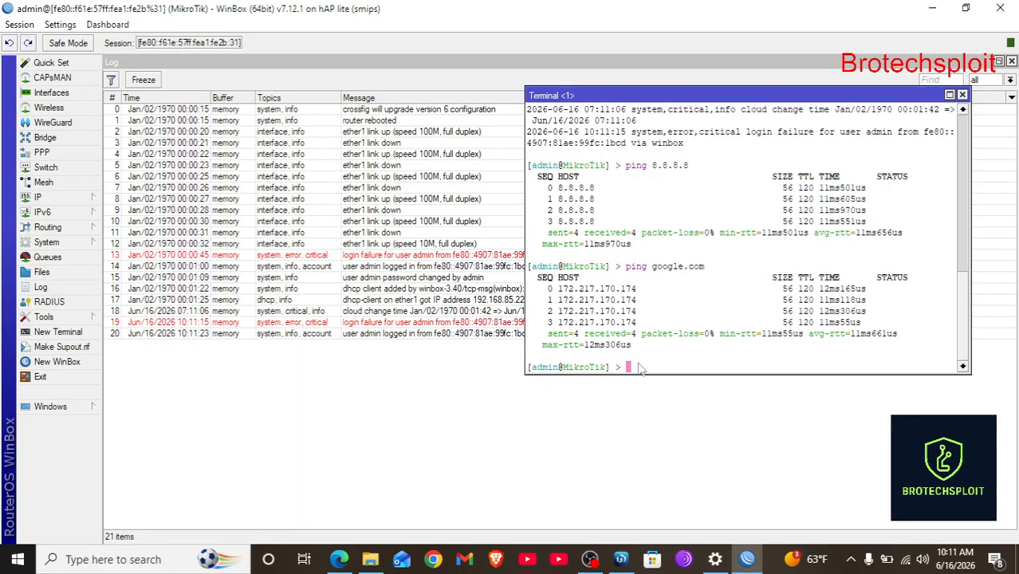
Paste and run the starlink1 configuration command, checking Billing until Provisioning Completed appears.
key("ctrl+v")
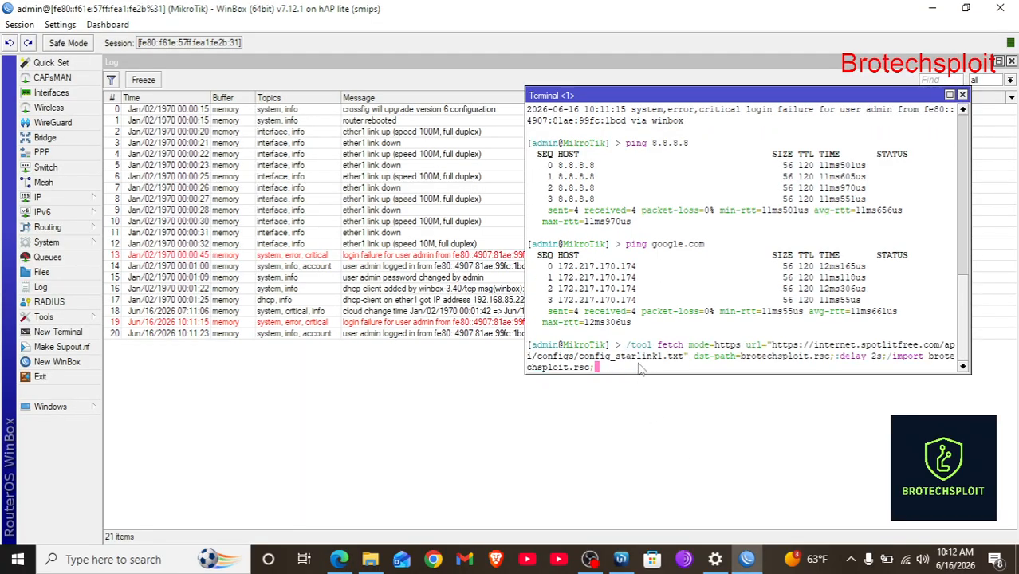
key("Return")
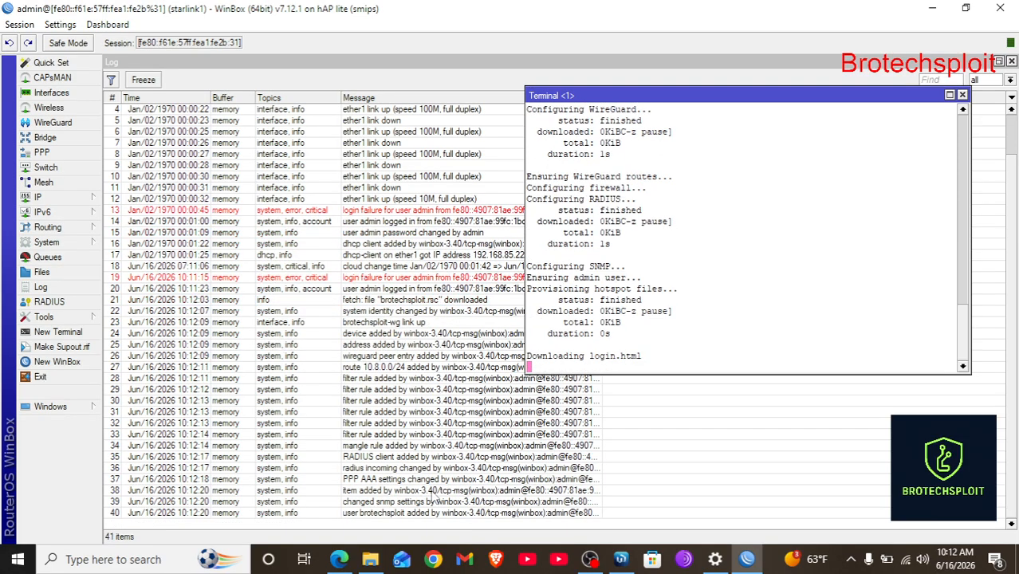
left_click(339, 560)
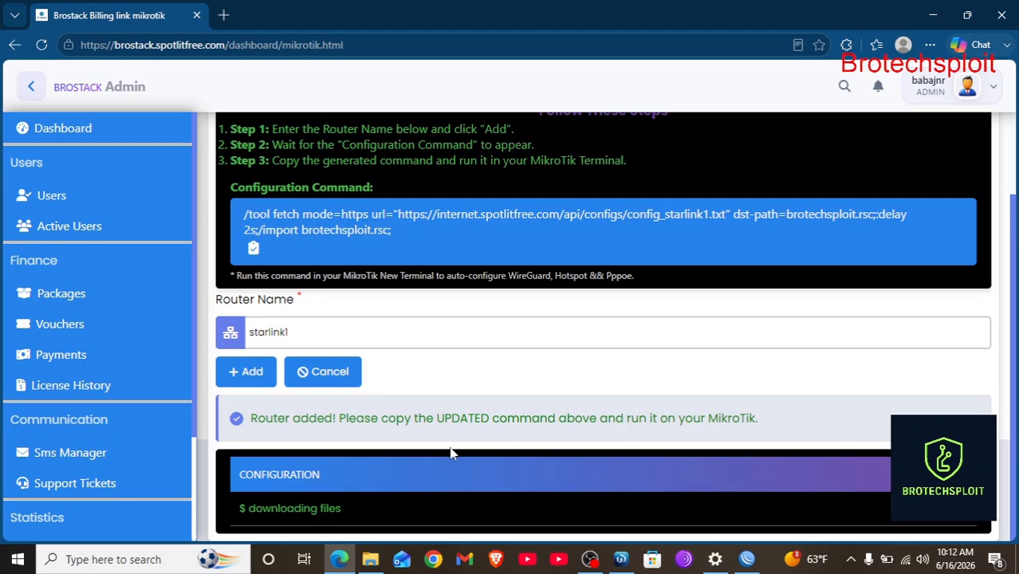
left_click(747, 559)
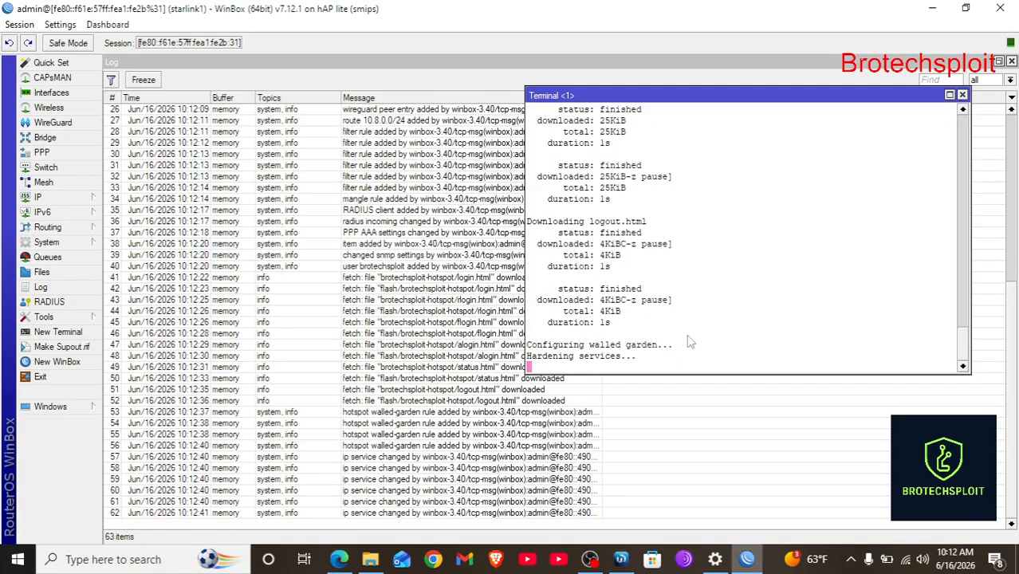
left_click(341, 559)
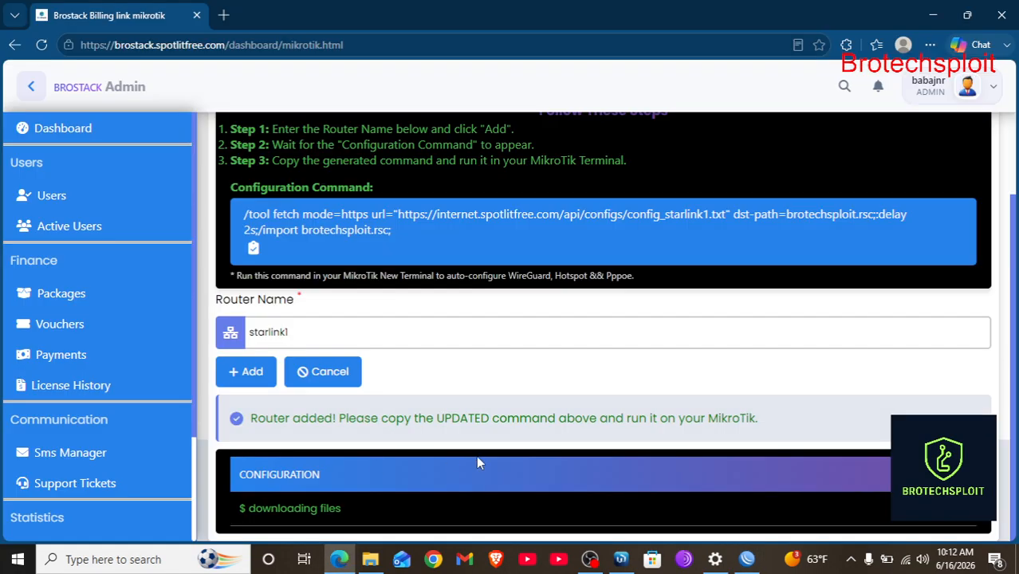
left_click(747, 559)
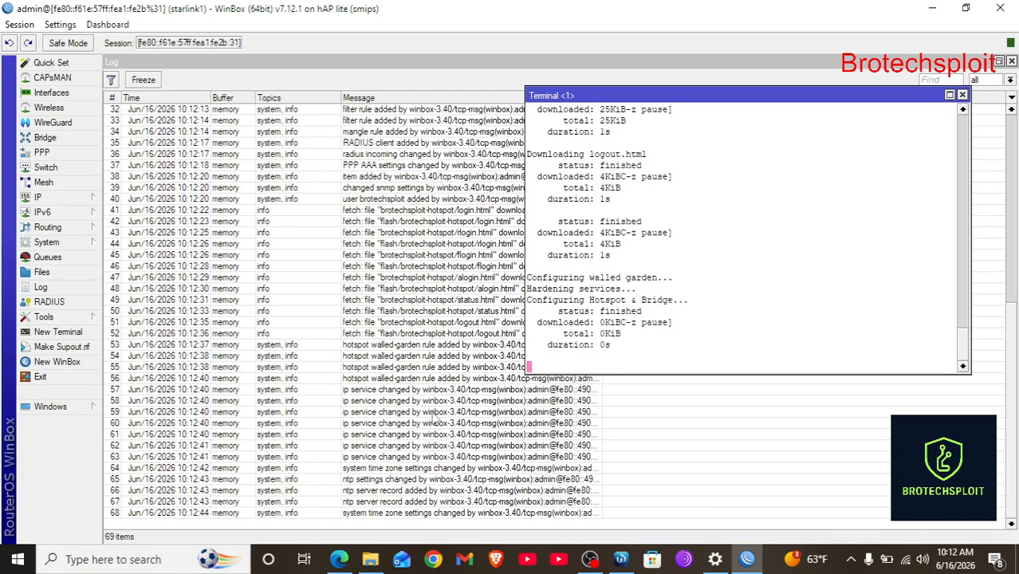
left_click(340, 561)
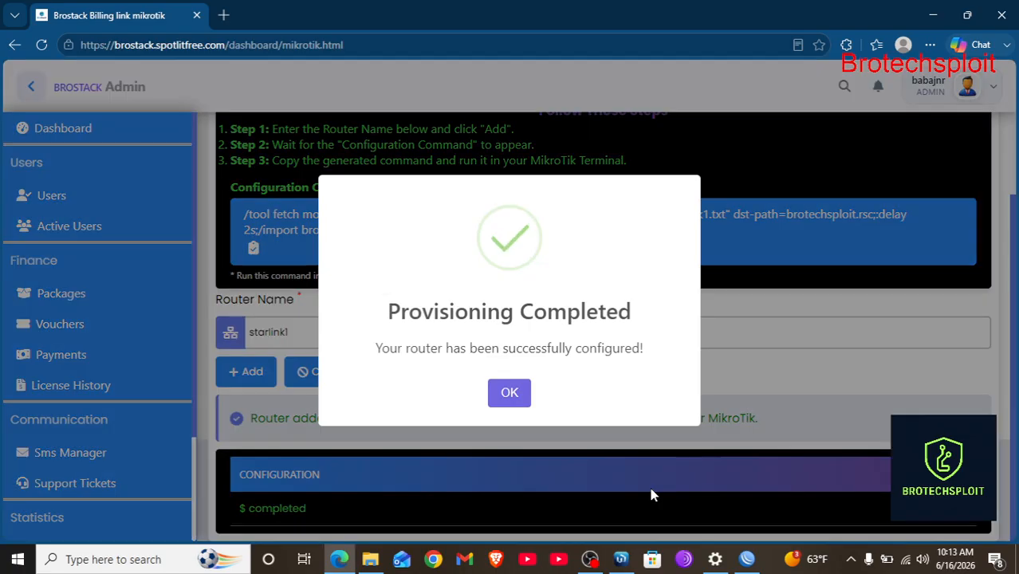
Dismiss the completion message, then switch starlink1 tethering to allowed and back to blocked.
left_click(507, 399)
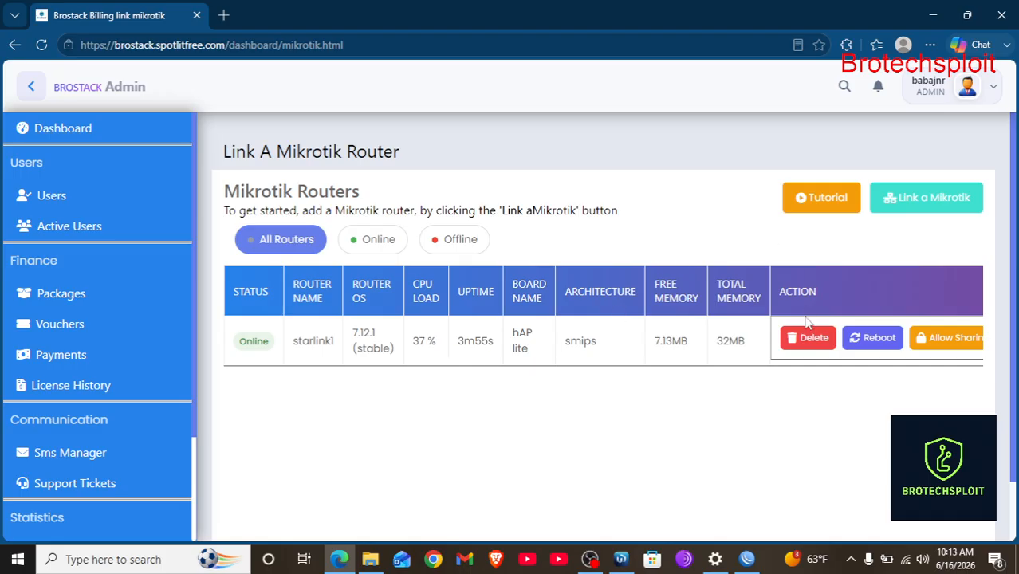
scroll(819, 348, "right", 2)
scroll(819, 348, "left", 2)
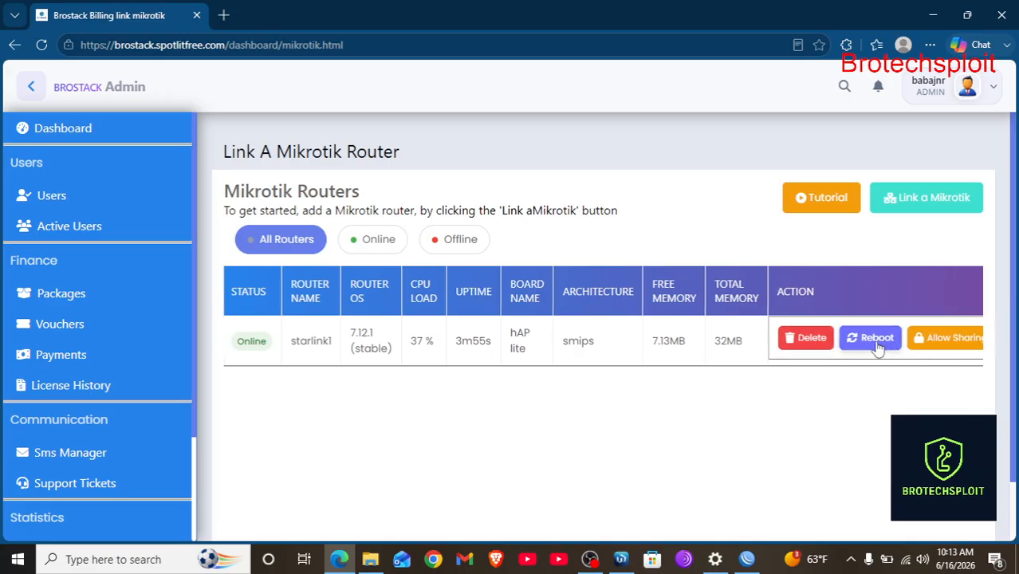
scroll(878, 346, "right", 1)
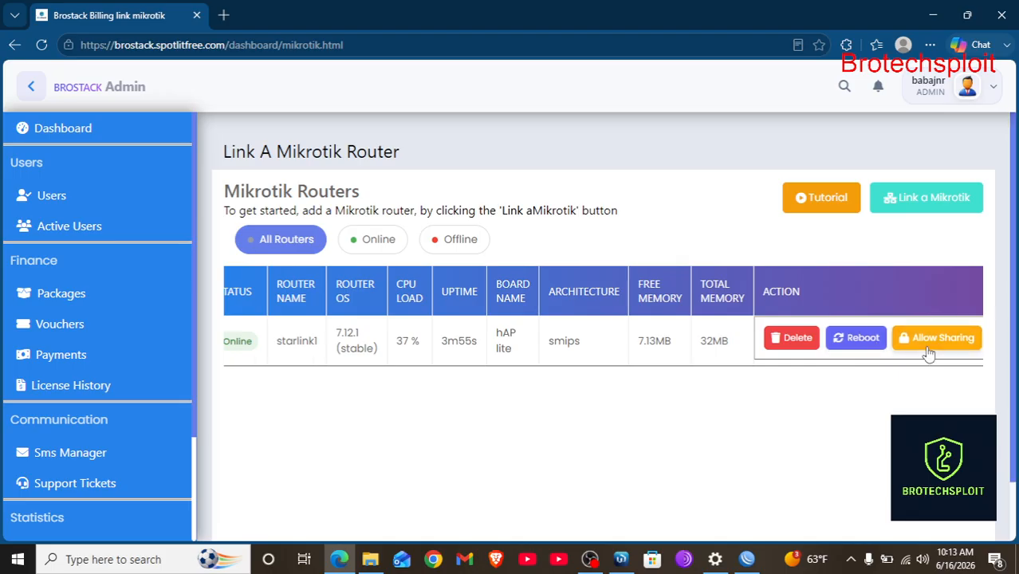
scroll(929, 350, "right", 1)
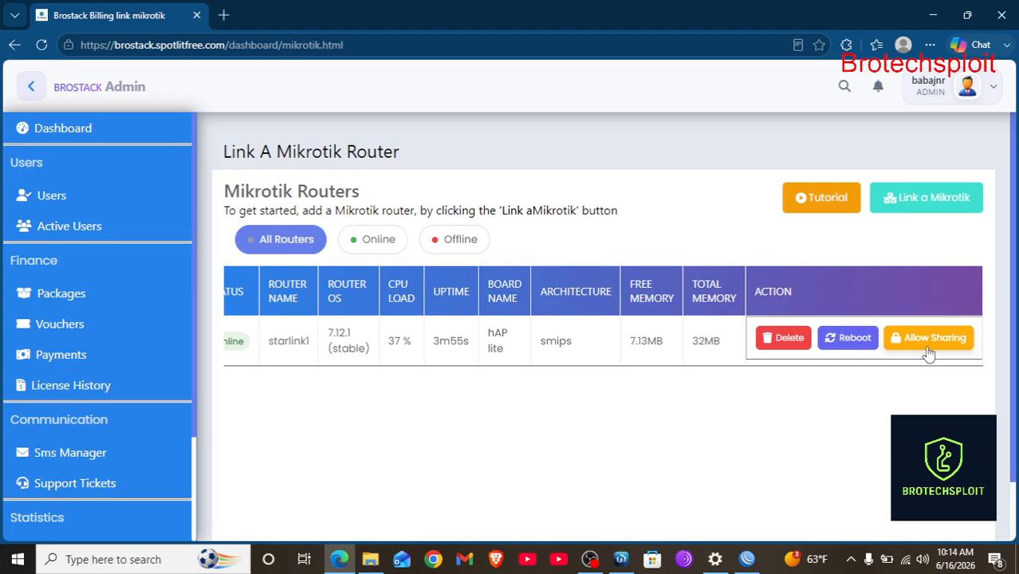
left_click(927, 349)
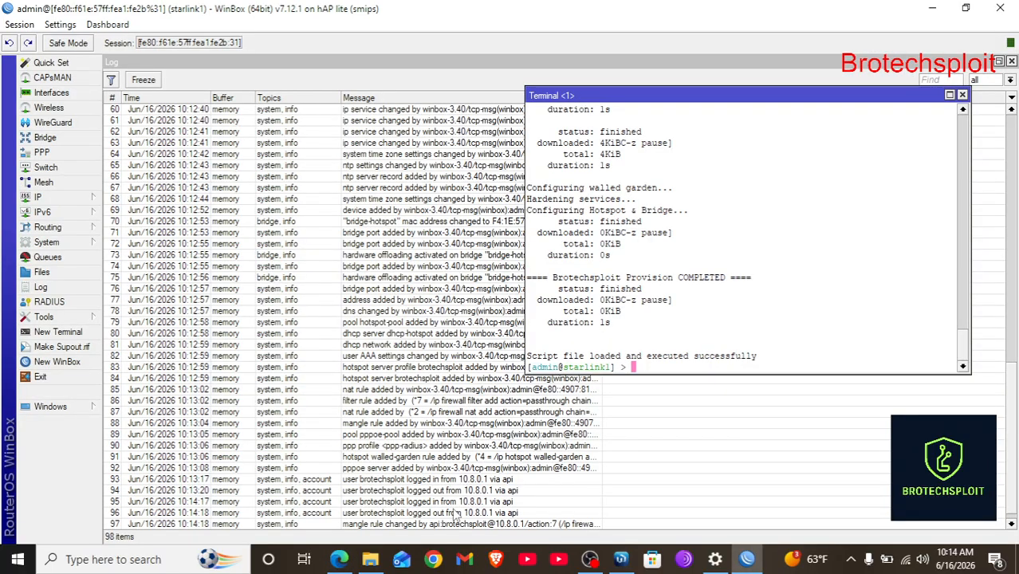
scroll(456, 514, "down", 1)
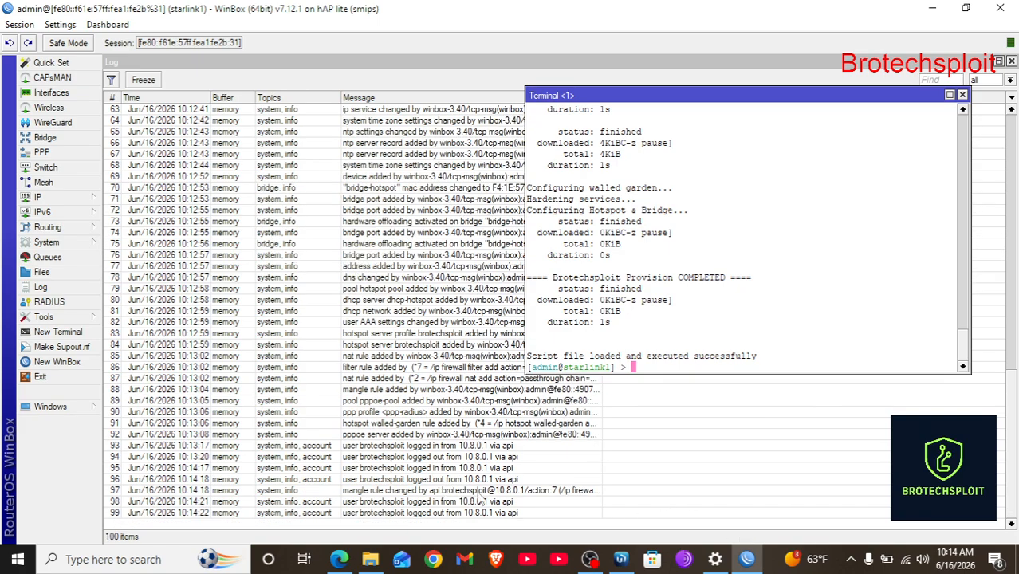
left_click(340, 560)
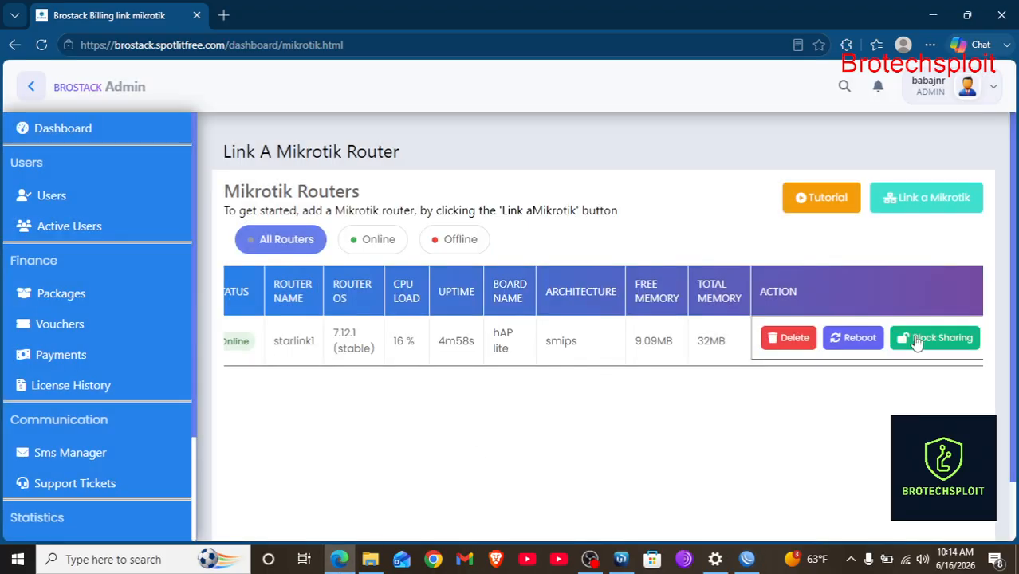
left_click(937, 341)
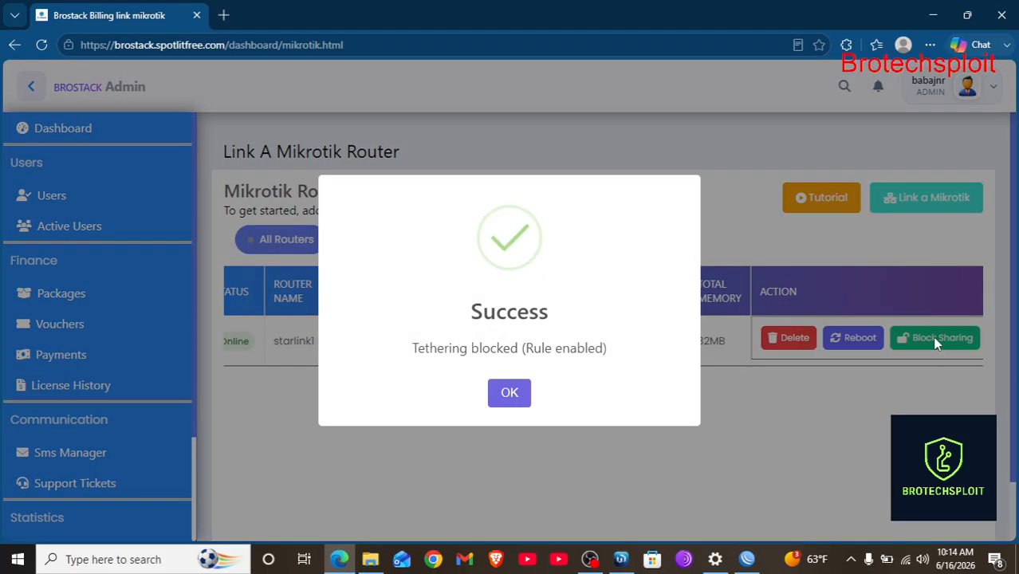
left_click(517, 390)
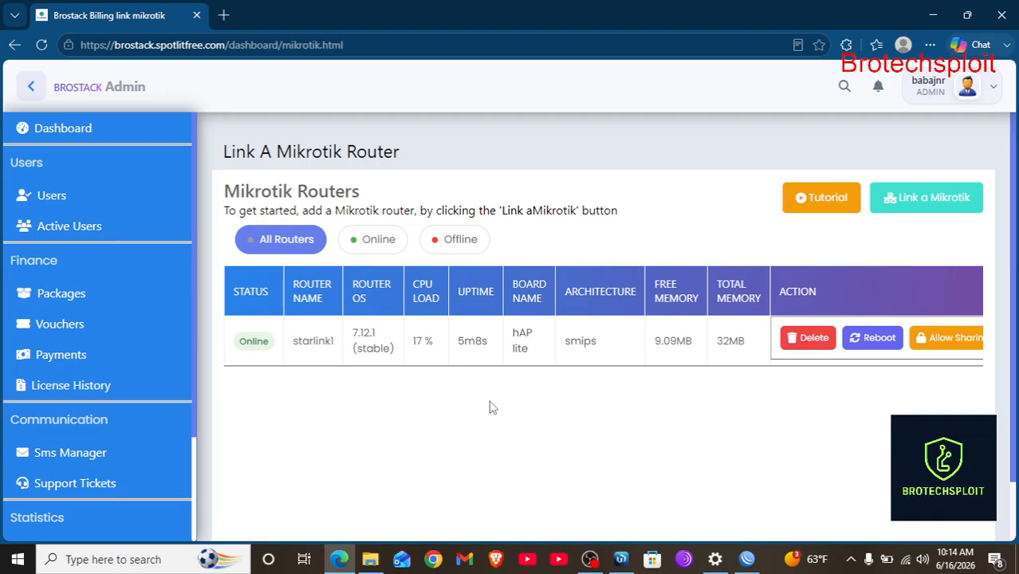
Close the WinBox Terminal and Log windows.
left_click(747, 559)
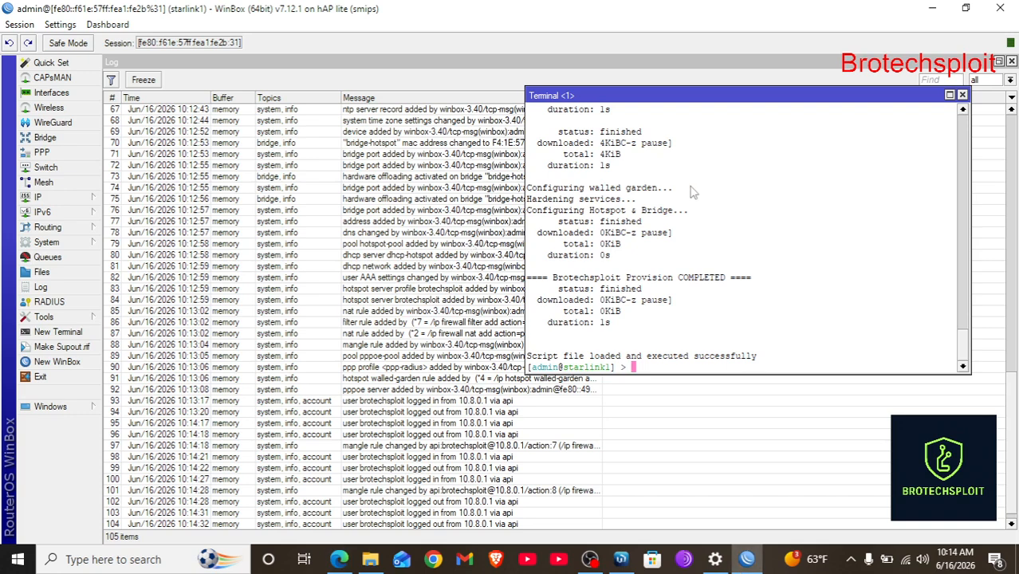
left_click(962, 94)
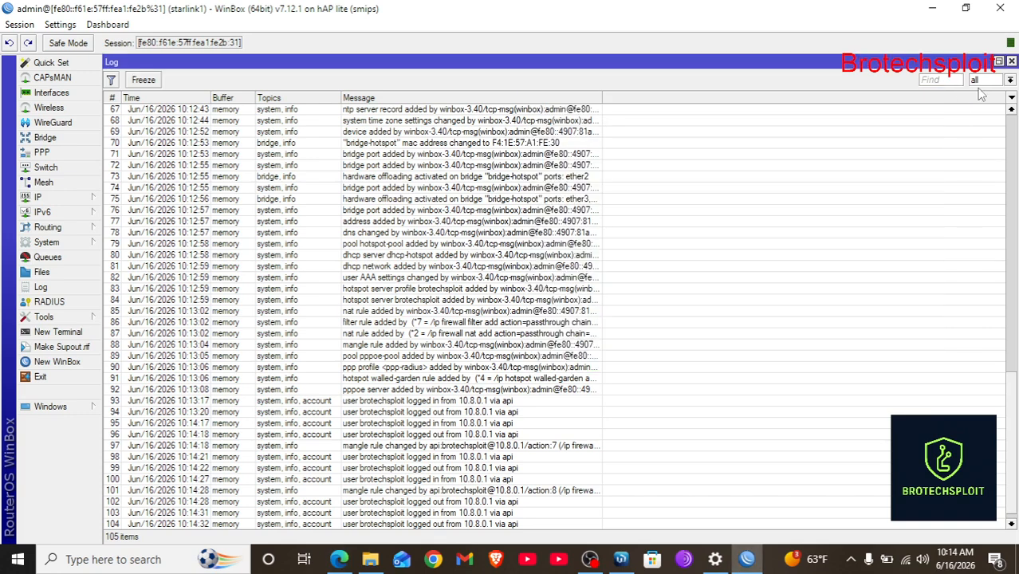
left_click(1011, 61)
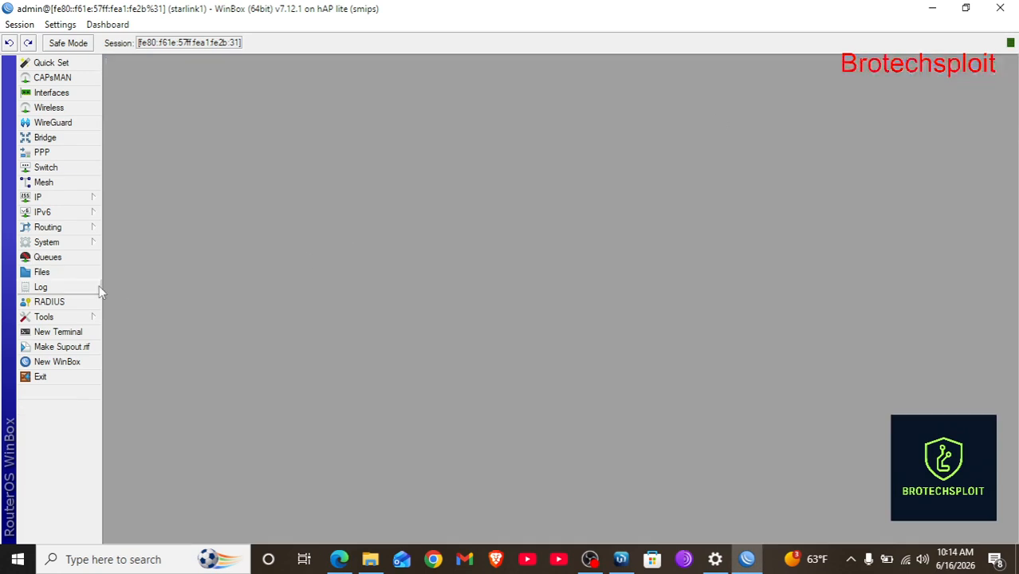
Review the router's File List, including brotechsploit-hotspot and brotechsploit.rsc, then minimize WinBox.
left_click(47, 273)
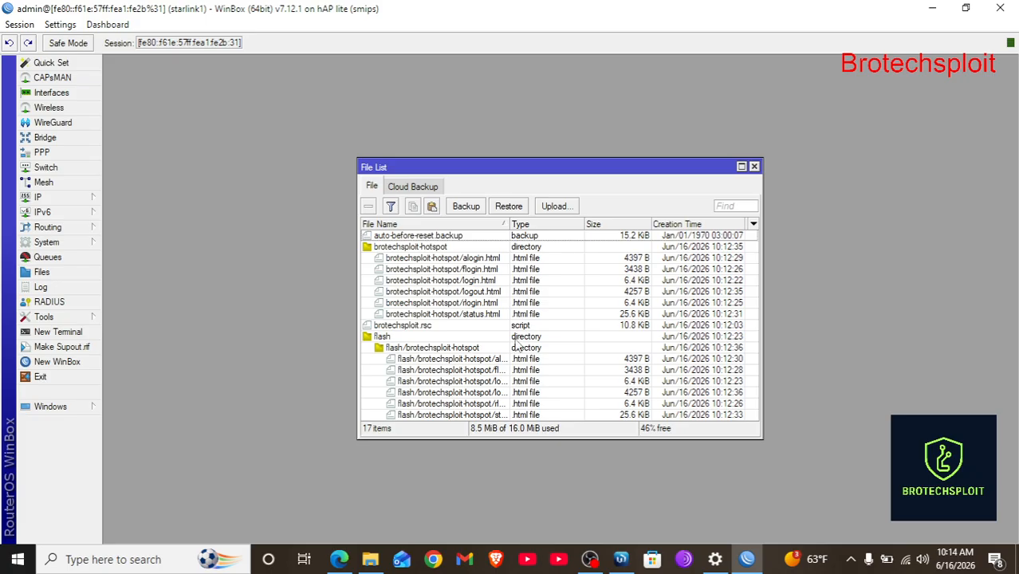
left_click(755, 167)
left_click(932, 8)
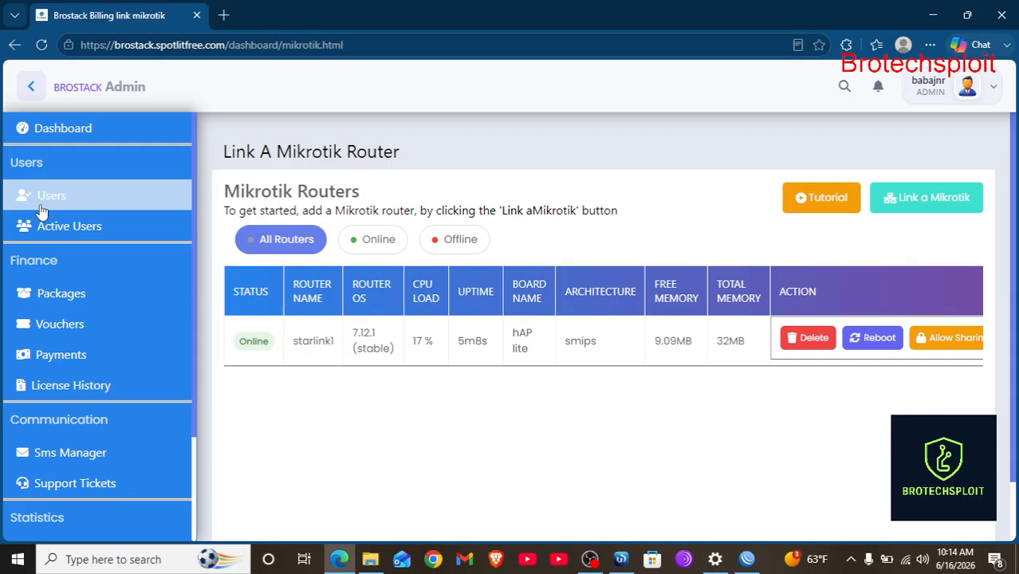
Go to Package Management from the sidebar and start a new package with Add Plan.
left_click(53, 302)
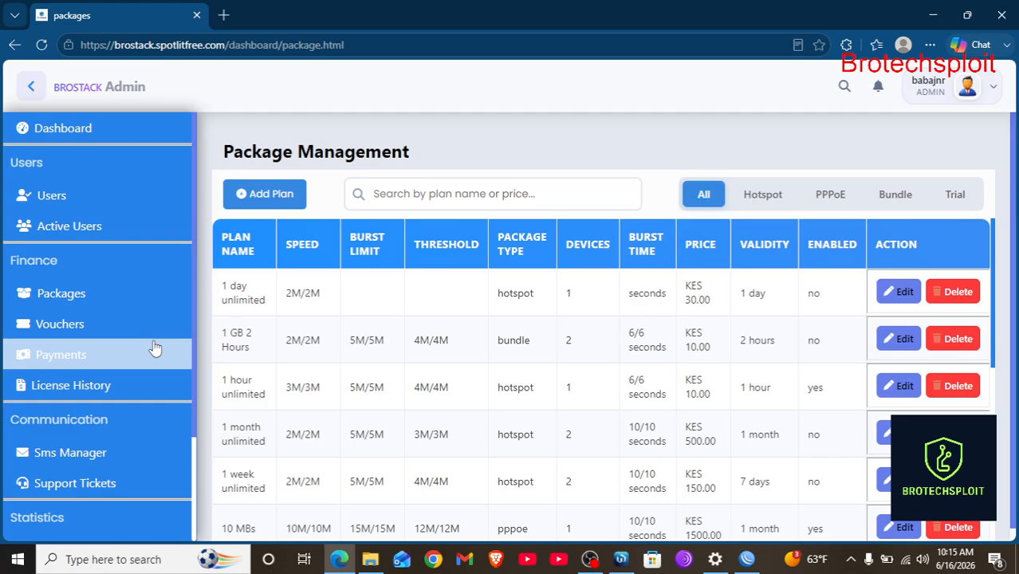
scroll(618, 355, "down", 5)
scroll(491, 326, "up", 5)
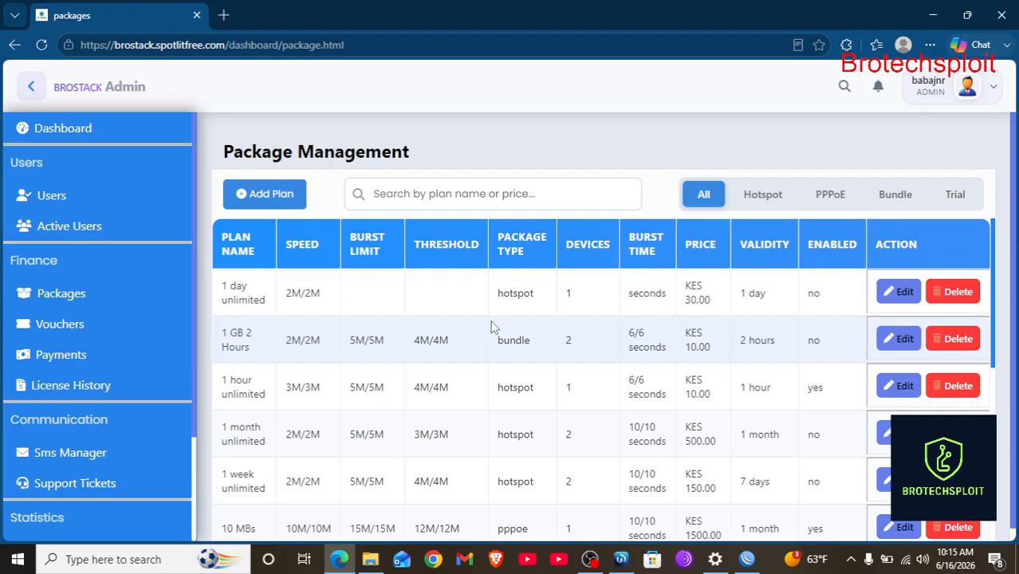
left_click(271, 197)
Make the package type Trial, named '5 minutes Free trial', with a 1 Hour duration.
scroll(400, 253, "down", 4)
scroll(400, 245, "up", 4)
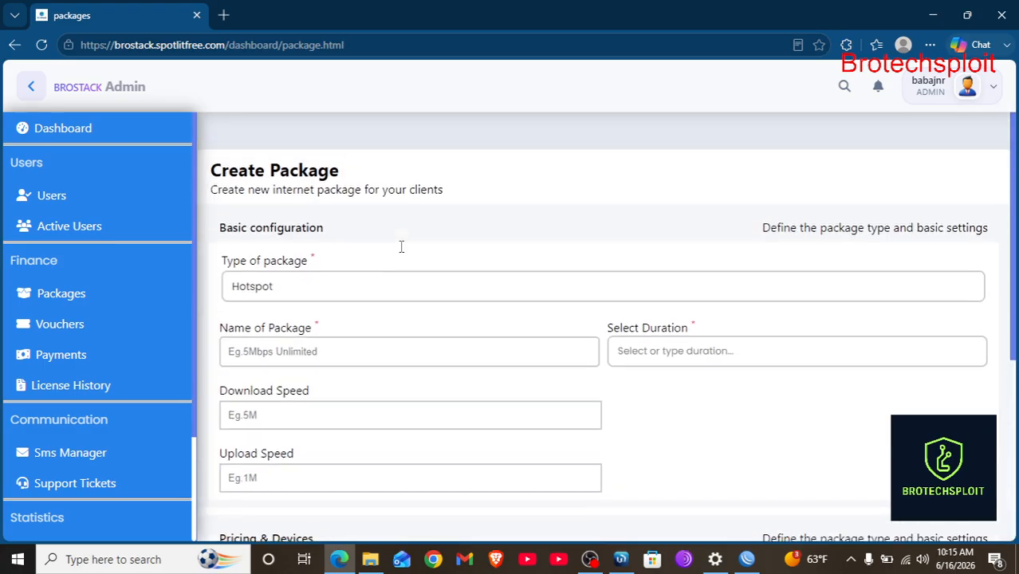
left_click(347, 251)
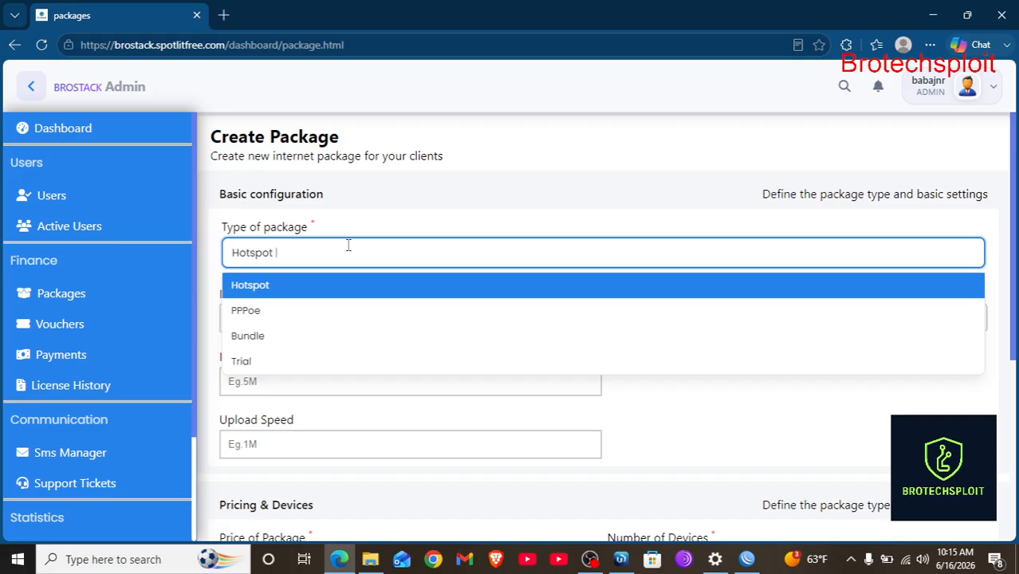
left_click(263, 363)
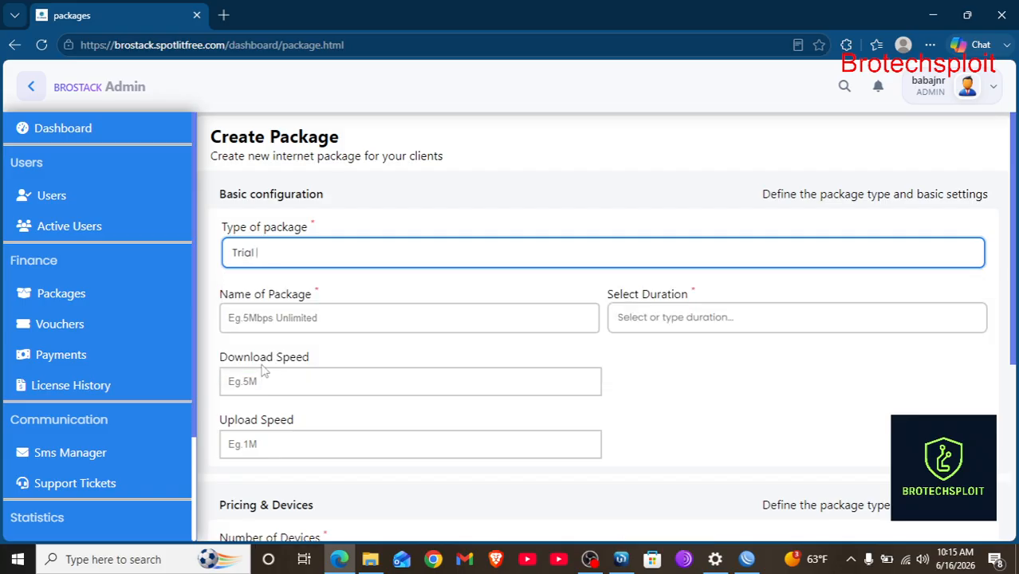
scroll(331, 356, "down", 2)
left_click(260, 194)
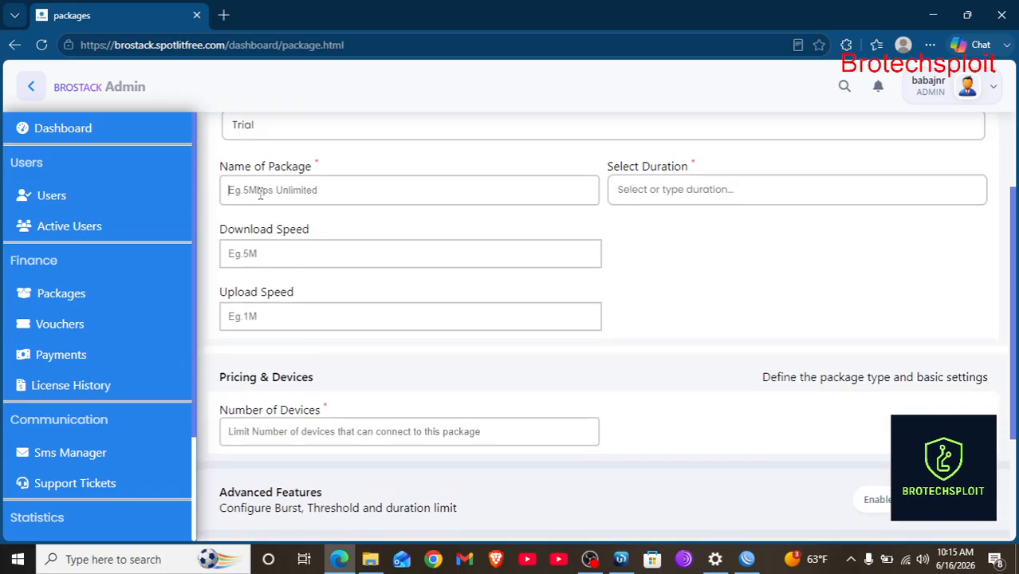
type("5 minu")
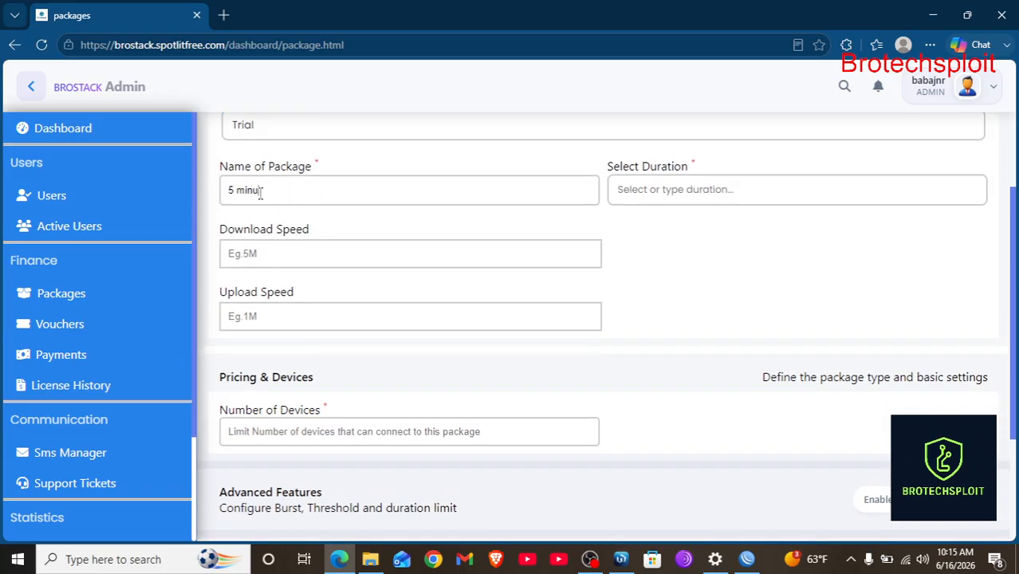
type("tes Free trial")
left_click(687, 193)
scroll(680, 275, "down", 2)
scroll(676, 292, "down", 2)
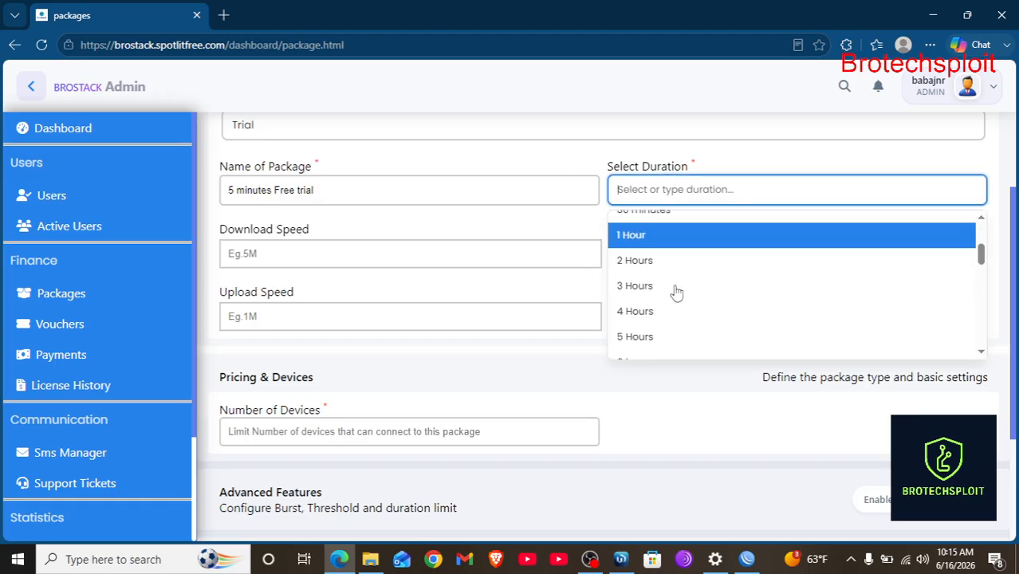
left_click(672, 227)
scroll(508, 261, "up", 1)
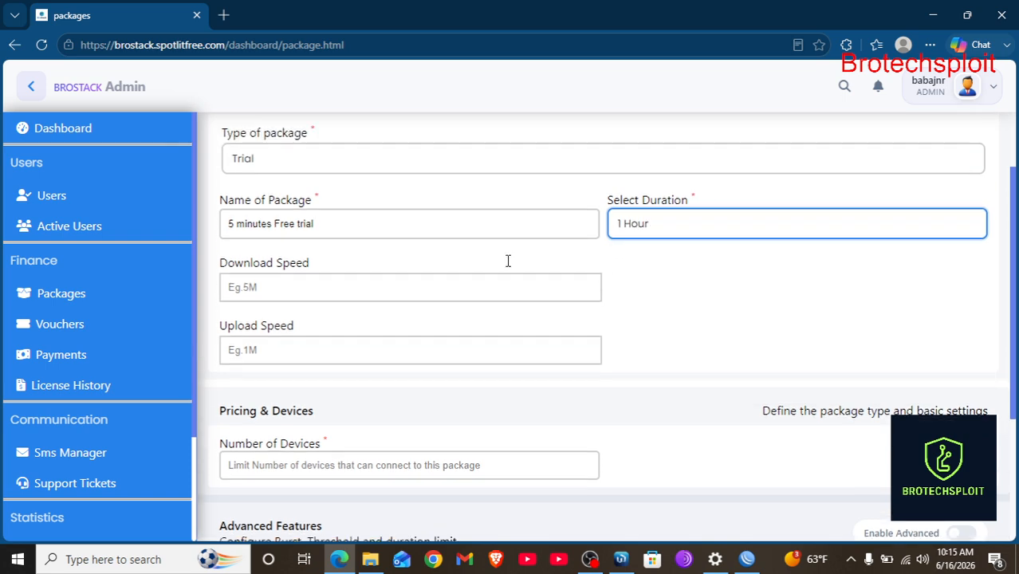
Set download speed 5M, upload speed 4M and 1 device.
left_click(363, 298)
type("5M")
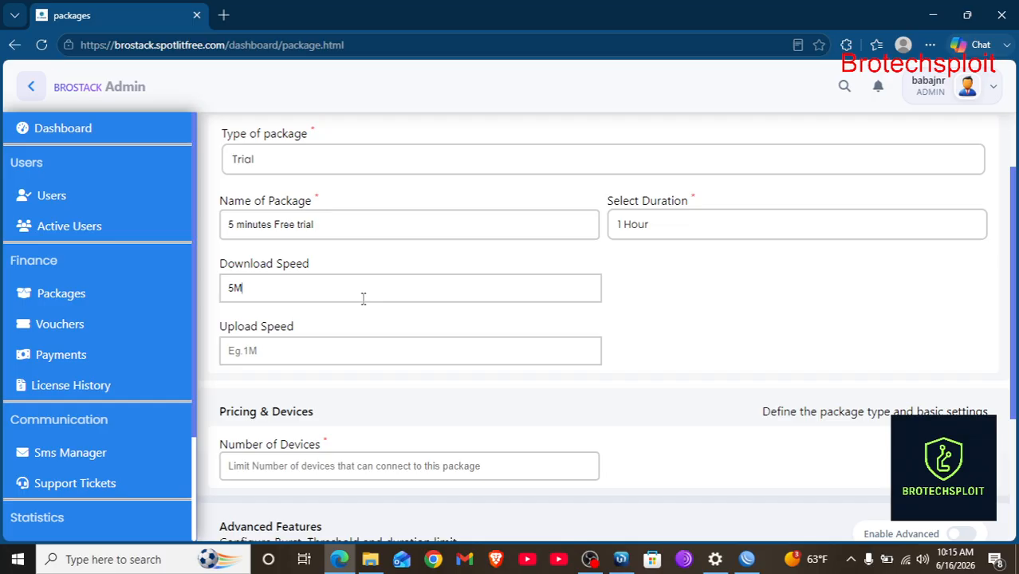
left_click(284, 360)
type("4M")
scroll(284, 359, "down", 3)
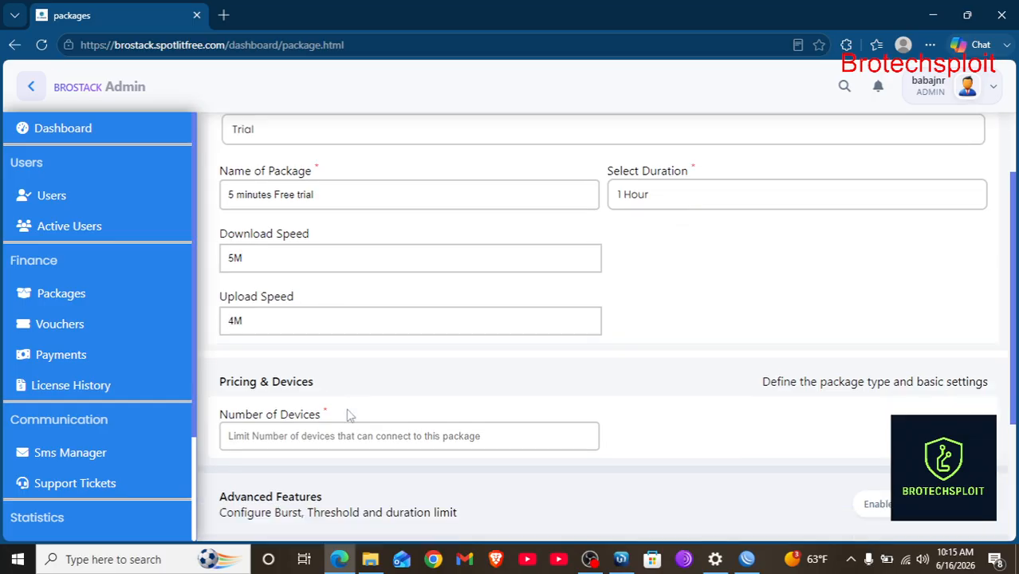
left_click(281, 348)
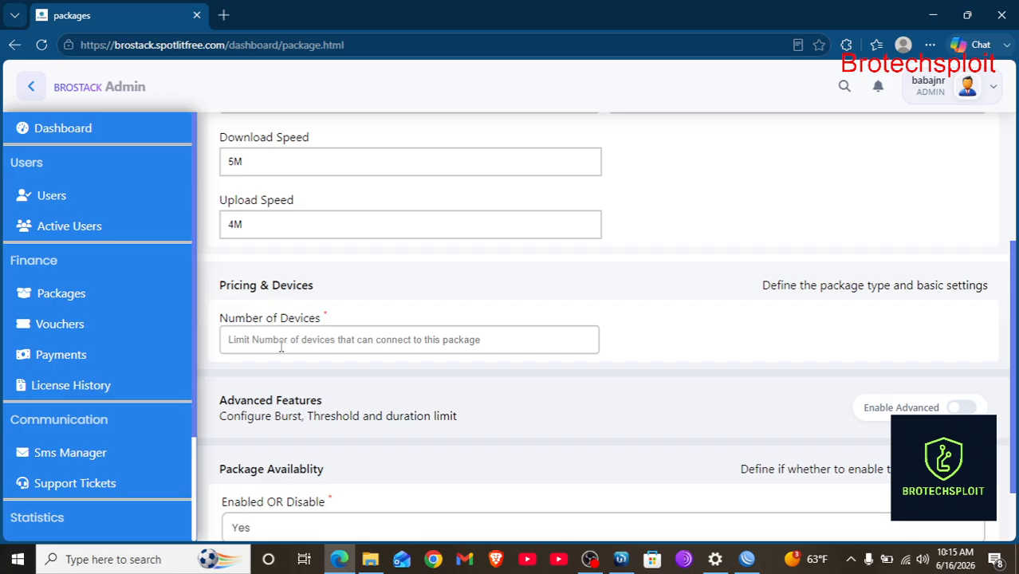
type("1")
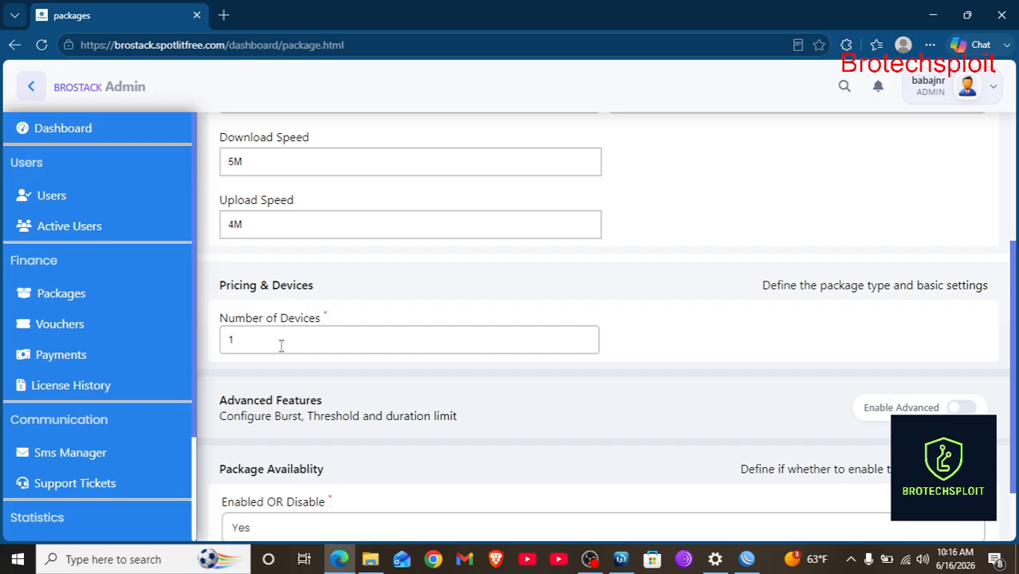
scroll(281, 346, "down", 1)
scroll(280, 345, "down", 1)
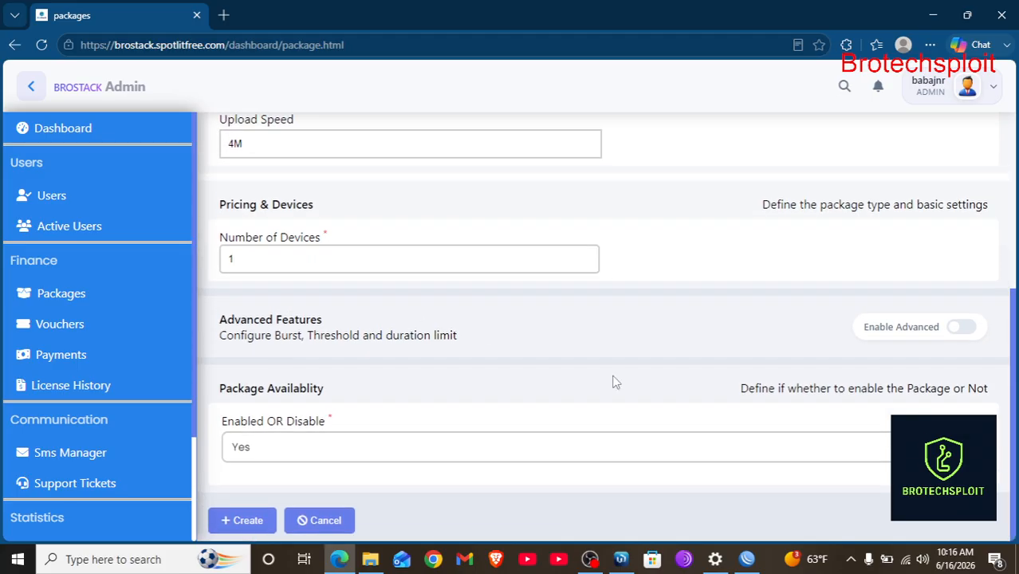
Enable burst settings with limit 6M, threshold 4M and burst time 5.
left_click(953, 328)
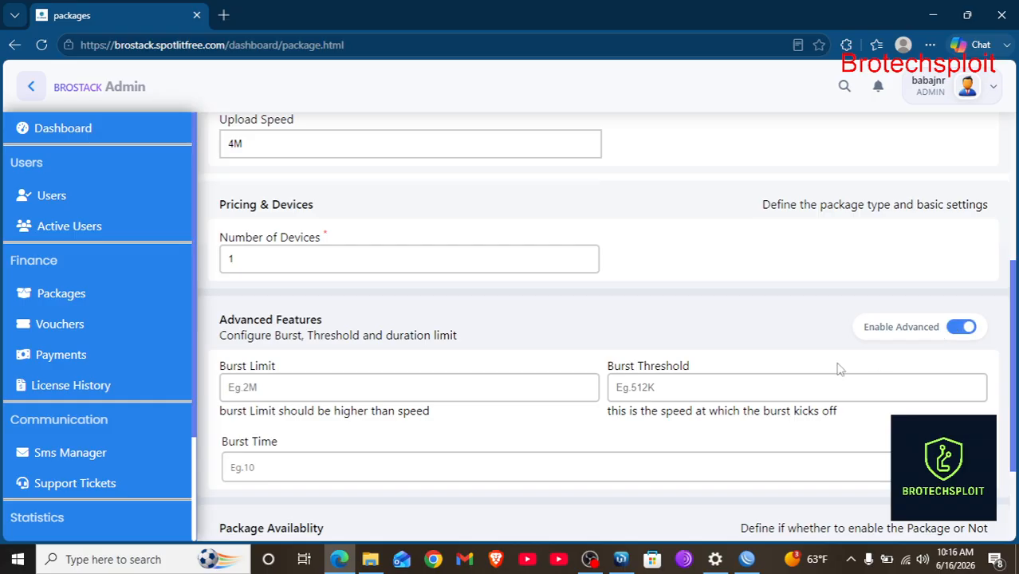
scroll(797, 375, "down", 2)
left_click(308, 238)
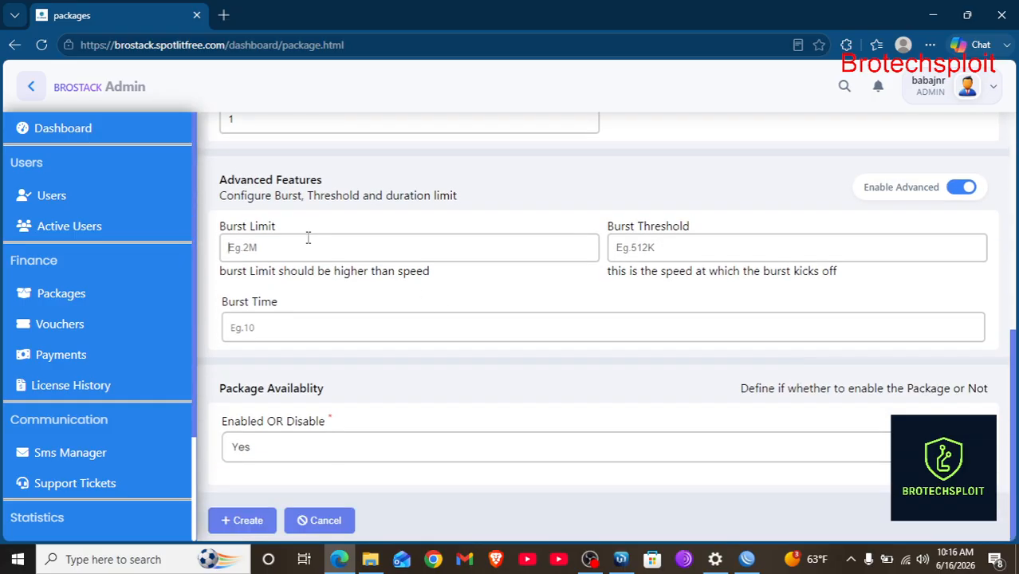
type("6M")
left_click(646, 239)
type("4M")
left_click(325, 329)
type("5")
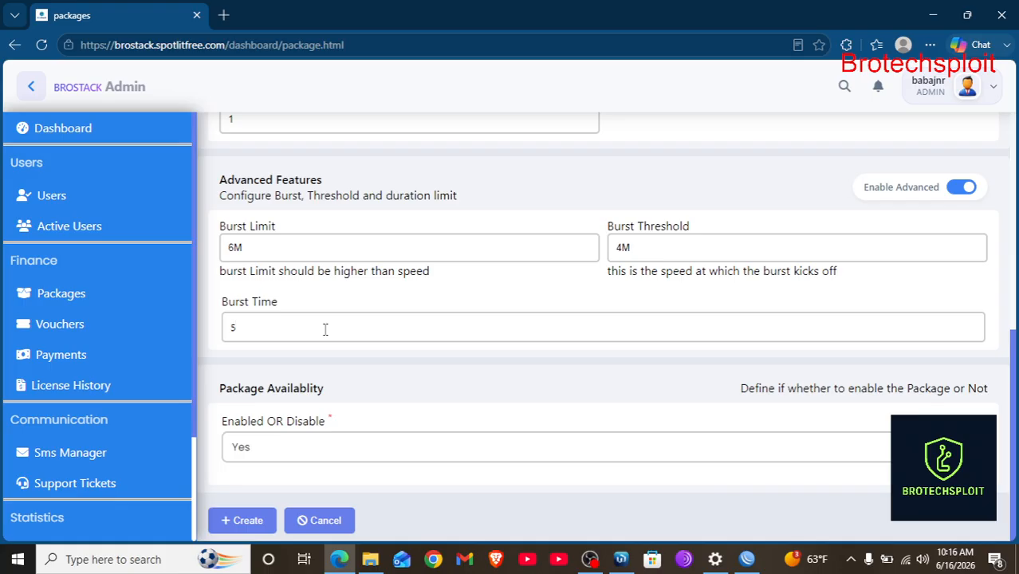
Leave the package Enabled, create it, and dismiss the confirmation.
left_click(301, 457)
left_click(252, 510)
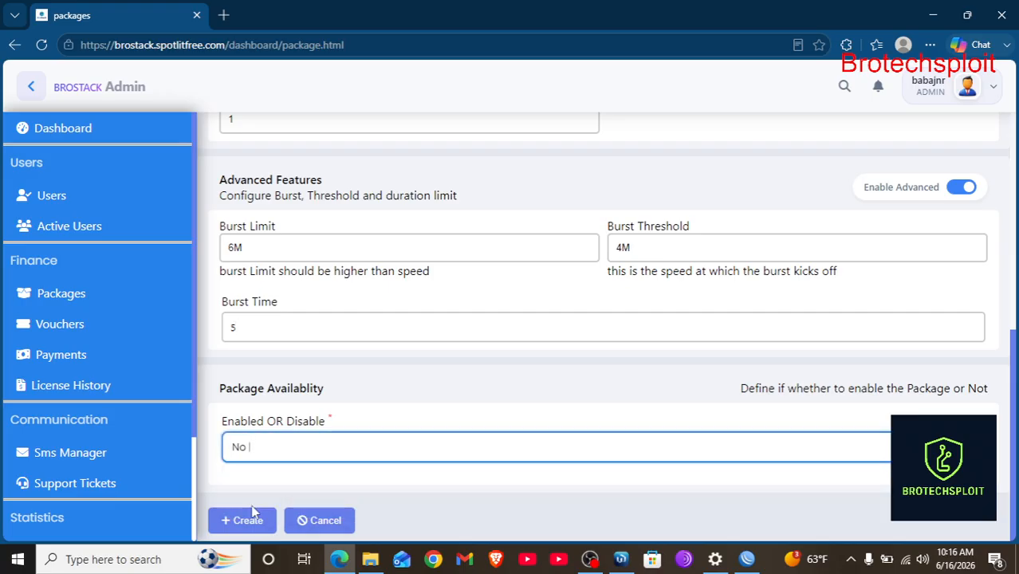
left_click(269, 441)
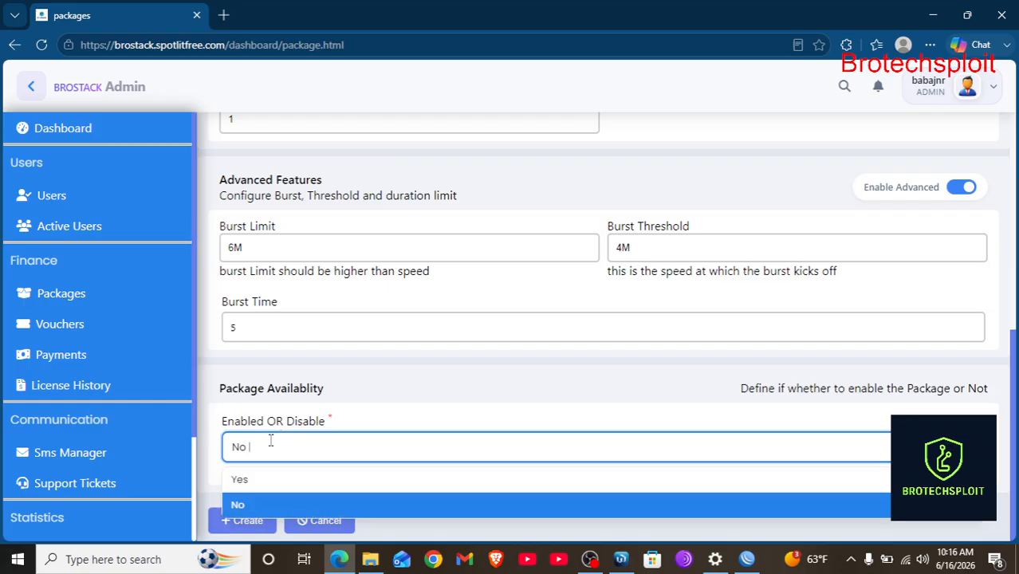
left_click(293, 478)
left_click(233, 519)
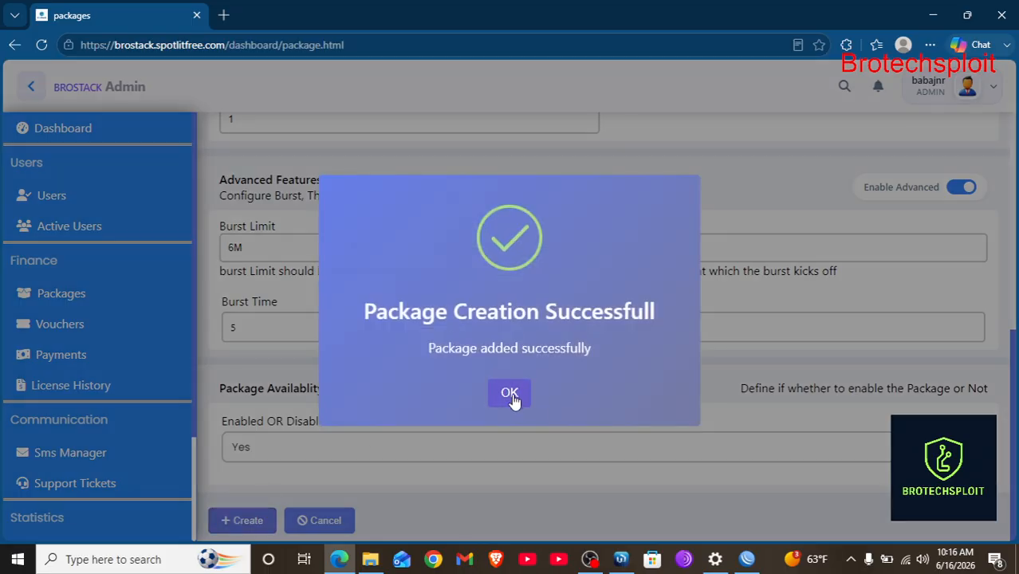
left_click(510, 393)
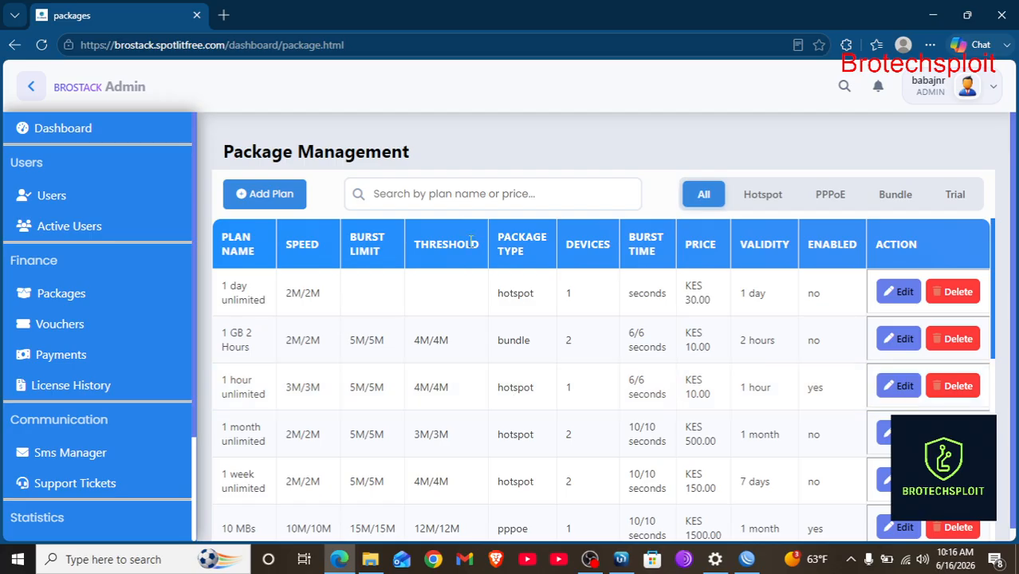
Start a new Hotspot package and name it '1 Day PREMIUM'.
left_click(260, 200)
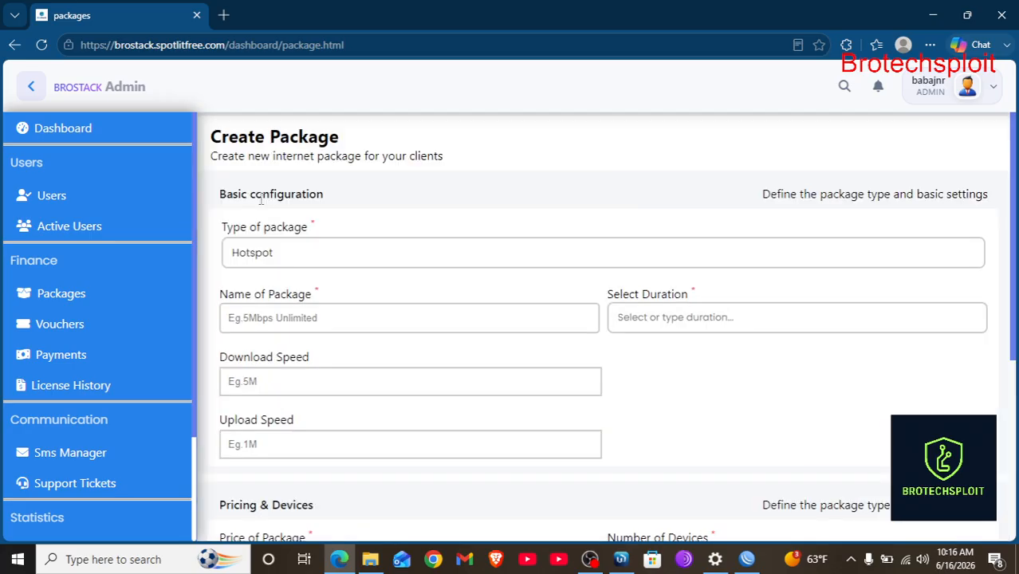
left_click(317, 263)
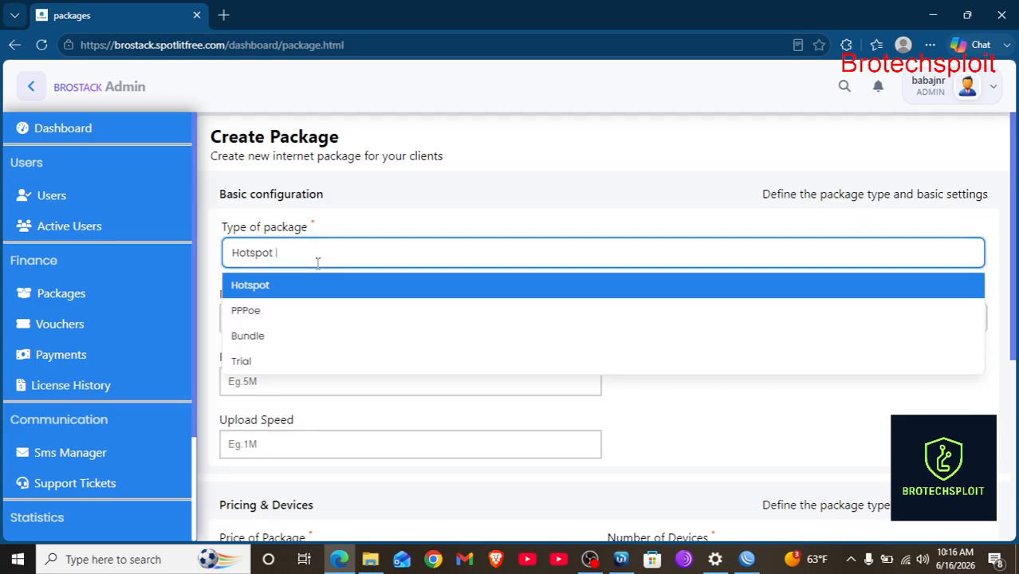
left_click(282, 292)
scroll(346, 303, "down", 1)
left_click(273, 217)
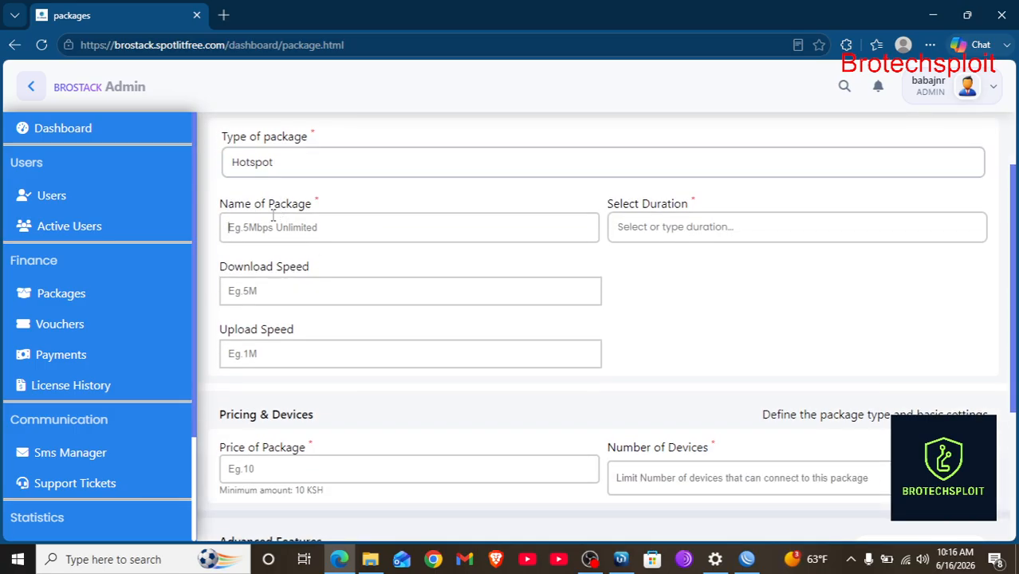
type("2 Hours")
key("BackSpace")
key("BackSpace")
key("BackSpace")
key("BackSpace")
key("BackSpace")
key("BackSpace")
key("BackSpace")
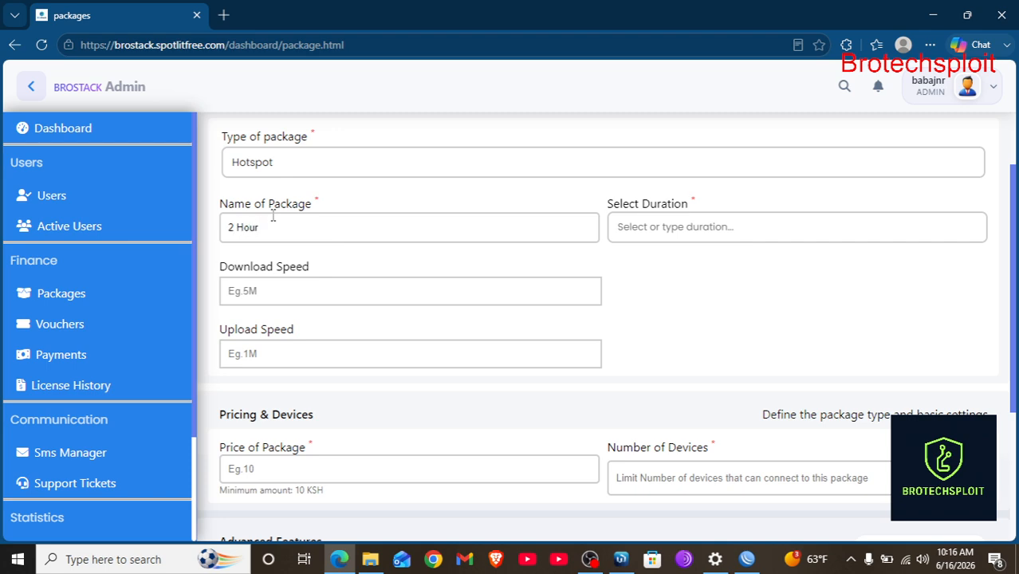
type("1")
key("BackSpace")
key("BackSpace")
type("1 PREMIUM")
left_click(730, 234)
left_click(237, 223)
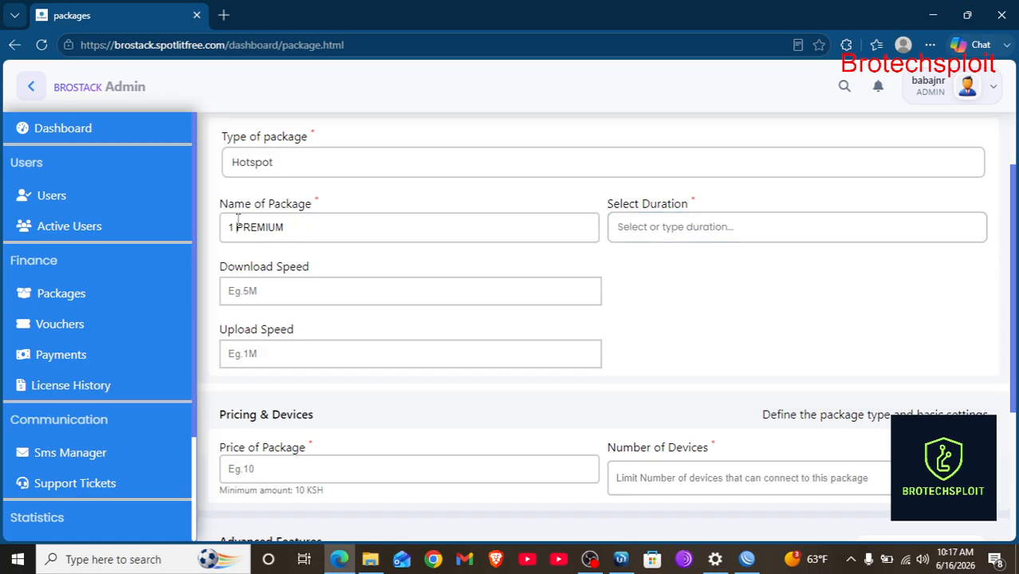
type("Day")
Set the package validity to 1 Day and the download/upload speeds to 3M/3M.
left_click(680, 231)
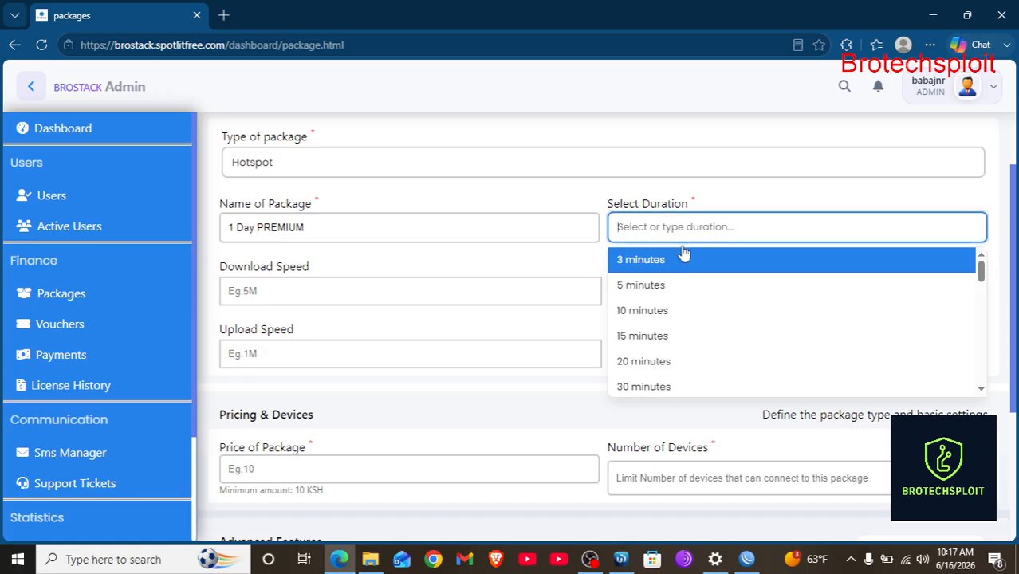
scroll(690, 323, "down", 4)
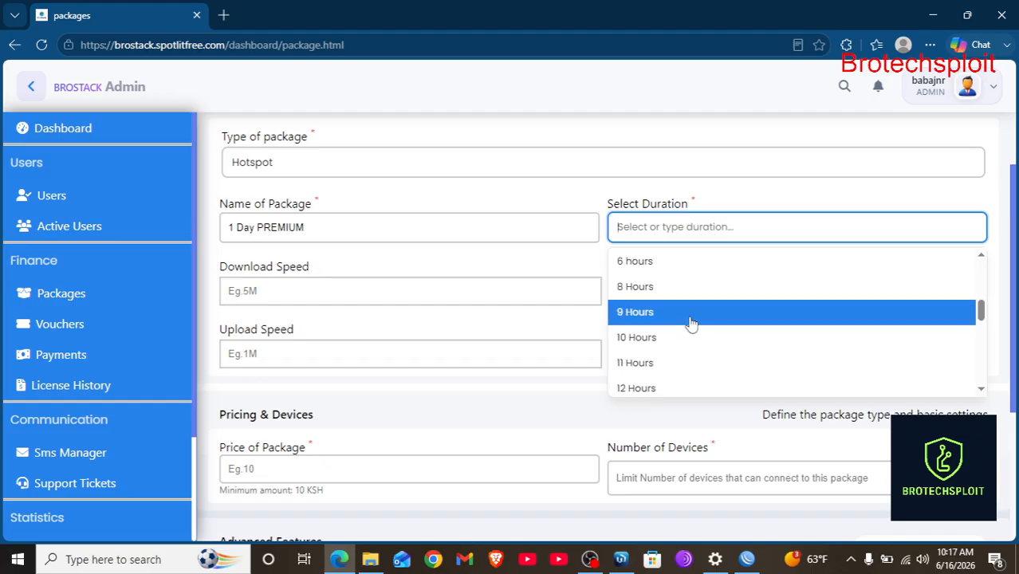
scroll(690, 323, "down", 4)
scroll(689, 323, "up", 1)
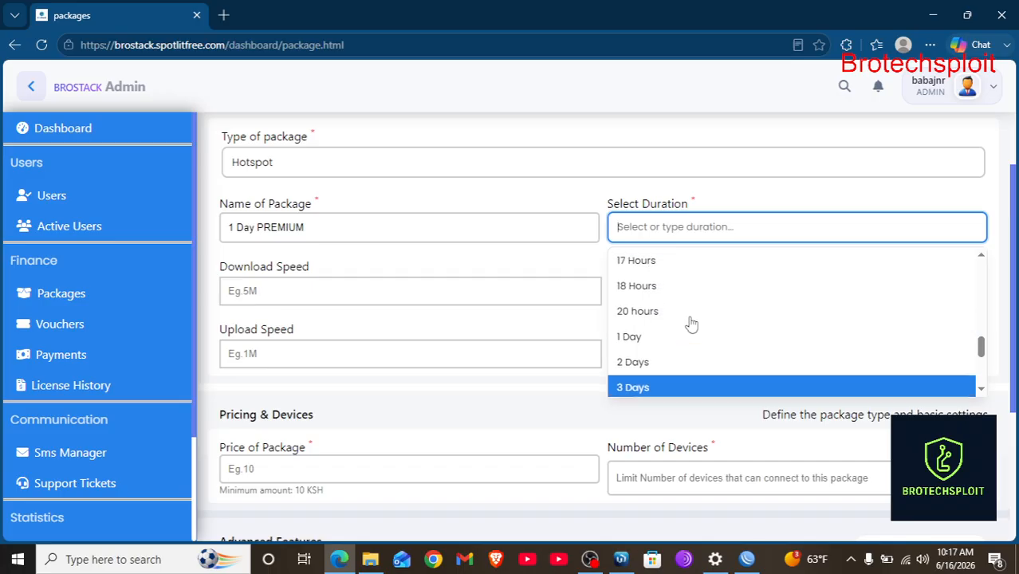
left_click(650, 349)
left_click(325, 289)
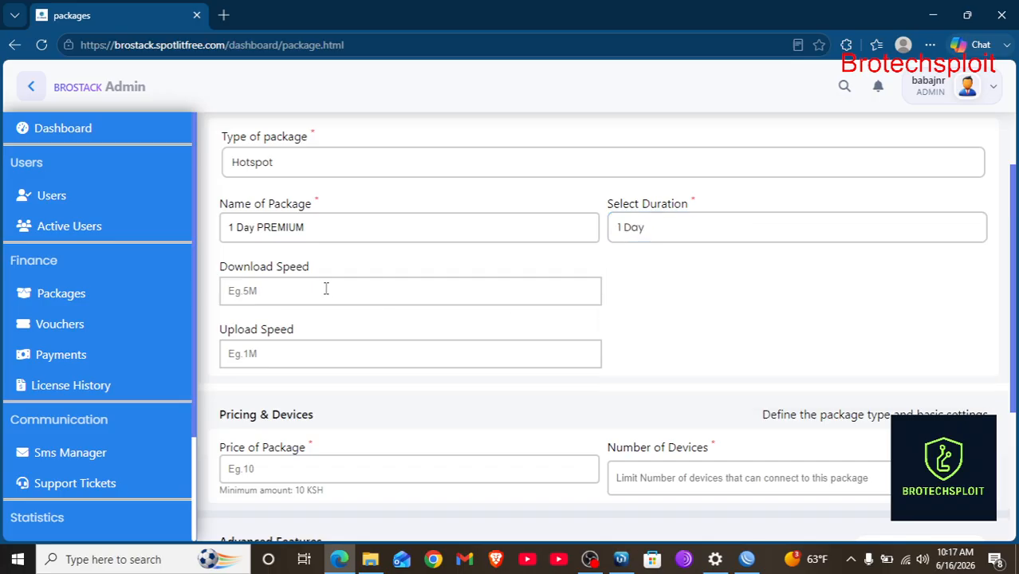
type("3M")
left_click(259, 361)
type("3M")
Set the price to KES 40 and devices to 1, then create the package.
scroll(259, 361, "down", 3)
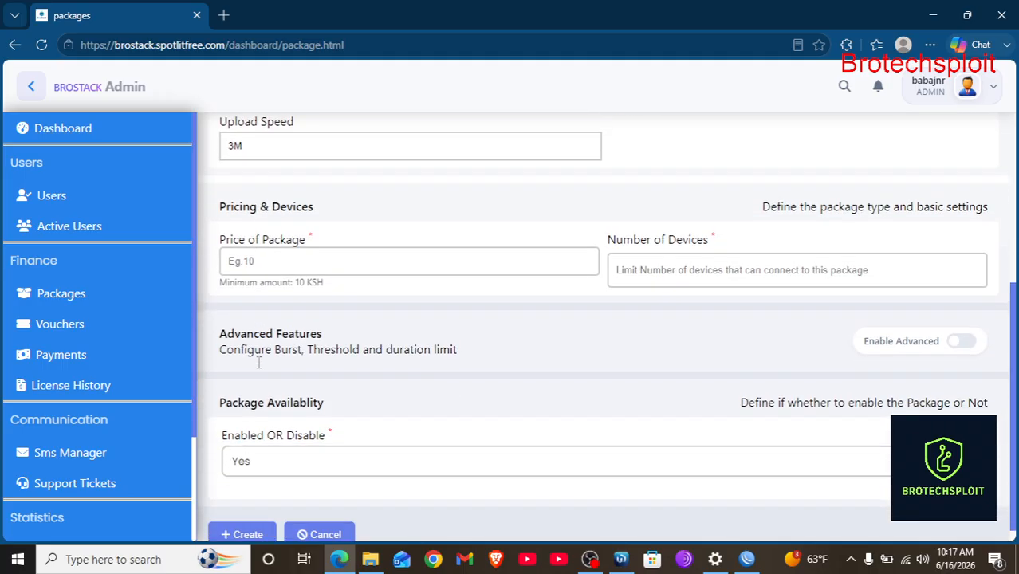
left_click(297, 249)
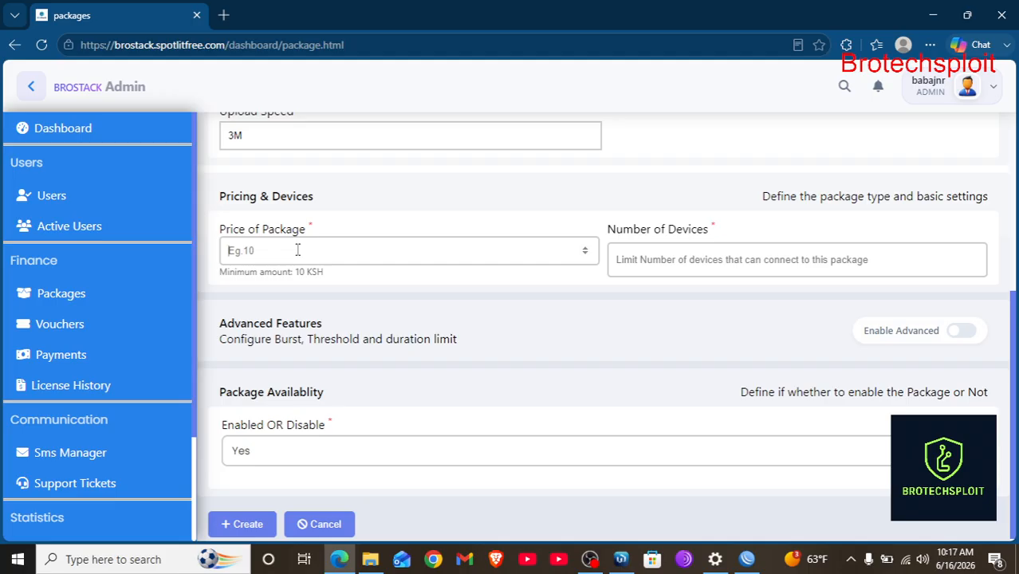
type("40")
left_click(674, 266)
type("1")
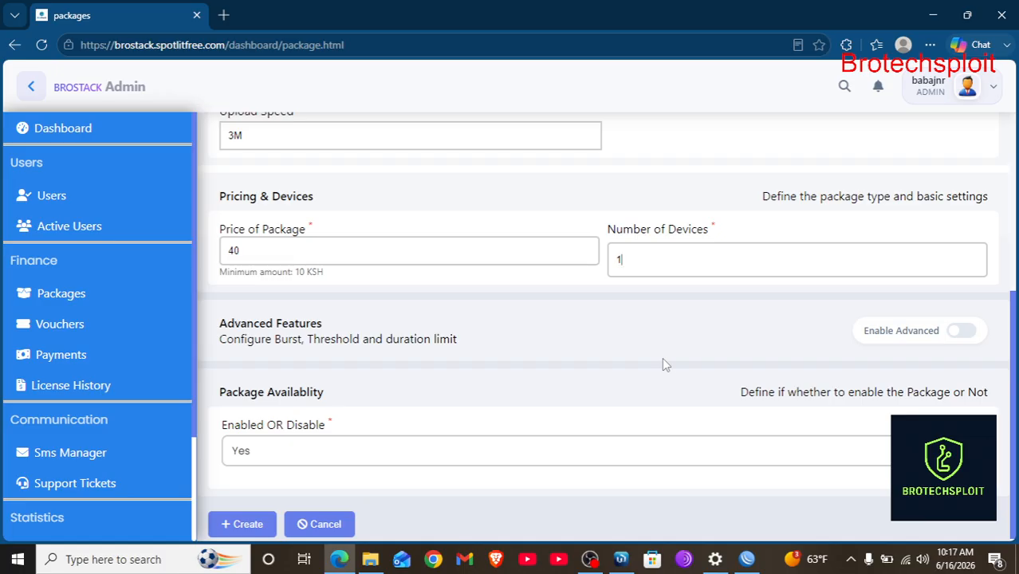
key("BackSpace")
type("2")
key("BackSpace")
type("1")
scroll(644, 380, "down", 1)
scroll(592, 389, "up", 1)
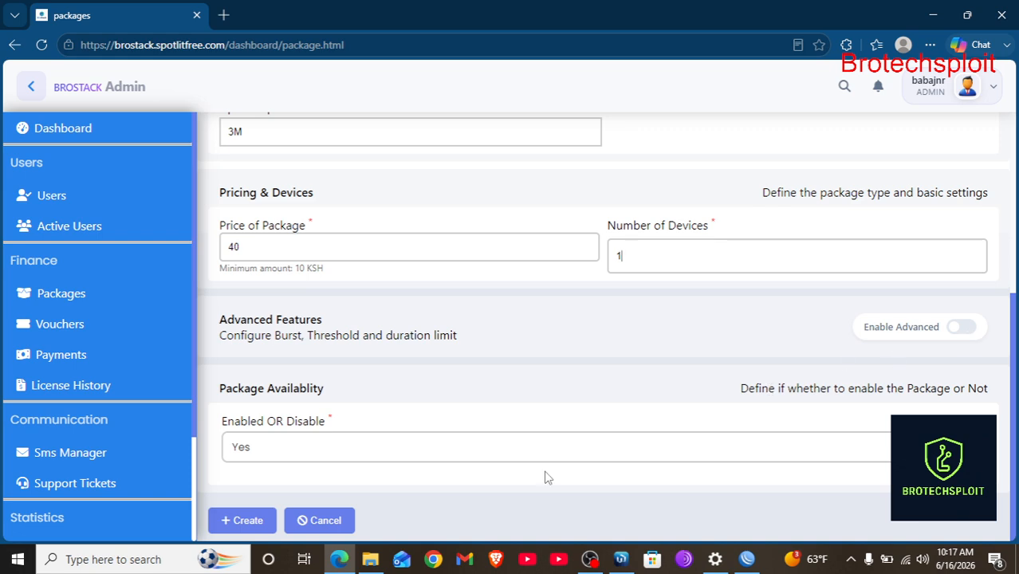
left_click(247, 522)
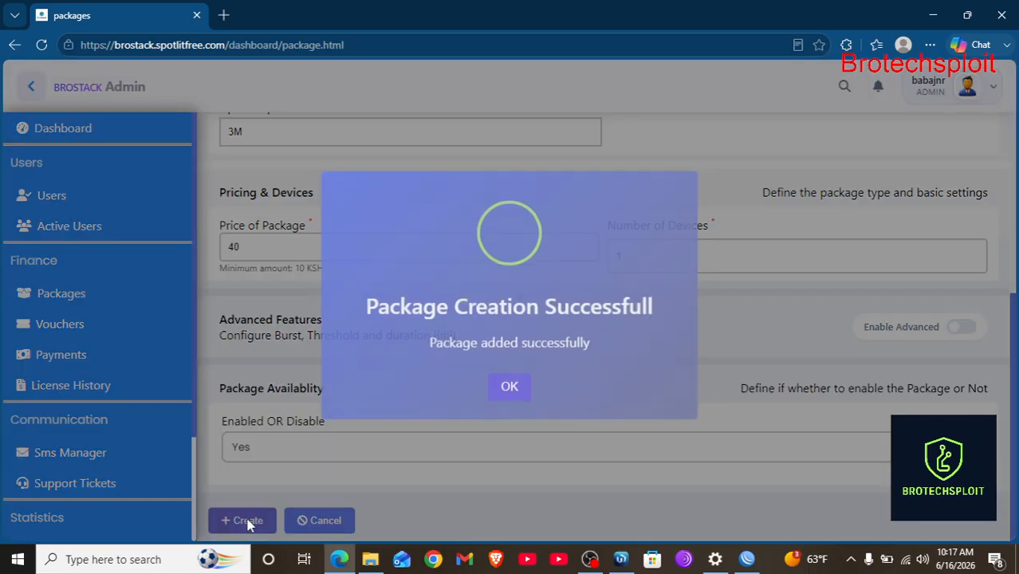
left_click(522, 391)
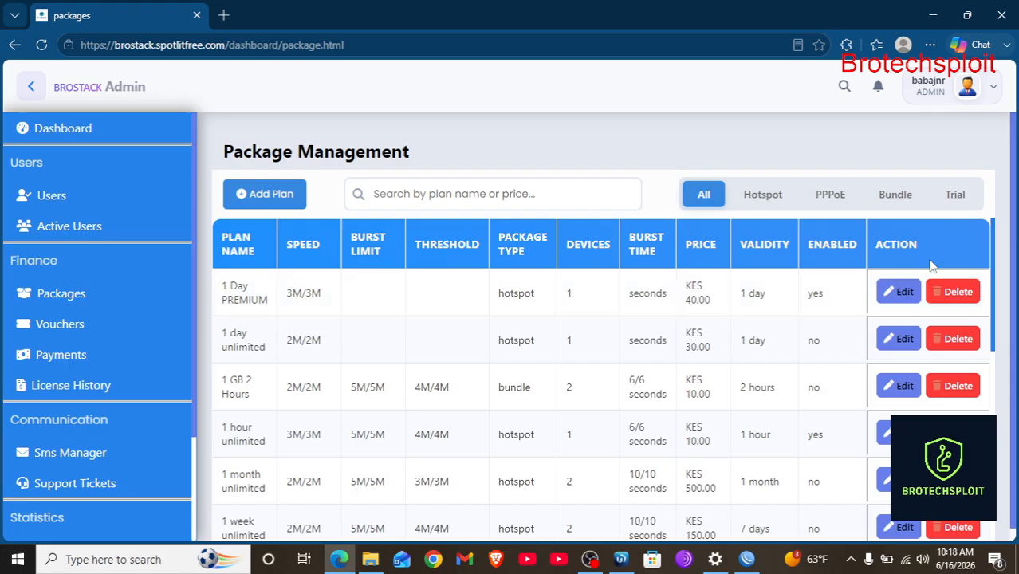
Edit the 1 Day PREMIUM package, changing its price from 40 to 35, and save.
left_click(901, 291)
scroll(652, 391, "down", 4)
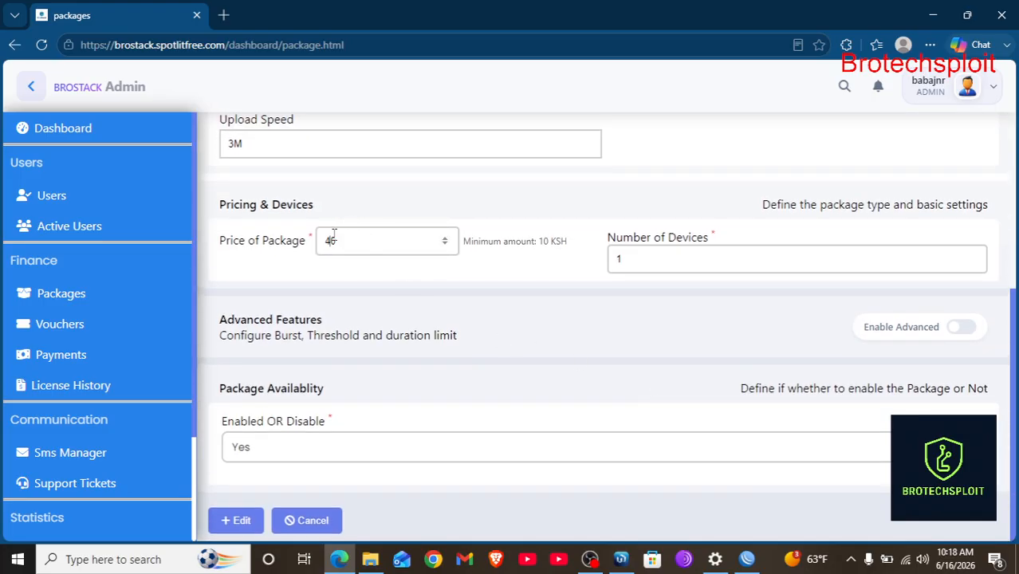
key("BackSpace")
type("3")
key("Right")
key("BackSpace")
type("5")
left_click(243, 523)
left_click(511, 392)
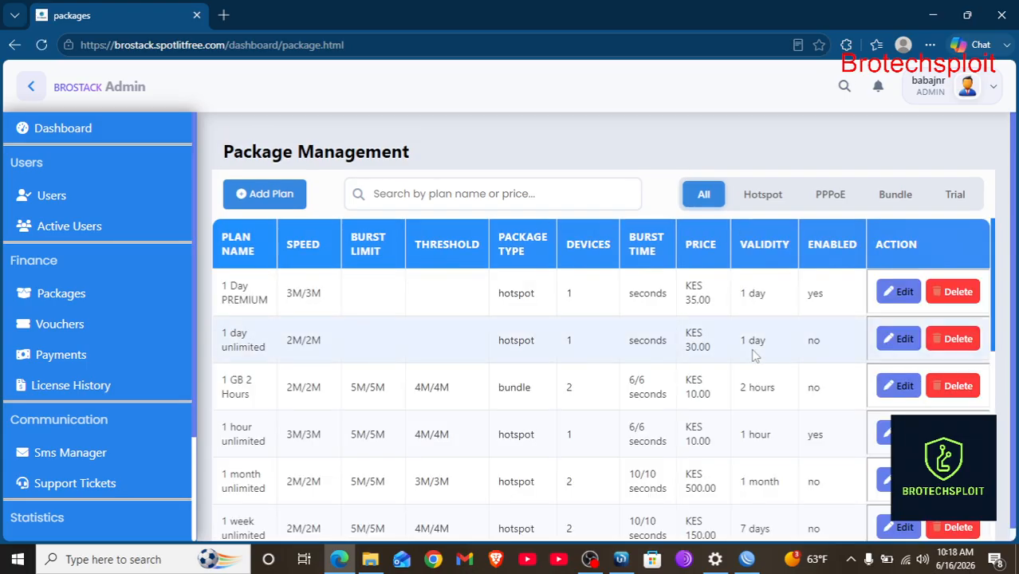
scroll(726, 399, "down", 2)
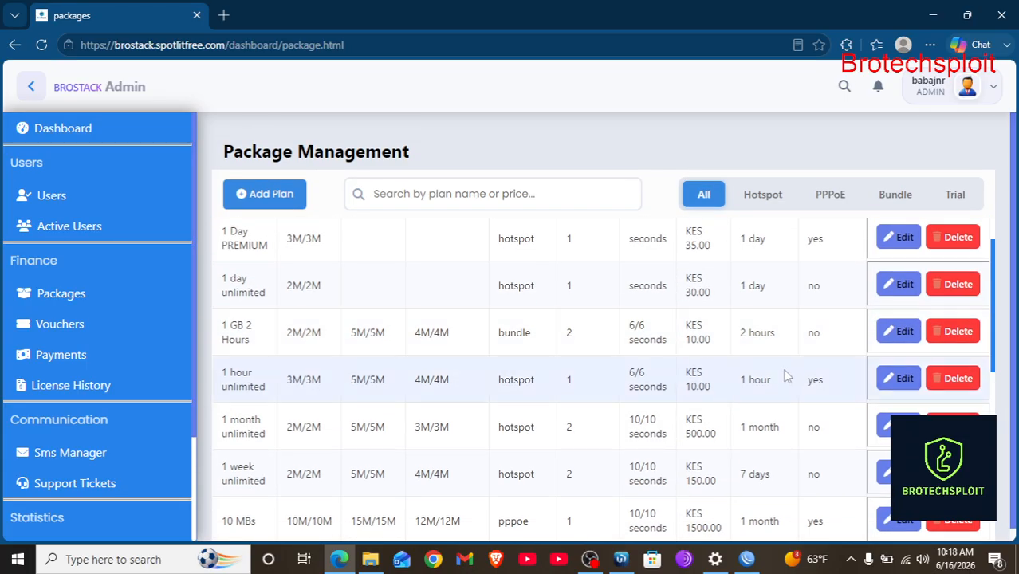
scroll(787, 346, "up", 2)
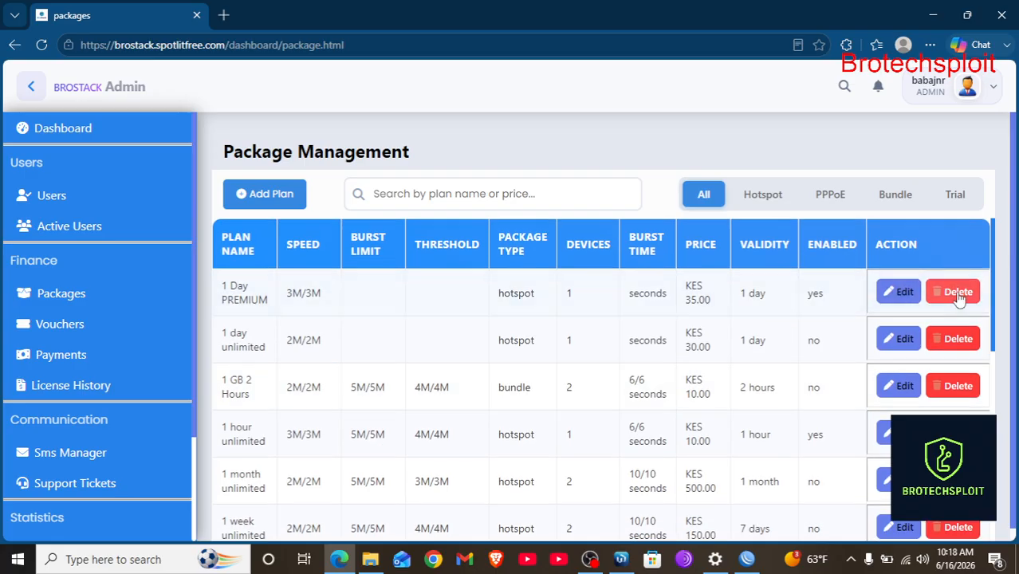
Browse the Hotspot, PPPoE, Bundle and Trial plan lists, then start a new package form.
left_click(764, 199)
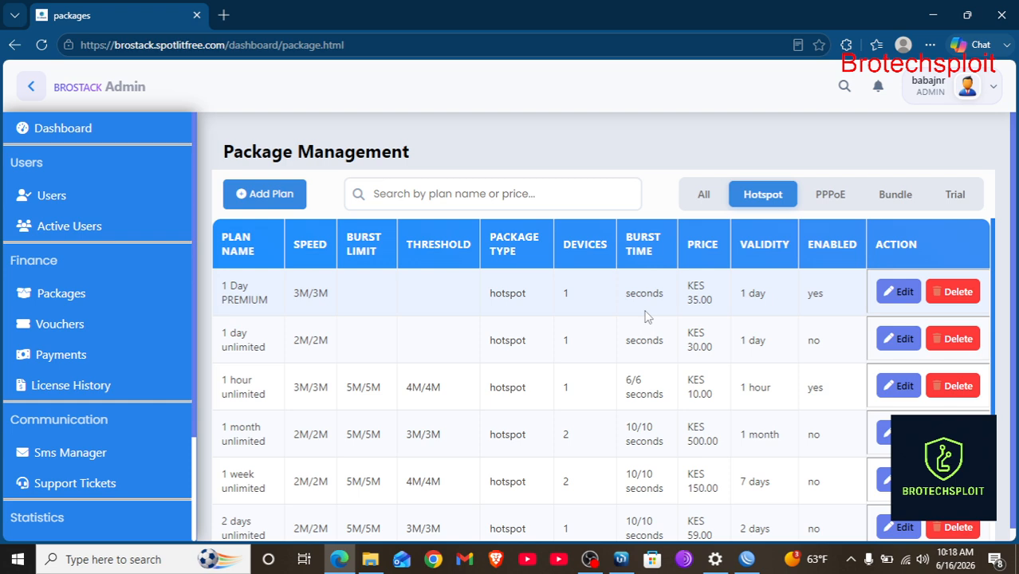
left_click(829, 195)
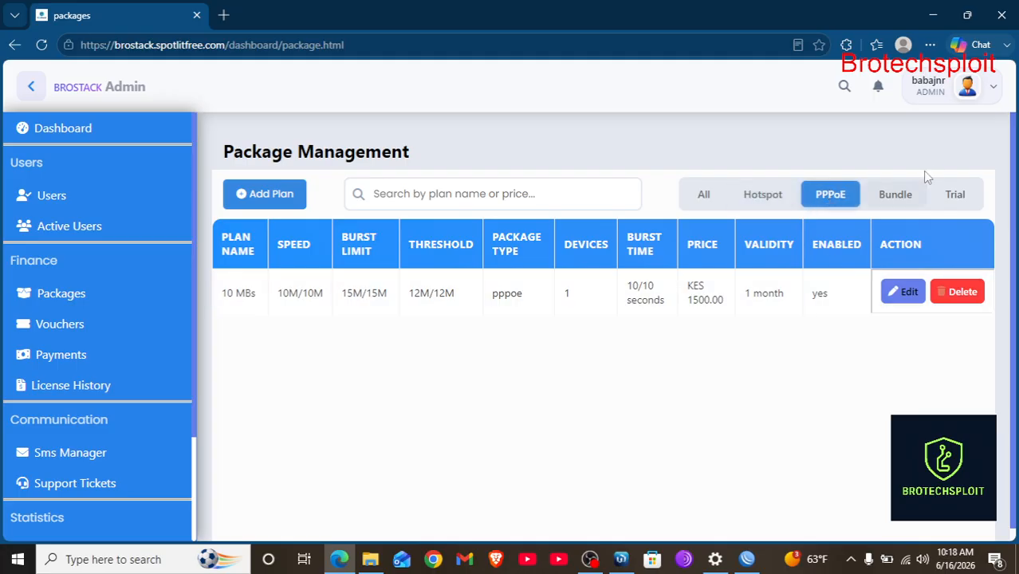
left_click(901, 191)
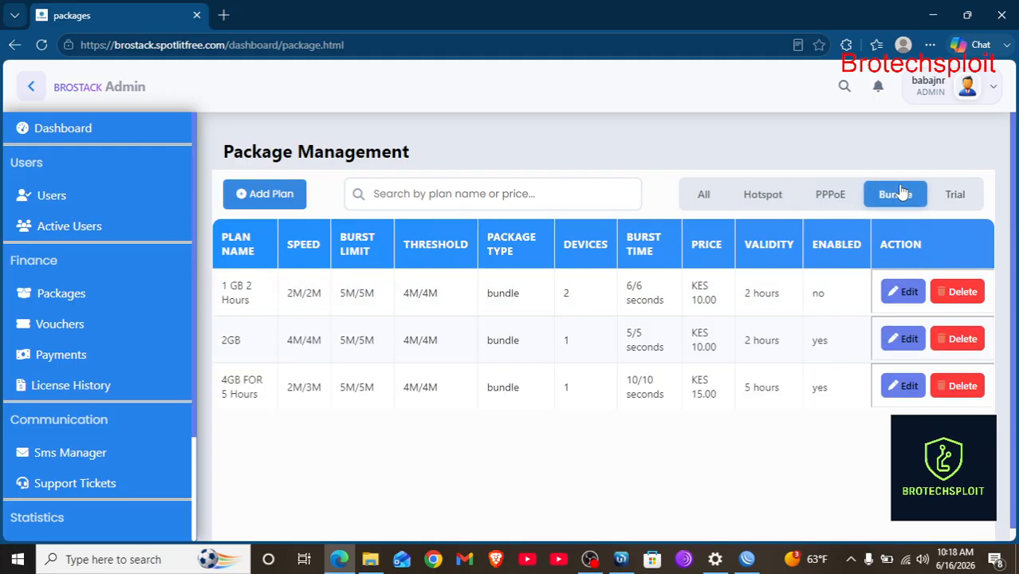
left_click(961, 206)
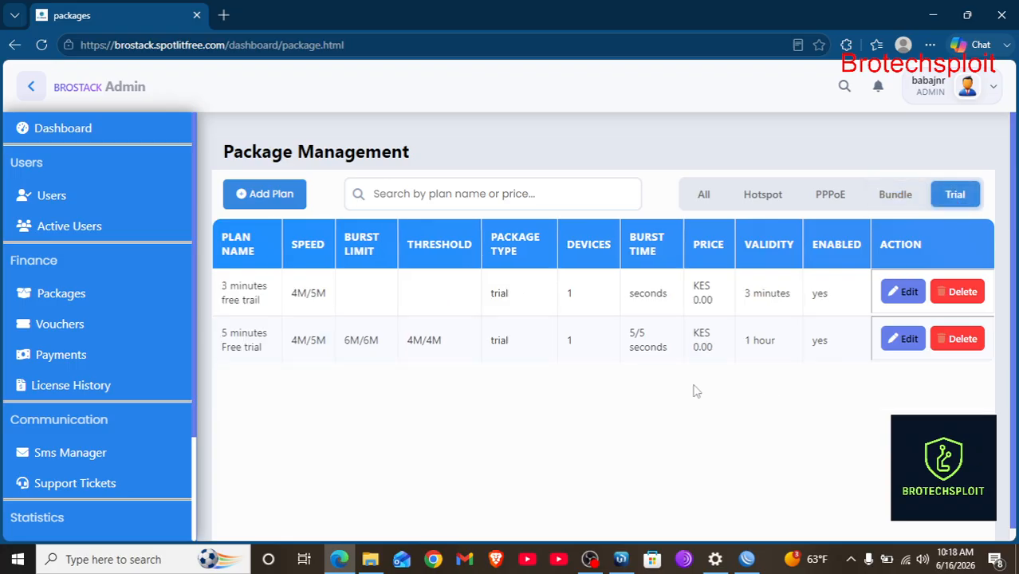
left_click(247, 194)
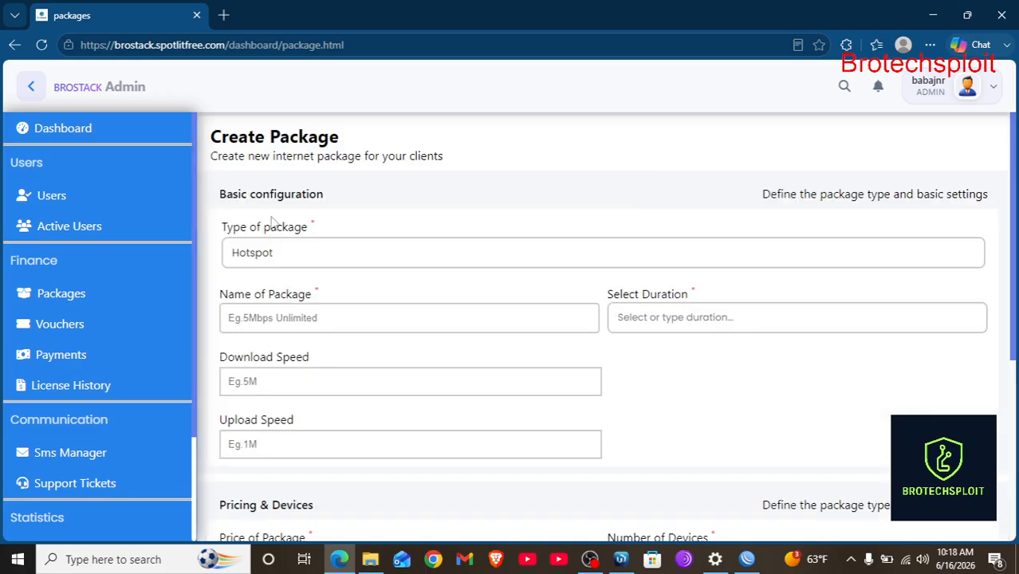
left_click(282, 256)
Make the new package a Bundle named '6GB FOR 3 HOURS' with a 3 Hours duration.
left_click(263, 338)
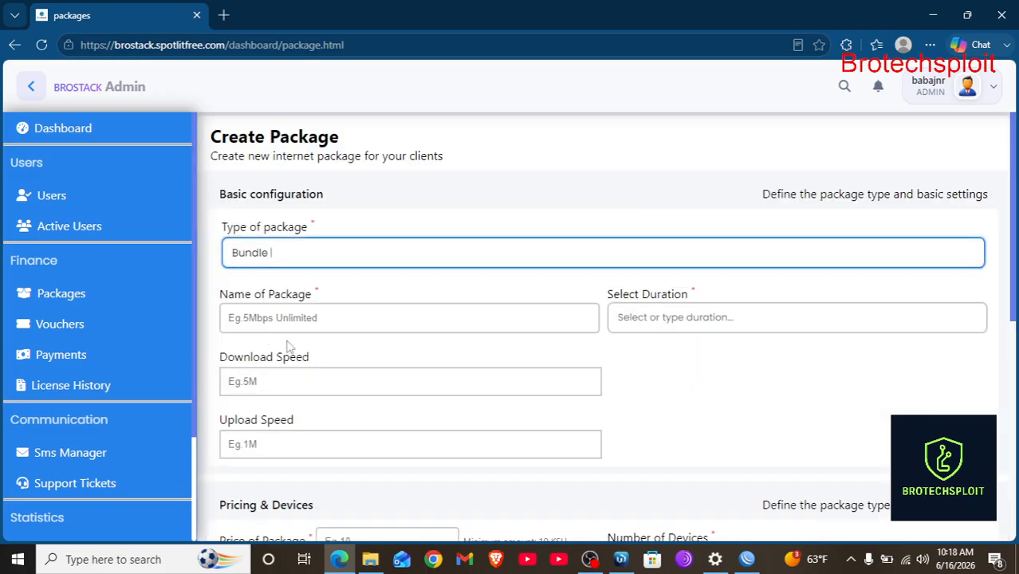
scroll(382, 358, "down", 1)
left_click(289, 268)
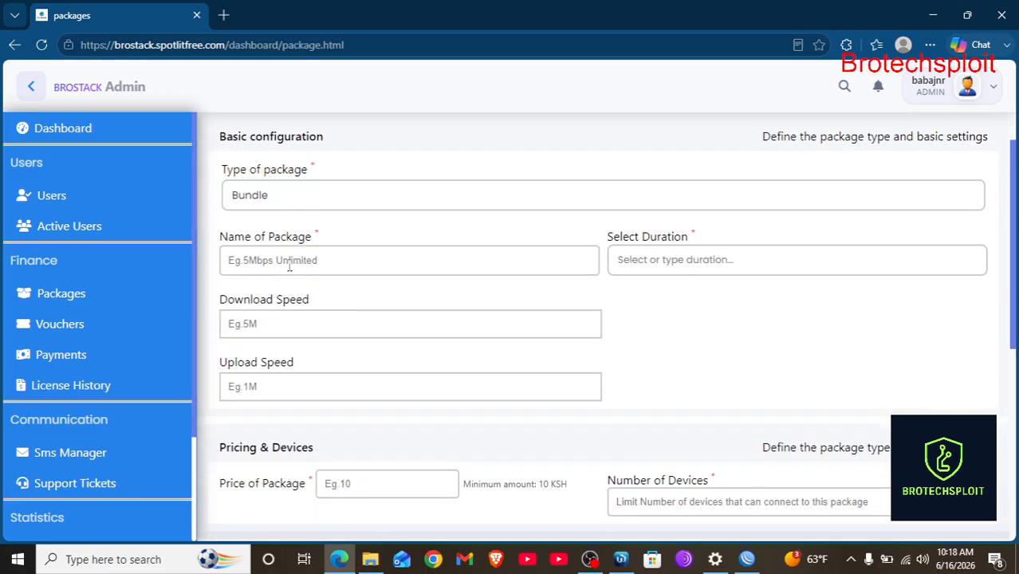
type("6GB FOR 3 HOURS")
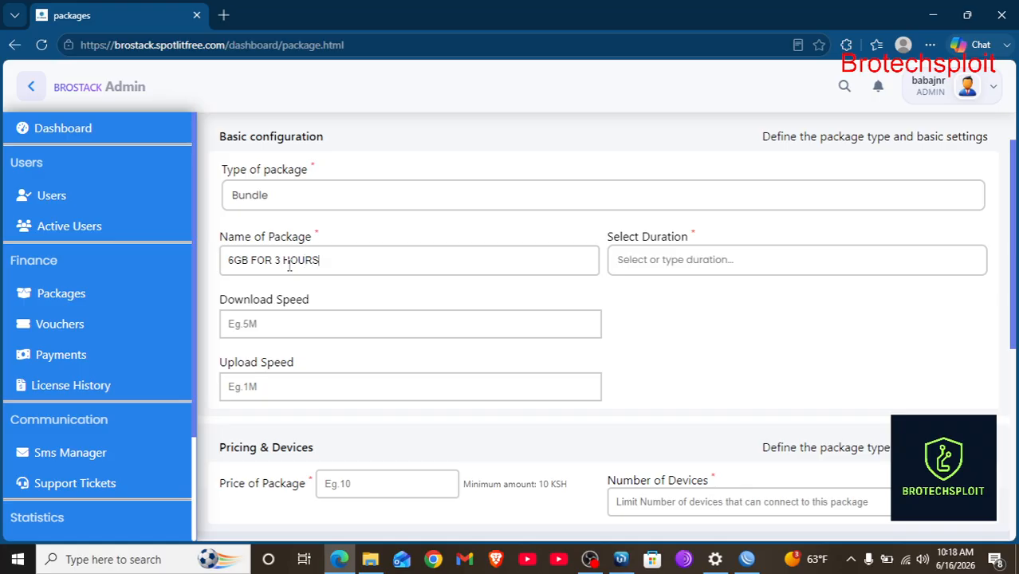
left_click(647, 268)
scroll(685, 373, "down", 1)
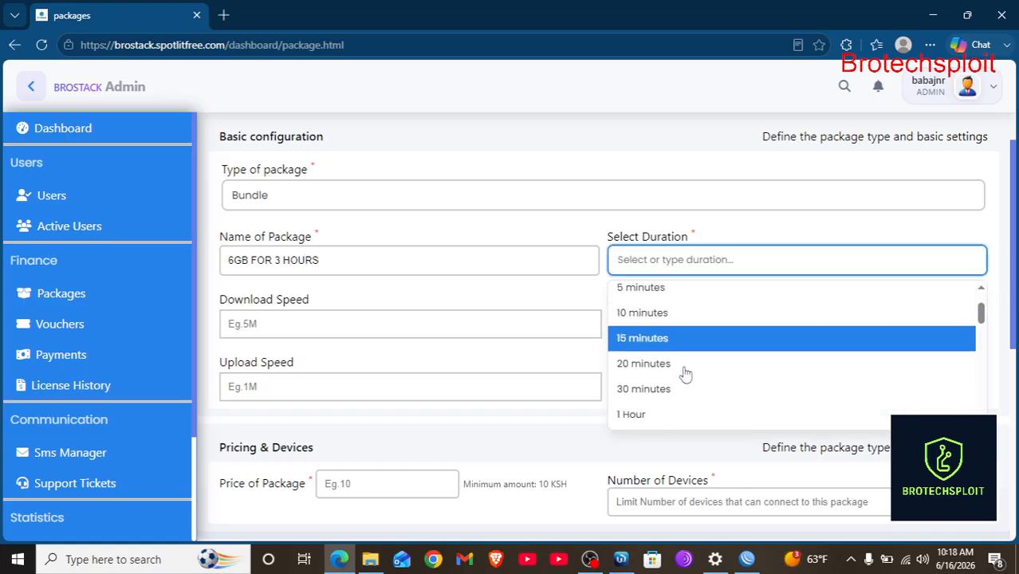
scroll(684, 373, "down", 2)
left_click(682, 355)
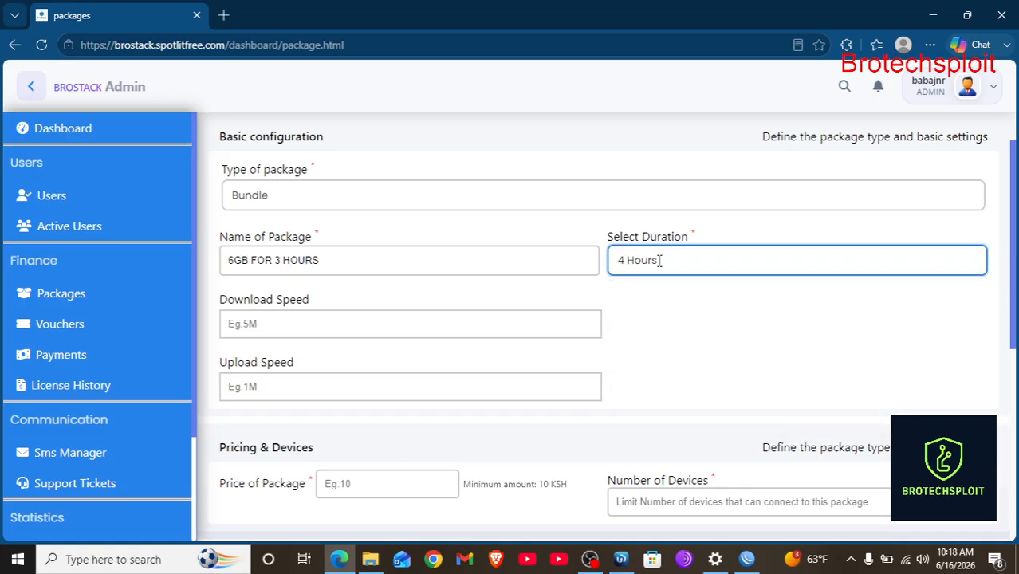
left_click(659, 261)
left_click(649, 337)
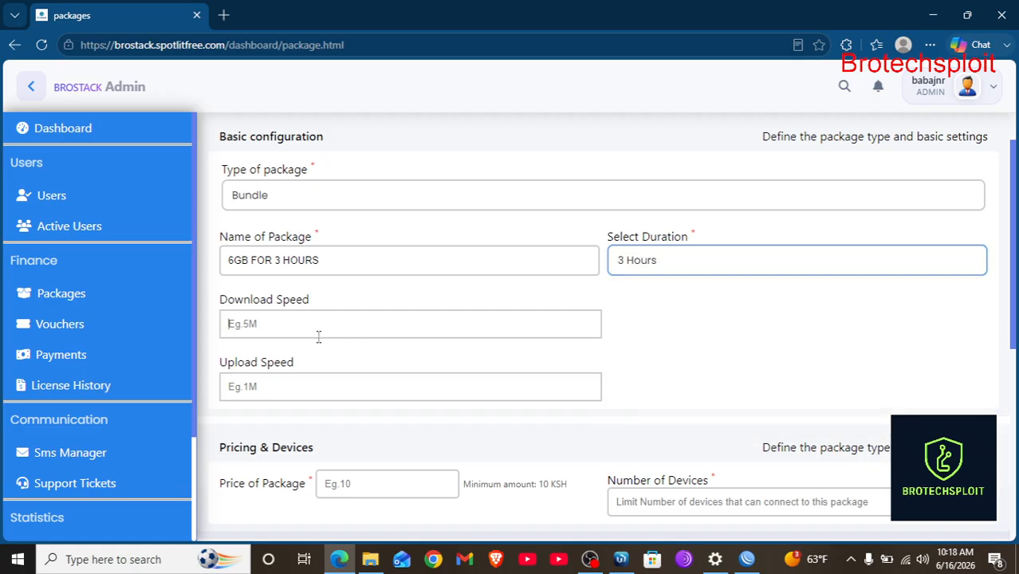
Enter 3M/3M speeds, price 25, 1 device and a 6 GB data quota limit.
type("3")
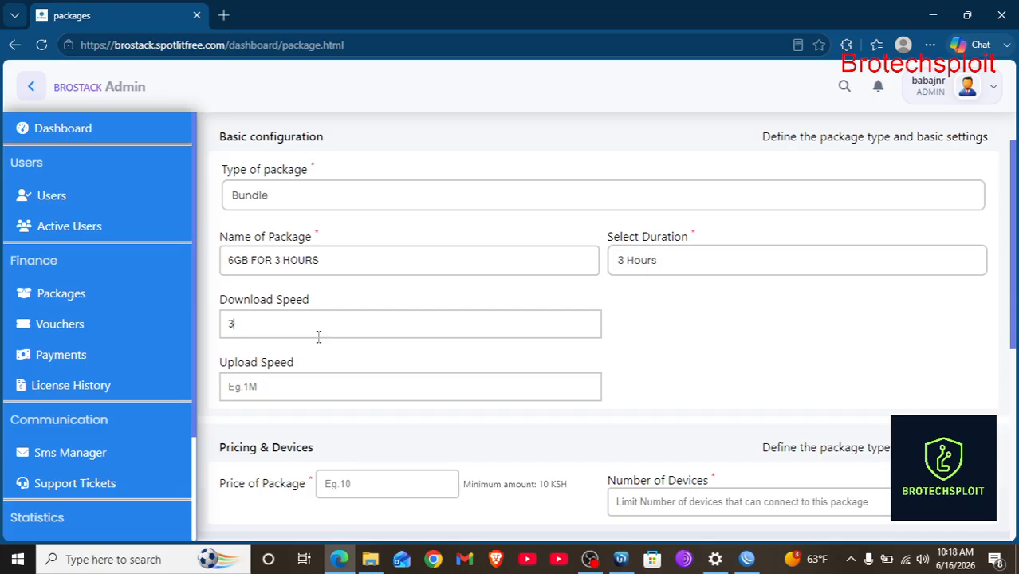
type("M3M")
scroll(282, 382, "down", 2)
left_click(356, 333)
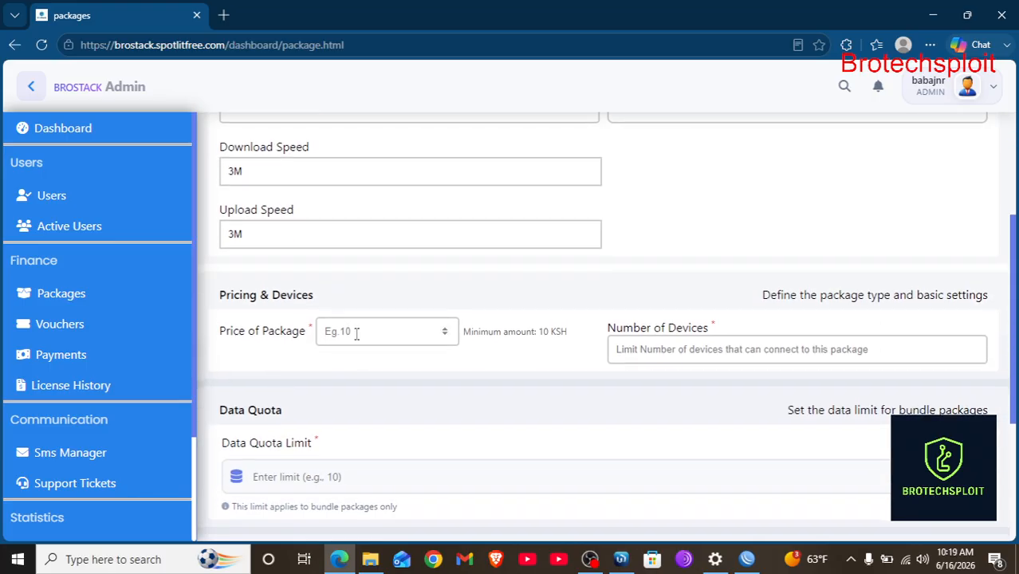
type("25")
left_click(662, 356)
type("1")
scroll(660, 356, "down", 2)
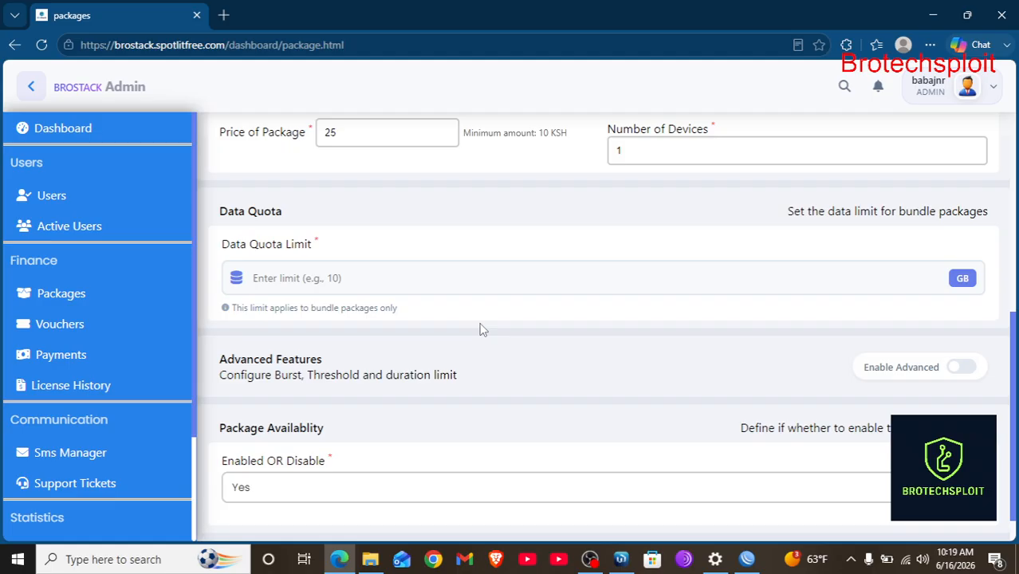
left_click(328, 276)
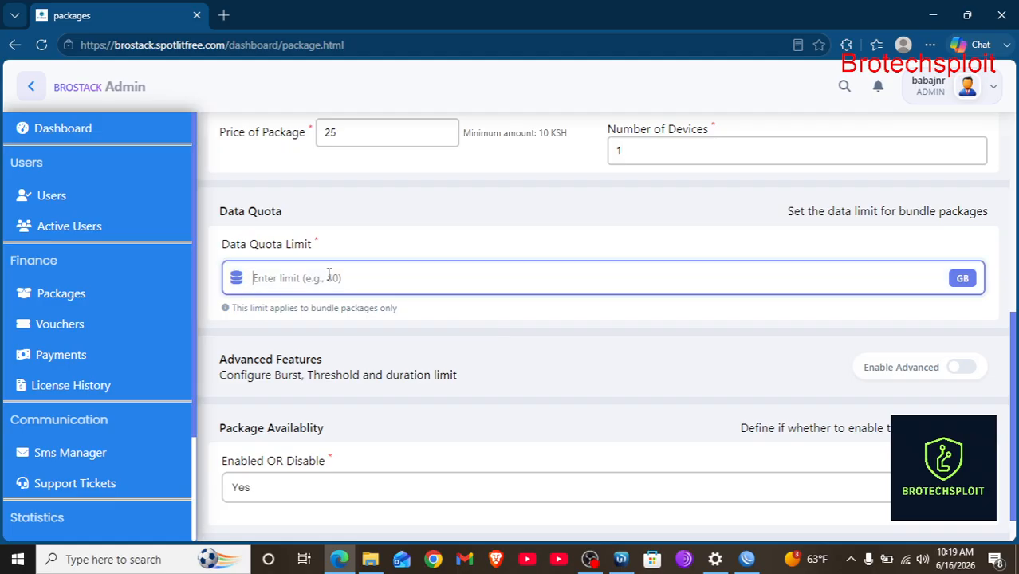
type("6")
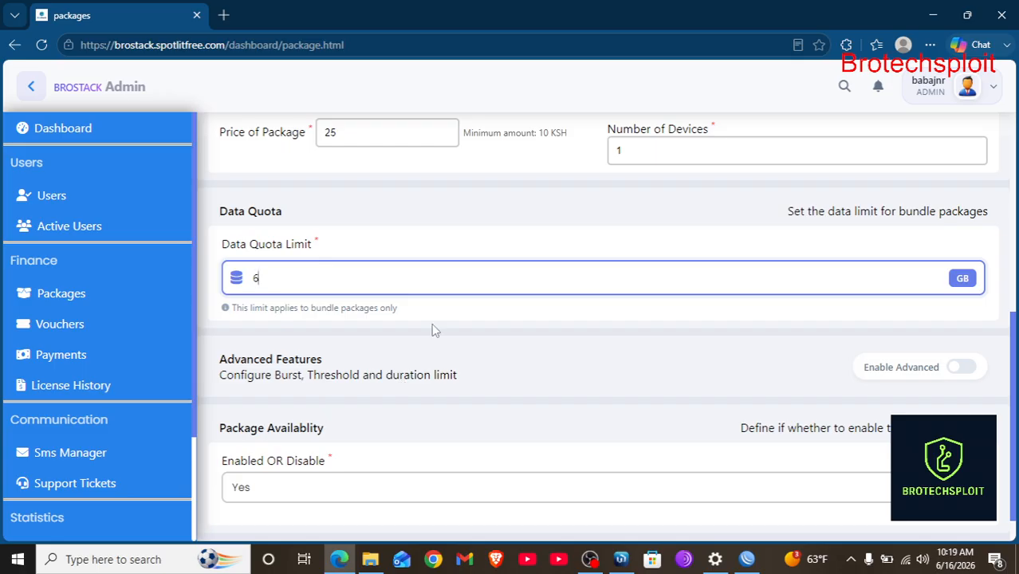
scroll(431, 323, "up", 1)
scroll(433, 324, "up", 5)
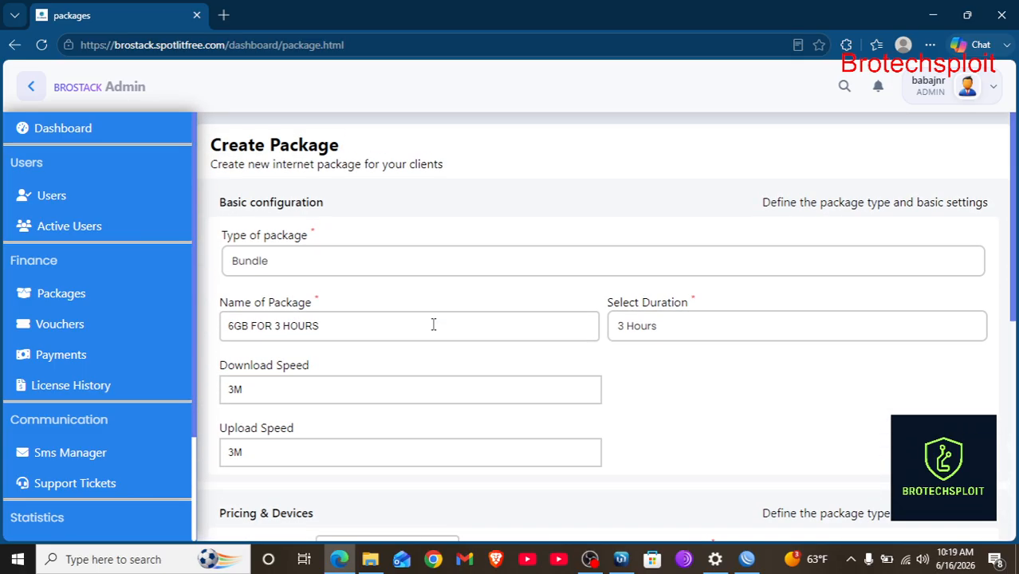
scroll(433, 324, "down", 5)
scroll(433, 324, "down", 2)
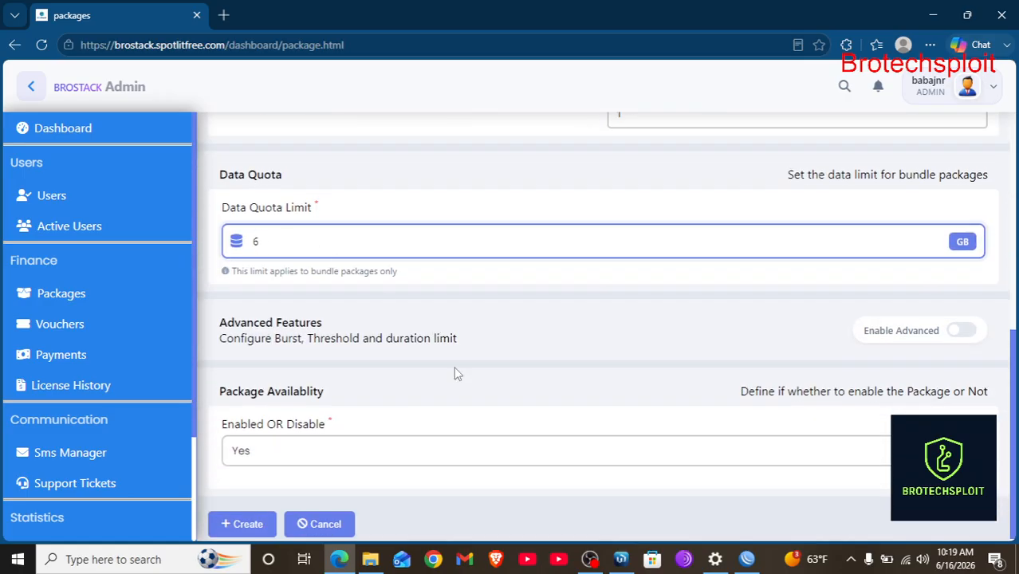
scroll(455, 372, "down", 1)
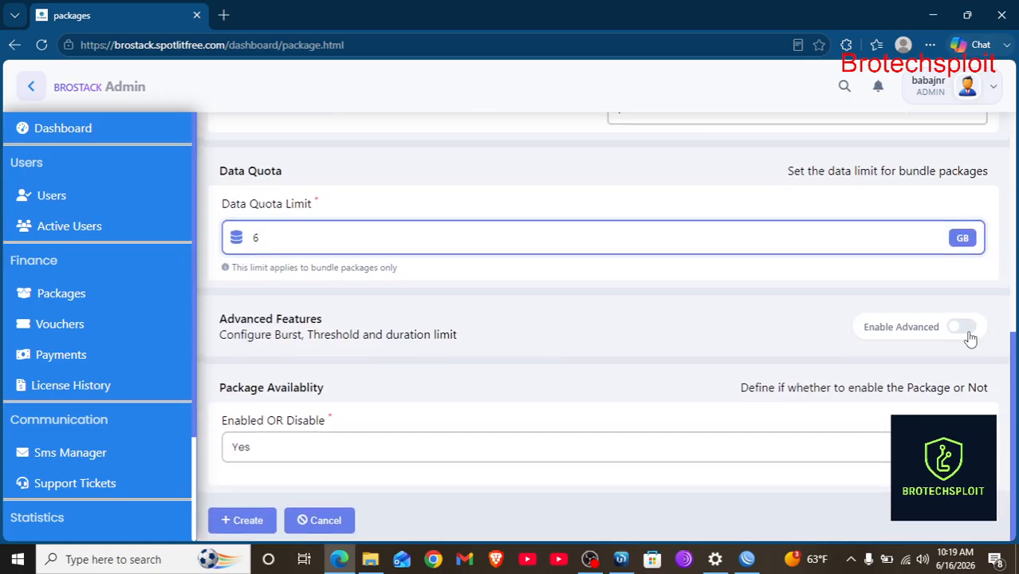
Enable the advanced settings and set the burst limit to 5M.
left_click(963, 327)
scroll(500, 374, "down", 3)
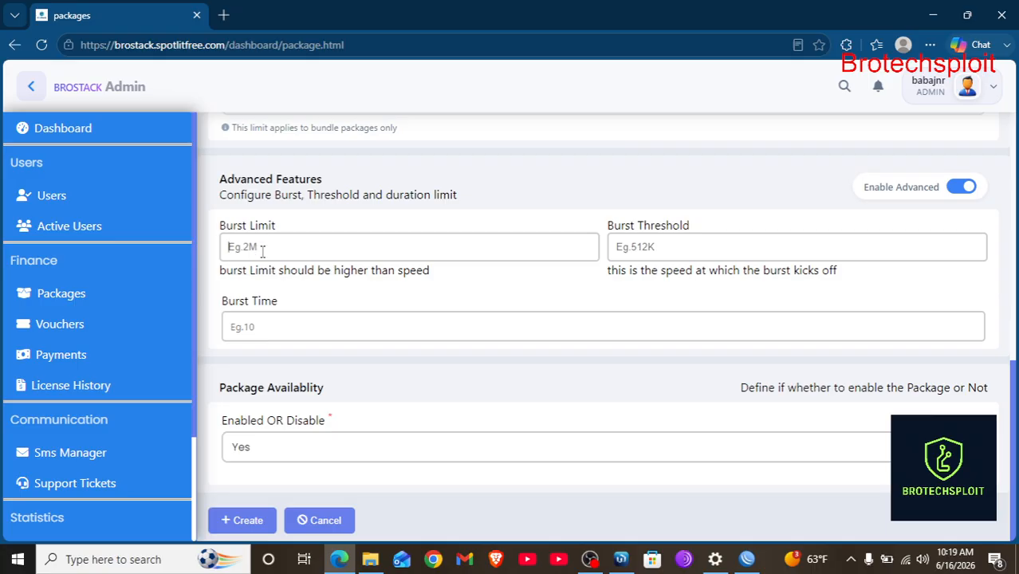
type("7M")
scroll(261, 252, "up", 7)
scroll(264, 257, "down", 5)
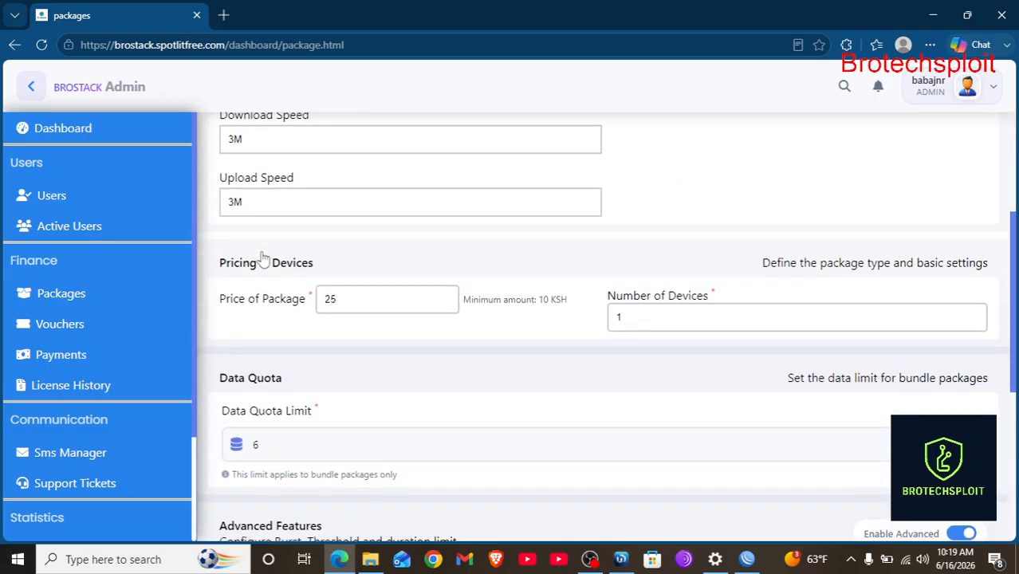
scroll(234, 444, "down", 1)
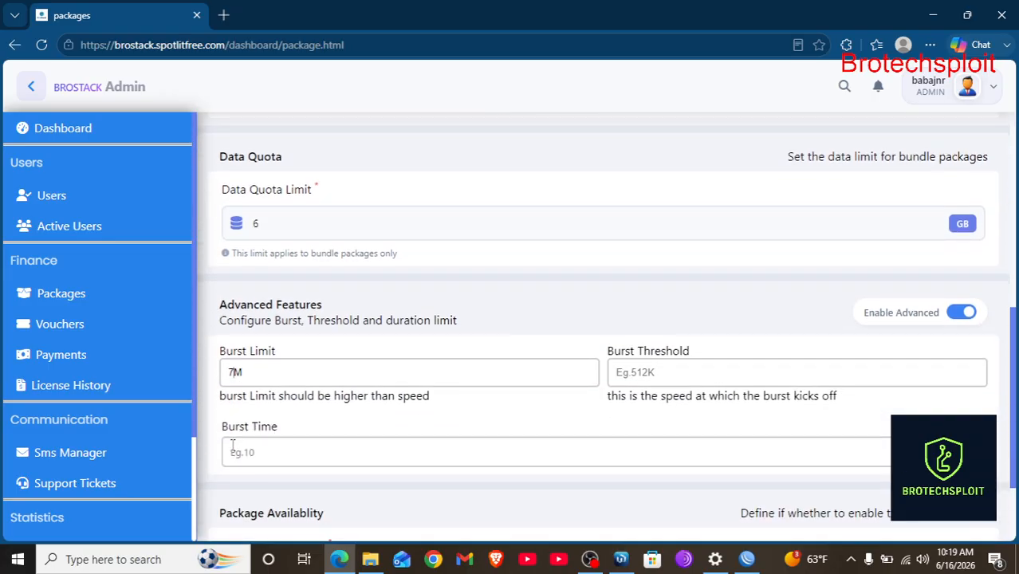
key("BackSpace")
type("5")
Set burst threshold 4M and burst time 10, then create the package.
left_click(637, 379)
type("4M")
scroll(637, 378, "down", 1)
left_click(301, 365)
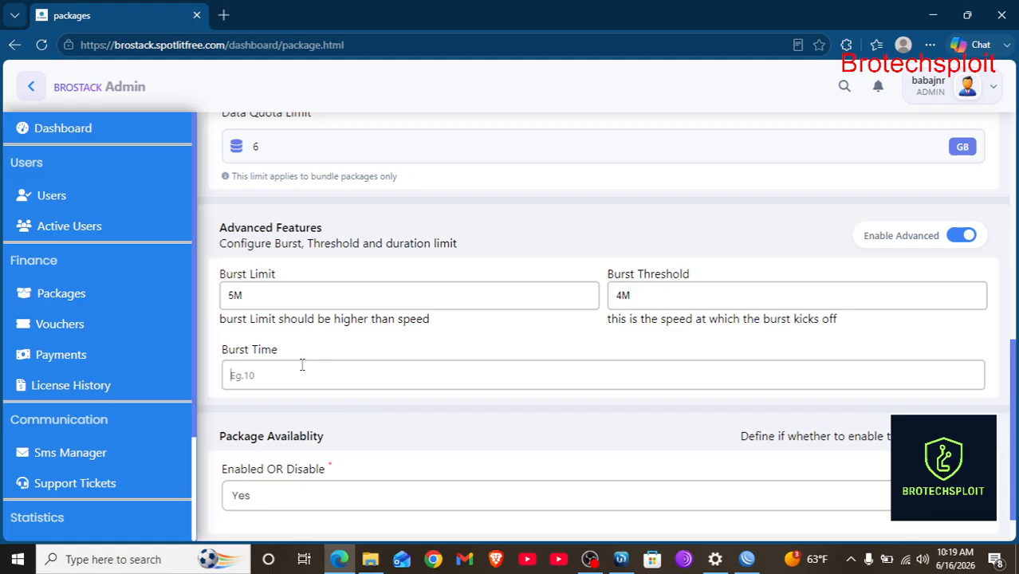
type("10")
scroll(303, 374, "down", 1)
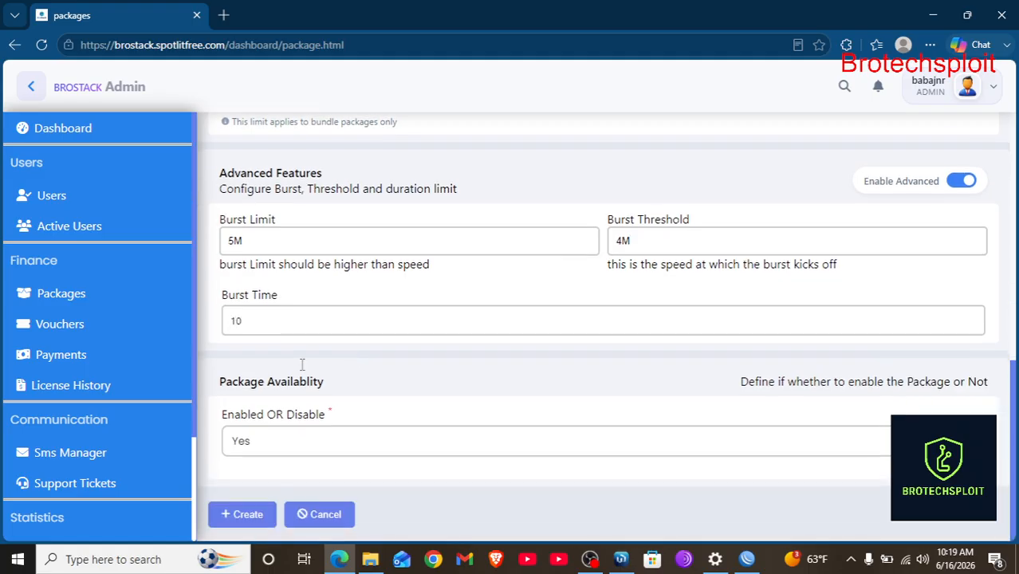
left_click(233, 520)
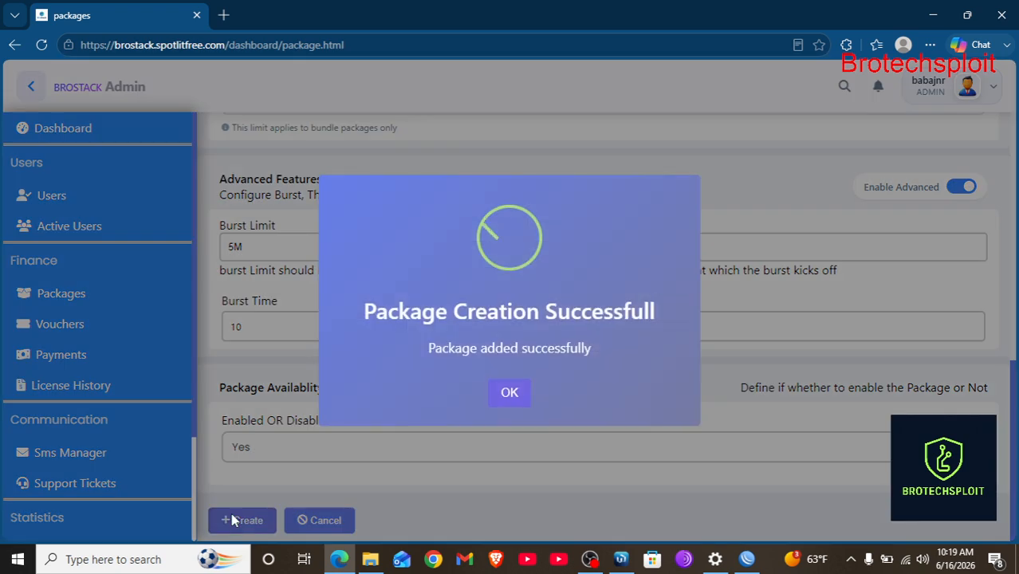
left_click(521, 392)
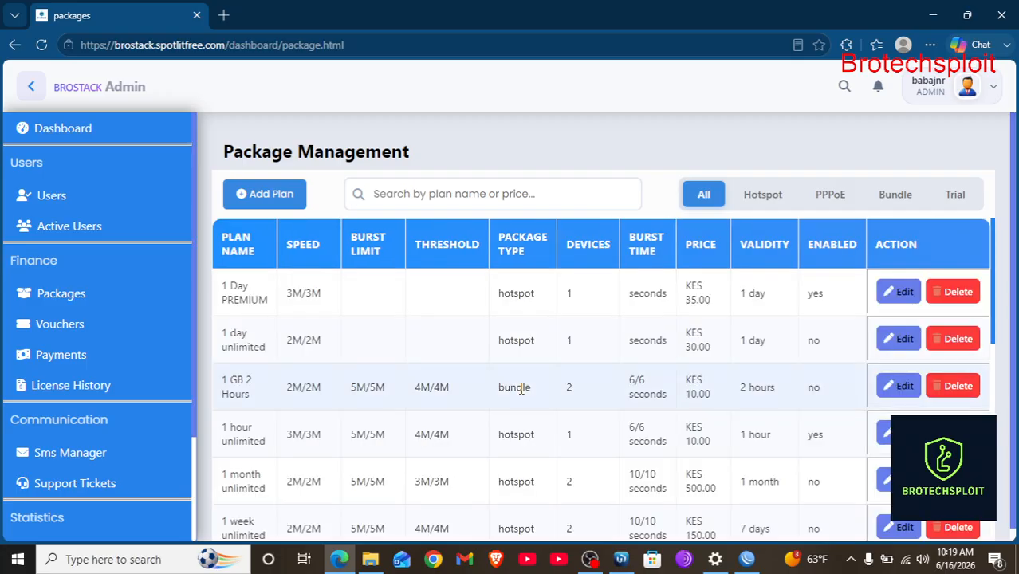
Search the packages for '6' to verify 6GB FOR 3 HOURS, then go to Users.
left_click(422, 192)
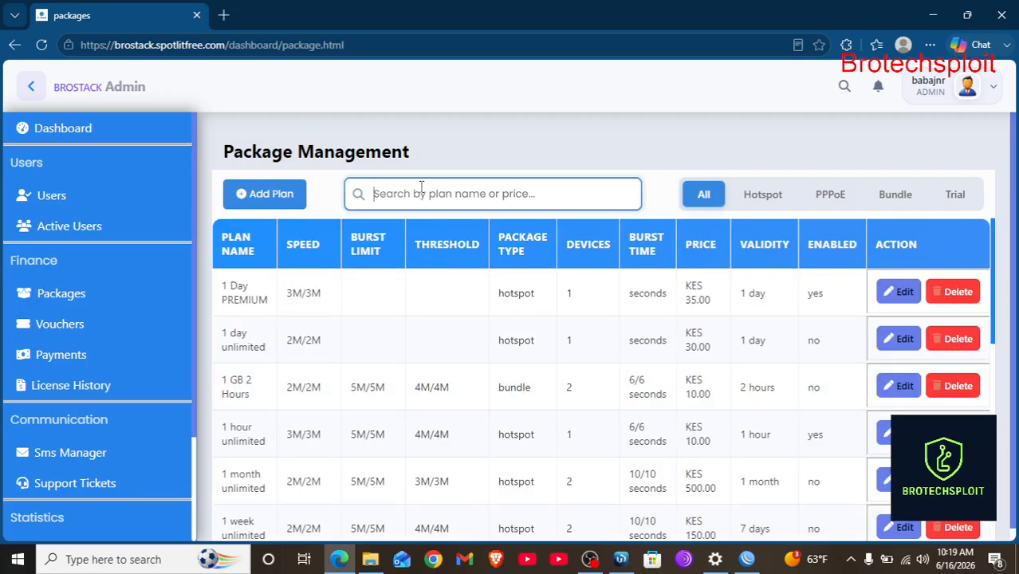
type("6")
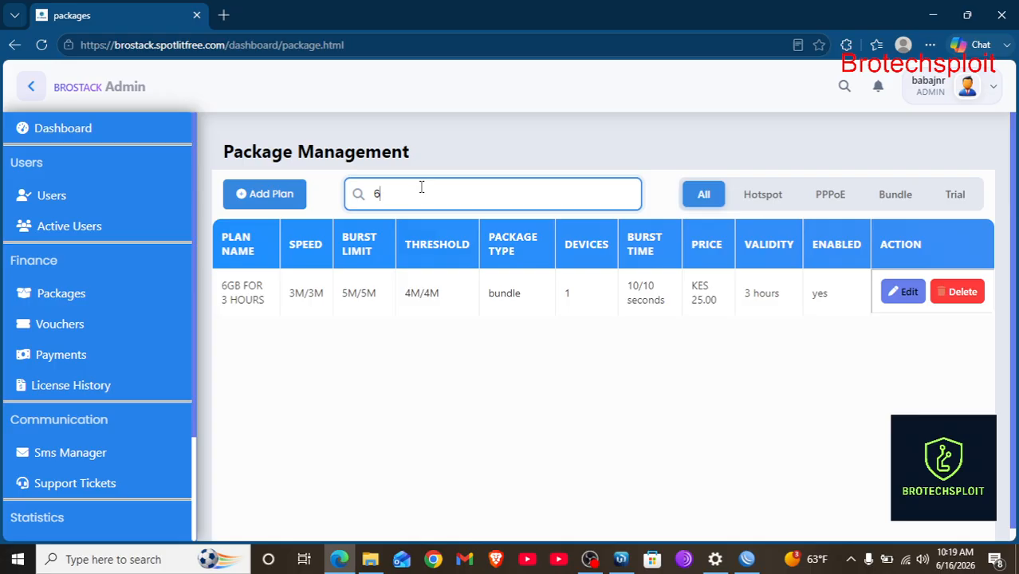
key("BackSpace")
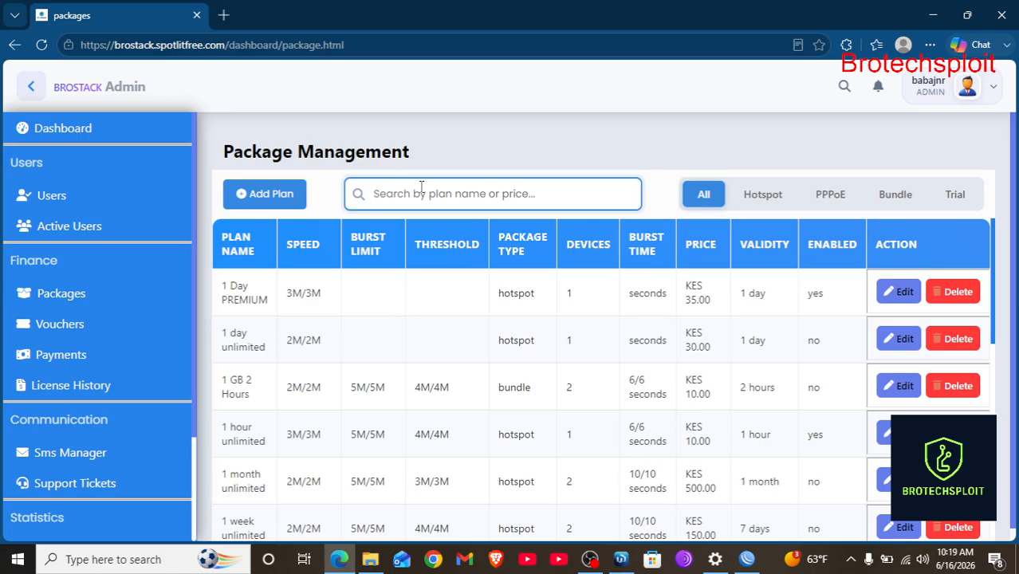
left_click(57, 201)
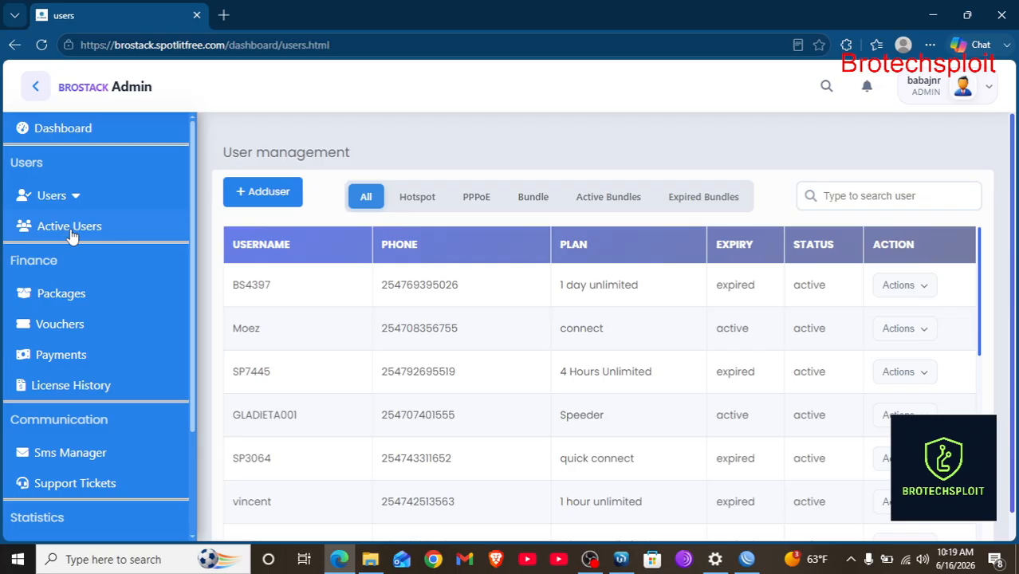
Browse Subscribed Clients and the Manage Users list, then open a blank Create New User form.
left_click(76, 199)
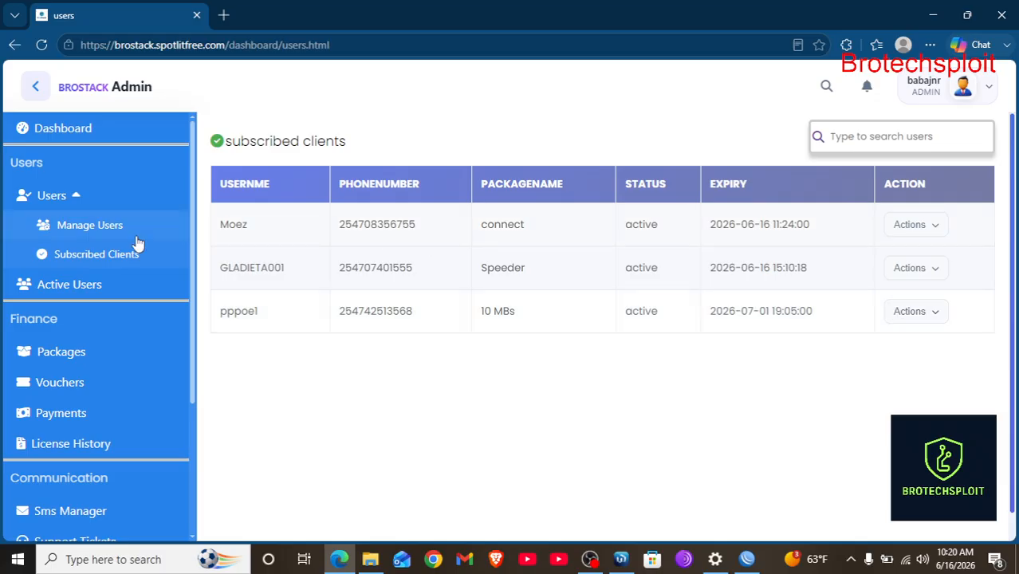
left_click(107, 226)
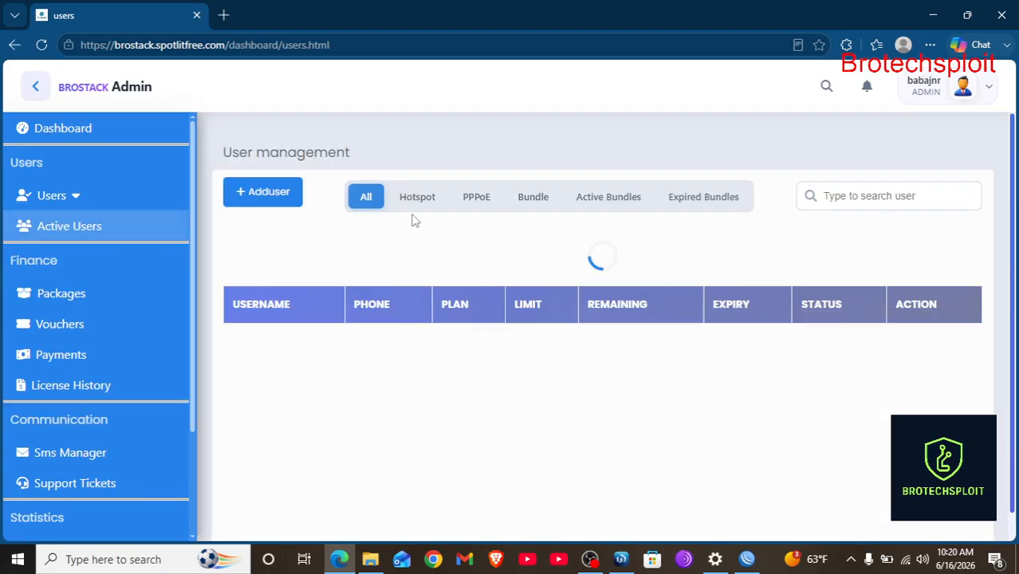
scroll(527, 427, "down", 2)
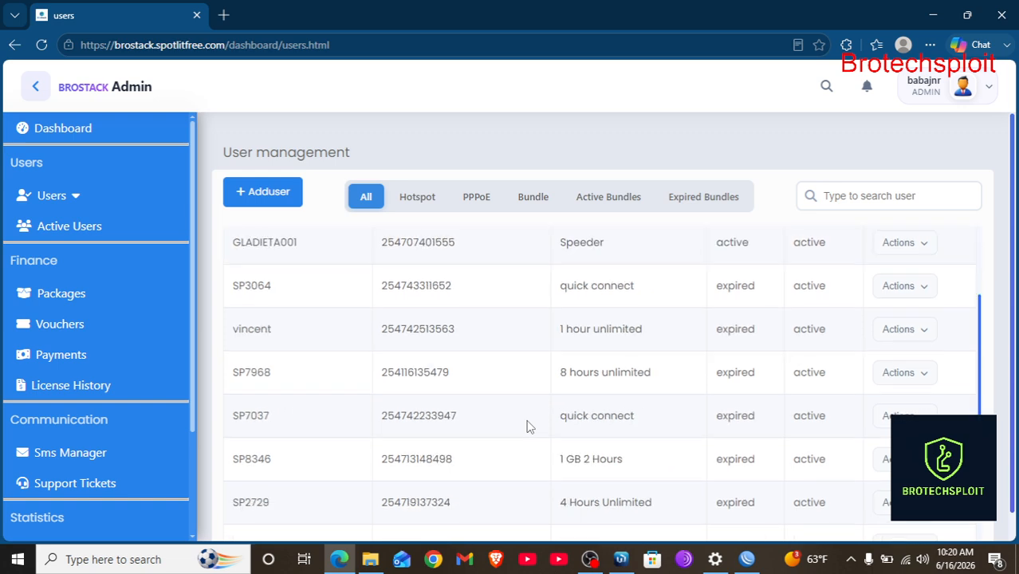
scroll(527, 427, "up", 3)
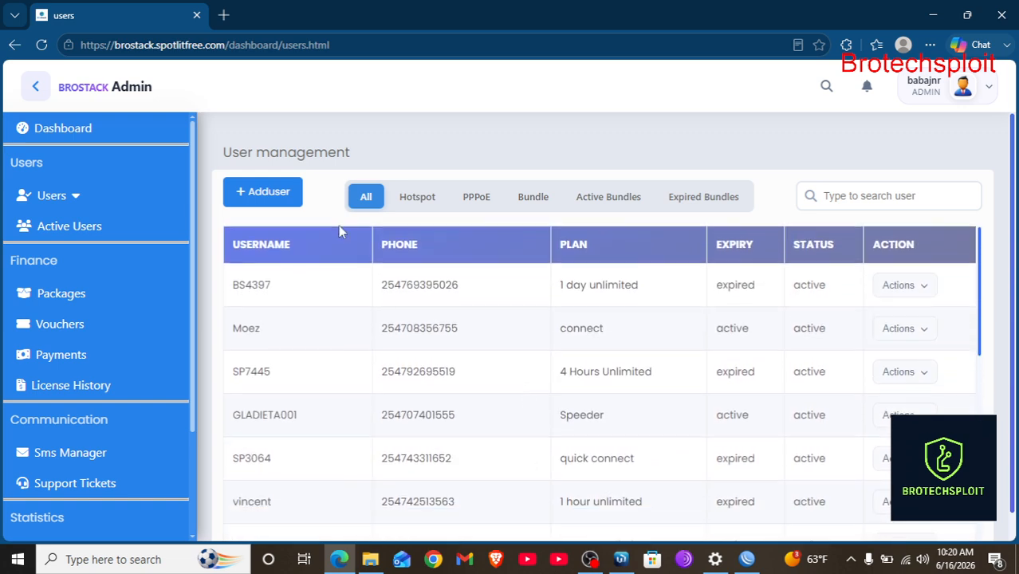
left_click(269, 192)
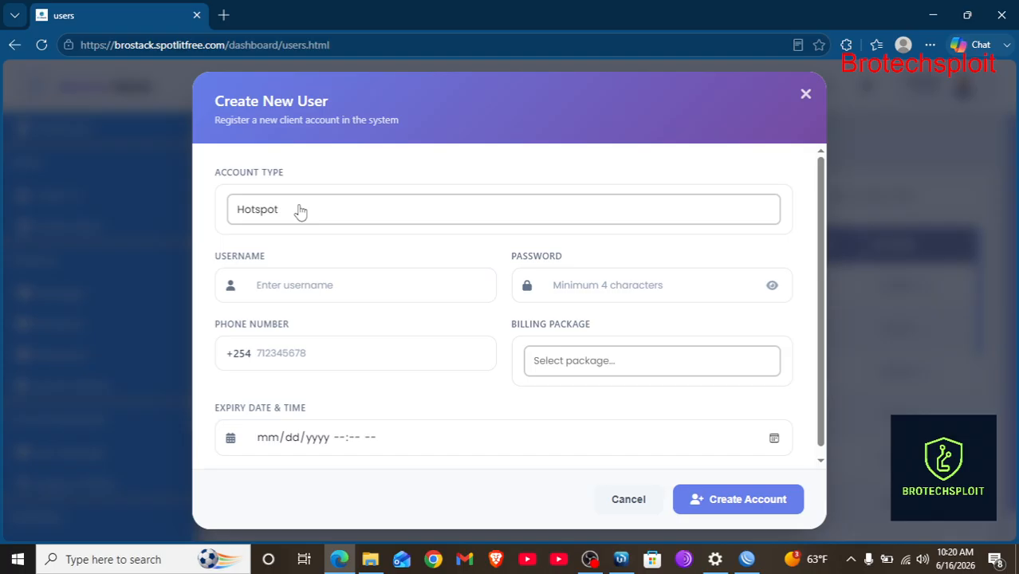
Keep Hotspot as the account type, enter username 'userbundle1' and type the account password.
left_click(299, 211)
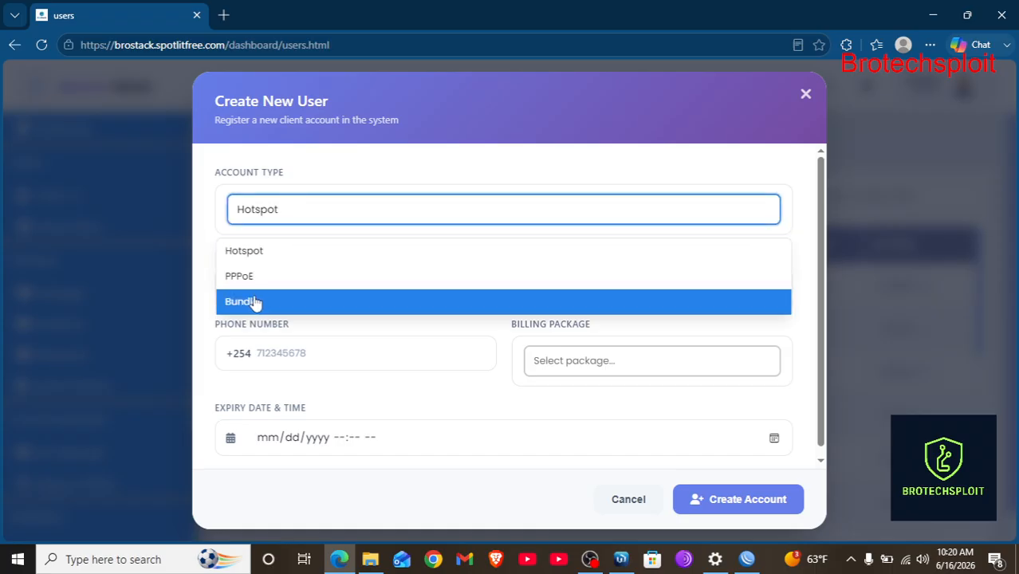
key("Escape")
left_click(279, 212)
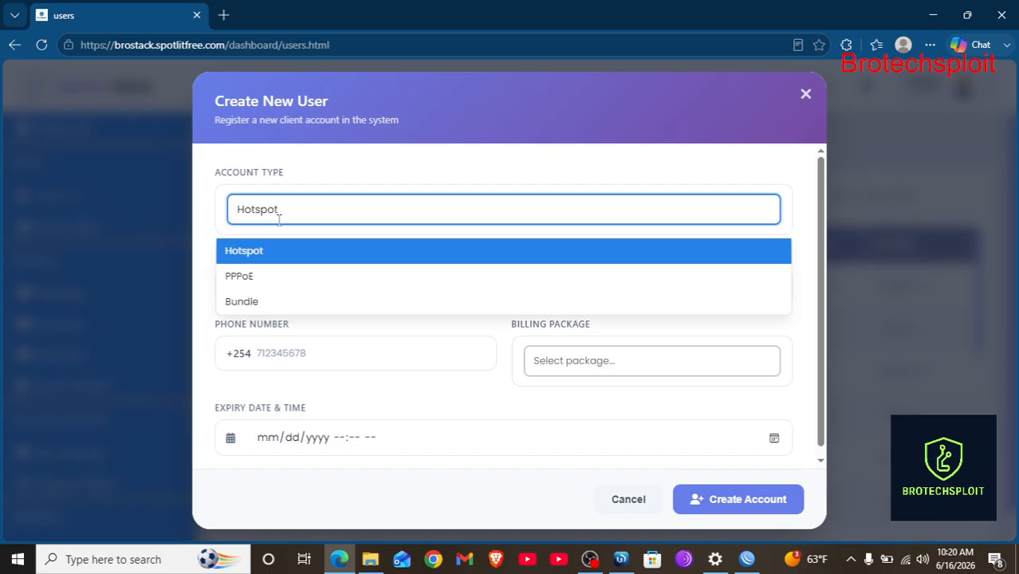
left_click(348, 210)
left_click(299, 292)
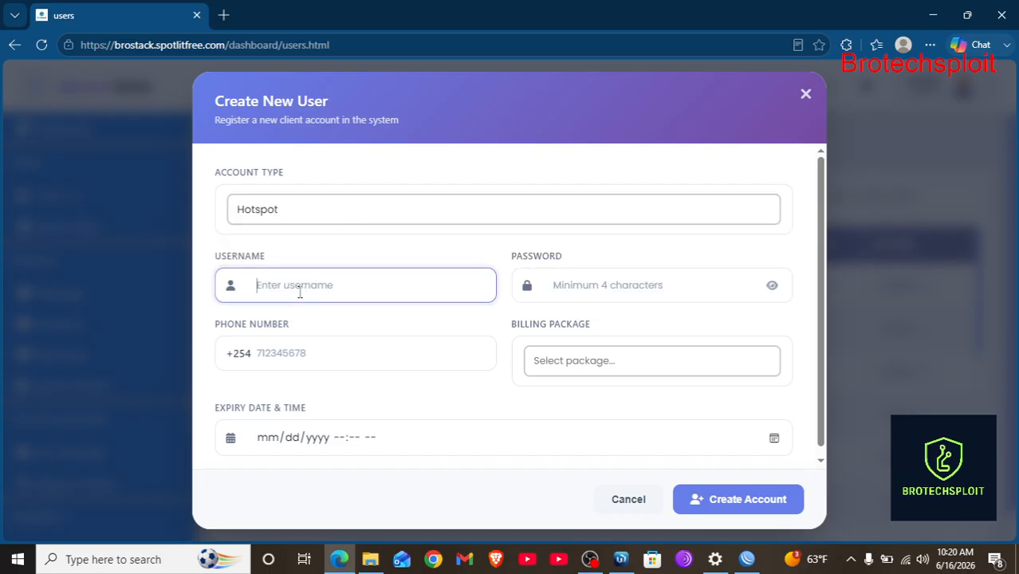
type("userbundle1")
left_click(568, 301)
type("123456")
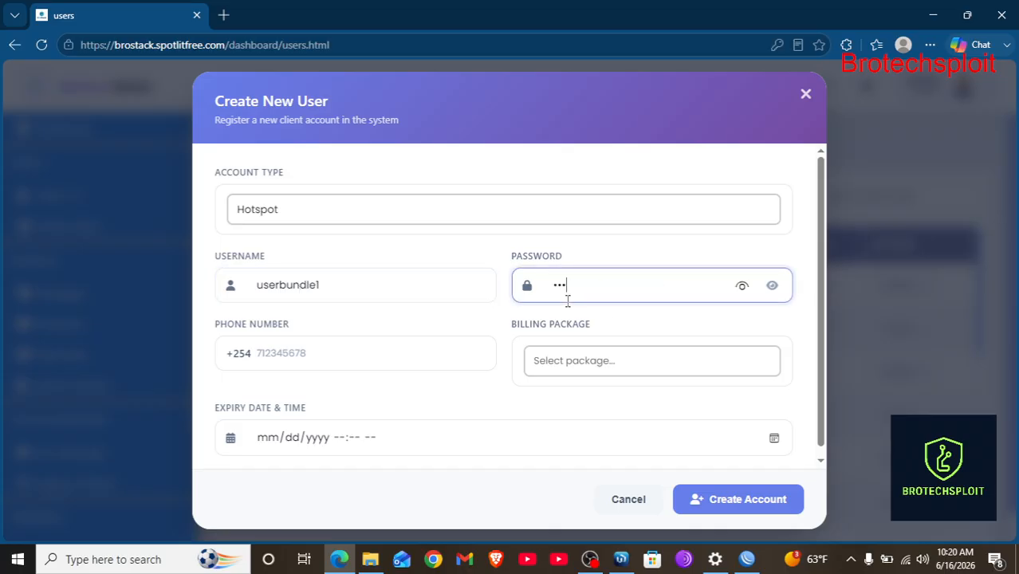
Enter the user's phone number and choose the 1 Day PREMIUM billing package.
left_click(326, 358)
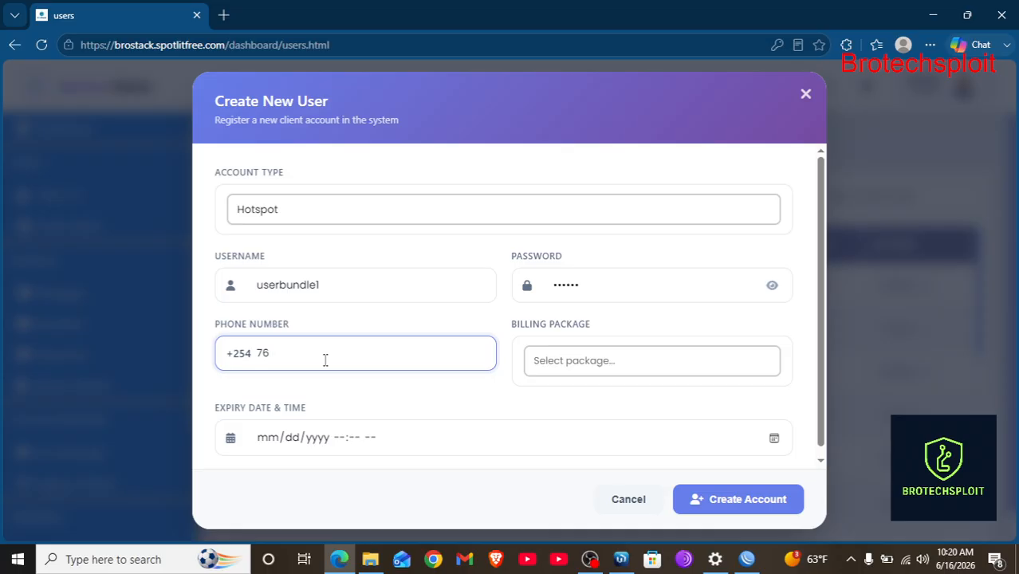
left_click(593, 361)
scroll(590, 433, "down", 2)
scroll(589, 433, "up", 2)
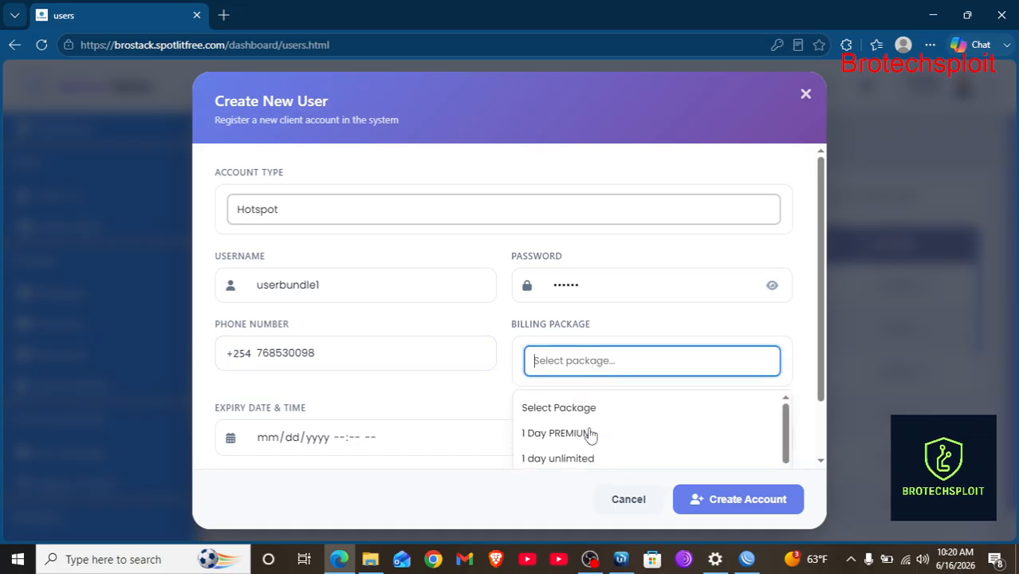
left_click(578, 434)
scroll(430, 464, "down", 1)
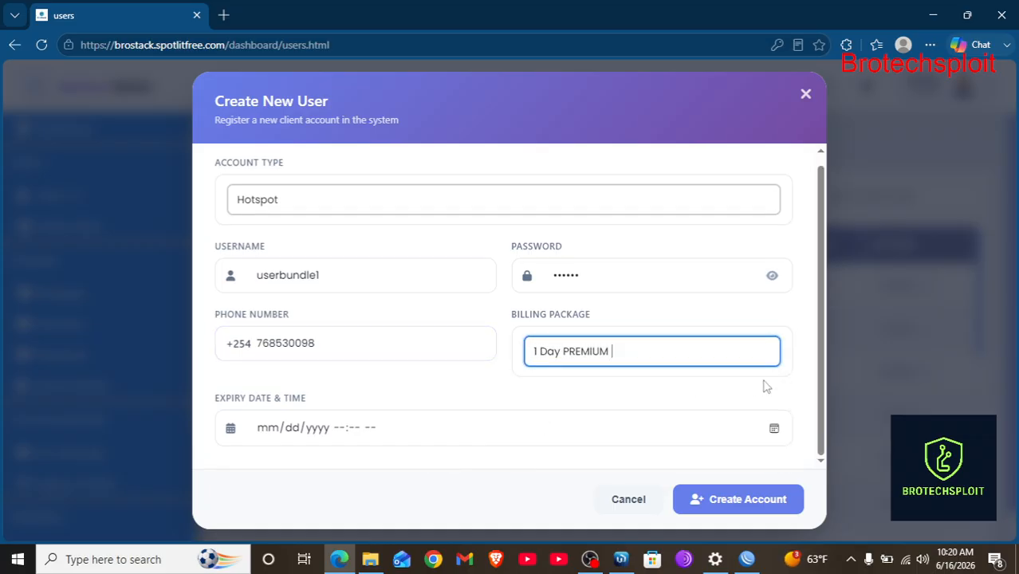
left_click(774, 431)
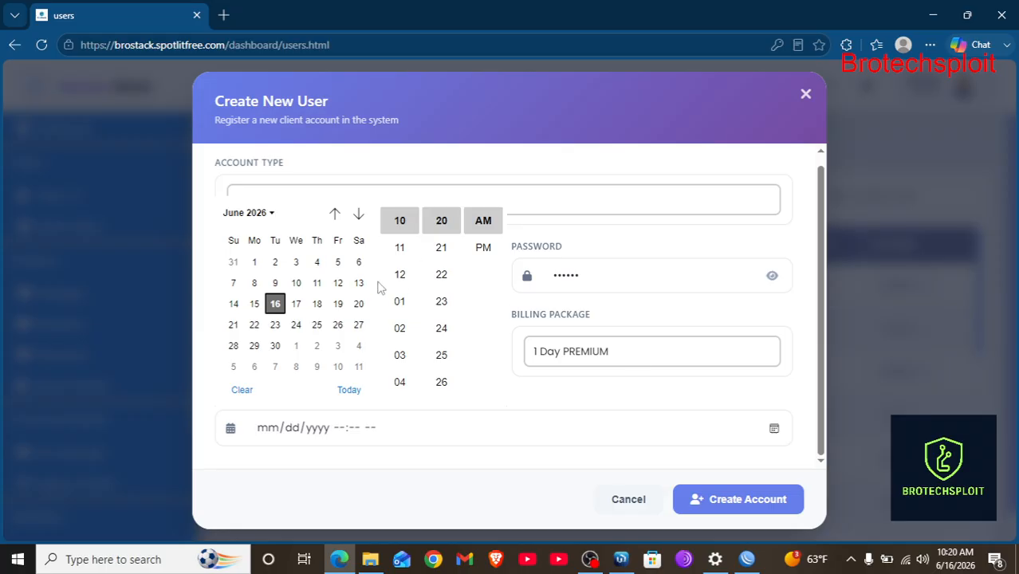
Set the expiry to 06/17/2026 10:21 AM, create the account, and decline saving the password.
left_click(405, 275)
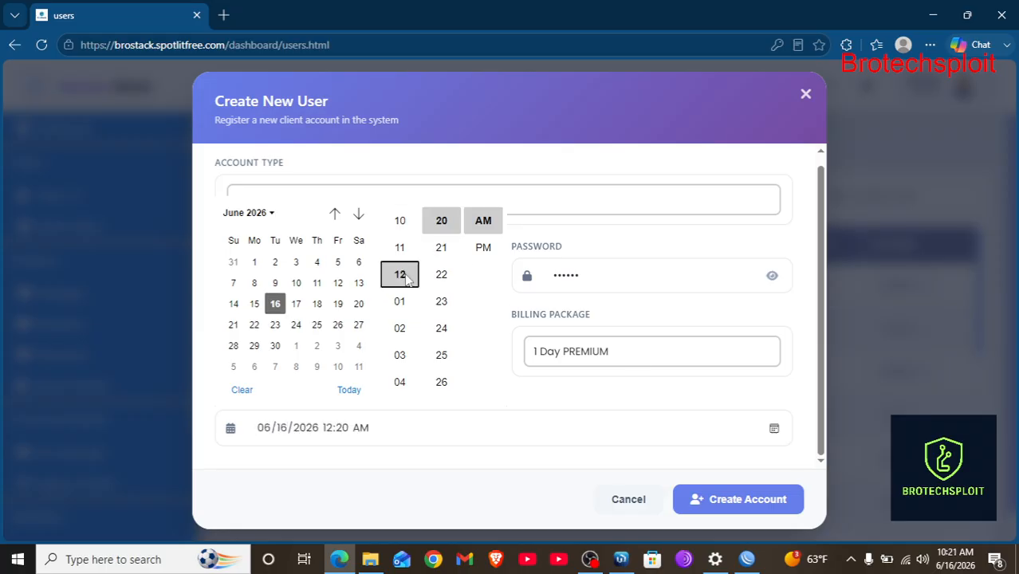
left_click(296, 308)
left_click(403, 227)
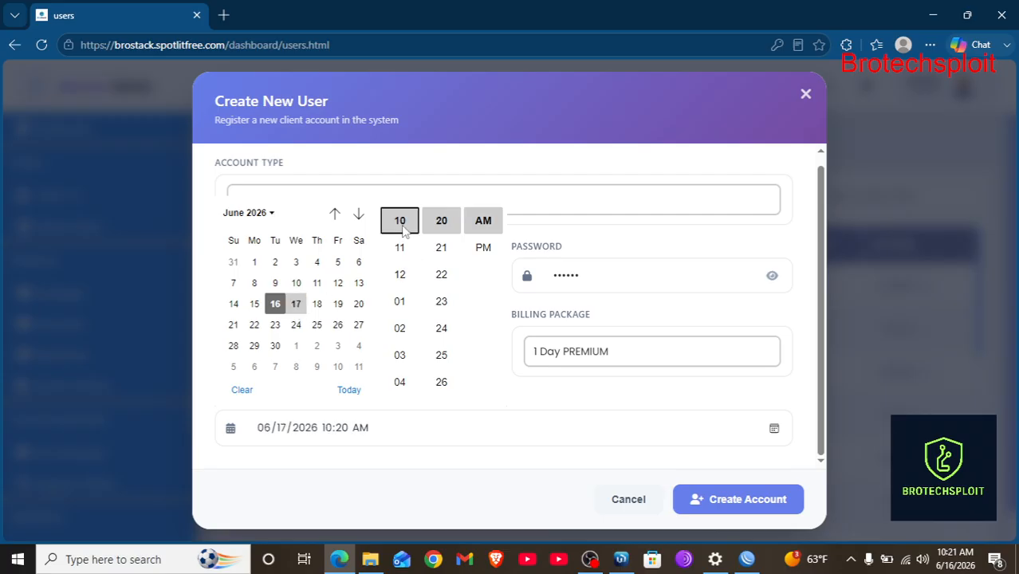
left_click(442, 248)
left_click(558, 500)
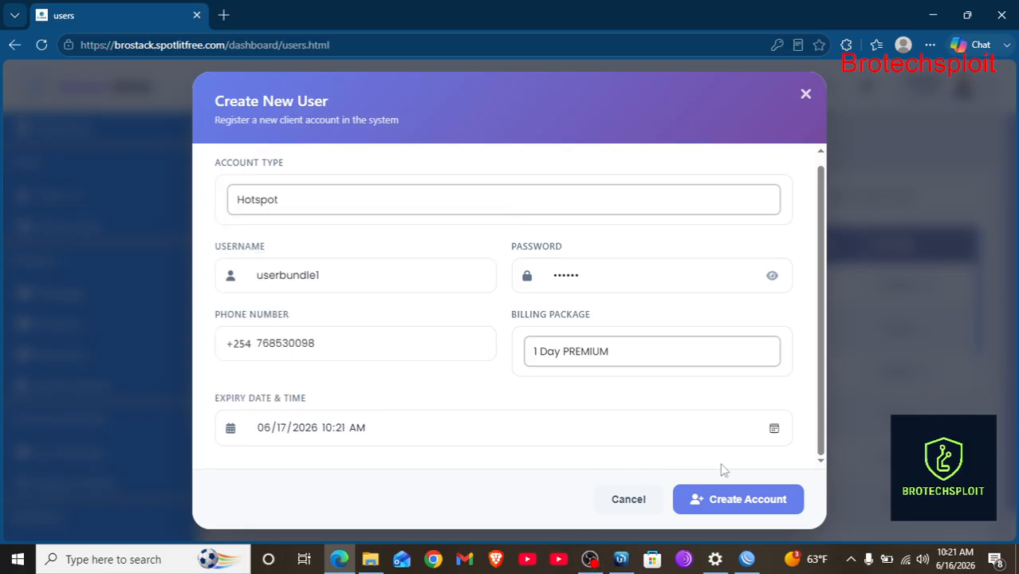
left_click(724, 498)
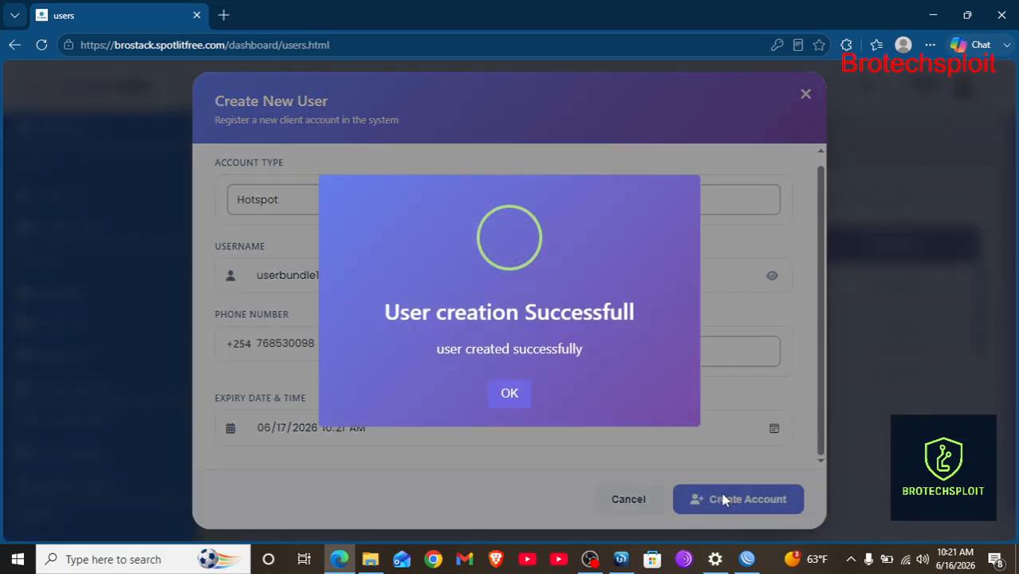
left_click(517, 396)
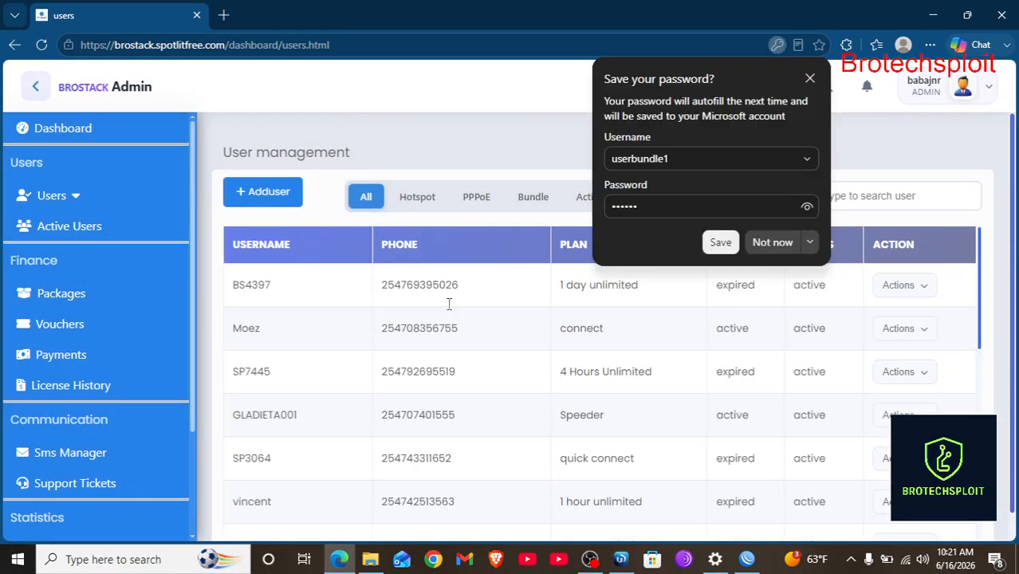
left_click(810, 79)
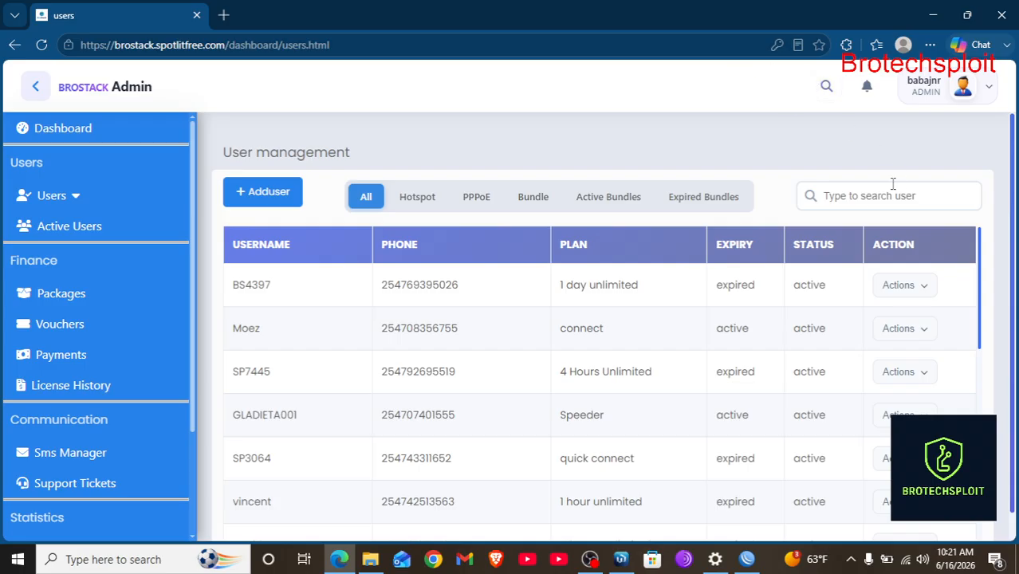
Search the users for 'user' and view userbundle1's account details.
left_click(864, 198)
type("user")
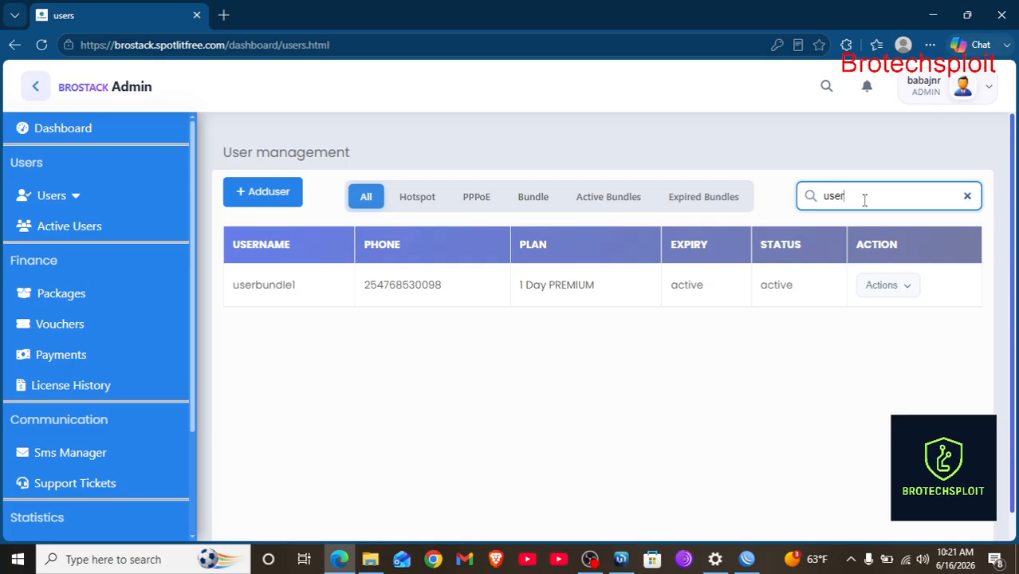
left_click(884, 297)
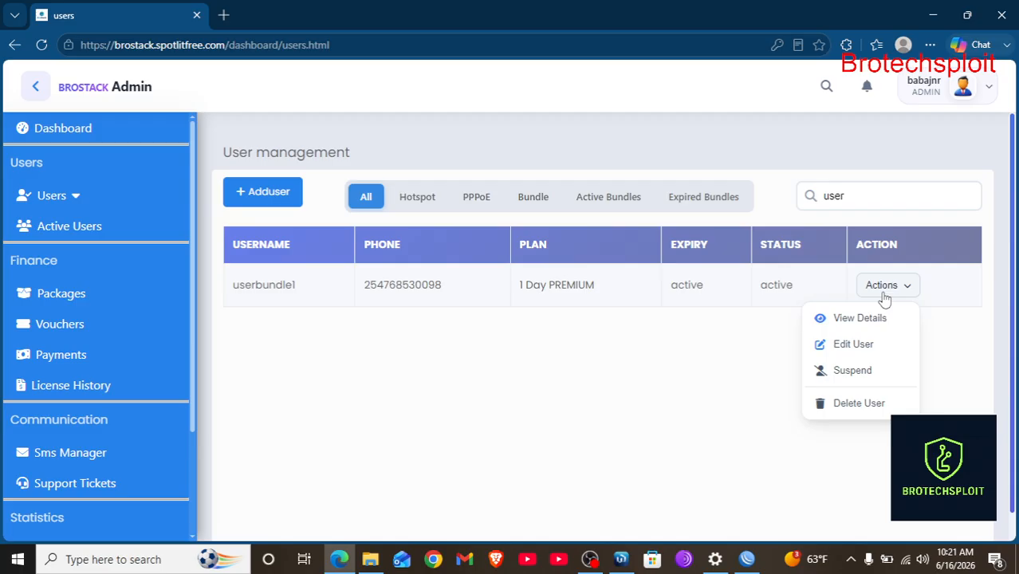
left_click(851, 321)
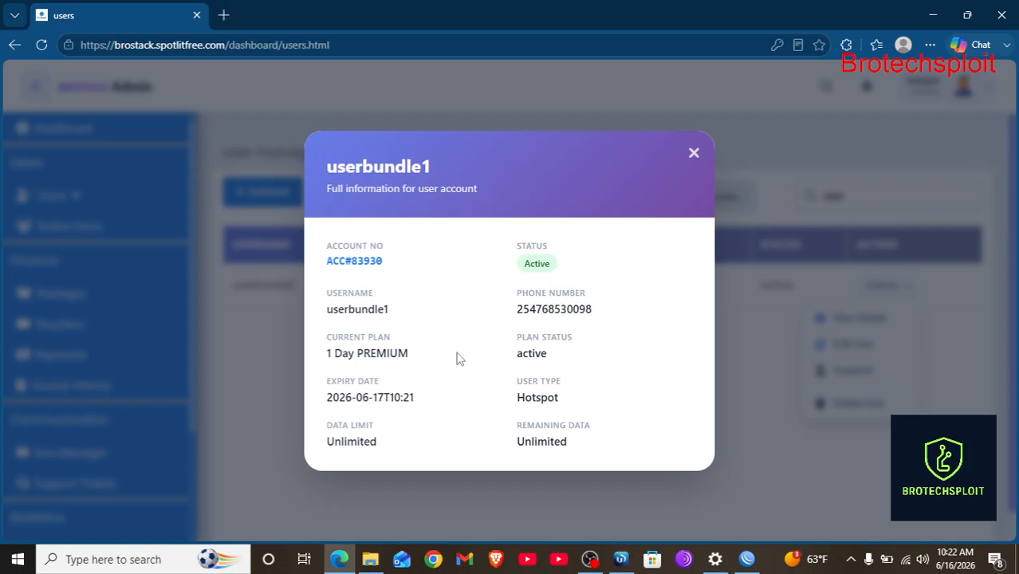
Highlight userbundle1's account number on the details card, then clear the selection.
left_click_drag(391, 270, 323, 269)
left_click(406, 277)
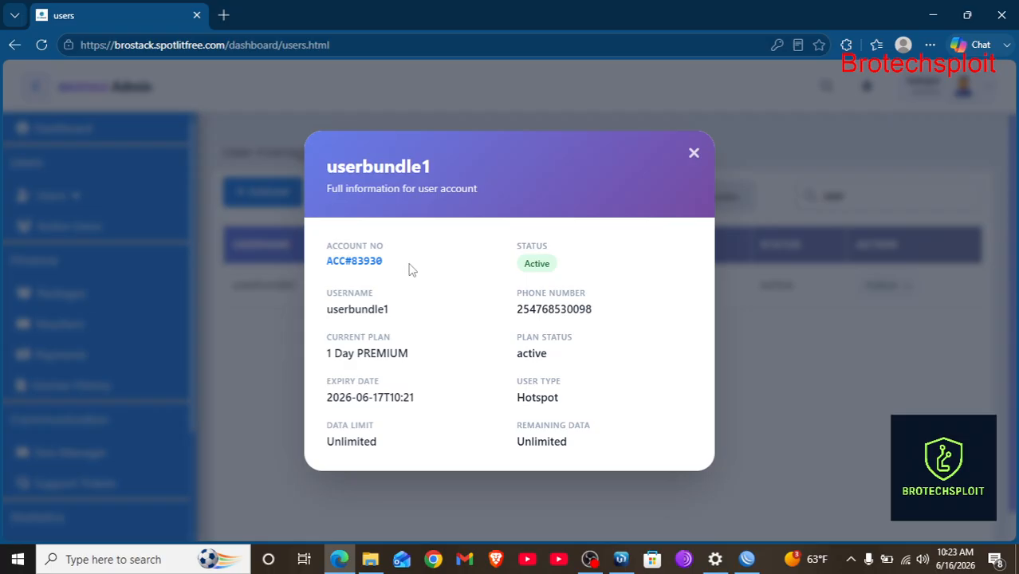
Close userbundle1's details, open its Edit User form, and cancel without saving.
left_click(696, 154)
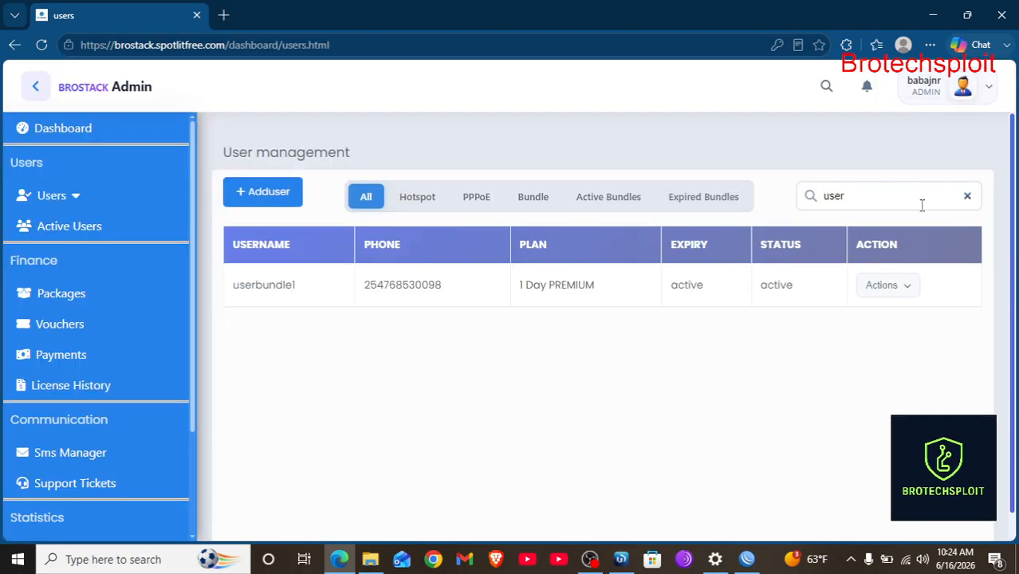
left_click(899, 285)
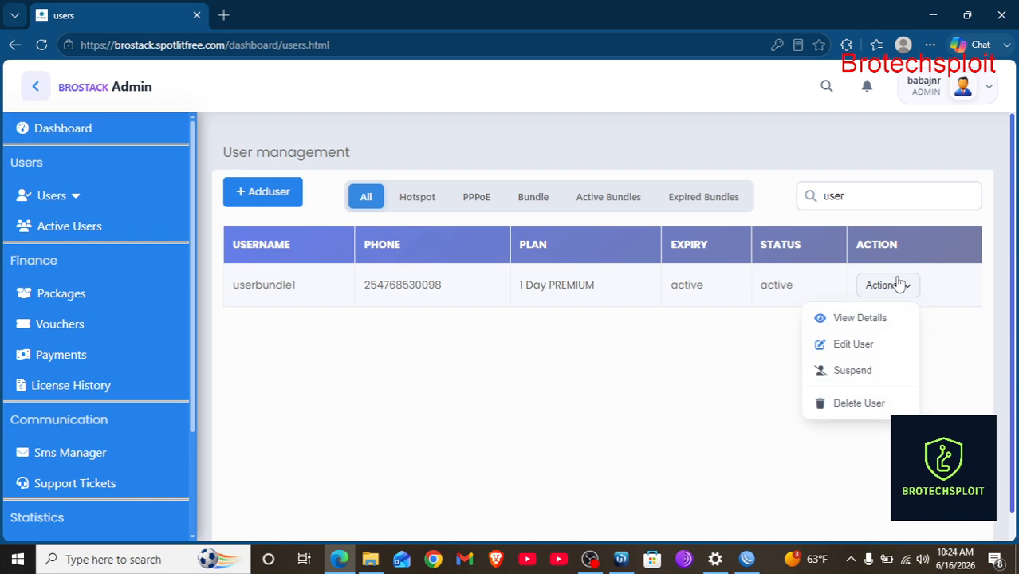
left_click(855, 343)
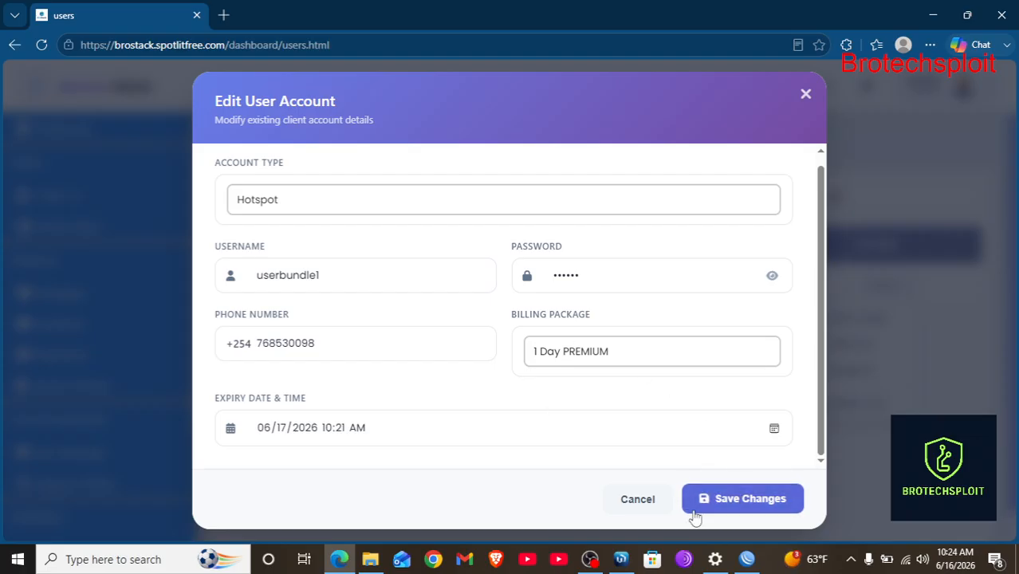
left_click(641, 502)
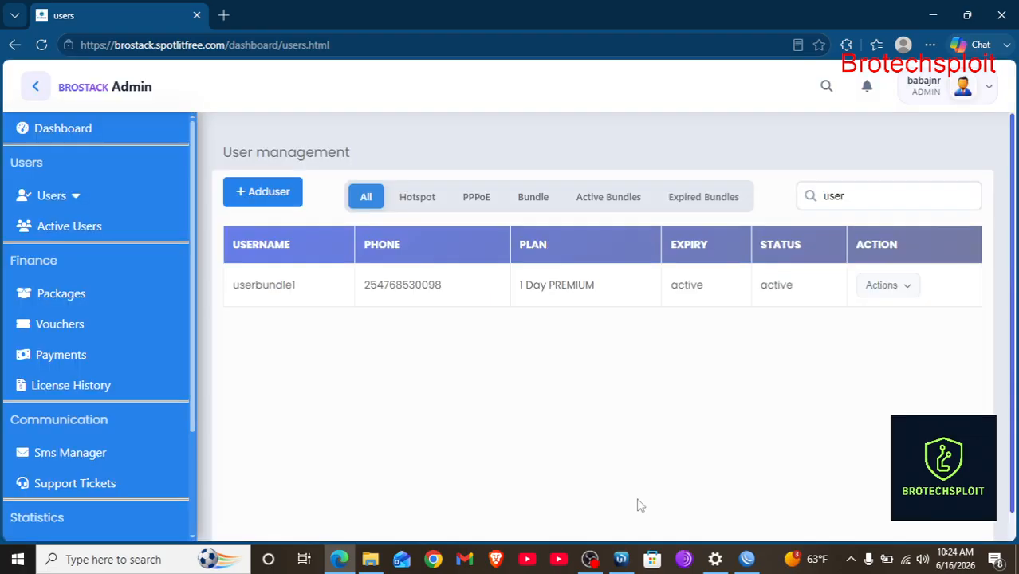
Suspend userbundle1 and acknowledge the confirmation.
left_click(893, 284)
left_click(853, 370)
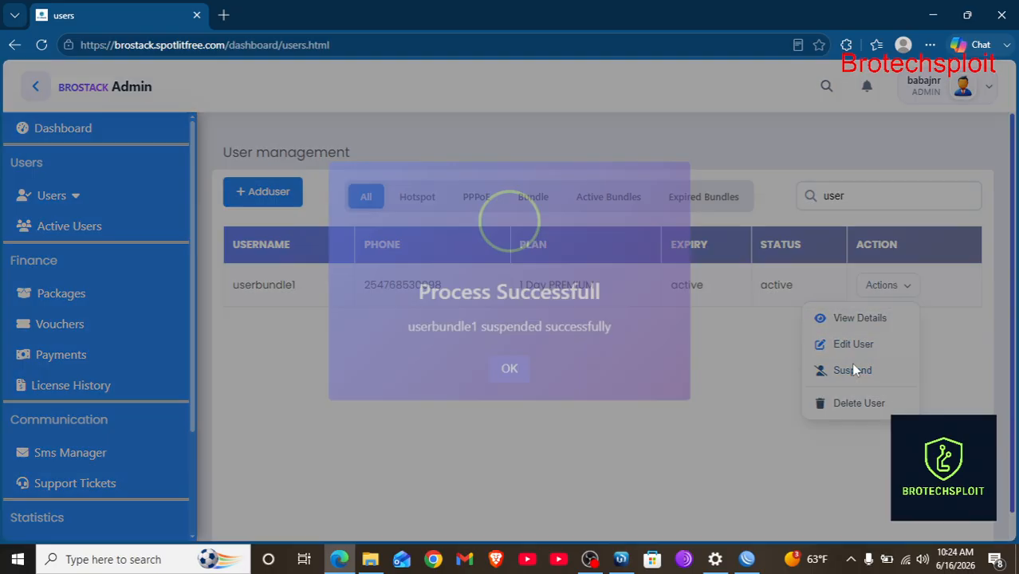
left_click(508, 392)
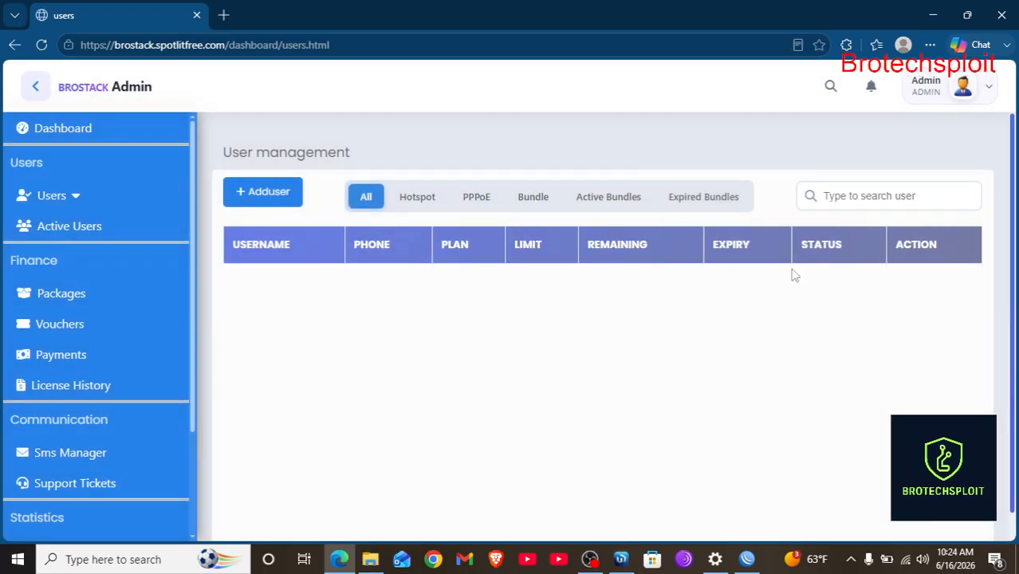
Search the list for 'user' and unsuspend userbundle1, acknowledging the confirmation.
left_click(857, 197)
type("user")
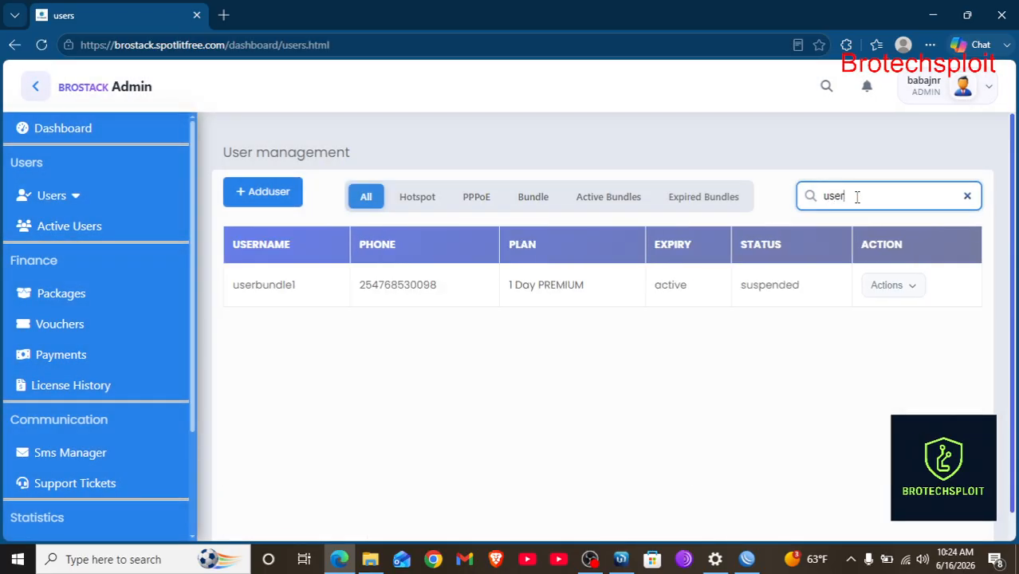
left_click(905, 292)
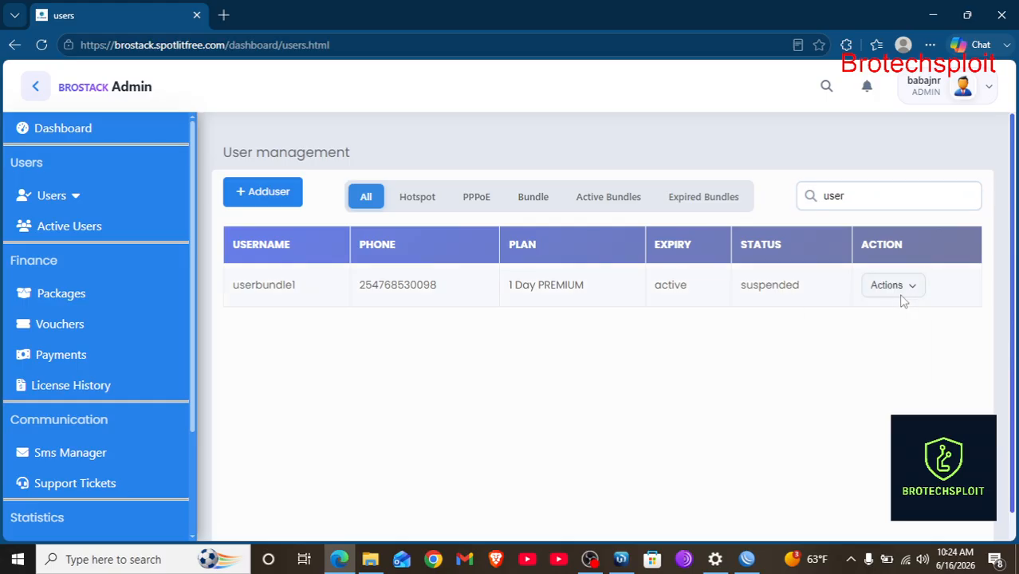
left_click(862, 370)
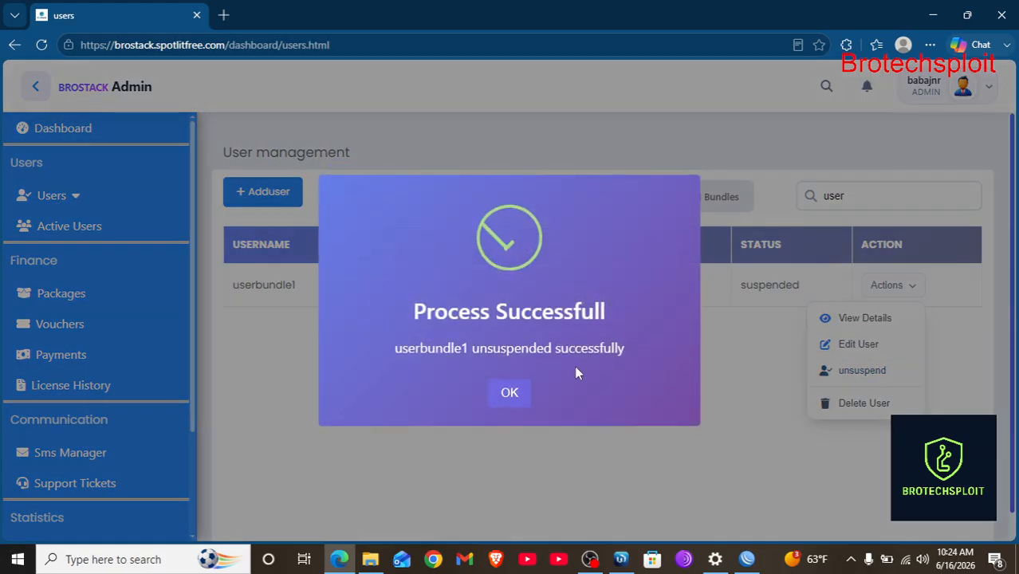
left_click(507, 394)
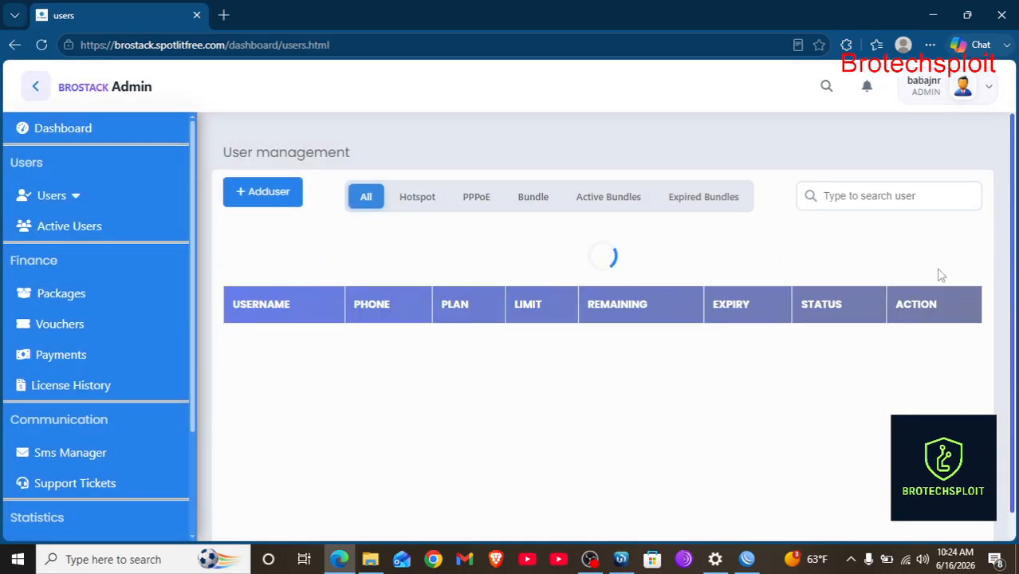
Delete userbundle1 through its Actions menu and acknowledge the success message.
left_click(915, 289)
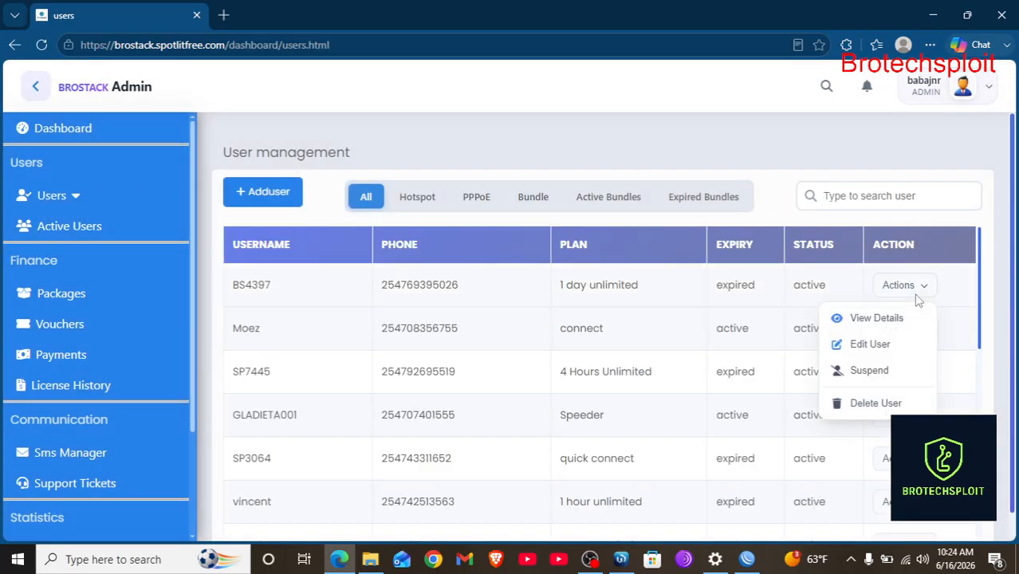
scroll(717, 374, "down", 10)
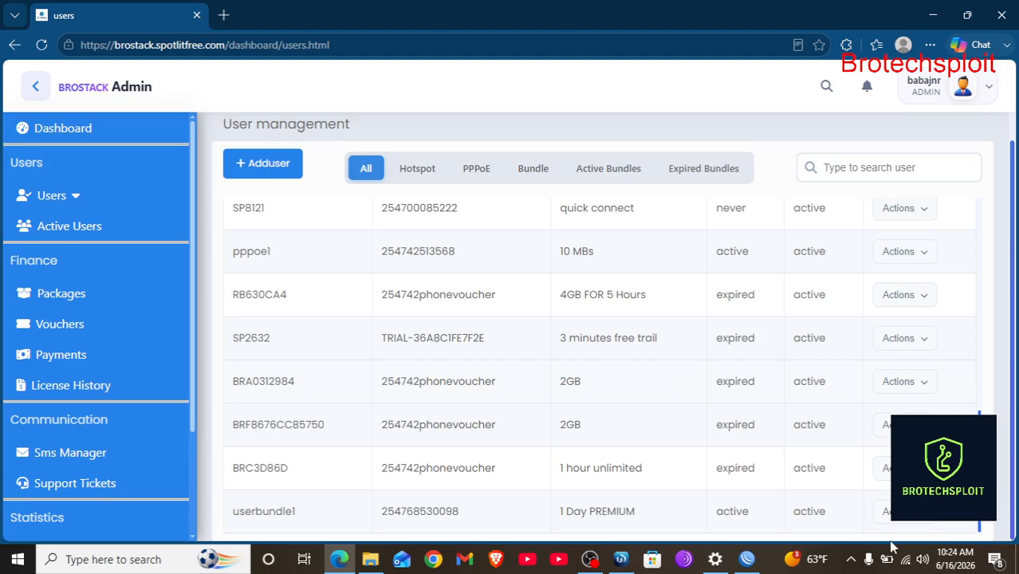
left_click(885, 511)
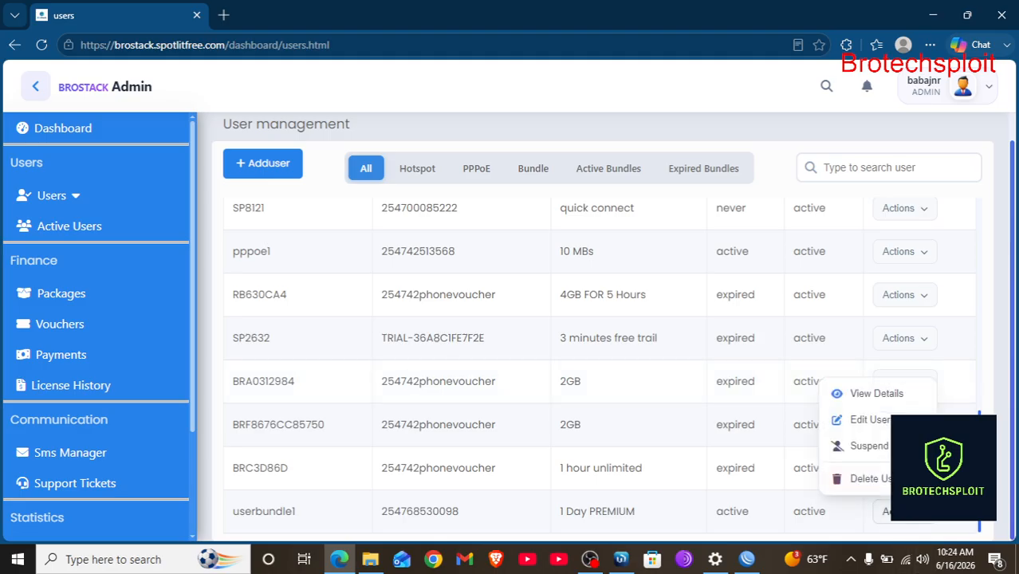
left_click(866, 482)
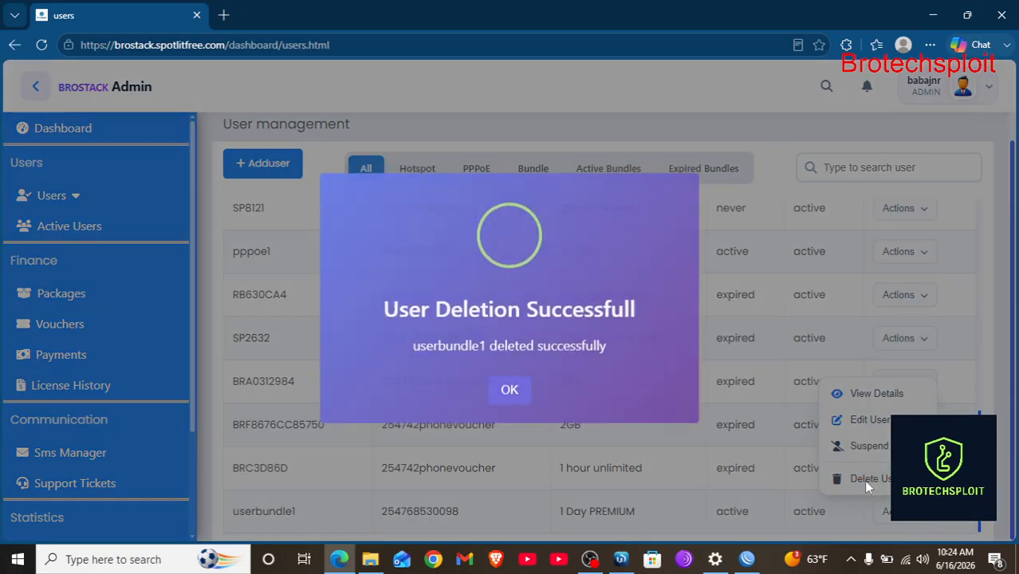
left_click(512, 393)
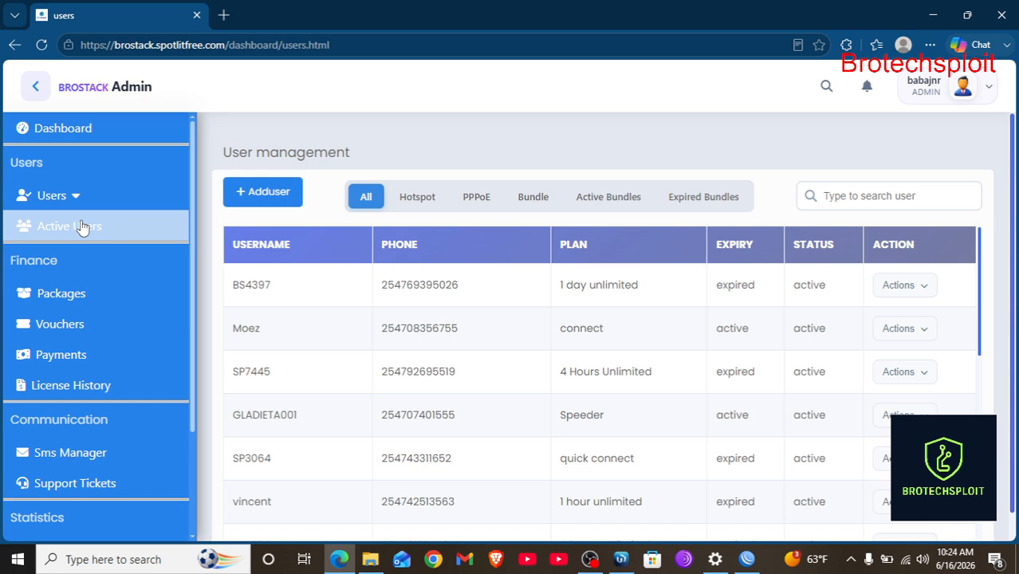
Move from the active users list to the Voucher System page and browse its voucher codes.
left_click(80, 226)
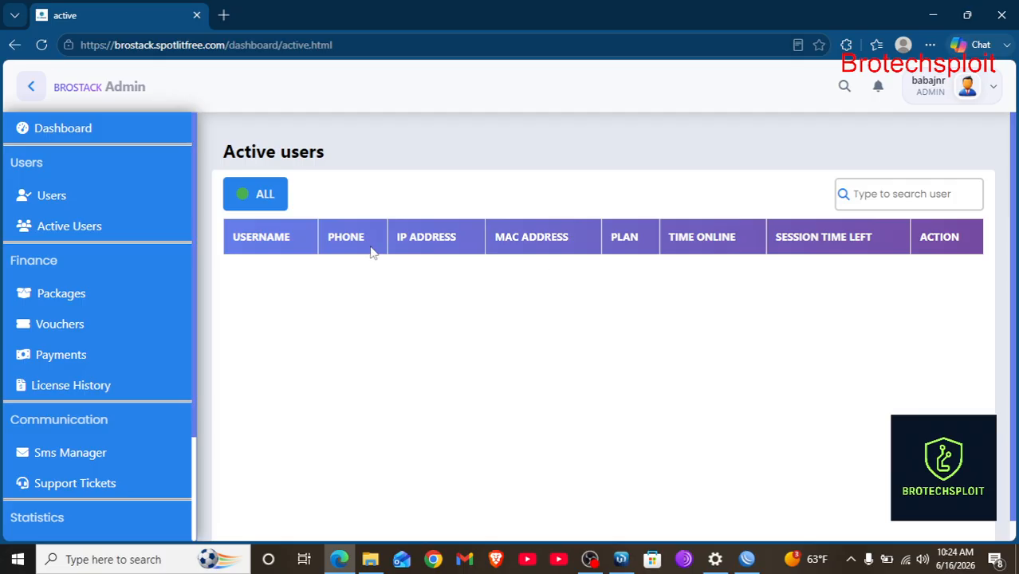
left_click(72, 297)
left_click(70, 334)
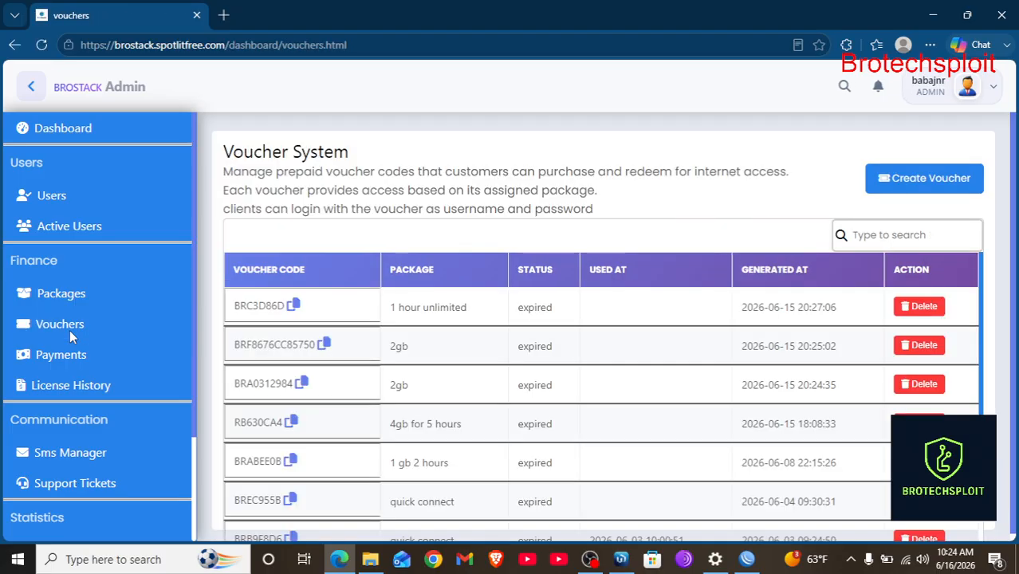
scroll(583, 267, "down", 1)
scroll(616, 310, "up", 1)
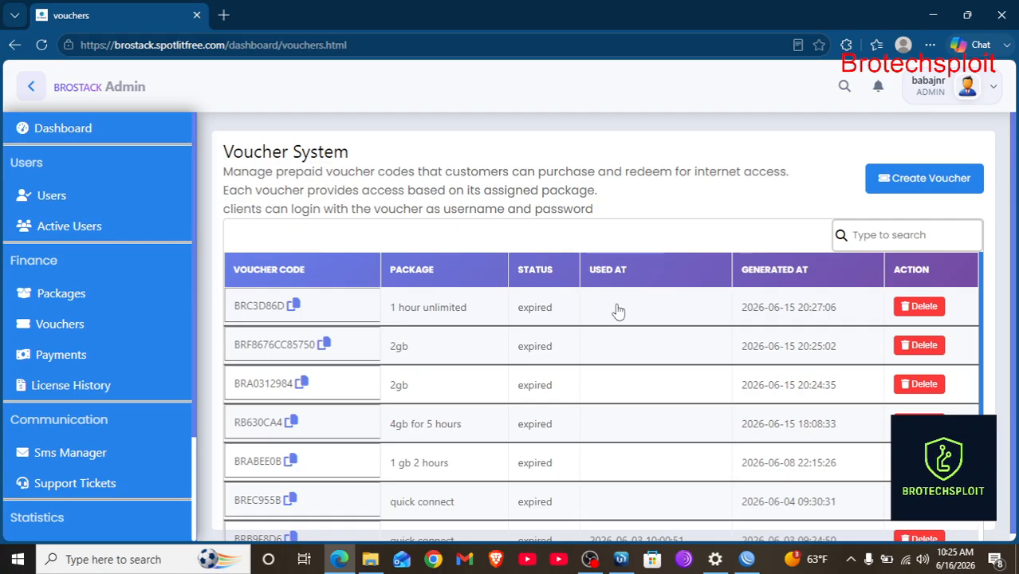
Open the Generate Vouchers form and select the 1 Day PREMIUM hotspot package.
left_click(901, 190)
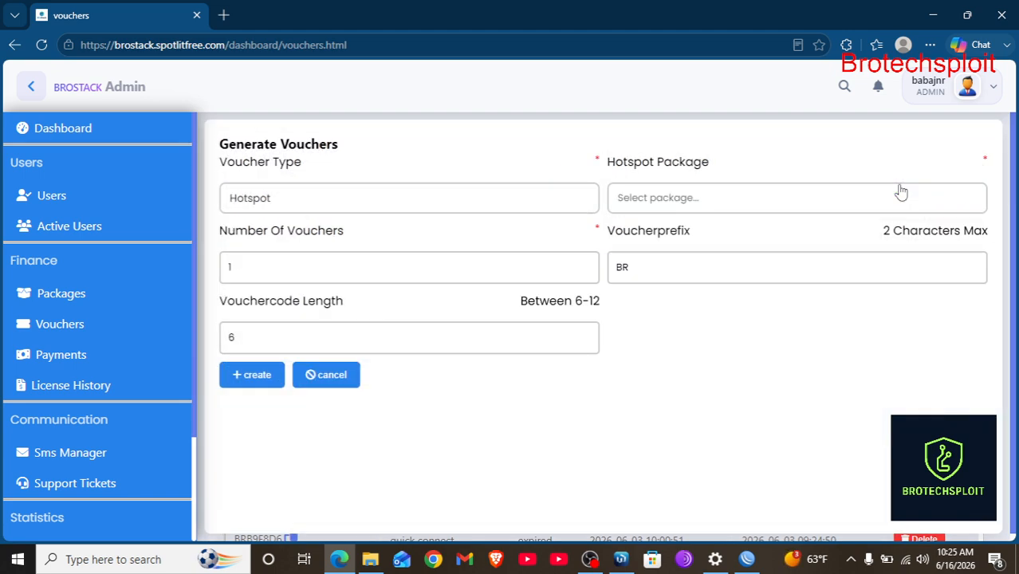
left_click(658, 202)
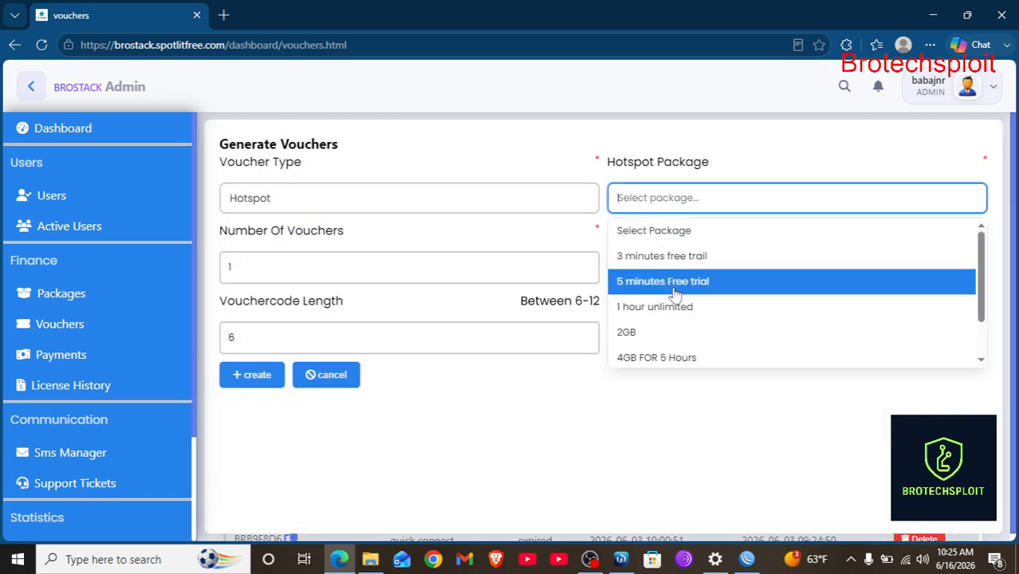
scroll(678, 351, "down", 1)
left_click(675, 349)
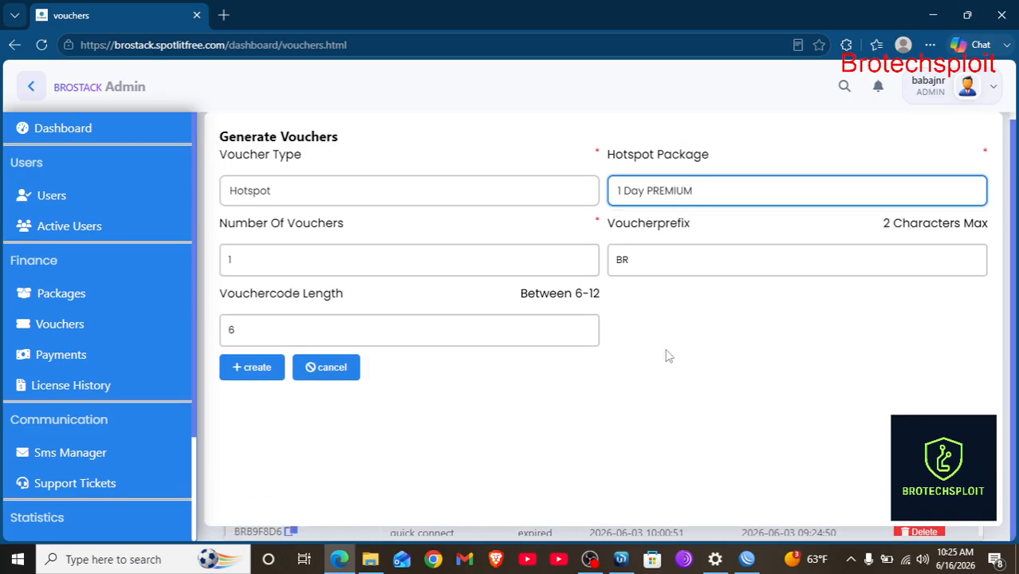
Change the voucher prefix from BR to ST and code length from 6 to 8, then generate.
left_click(659, 256)
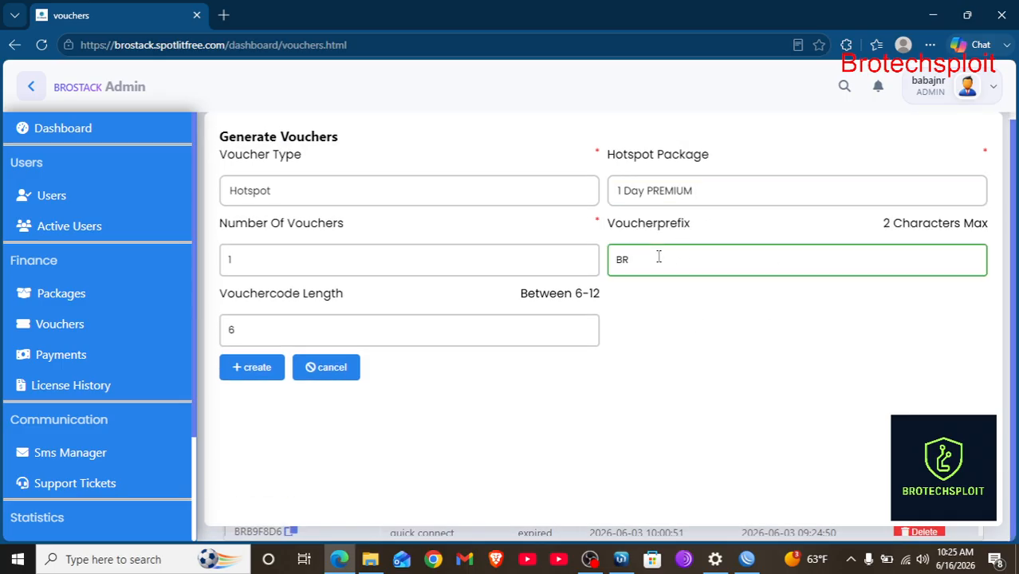
key("BackSpace")
key("BackSpace")
type("ST")
left_click(262, 332)
key("BackSpace")
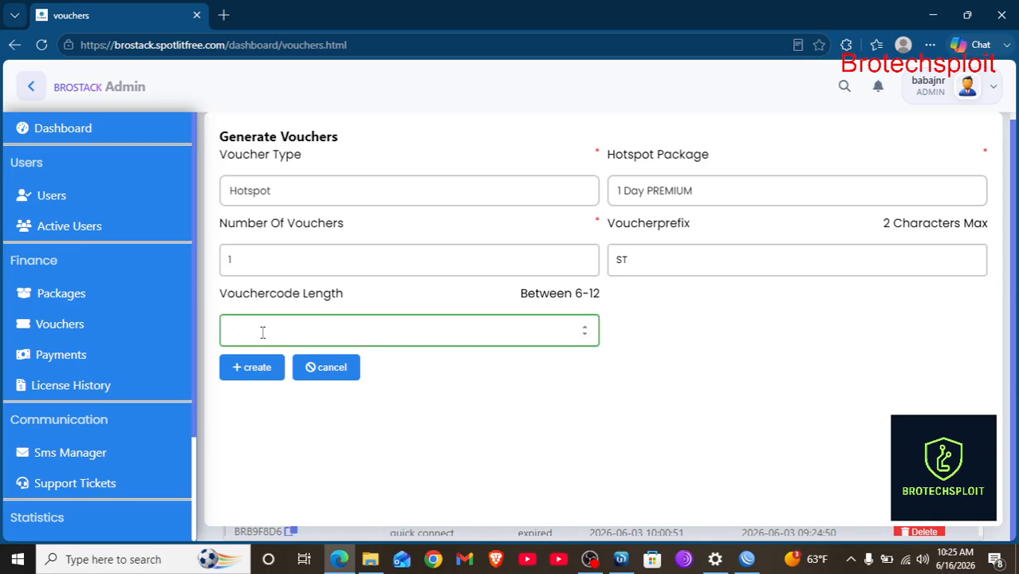
type("8")
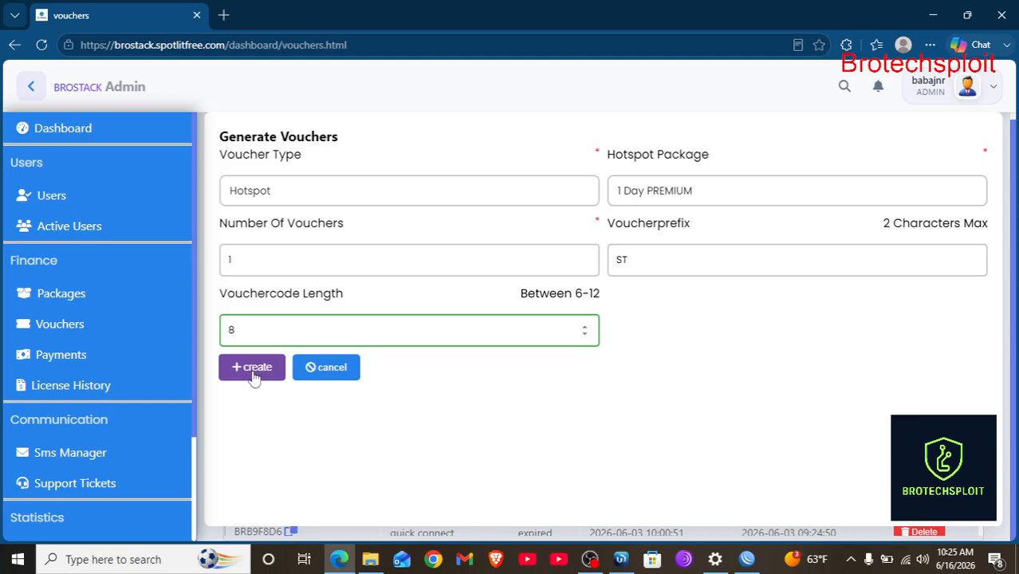
left_click(250, 367)
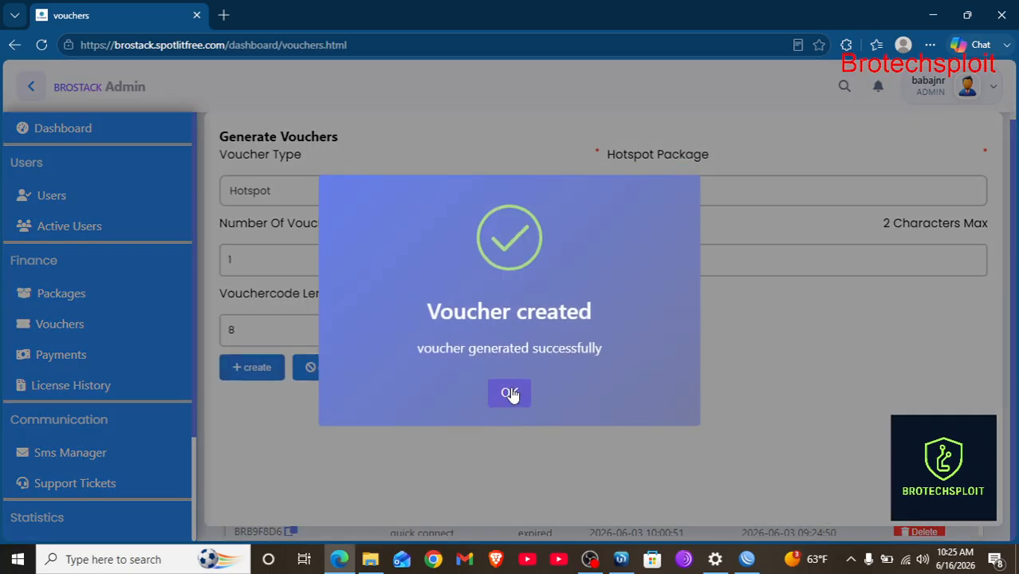
left_click(509, 393)
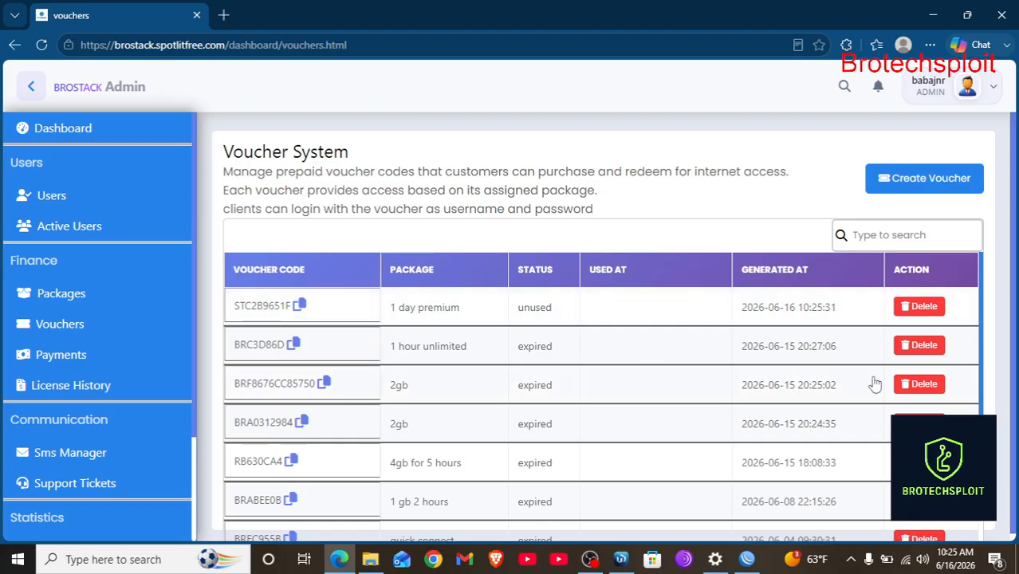
left_click(941, 385)
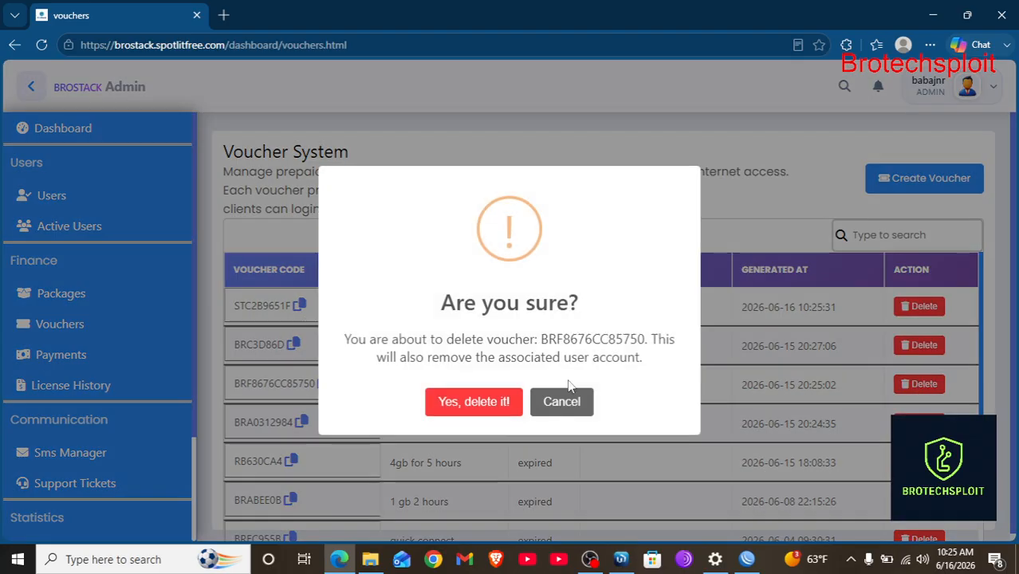
left_click(476, 405)
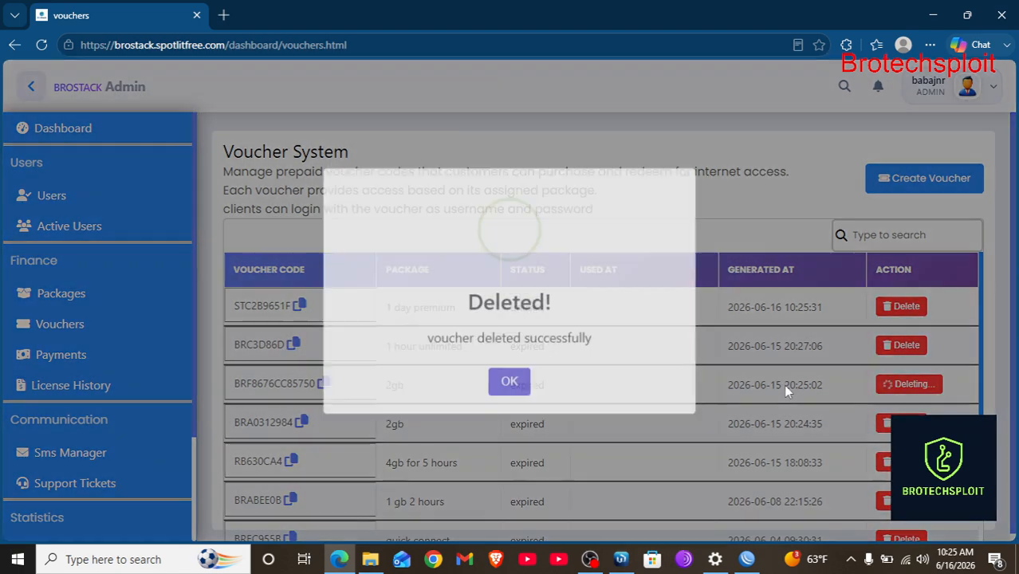
left_click(522, 393)
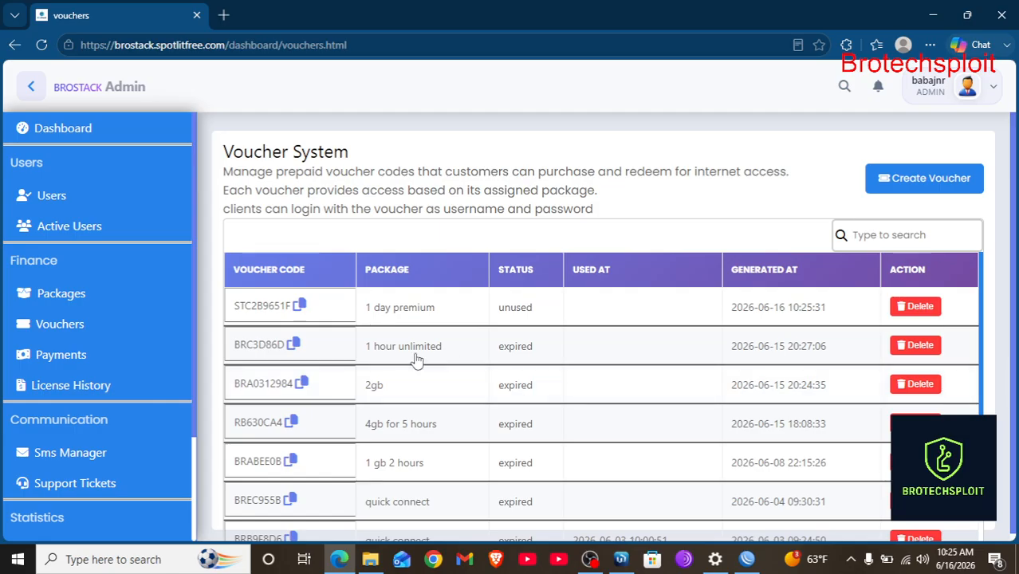
scroll(68, 354, "down", 1)
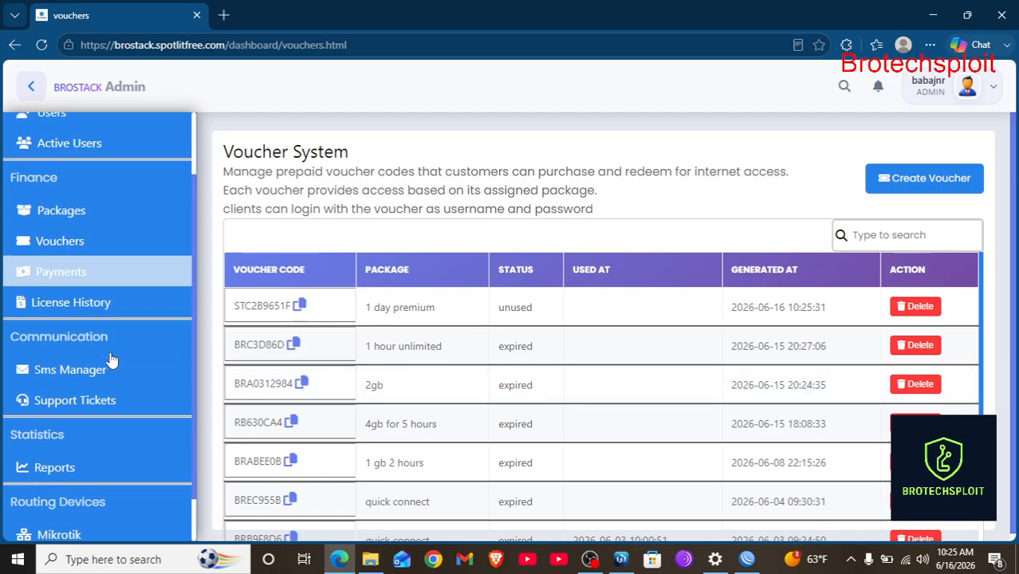
left_click(65, 271)
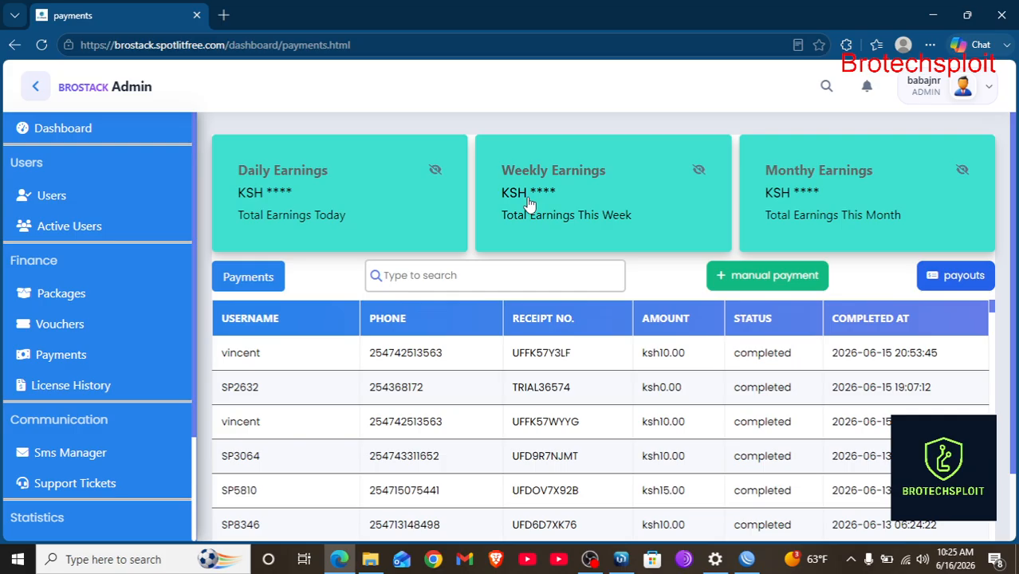
left_click(768, 287)
left_click(431, 199)
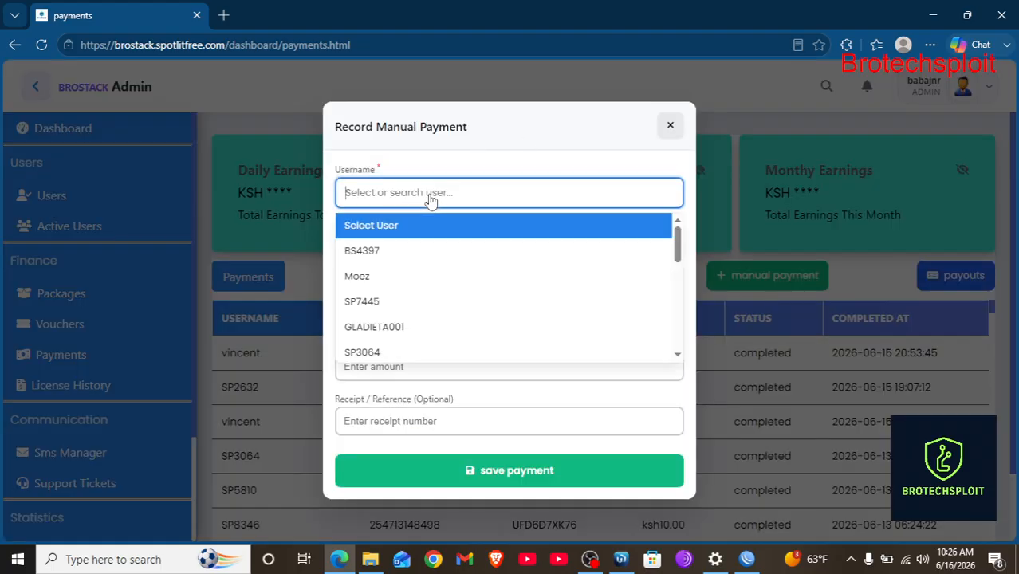
left_click(402, 234)
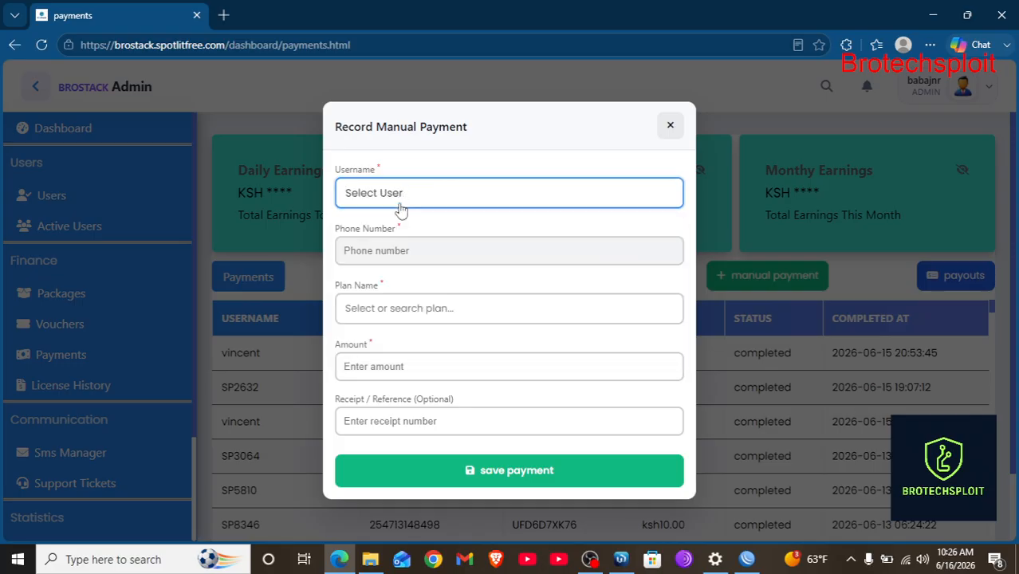
left_click(429, 206)
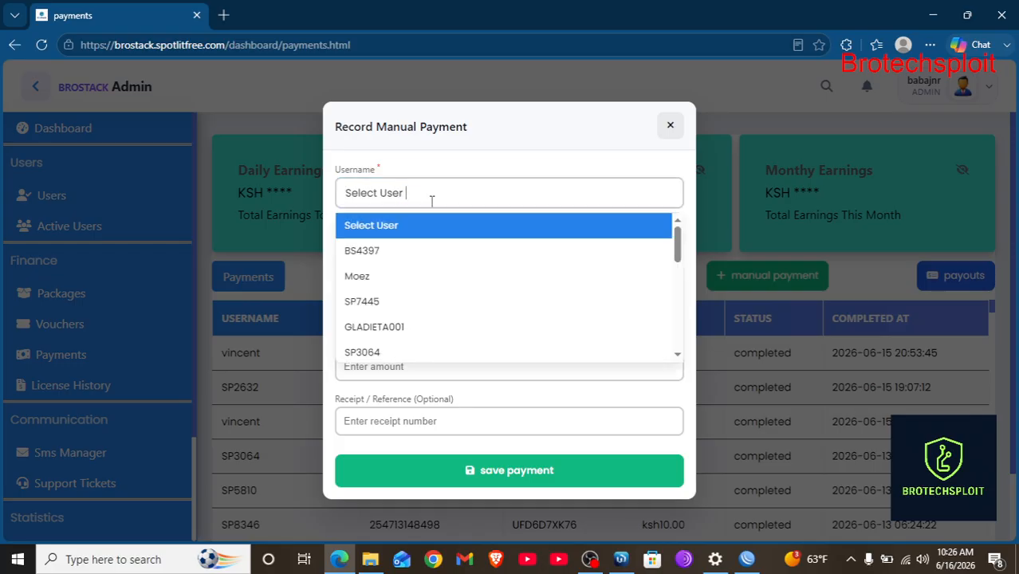
left_click(390, 250)
left_click(406, 316)
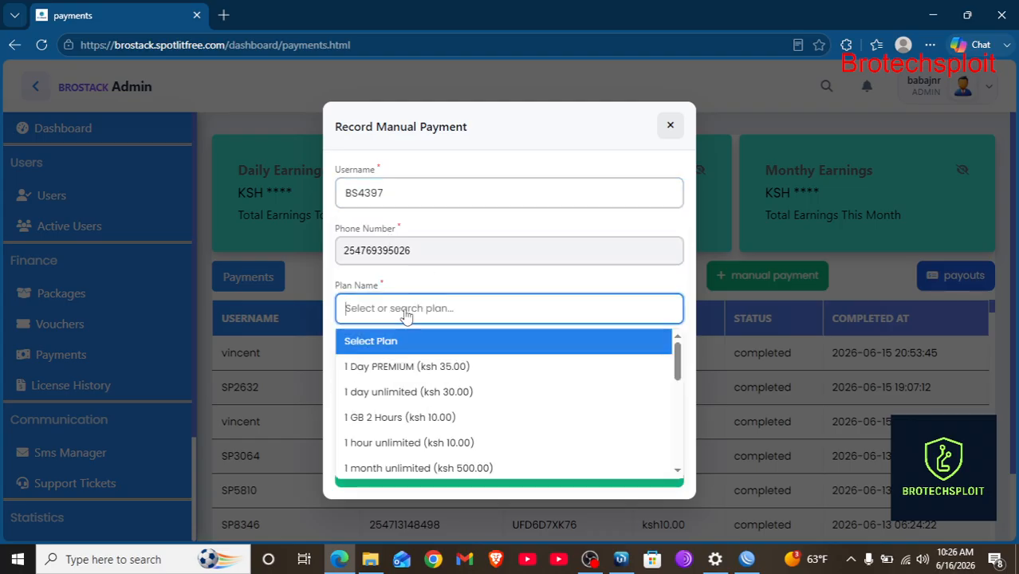
left_click(414, 366)
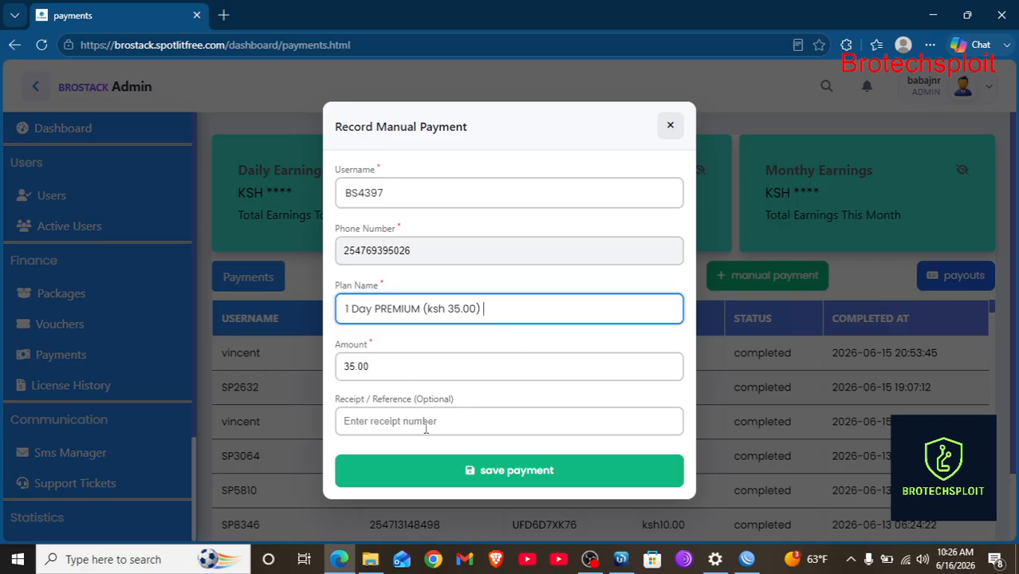
left_click(668, 129)
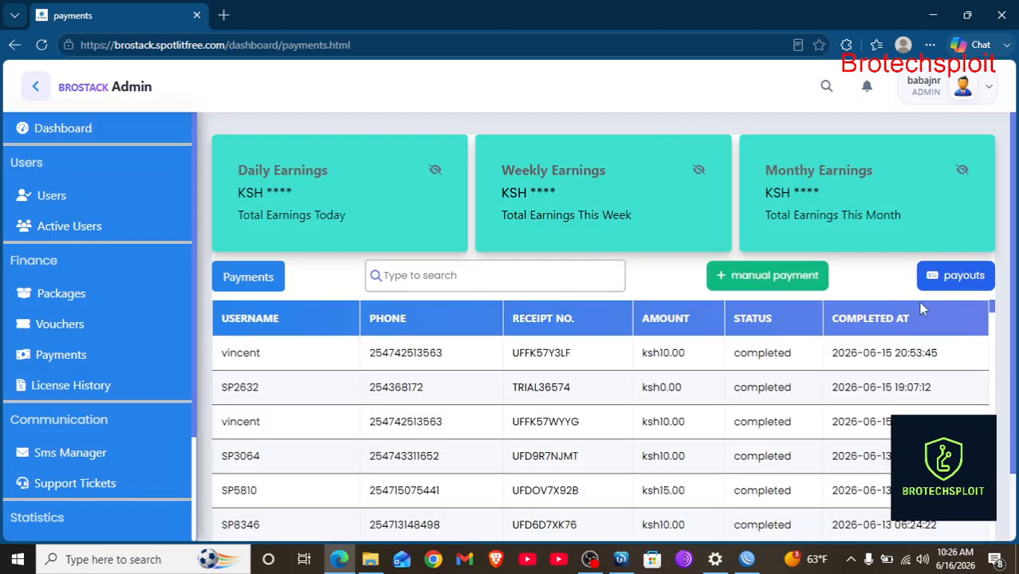
Open the Payouts window and review the pending ksh 10.00 payout and payout history.
left_click(965, 277)
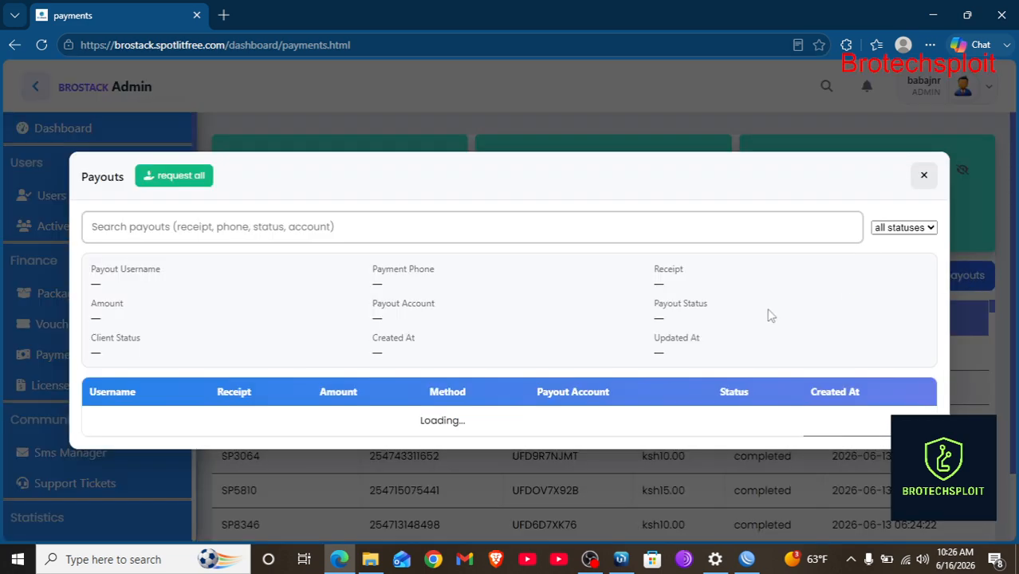
scroll(728, 403, "down", 10)
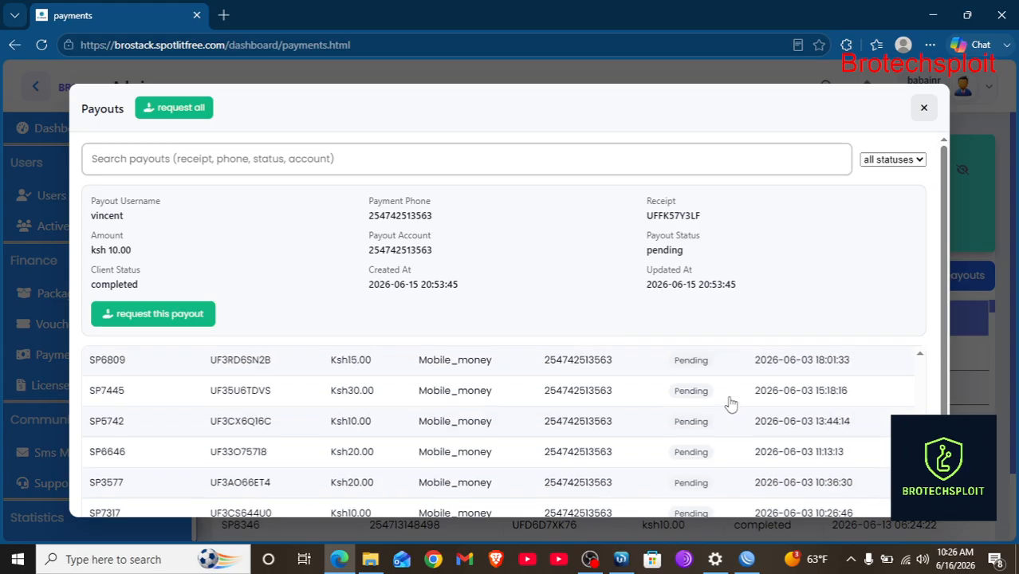
scroll(731, 405, "down", 15)
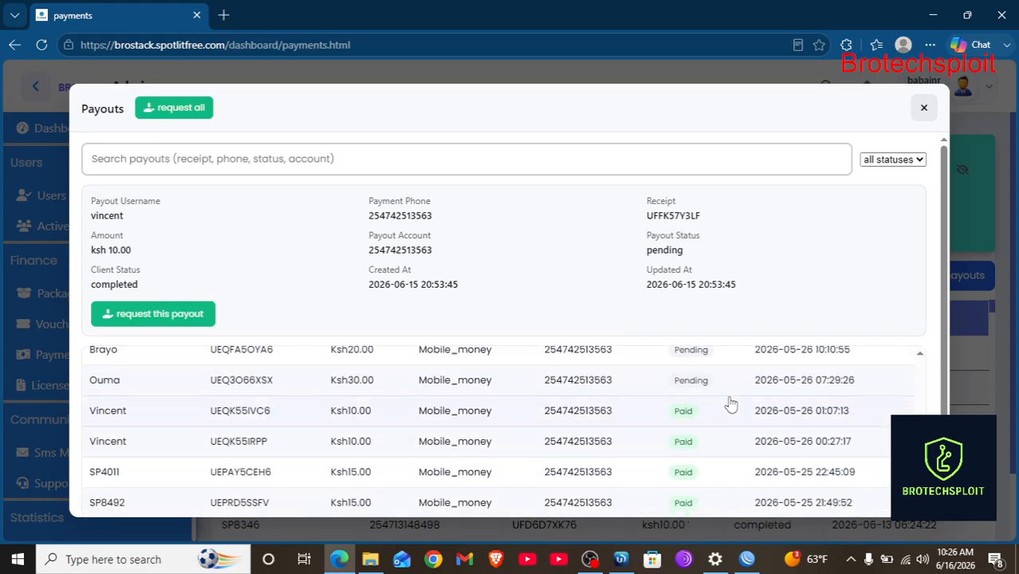
scroll(732, 405, "down", 10)
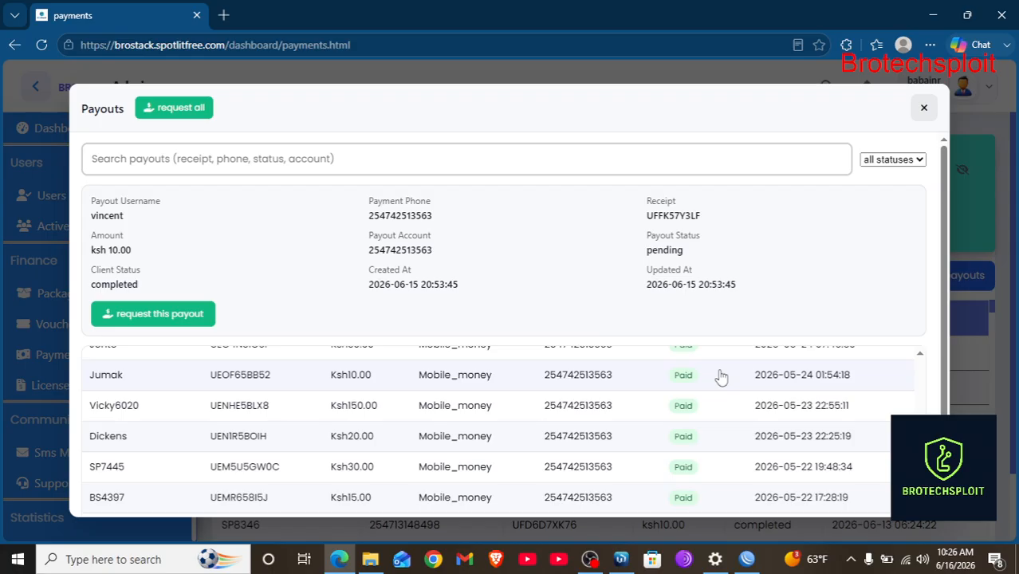
scroll(687, 391, "up", 3)
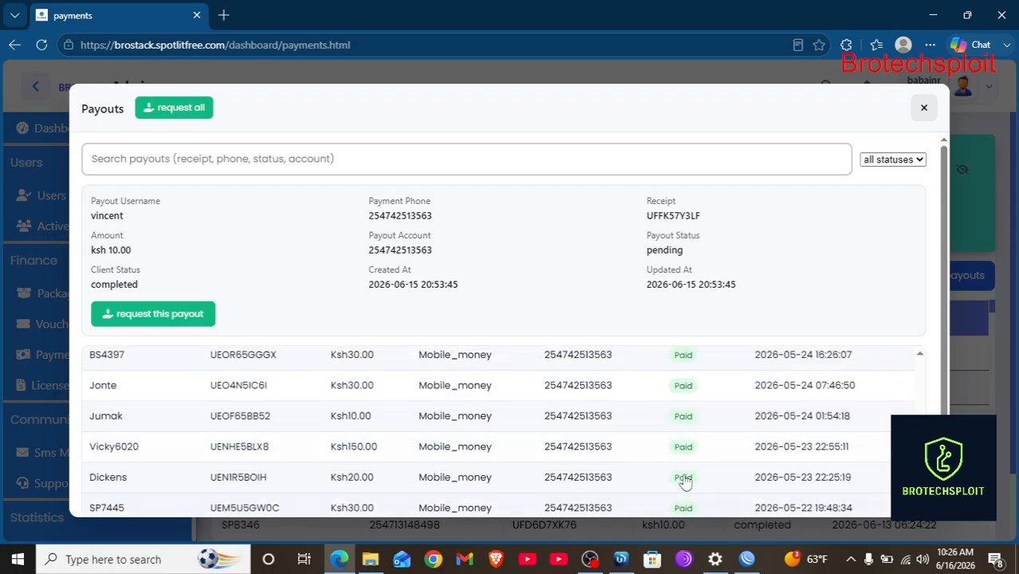
scroll(686, 383, "down", 5)
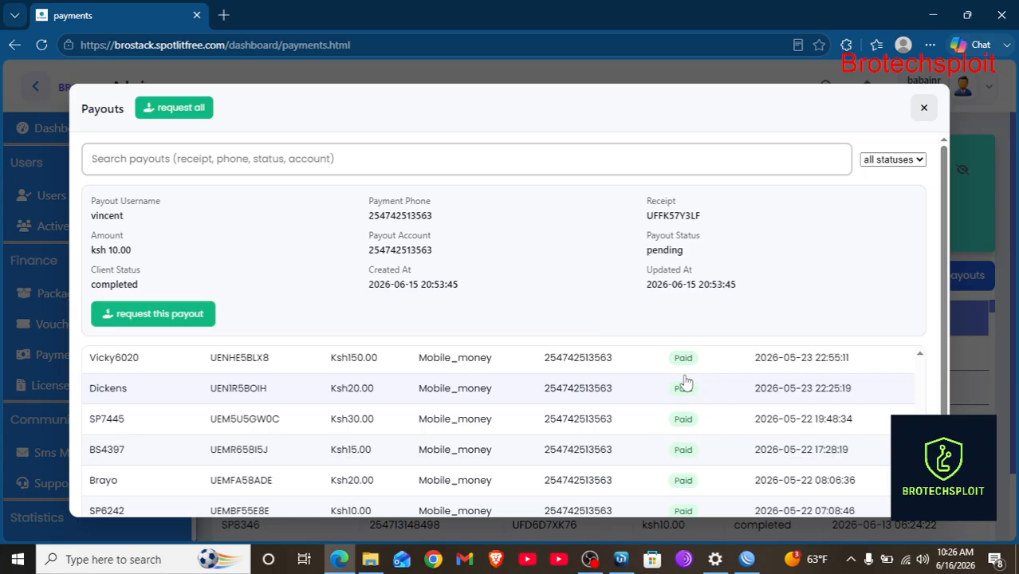
scroll(684, 382, "up", 15)
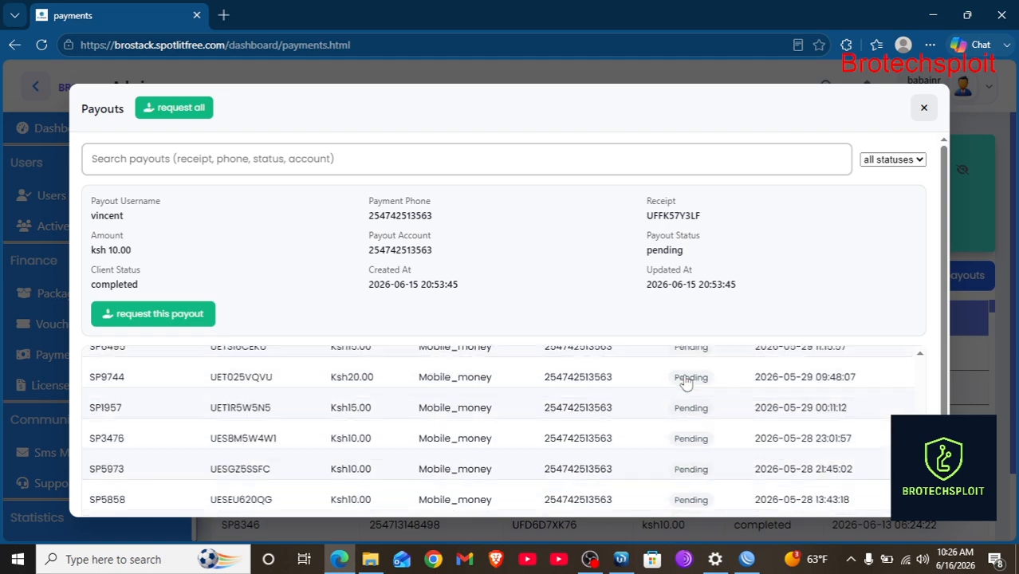
scroll(684, 382, "up", 3)
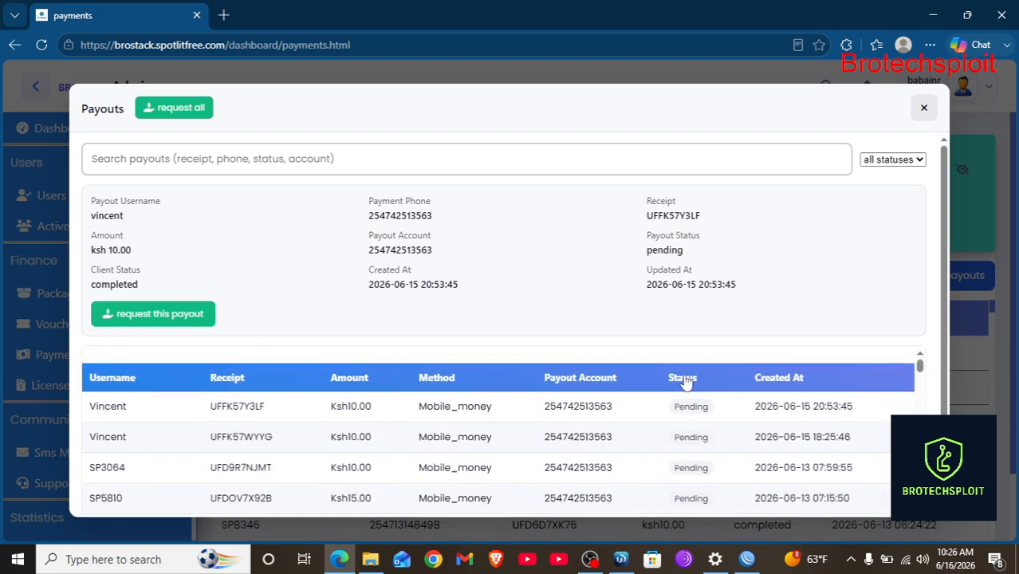
scroll(684, 383, "down", 18)
scroll(684, 383, "down", 10)
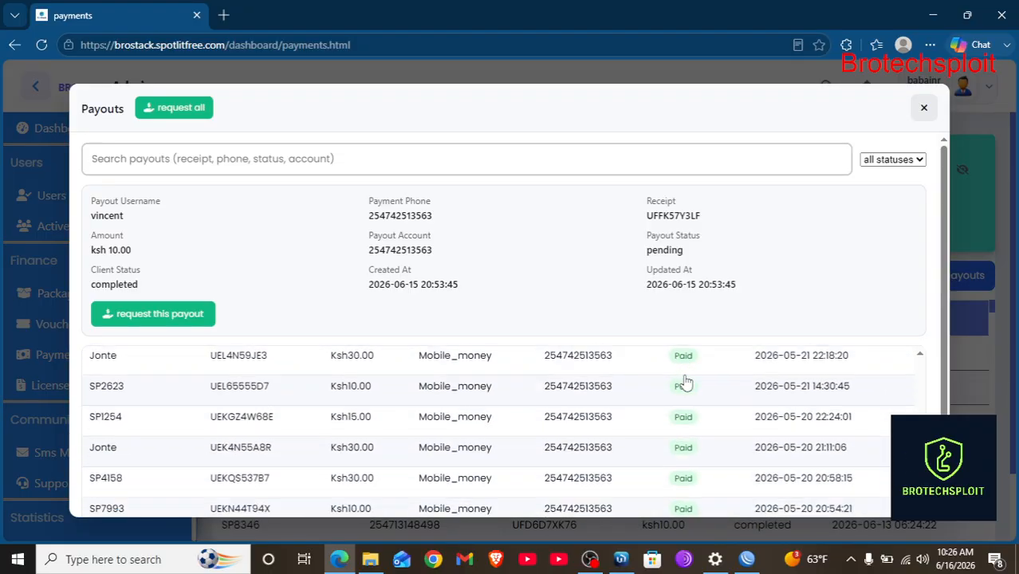
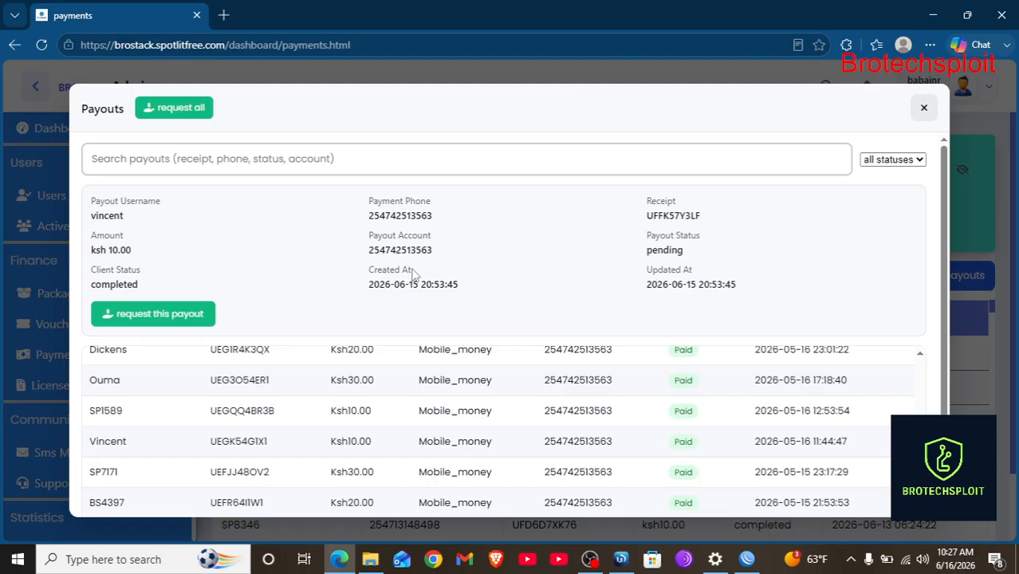
Filter the payouts by status 'paid', review the list, and close the Payouts window.
left_click(886, 158)
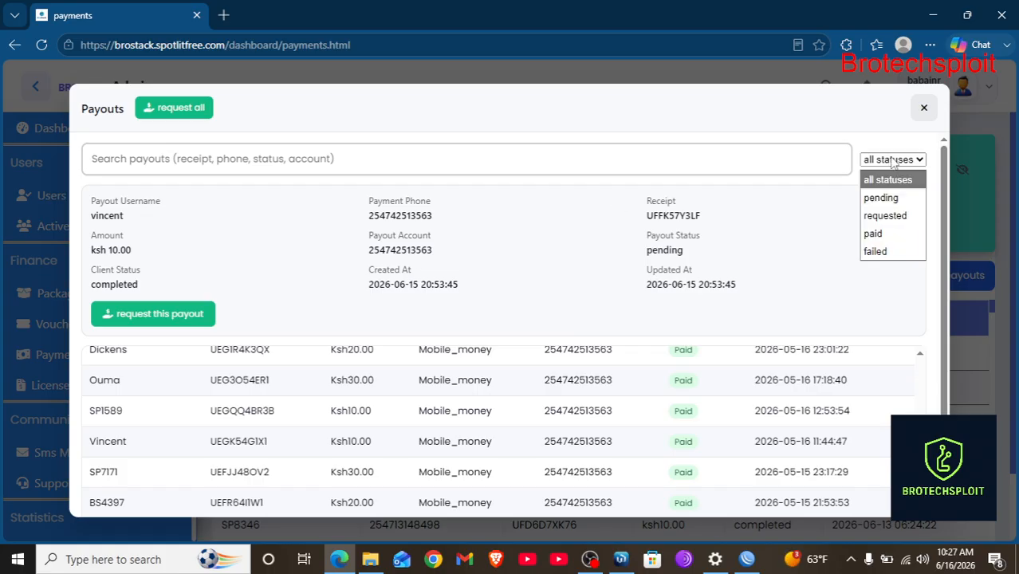
left_click(874, 234)
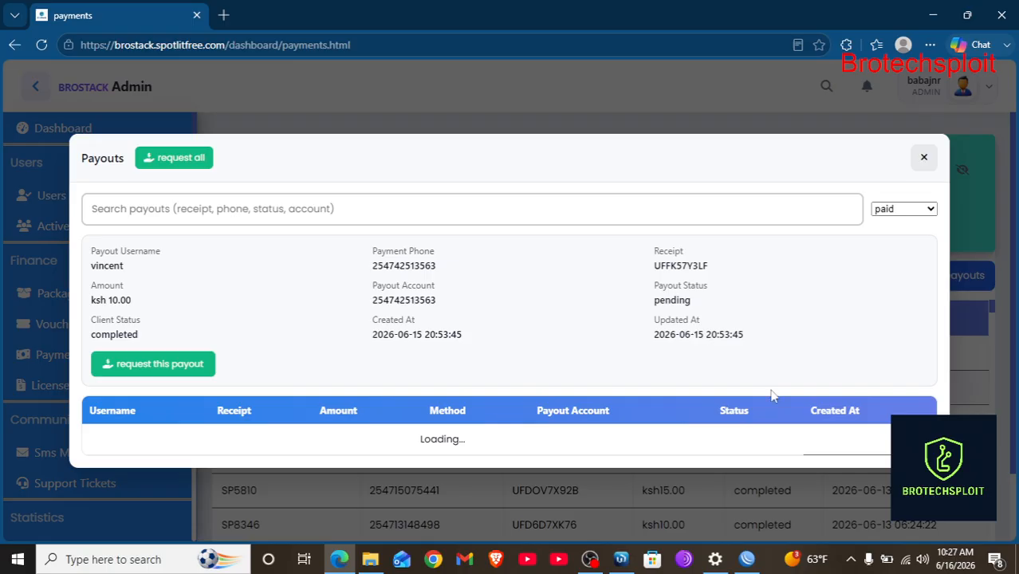
scroll(774, 443, "down", 6)
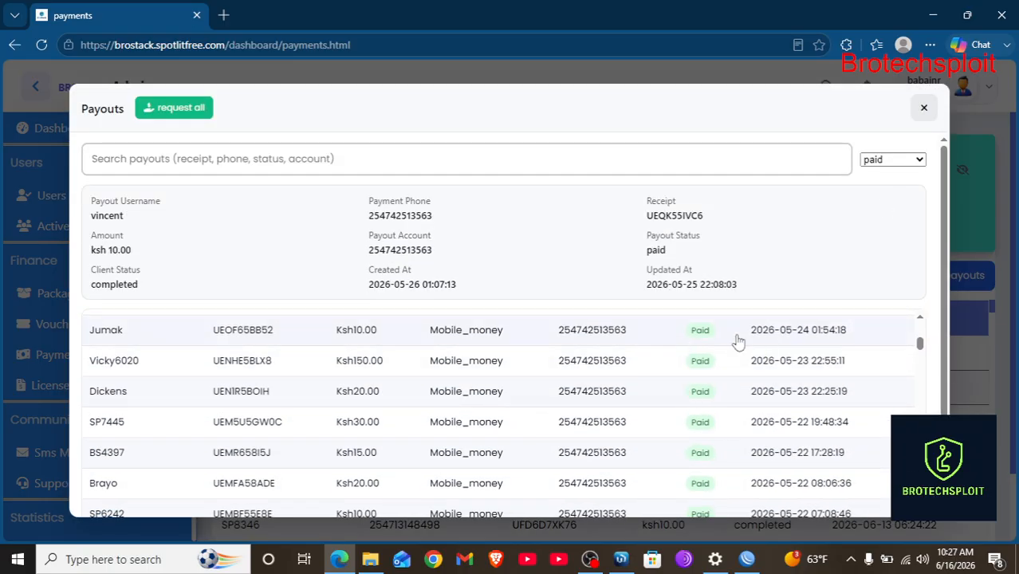
left_click(919, 109)
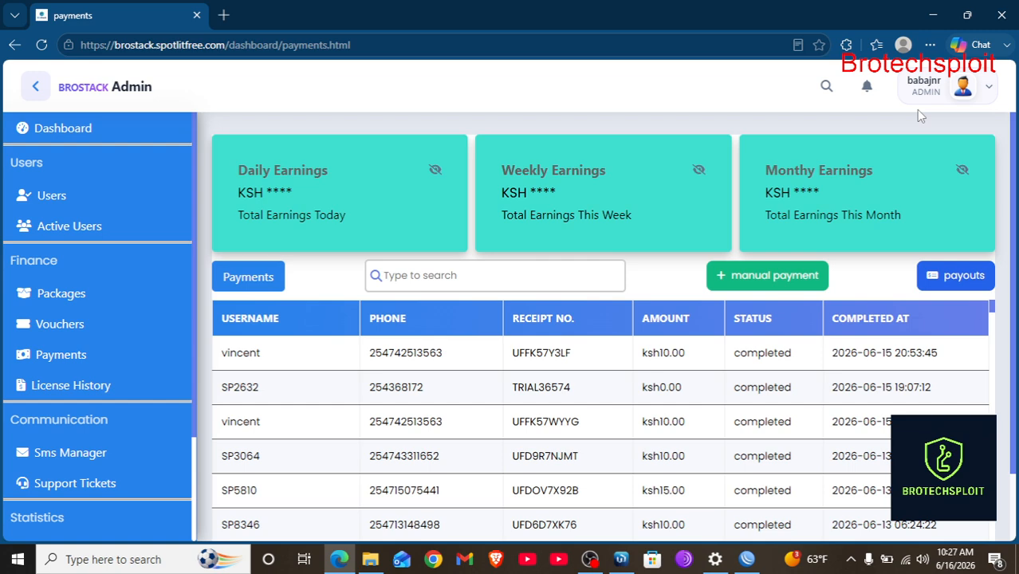
left_click(702, 172)
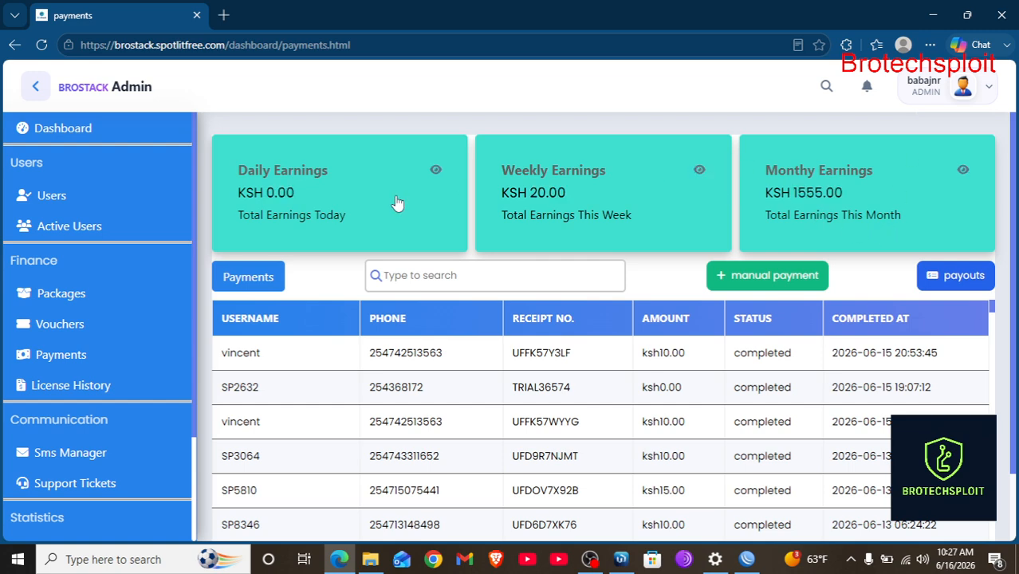
left_click(436, 174)
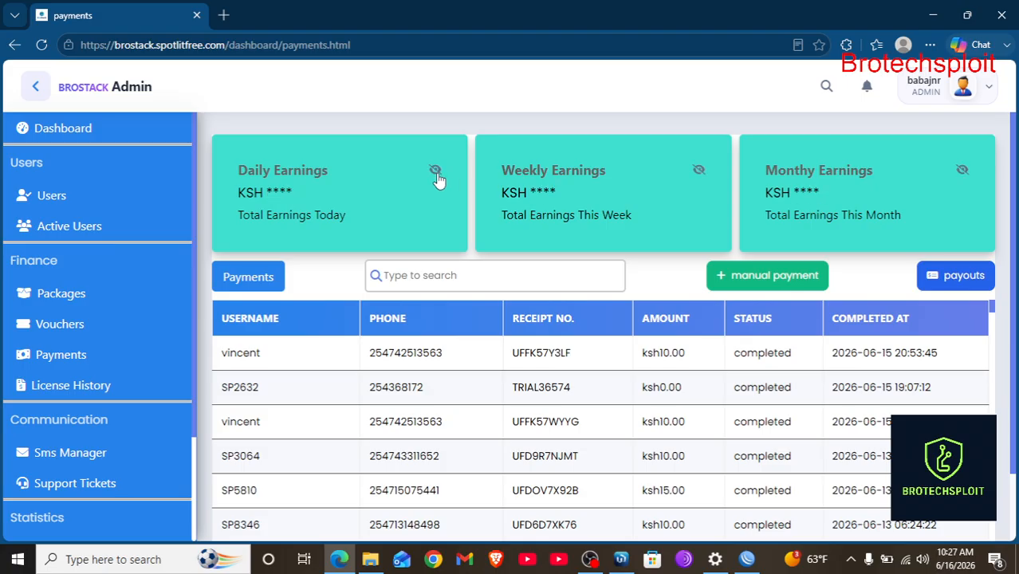
left_click(436, 174)
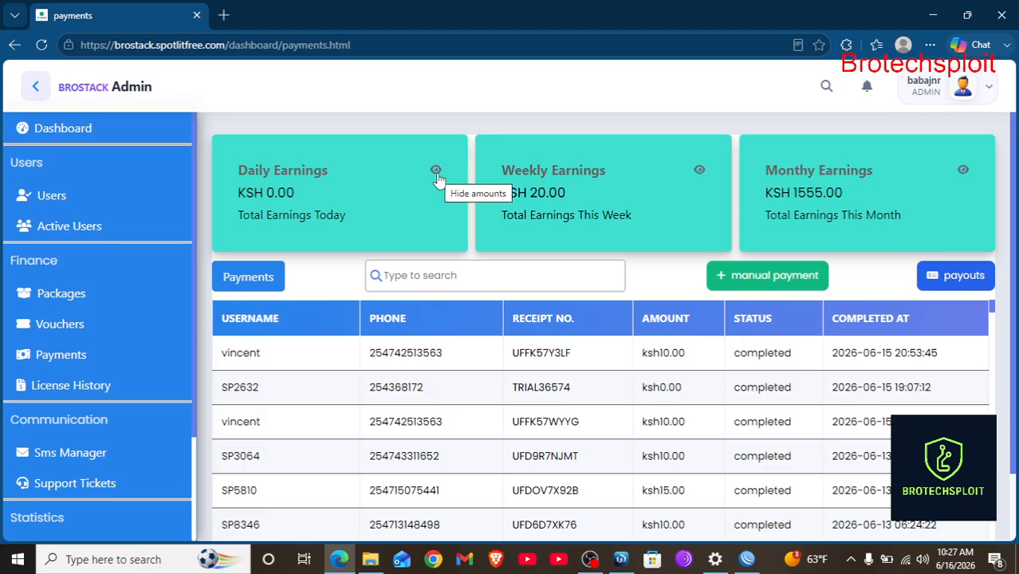
left_click(437, 174)
scroll(483, 280, "down", 1)
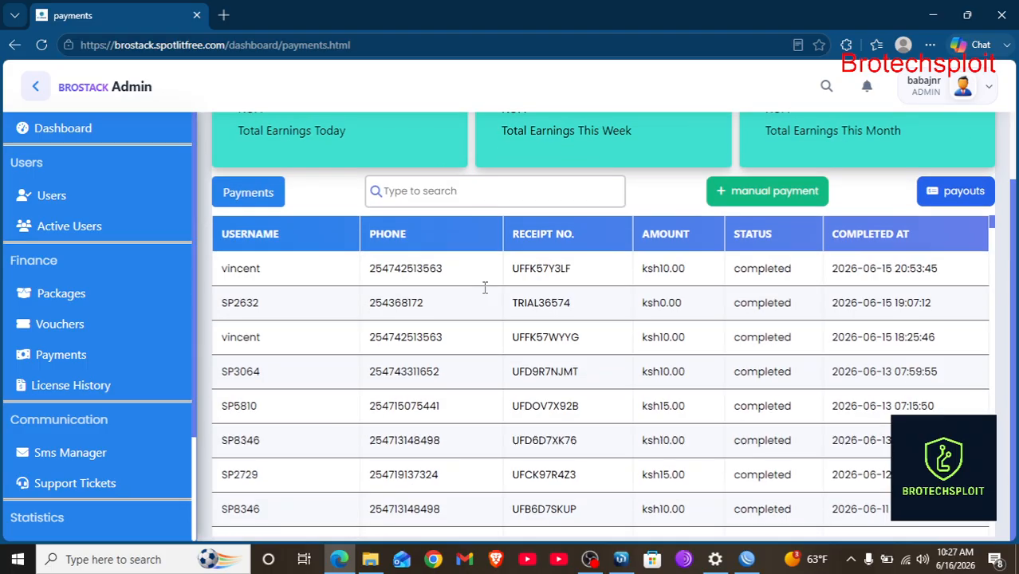
scroll(484, 287, "up", 1)
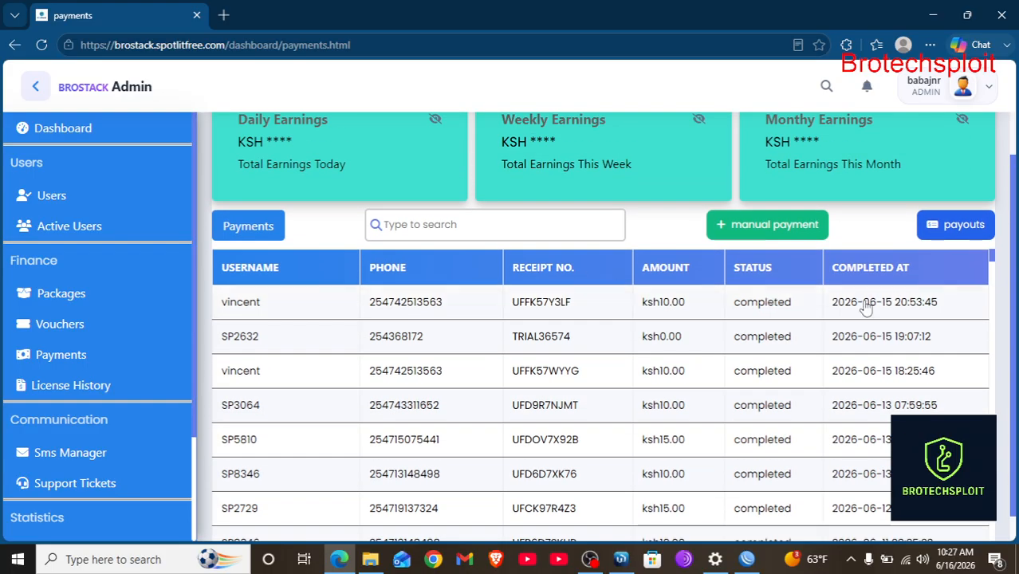
scroll(841, 363, "down", 10)
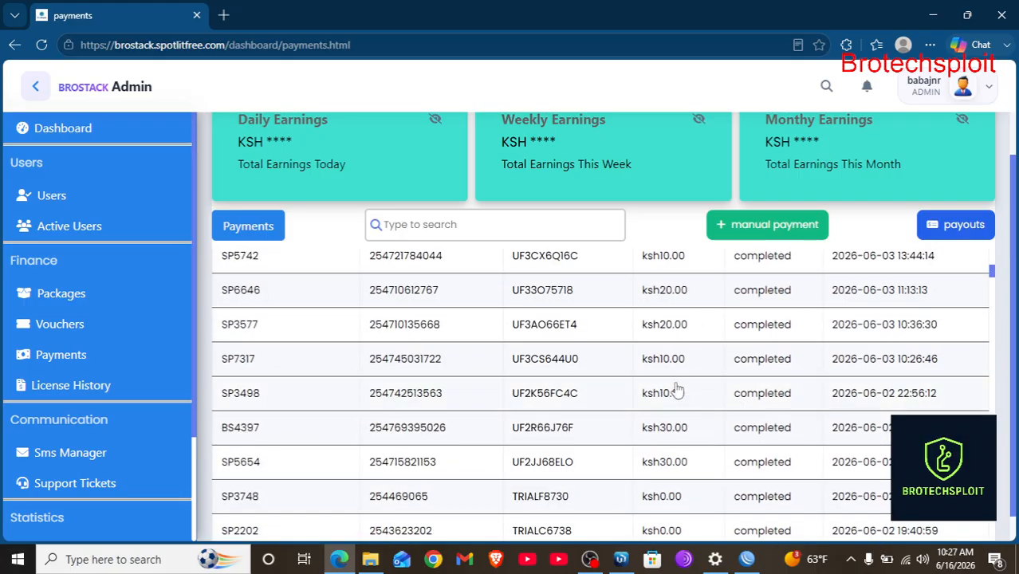
left_click(660, 357)
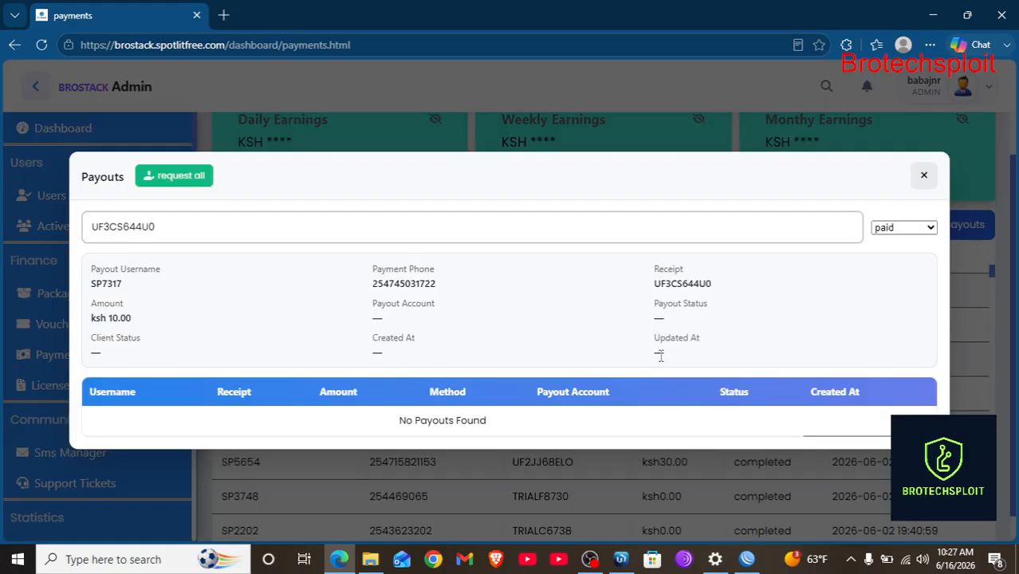
left_click(925, 176)
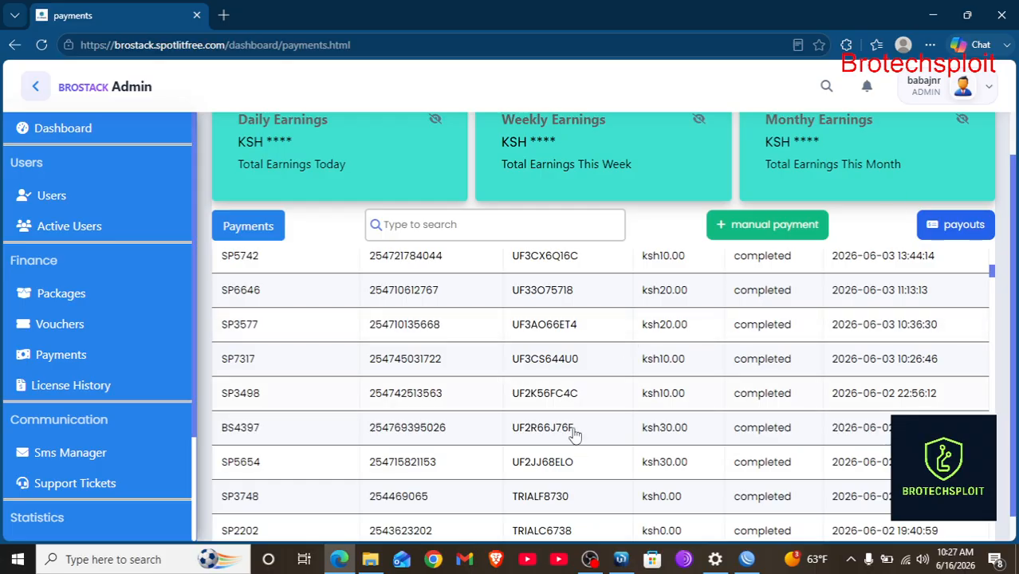
scroll(574, 436, "up", 1)
scroll(576, 437, "up", 10)
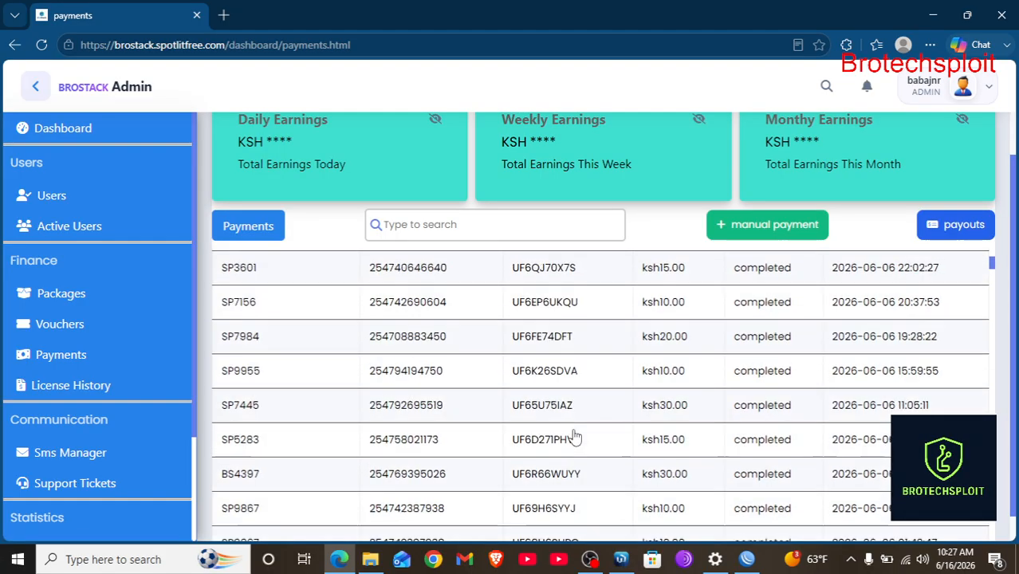
scroll(576, 437, "down", 15)
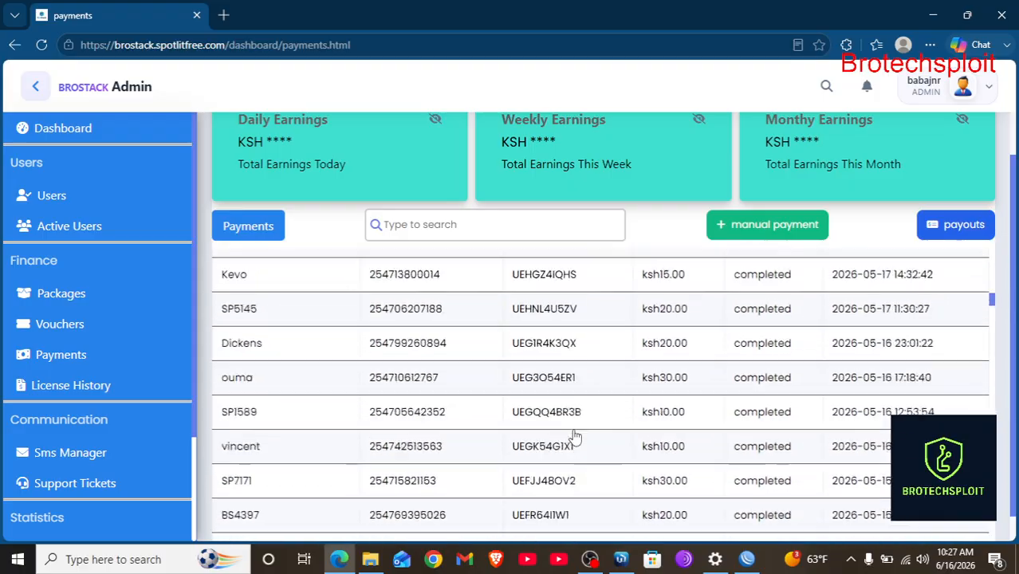
scroll(574, 436, "down", 10)
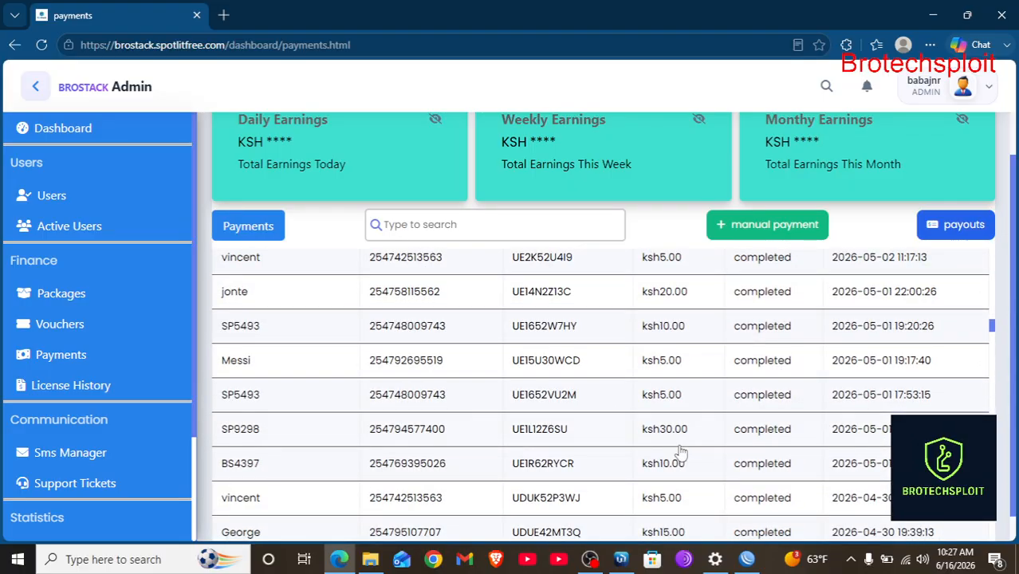
left_click(668, 437)
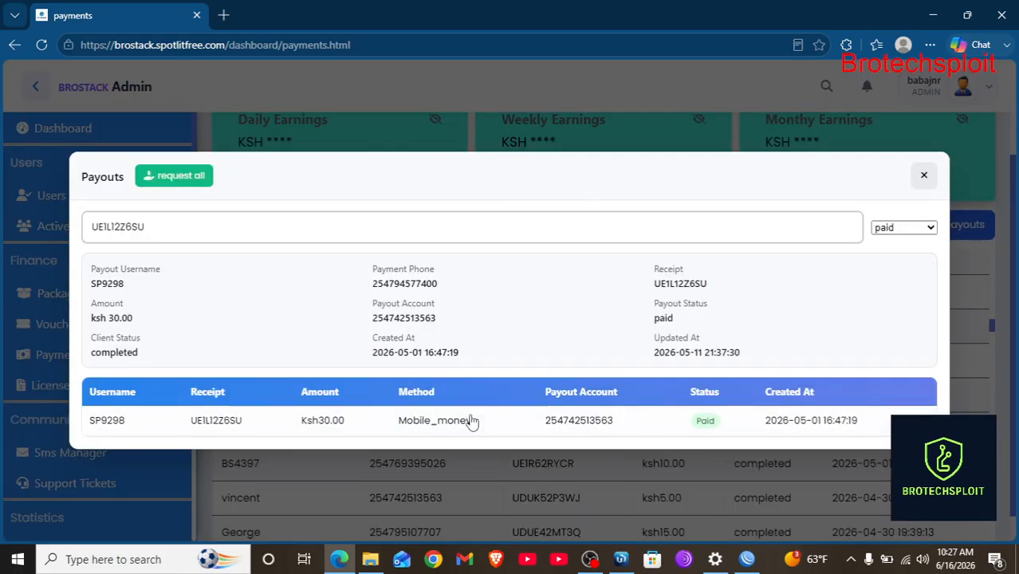
left_click(934, 179)
left_click(690, 319)
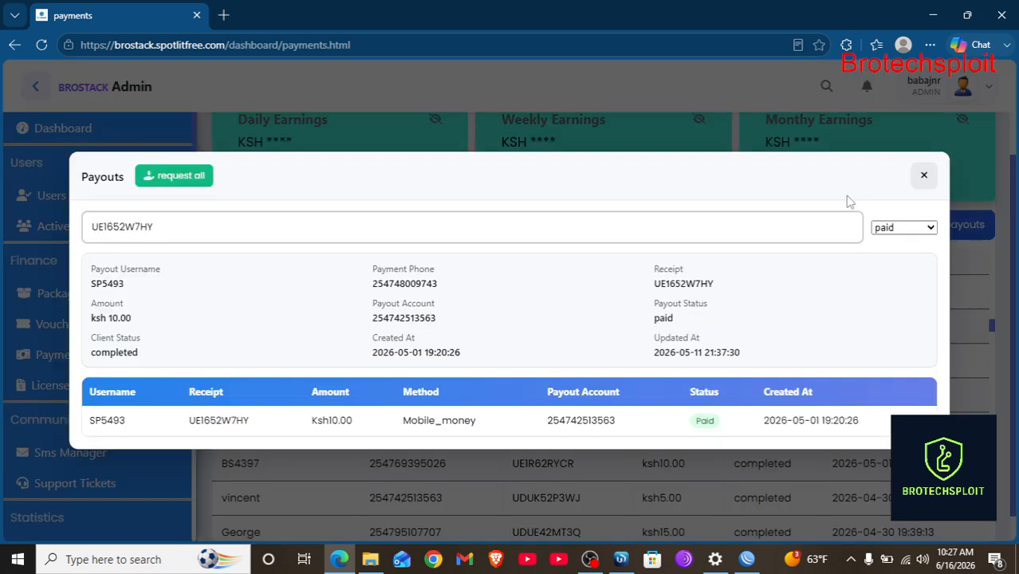
left_click(919, 181)
scroll(860, 261, "up", 10)
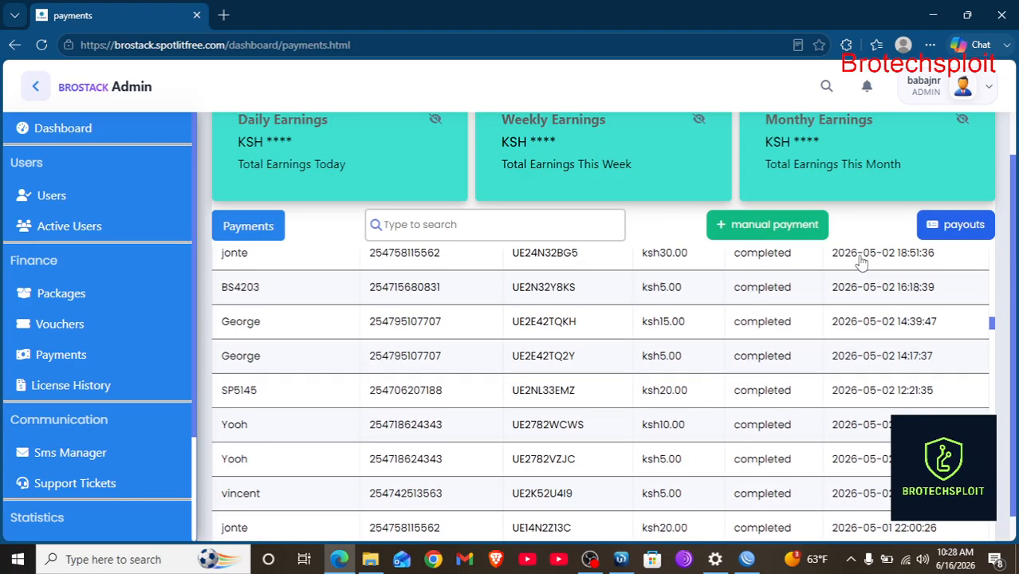
scroll(862, 262, "up", 5)
left_click(424, 255)
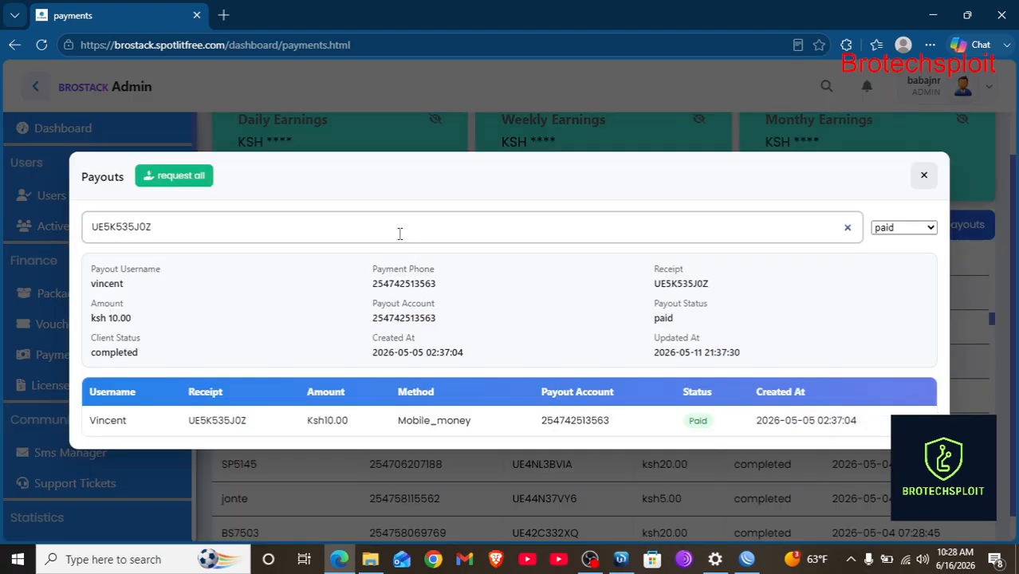
left_click(923, 176)
left_click(426, 226)
Search the payments table for the user's username, then go to License History.
type("vi")
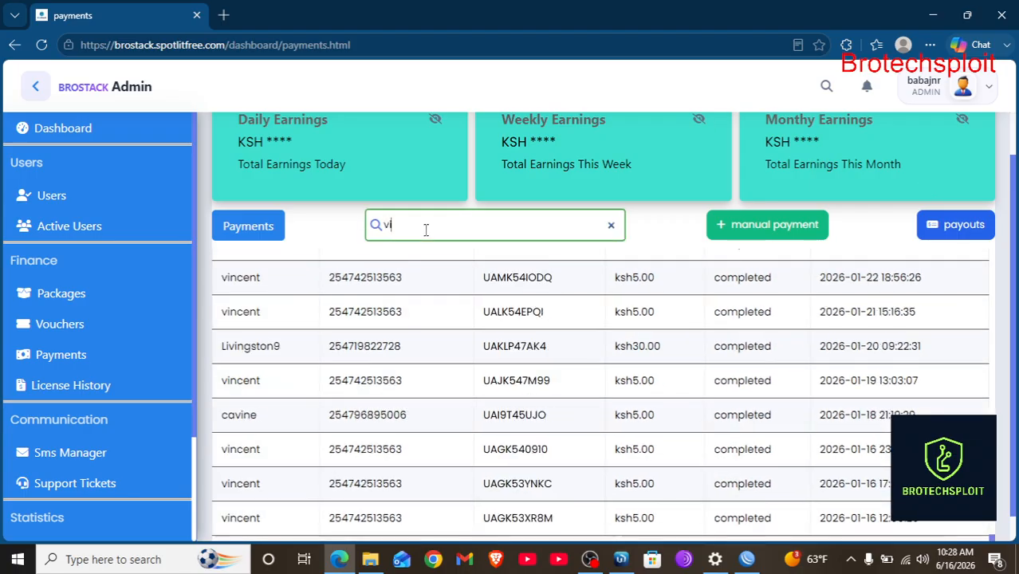
type("nce")
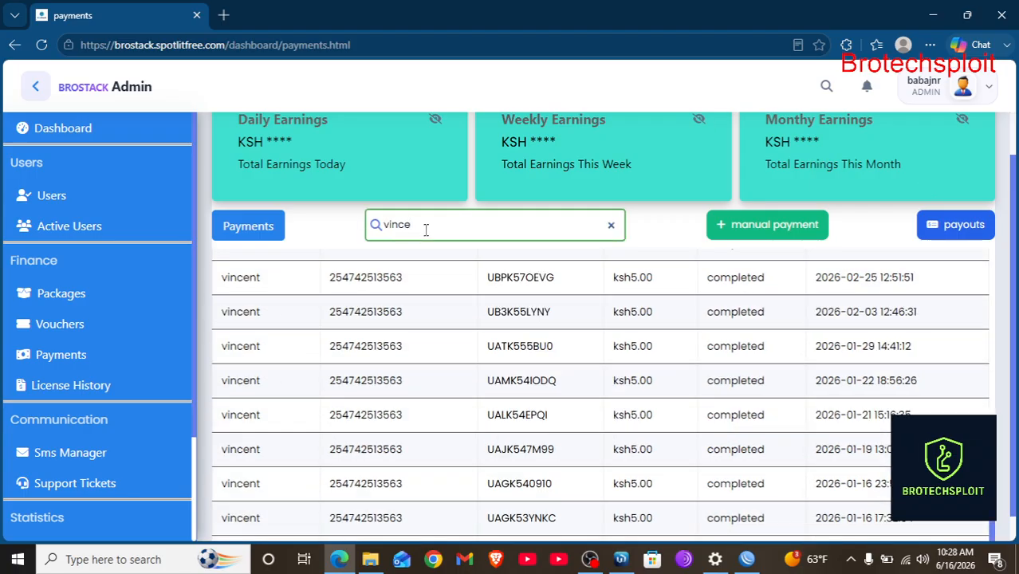
scroll(448, 269, "up", 3)
scroll(496, 228, "up", 2)
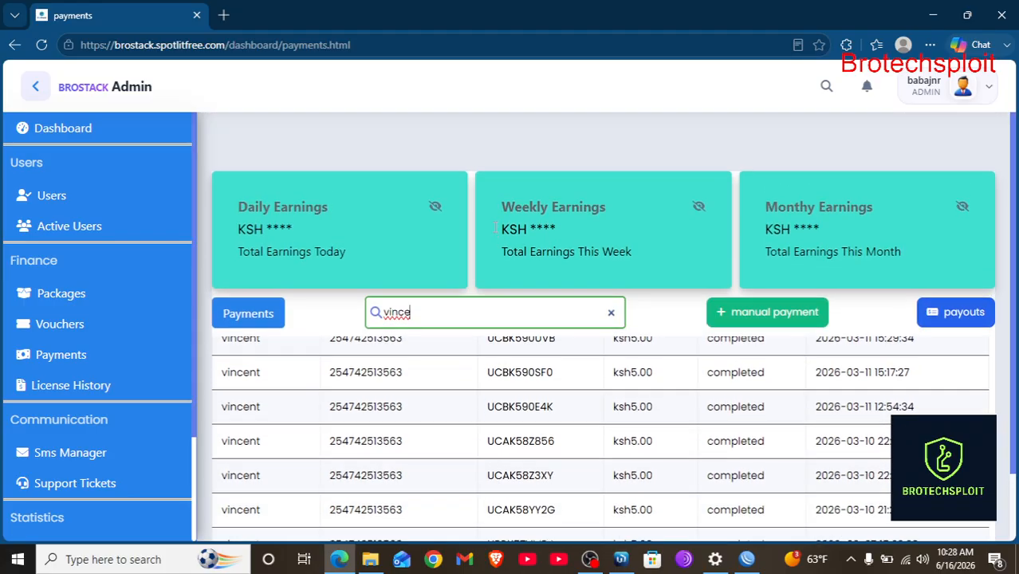
scroll(496, 228, "down", 1)
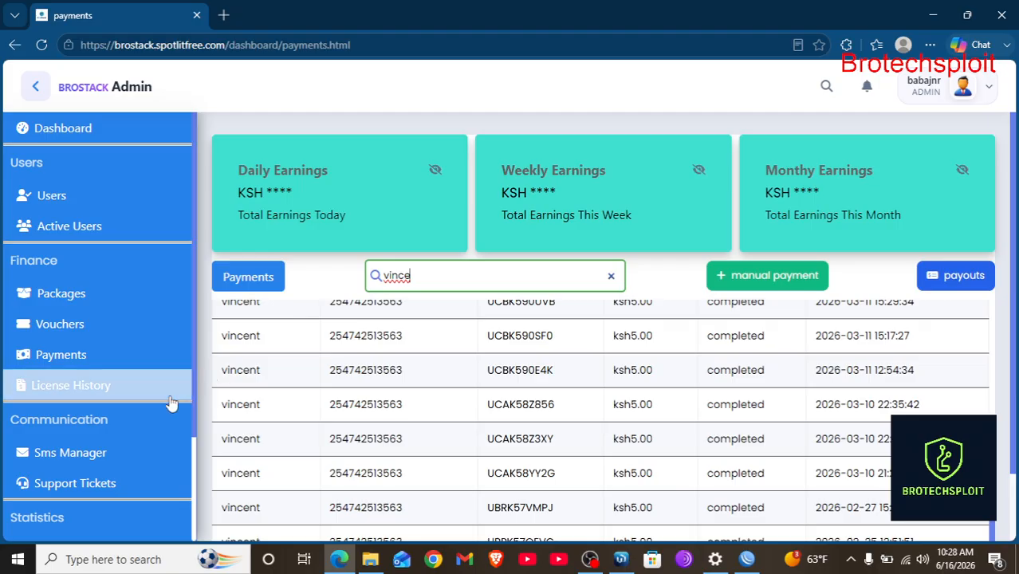
scroll(128, 427, "down", 1)
scroll(115, 430, "down", 1)
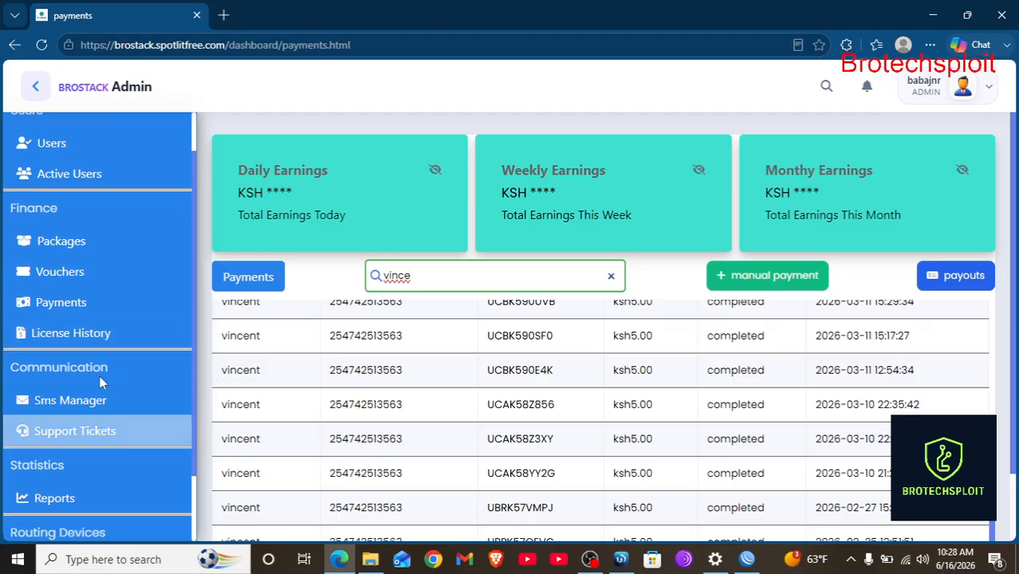
left_click(92, 334)
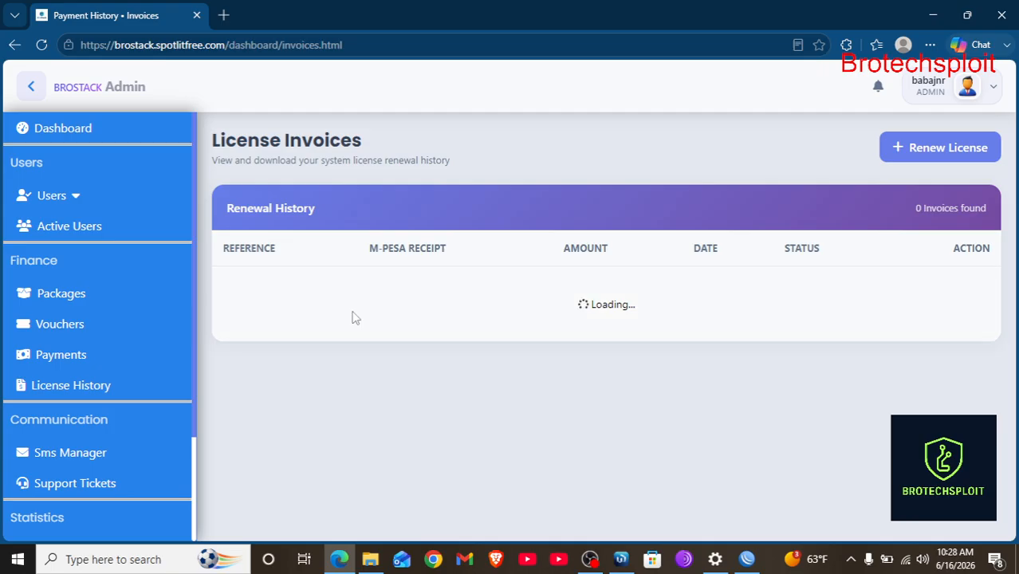
Scroll through the Renewal History table of seven successful Ksh 1.00 license invoices.
scroll(626, 292, "down", 2)
scroll(626, 291, "up", 2)
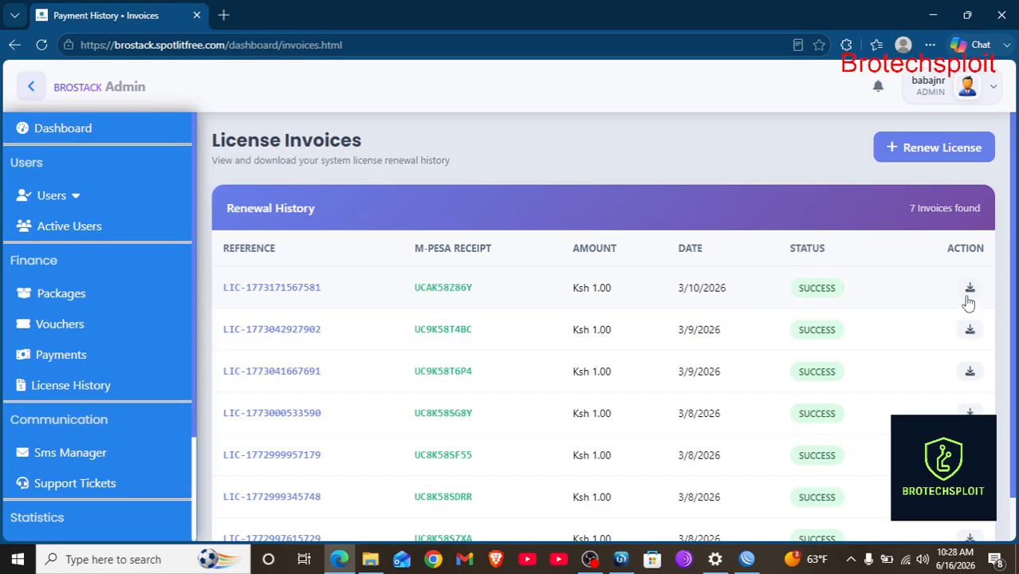
Start a new Ksh 500.00 license renewal invoice and scroll through its details.
left_click(925, 148)
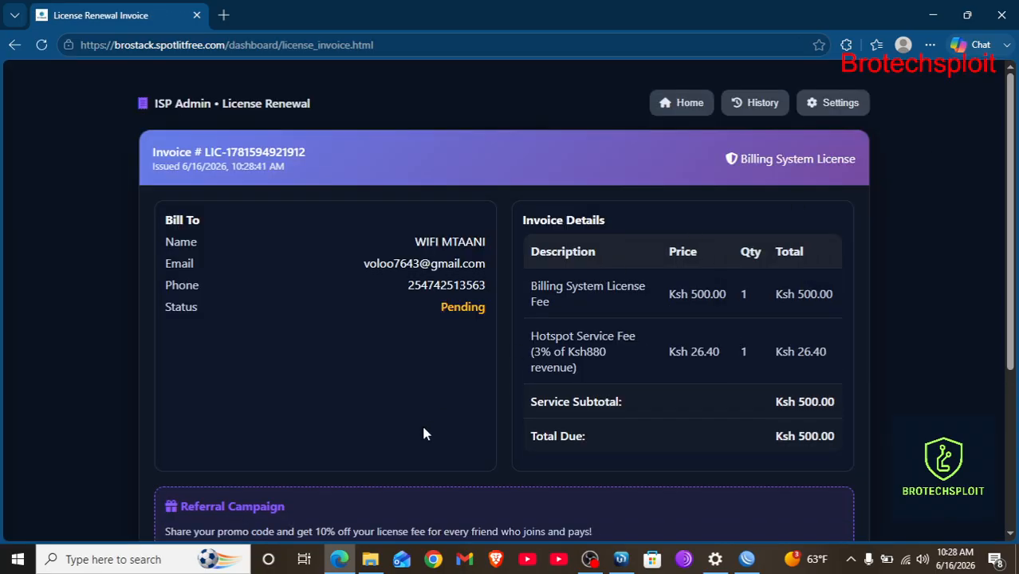
scroll(423, 433, "down", 5)
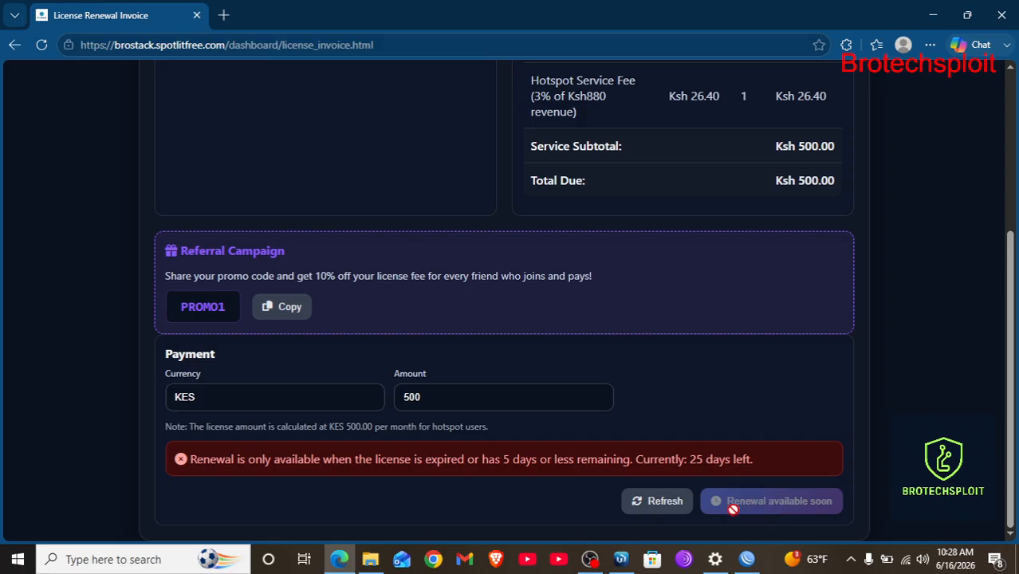
scroll(716, 283, "up", 3)
scroll(715, 283, "down", 1)
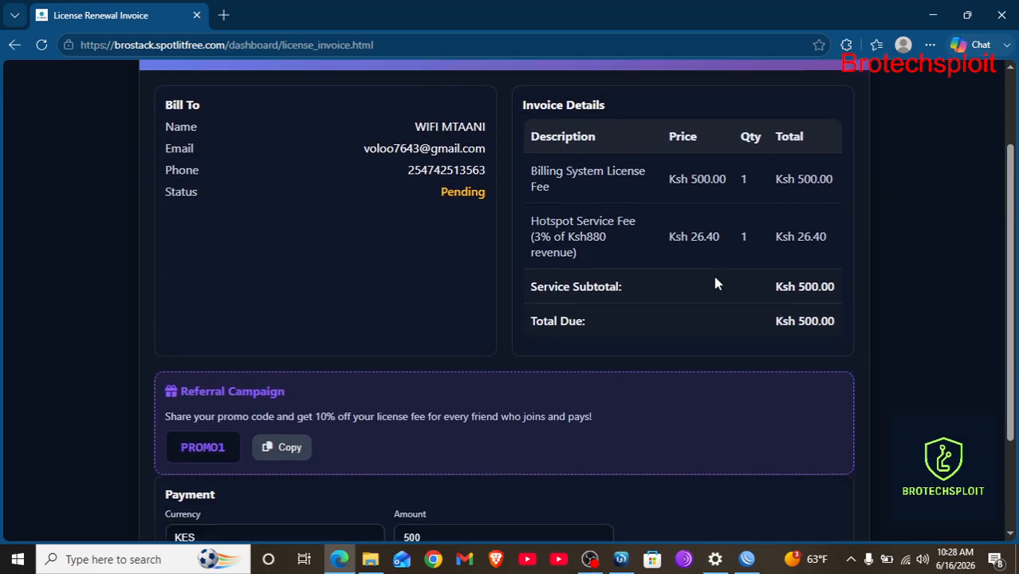
scroll(714, 282, "down", 2)
scroll(714, 283, "up", 3)
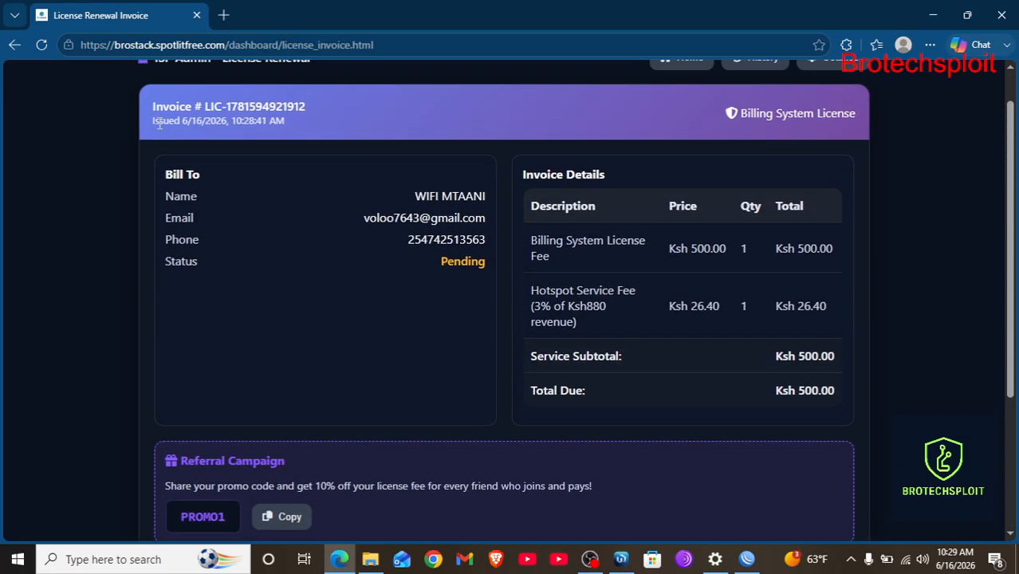
scroll(159, 125, "up", 1)
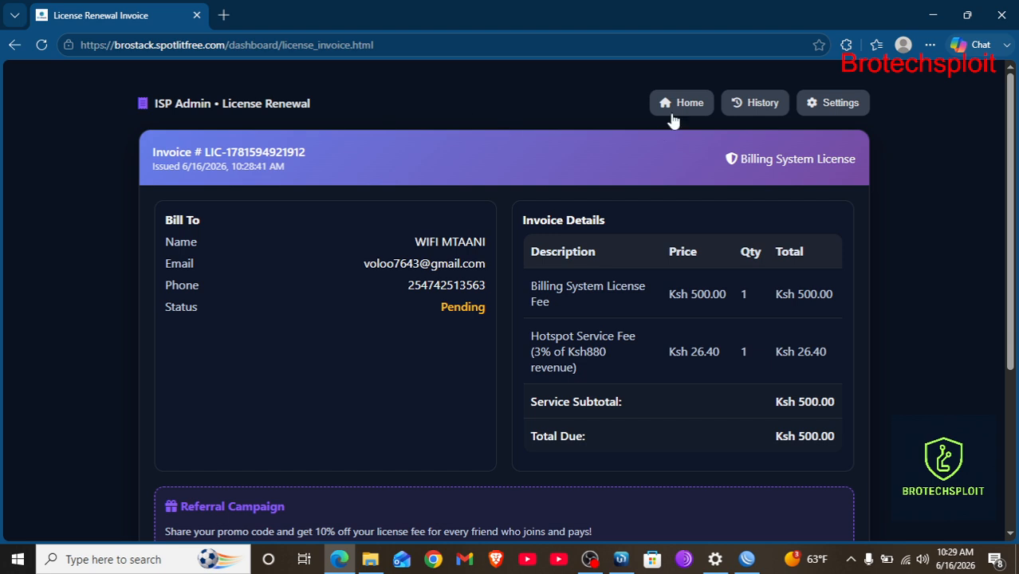
Return to the license invoice history, then go to the Sms Manager page.
left_click(750, 112)
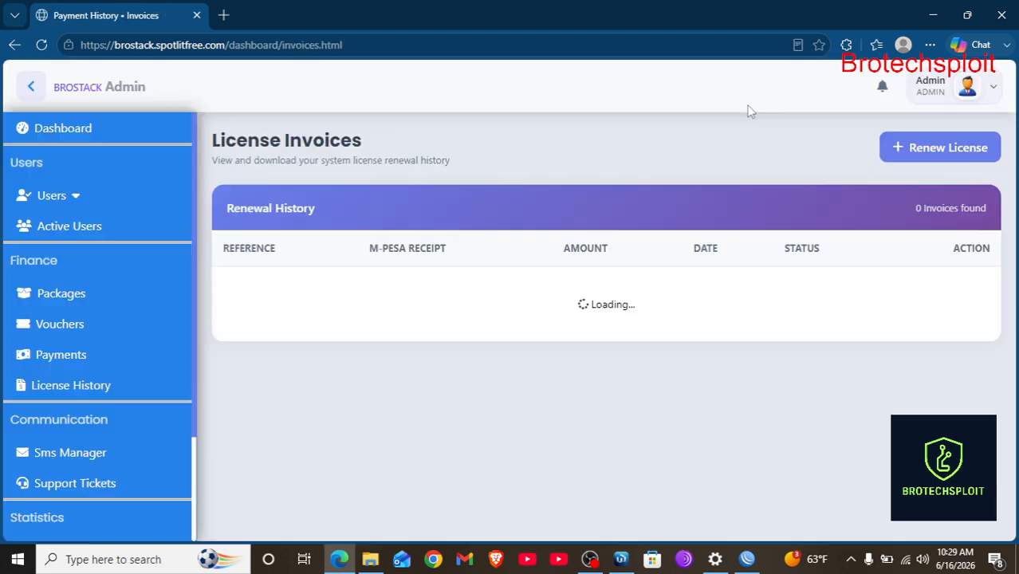
scroll(563, 353, "down", 1)
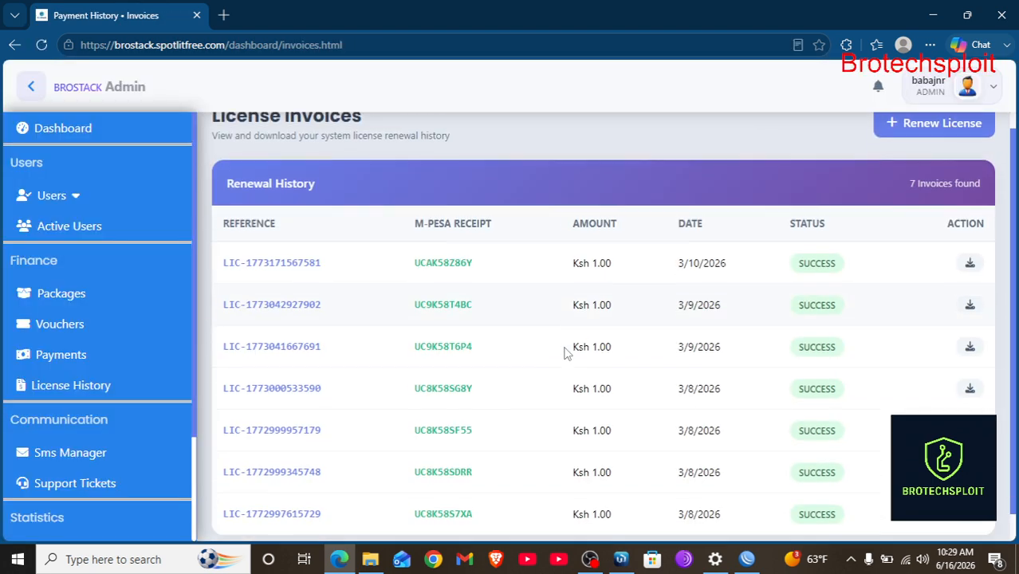
scroll(118, 445, "down", 3)
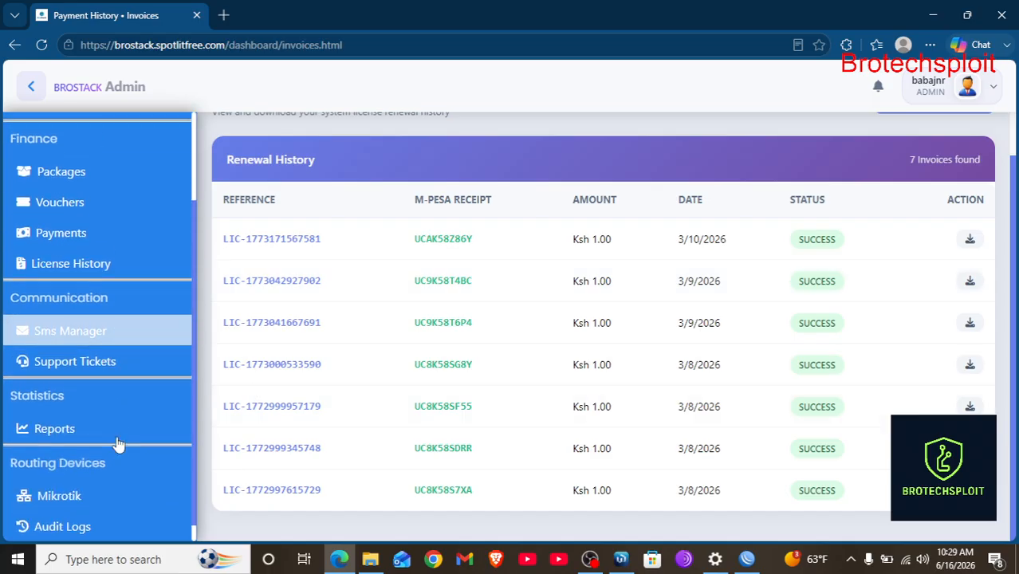
left_click(71, 316)
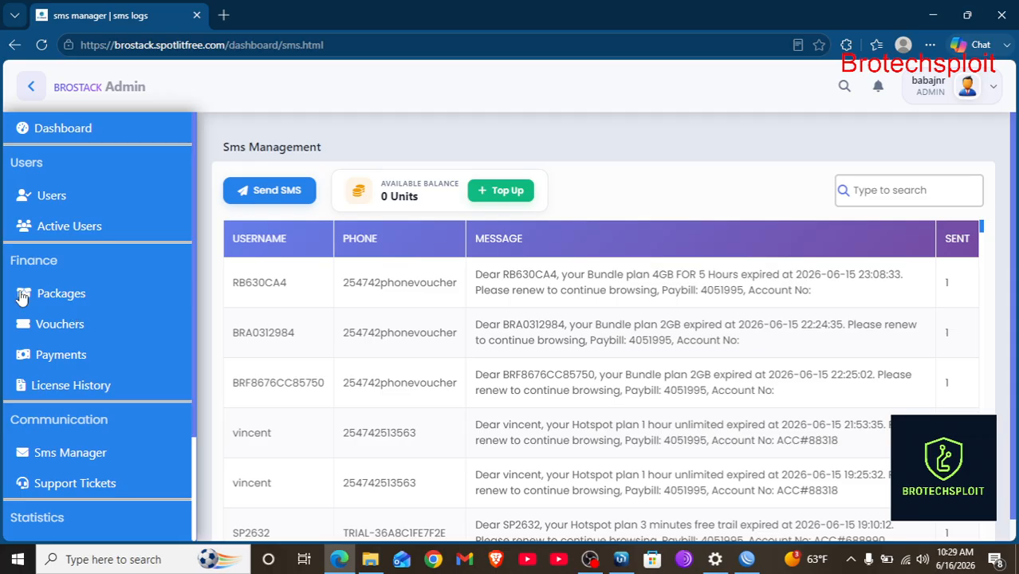
Send the SMS 'hello' to the searched client, then bring up the Top Up SMS Units form.
left_click(271, 191)
left_click(413, 252)
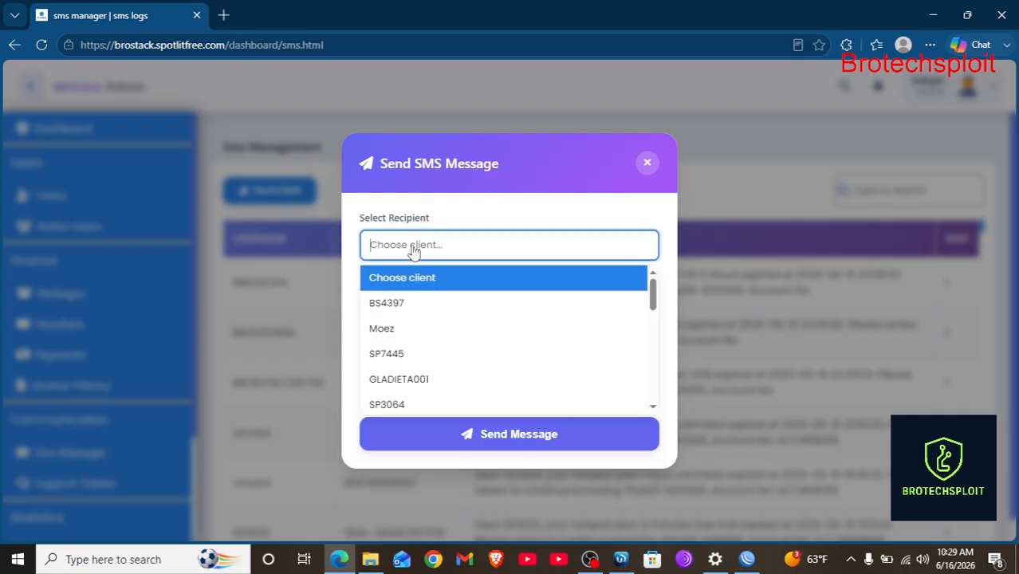
type("vin")
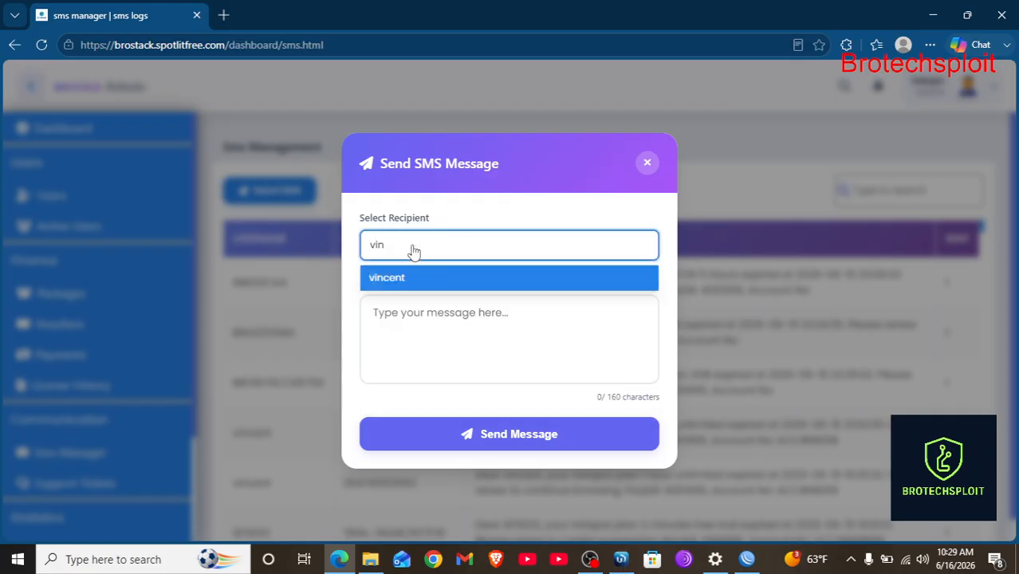
key("BackSpace")
left_click(414, 284)
left_click(404, 314)
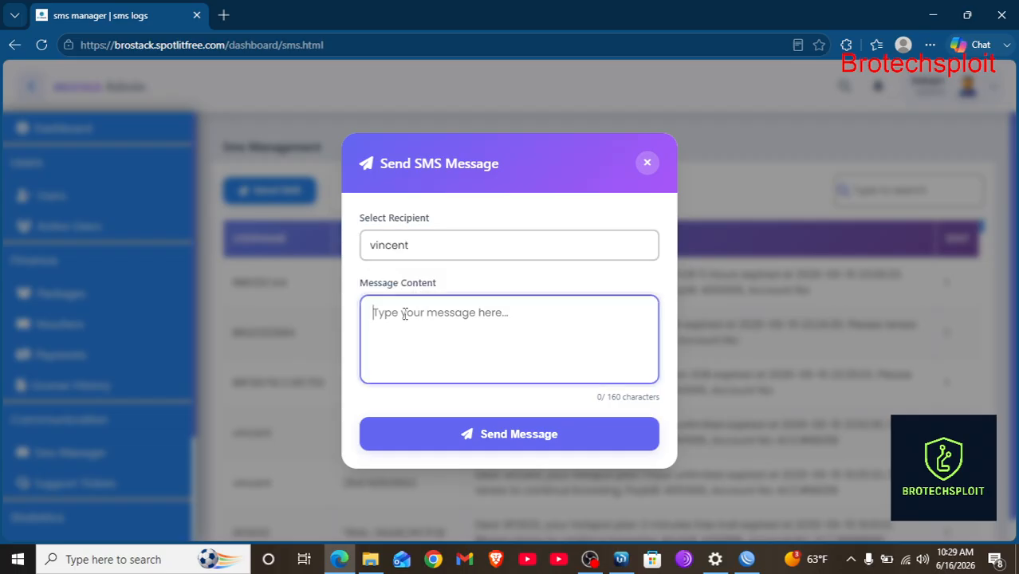
type("hello")
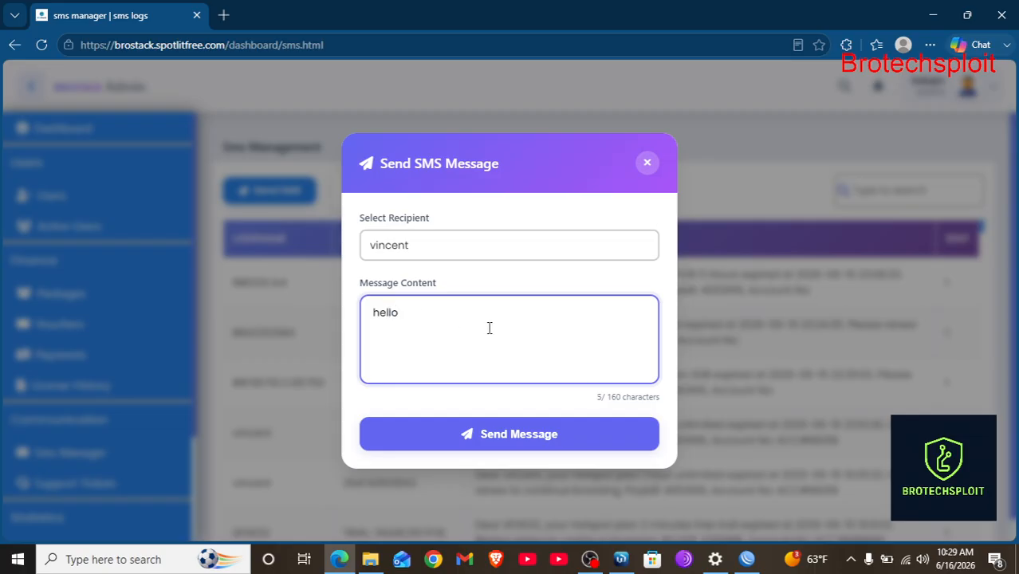
left_click(507, 438)
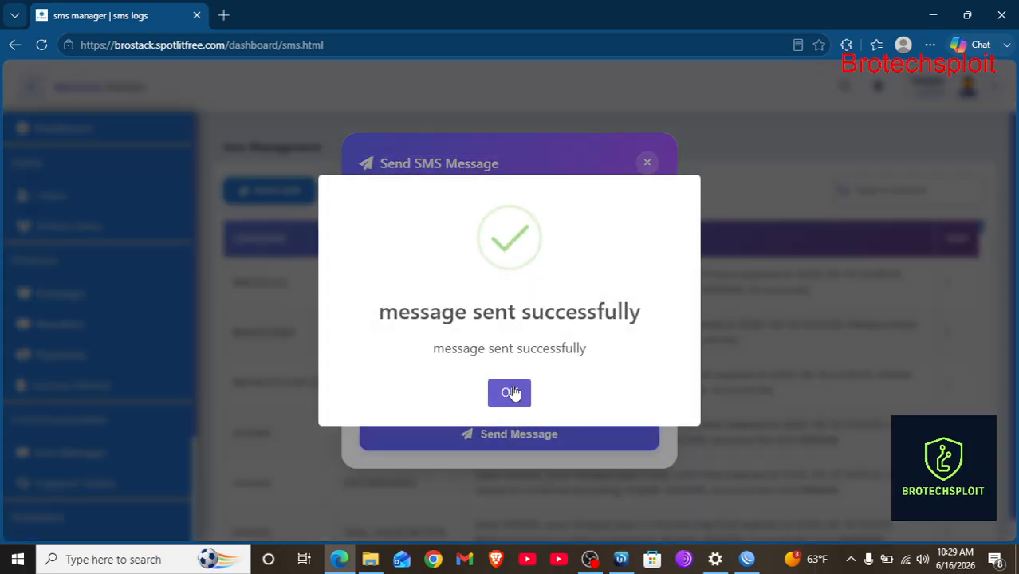
left_click(510, 393)
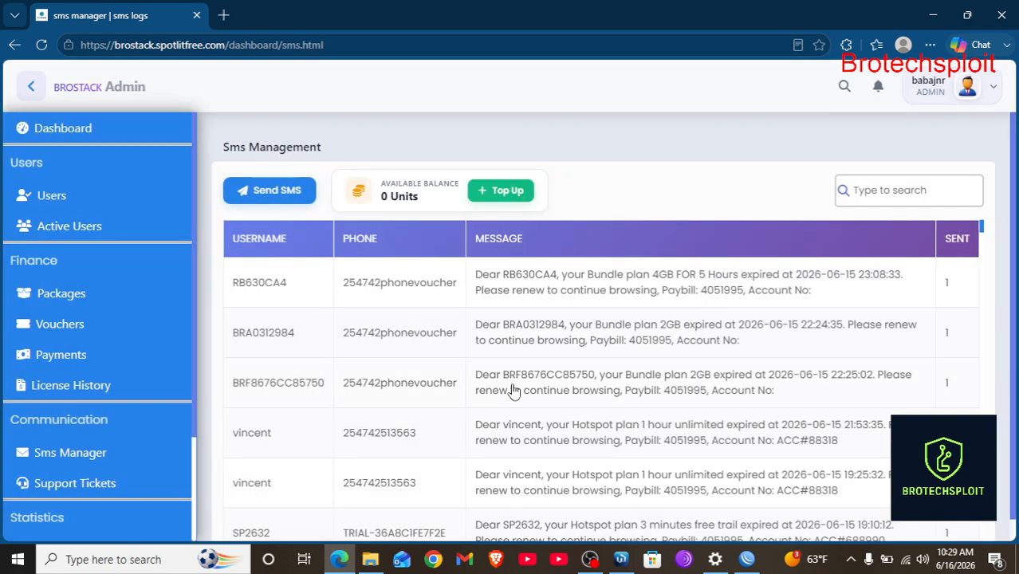
left_click(497, 191)
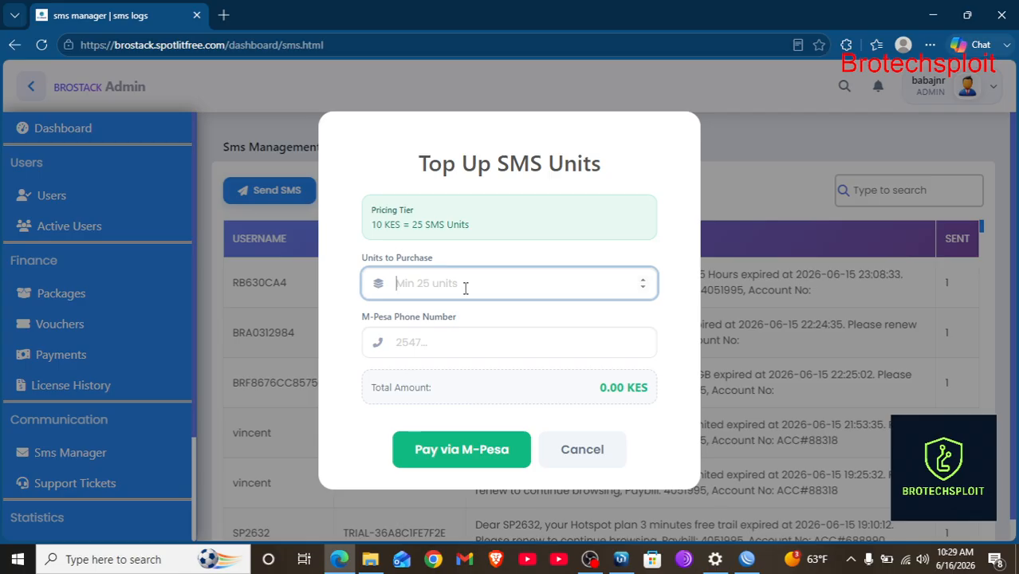
Enter 25 units to purchase for 10 KES, then close the form and scroll the SMS log.
type("25")
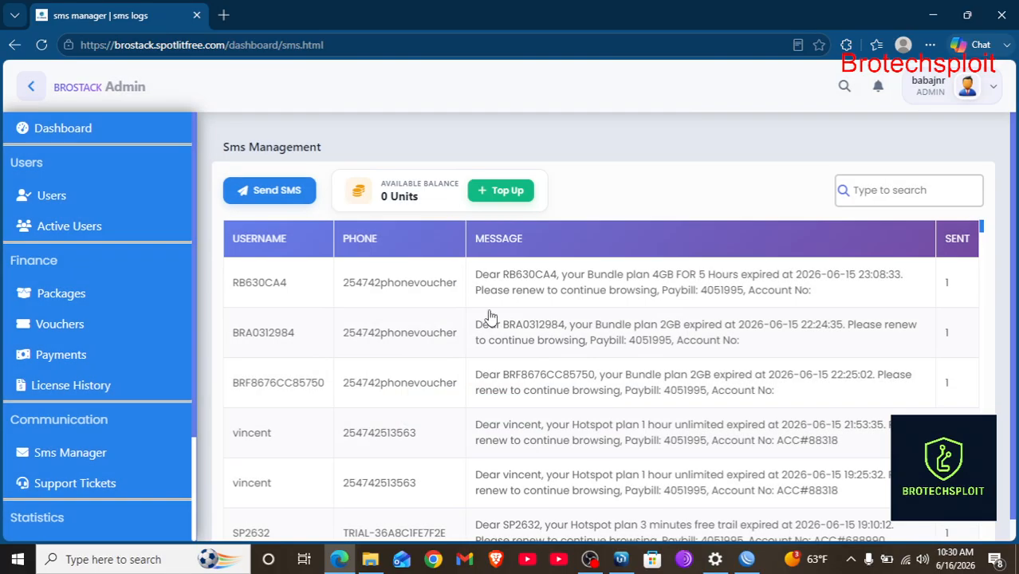
scroll(590, 207, "down", 1)
scroll(507, 383, "down", 4)
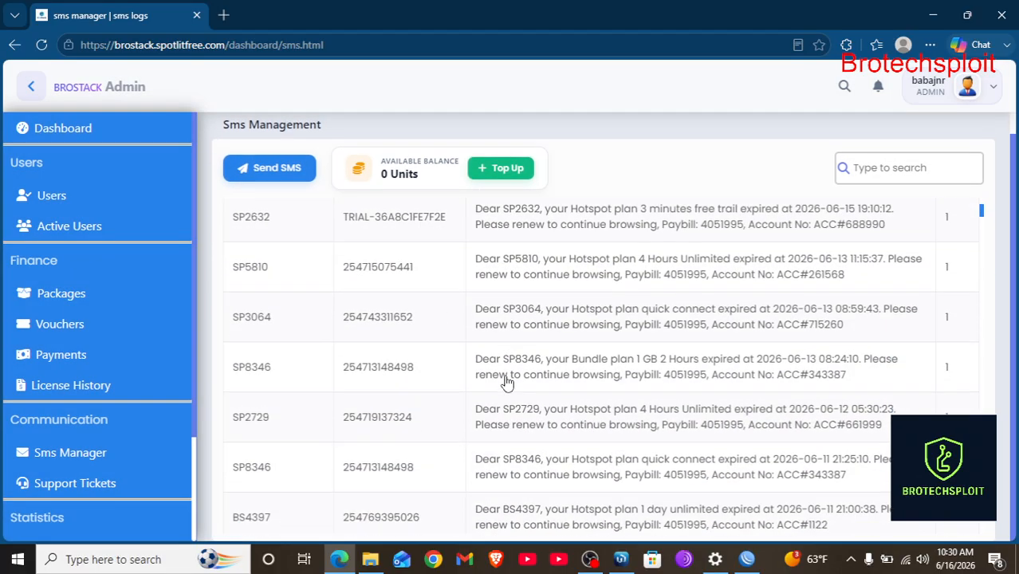
scroll(416, 397, "down", 2)
scroll(416, 396, "up", 7)
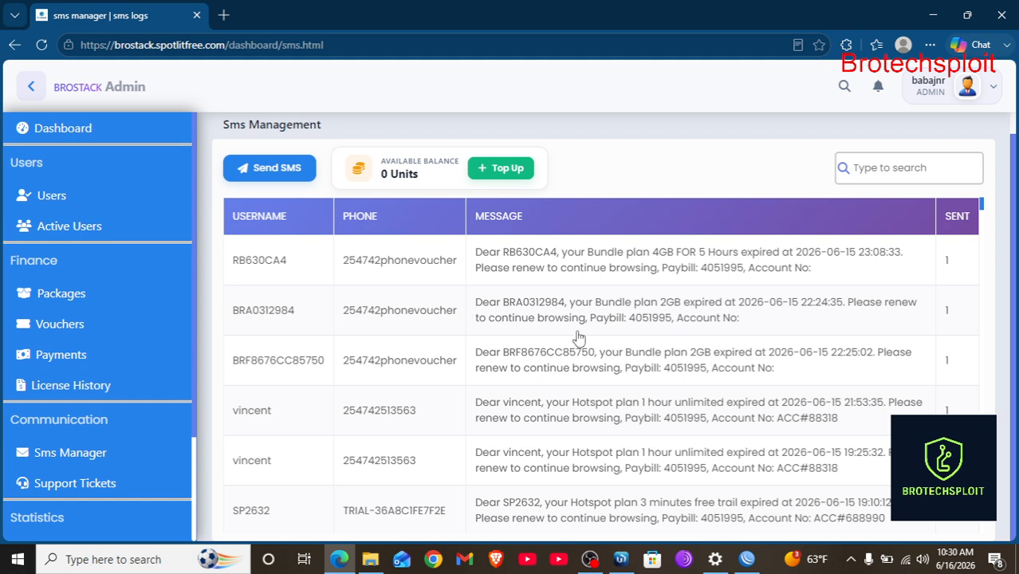
scroll(123, 420, "down", 2)
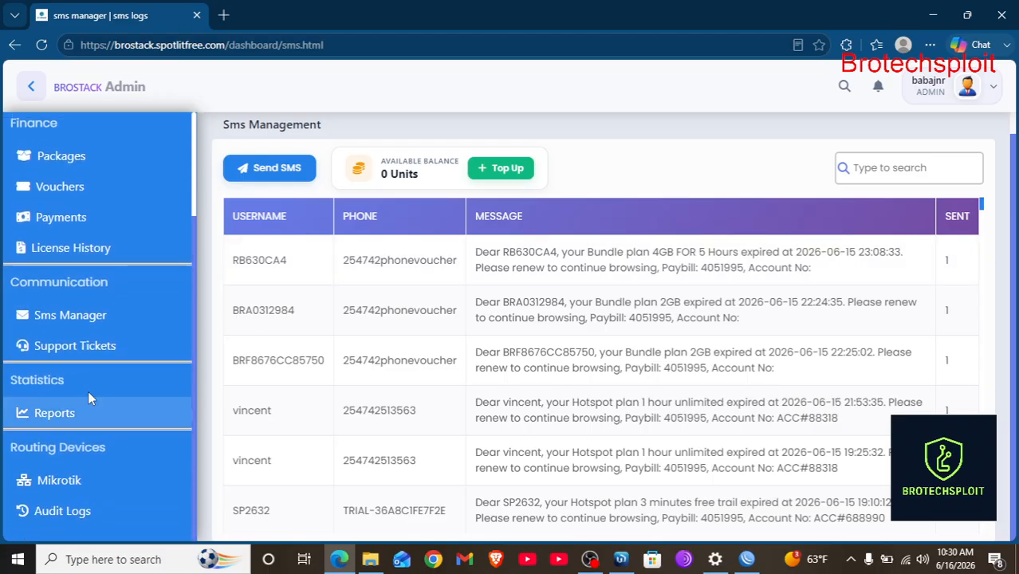
Create a ticket for the first customer: subject 'internet issue', description 'user has internet problems'.
left_click(56, 350)
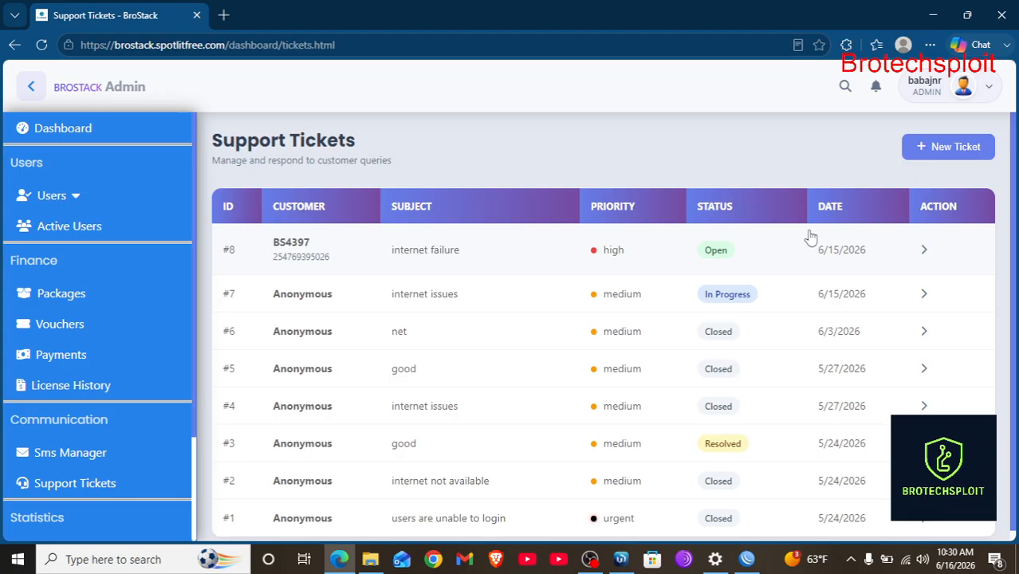
left_click(955, 147)
left_click(300, 186)
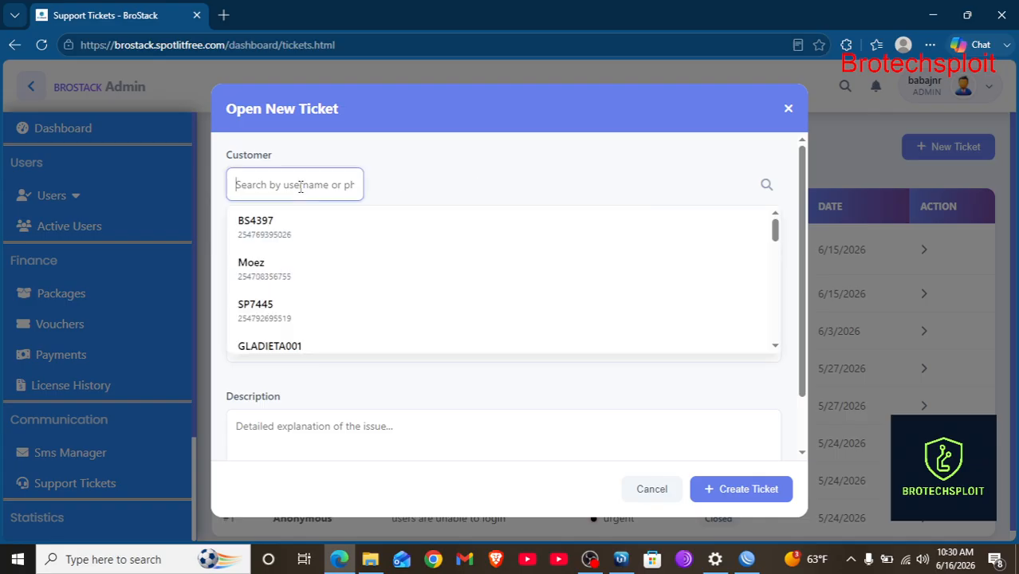
left_click(285, 230)
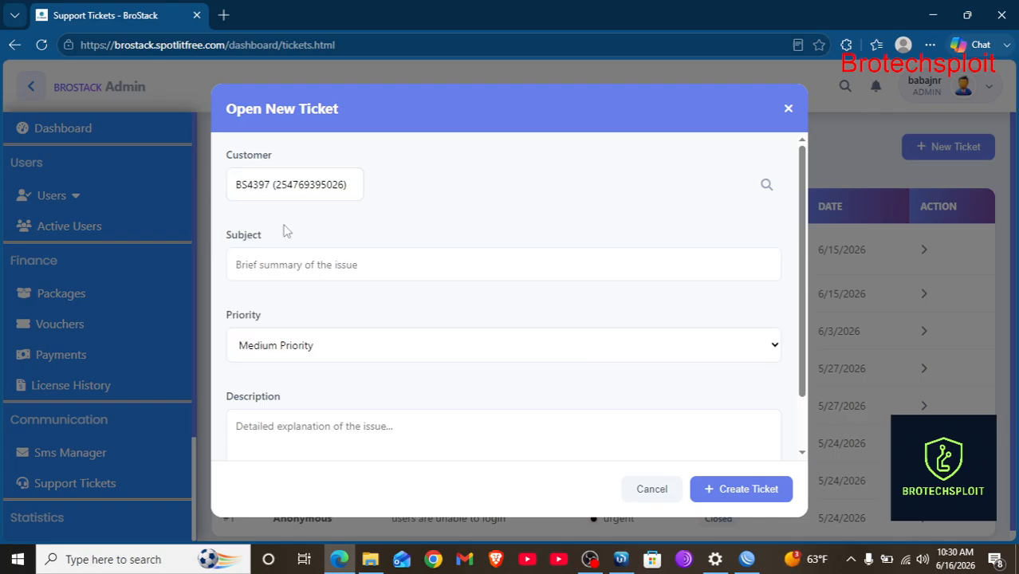
left_click(294, 273)
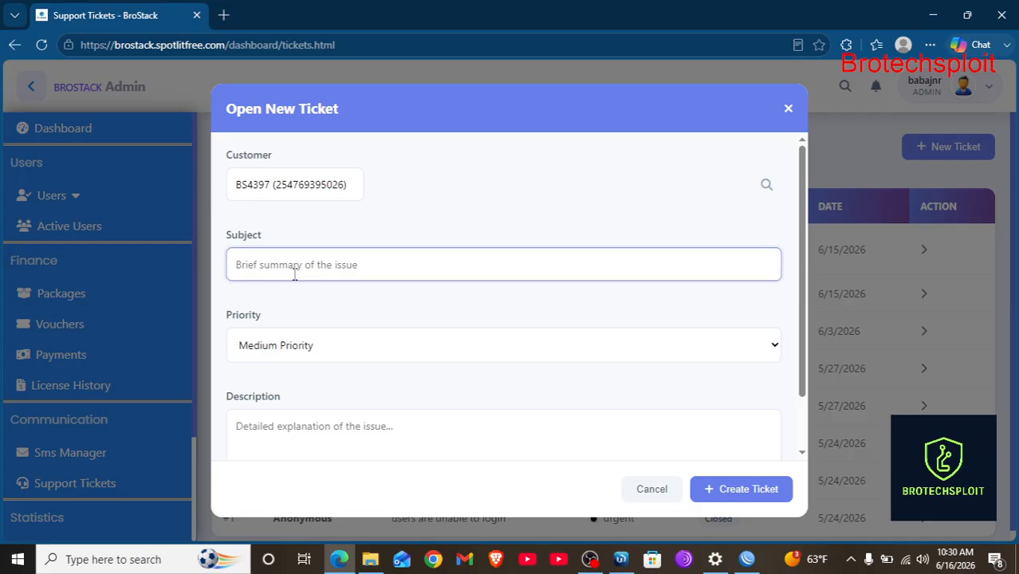
type("i")
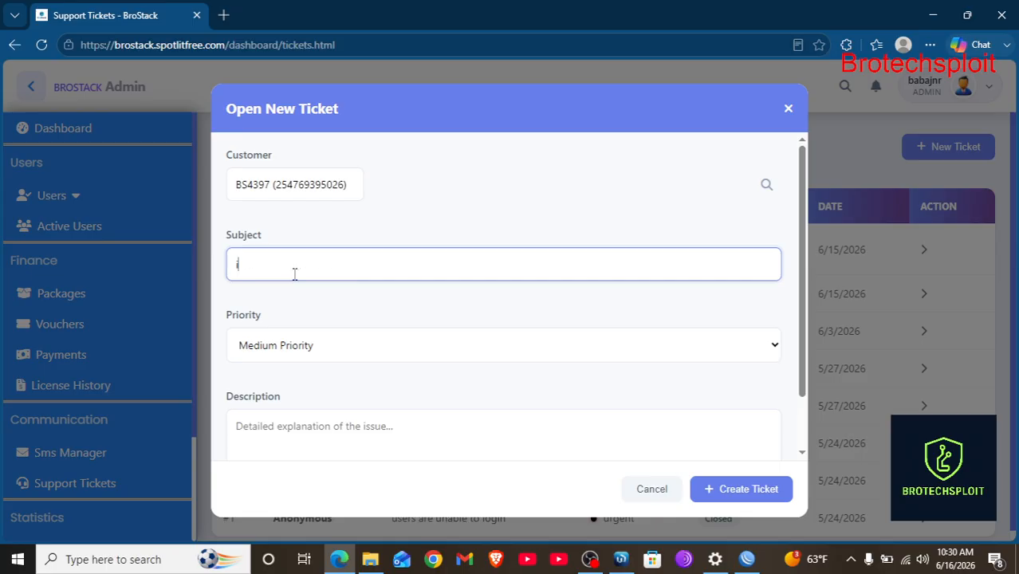
type("nternet issue")
scroll(306, 375, "down", 2)
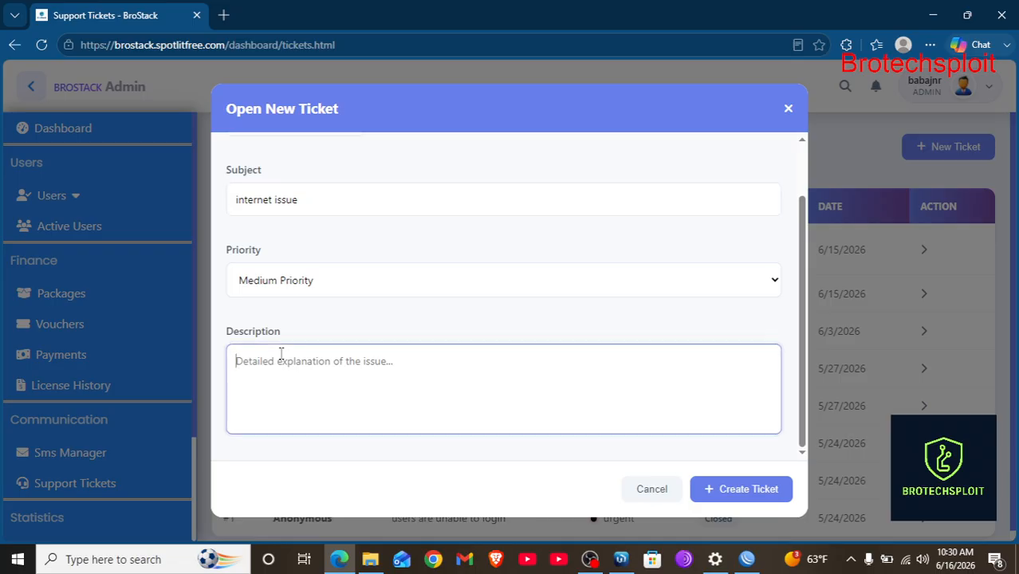
type("user ")
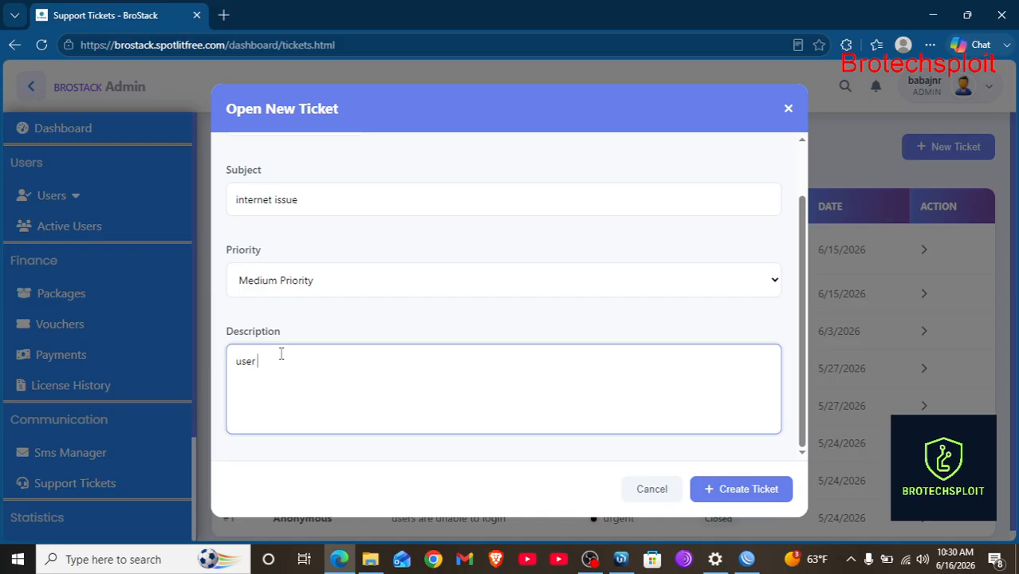
type("has internet problems")
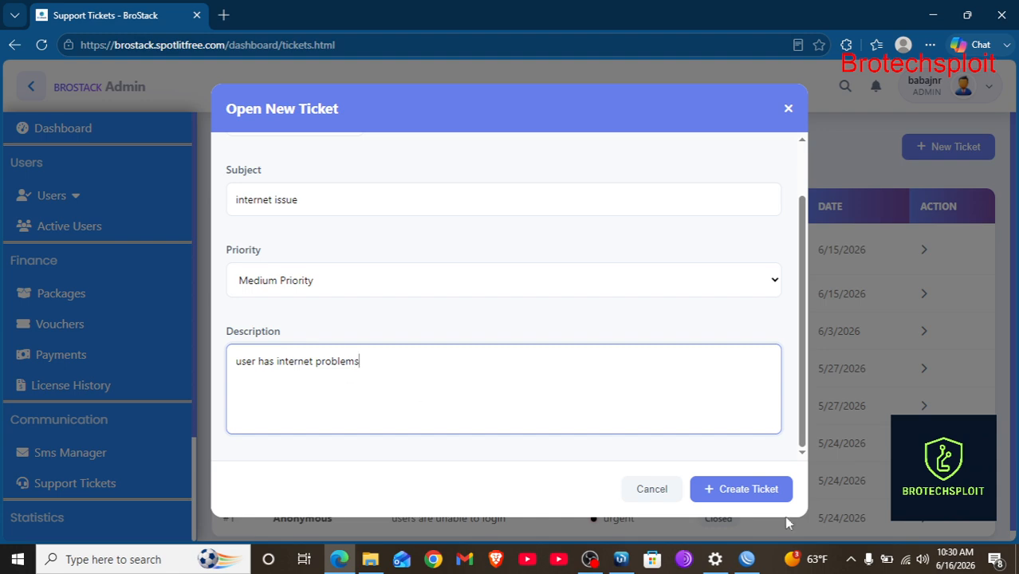
left_click(739, 491)
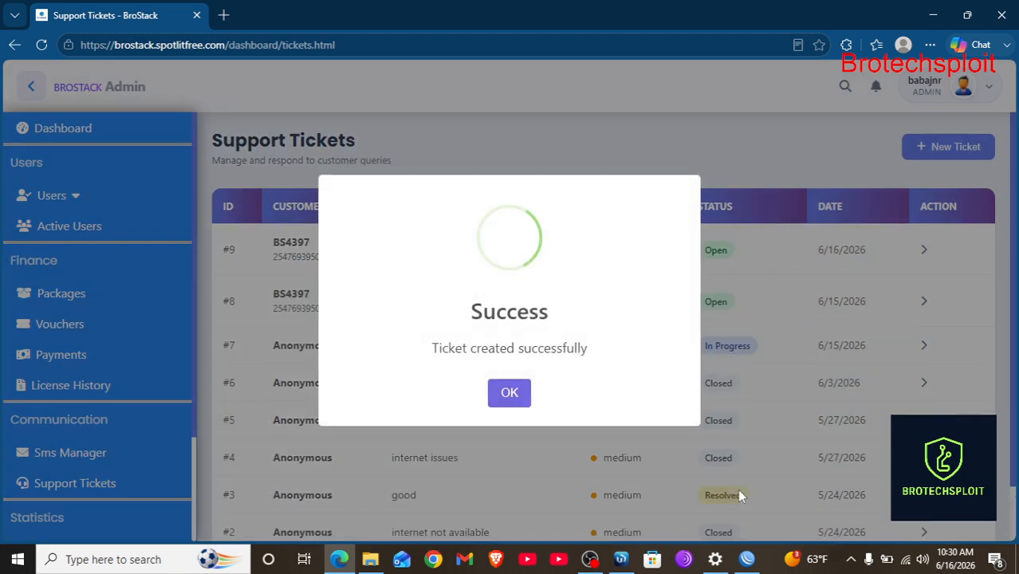
left_click(510, 391)
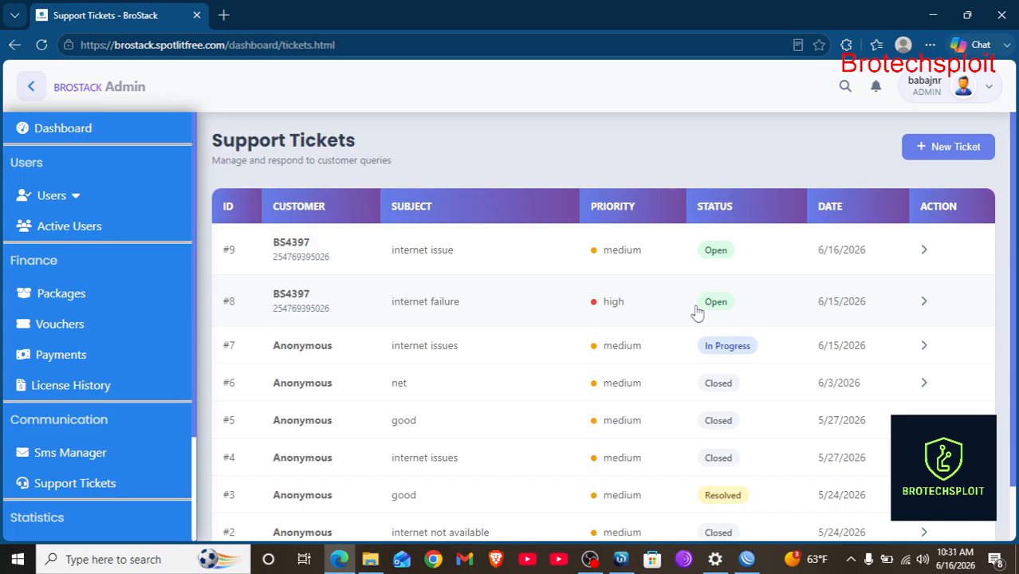
left_click(927, 250)
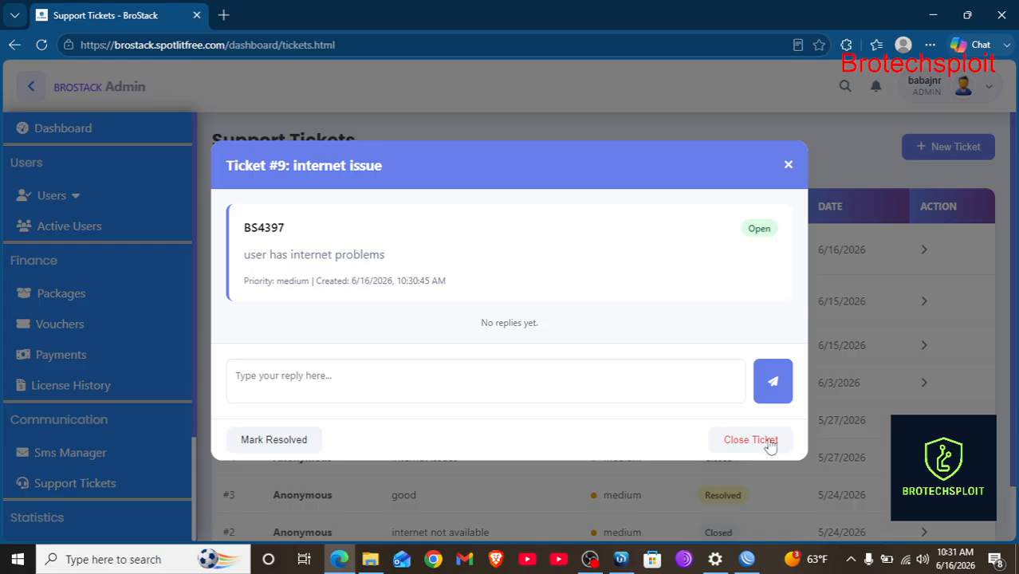
left_click(768, 443)
left_click(475, 393)
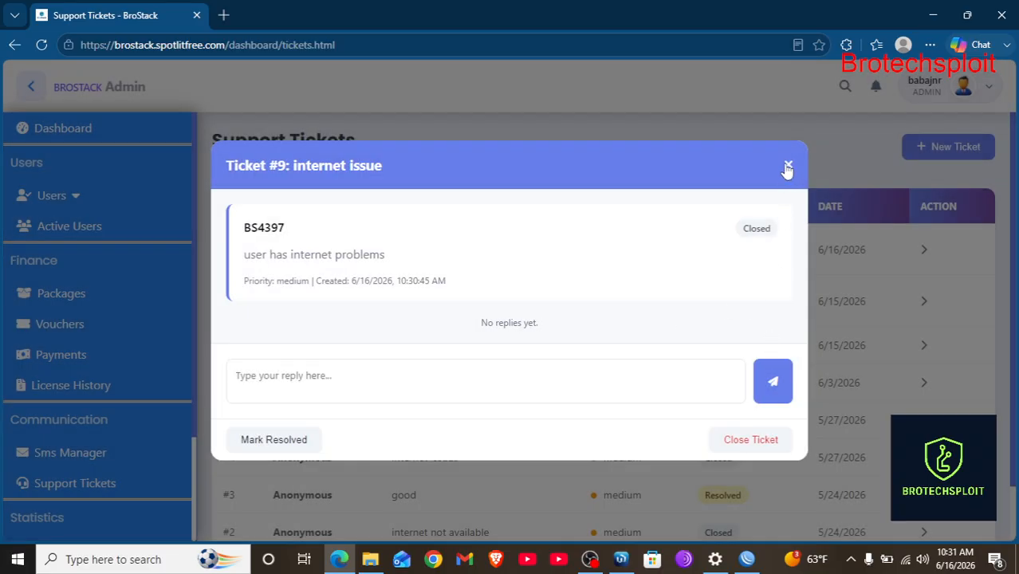
left_click(787, 168)
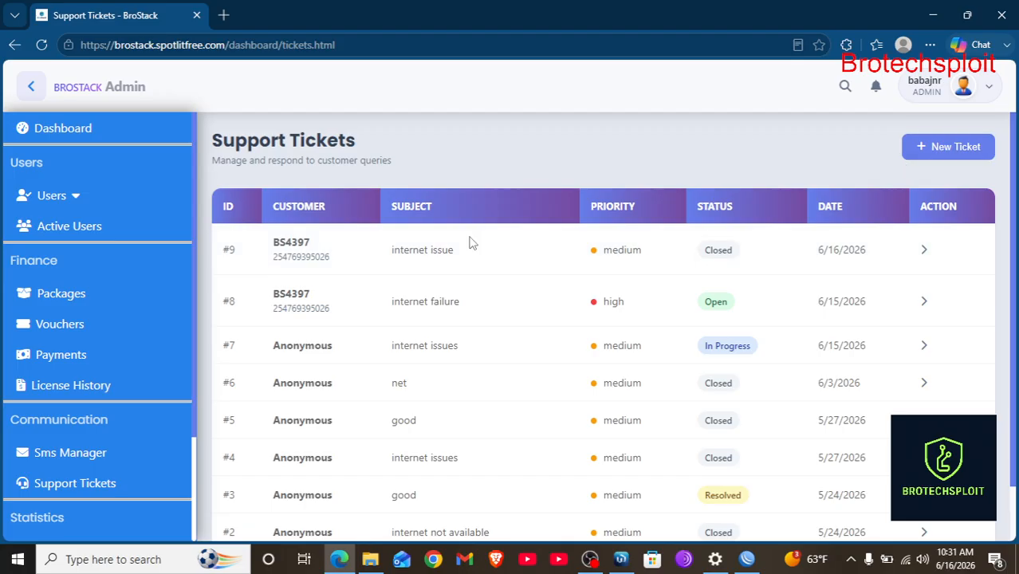
left_click(924, 251)
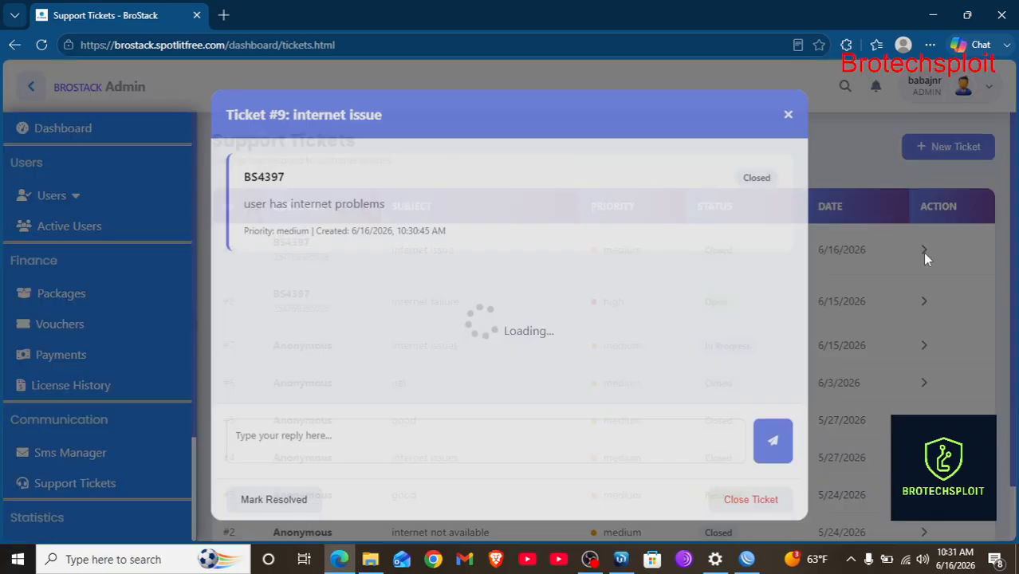
left_click(788, 164)
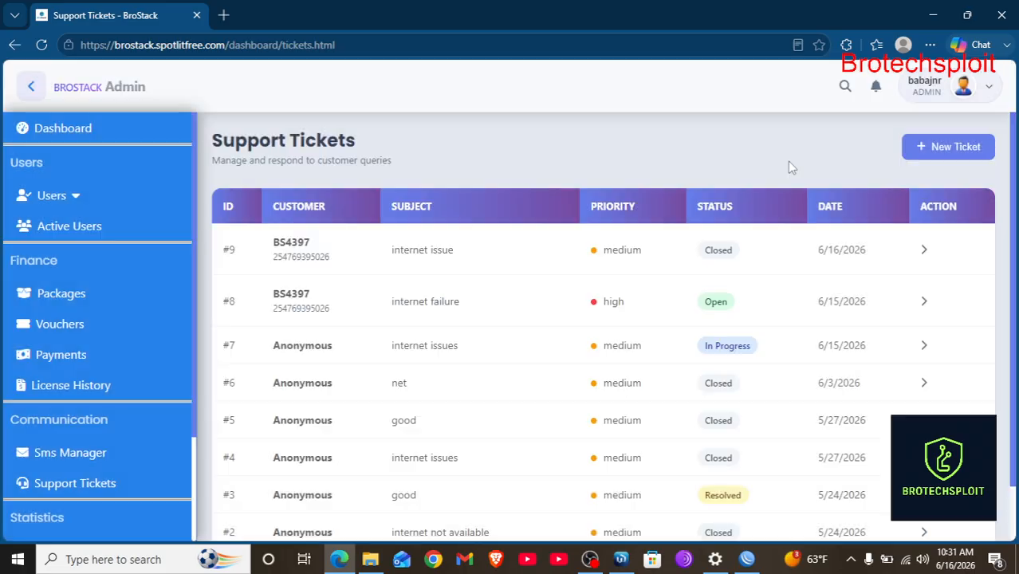
scroll(91, 461, "down", 3)
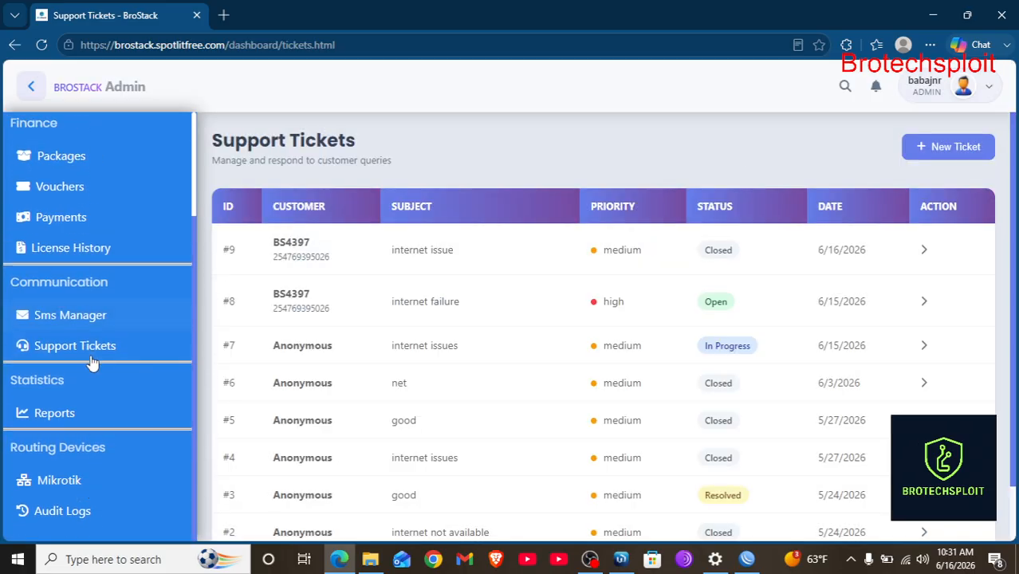
Open Reports and scroll through the revenue, revenue trend and package utilization charts.
left_click(55, 414)
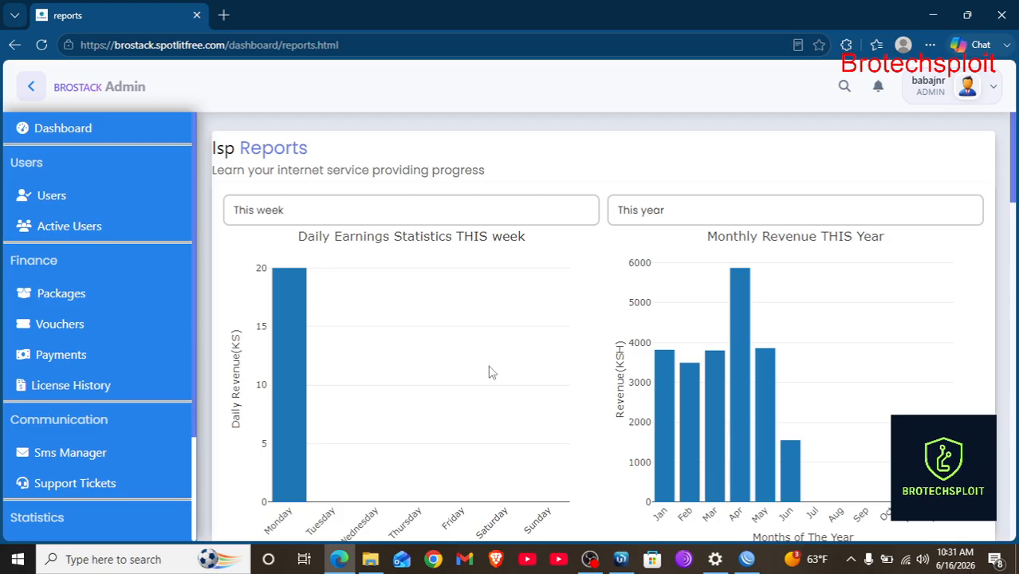
scroll(486, 366, "down", 2)
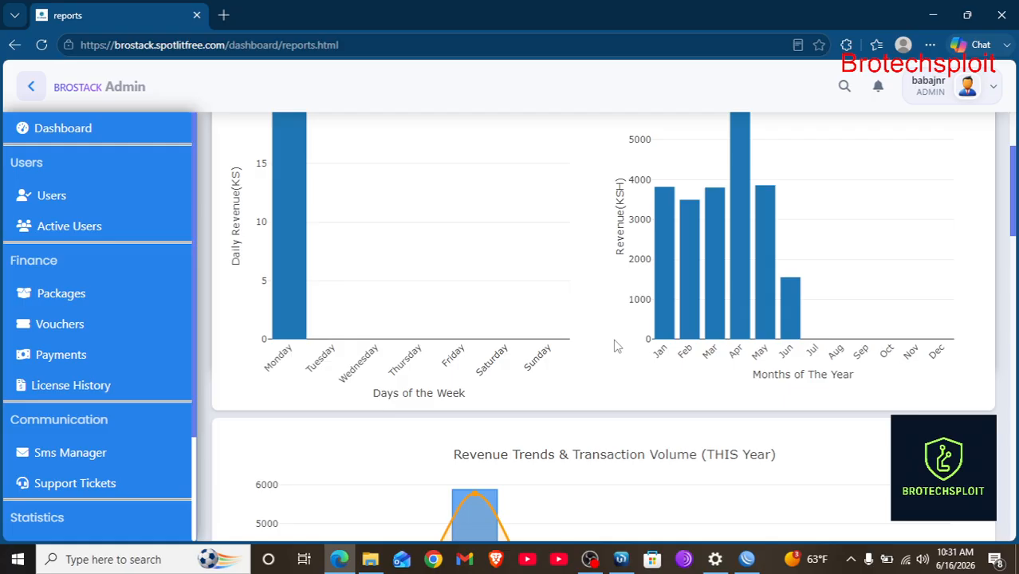
scroll(638, 341, "down", 2)
scroll(676, 394, "down", 2)
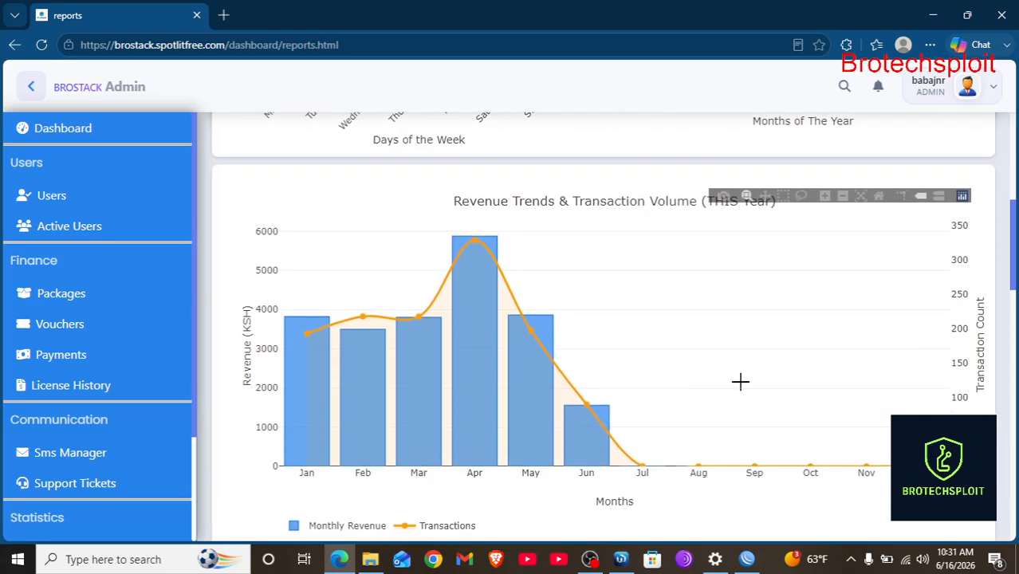
scroll(740, 381, "down", 1)
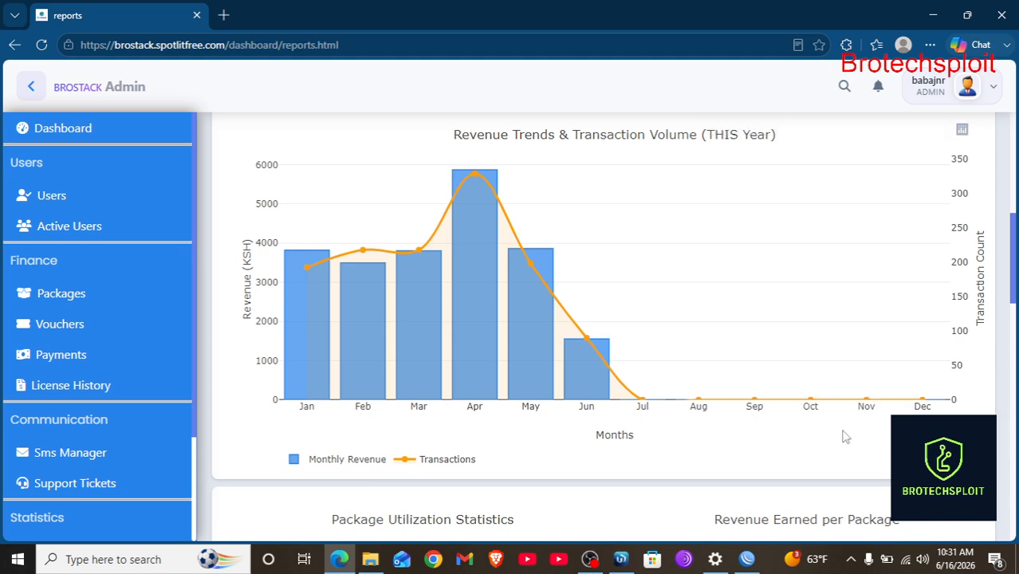
scroll(843, 430, "down", 4)
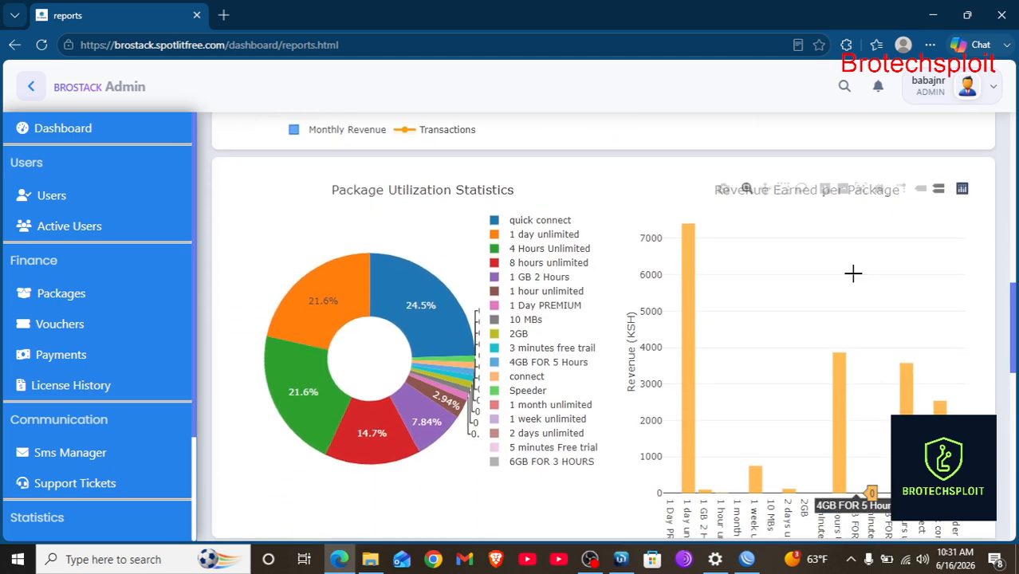
scroll(712, 314, "down", 1)
scroll(712, 316, "up", 2)
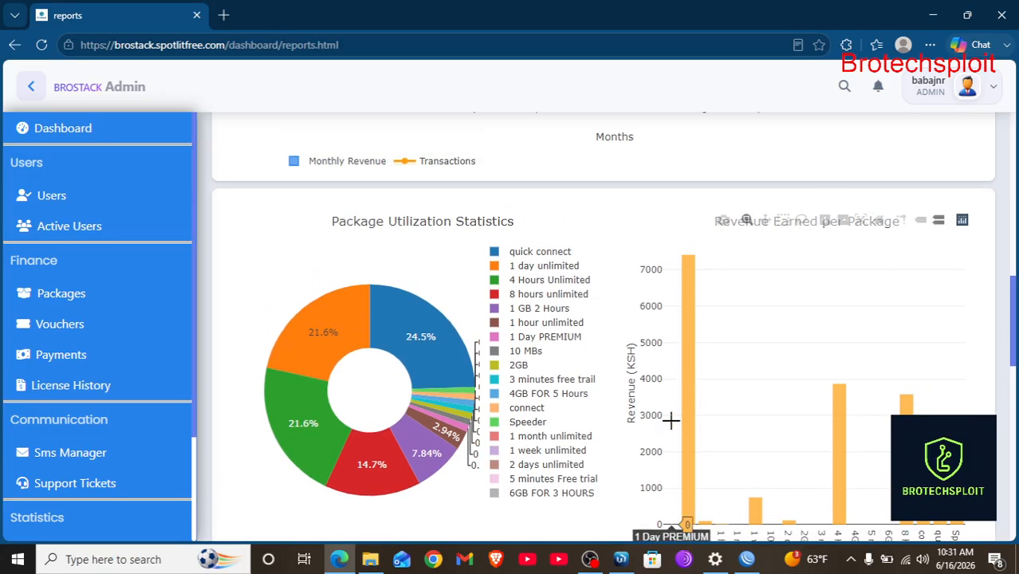
scroll(672, 419, "down", 1)
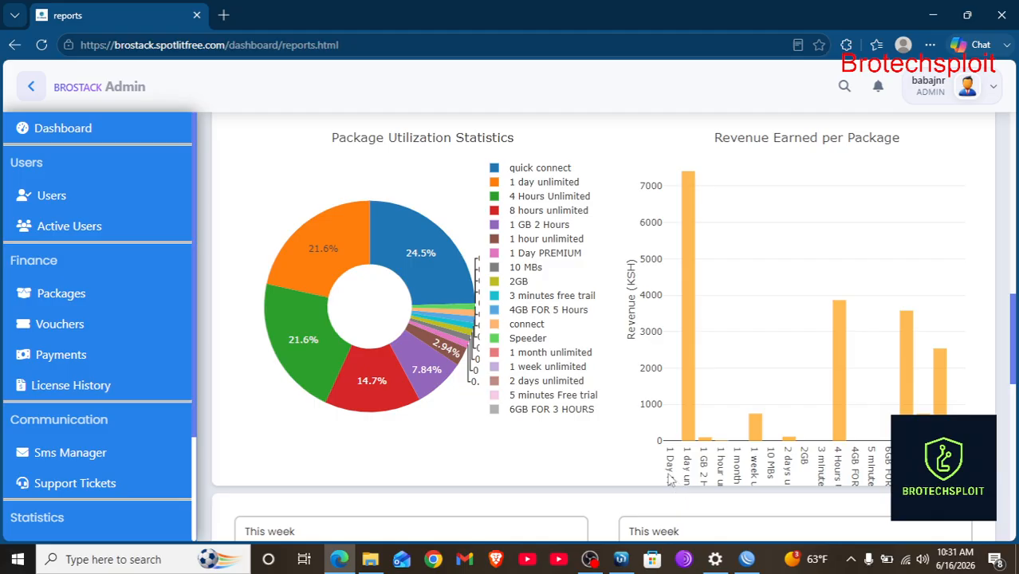
mouse_move(687, 170)
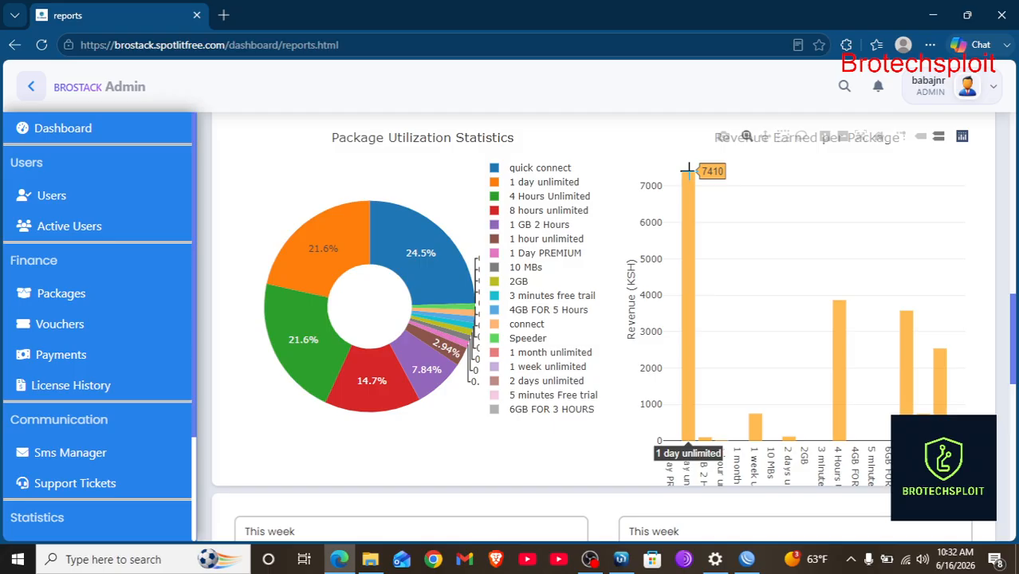
mouse_move(755, 396)
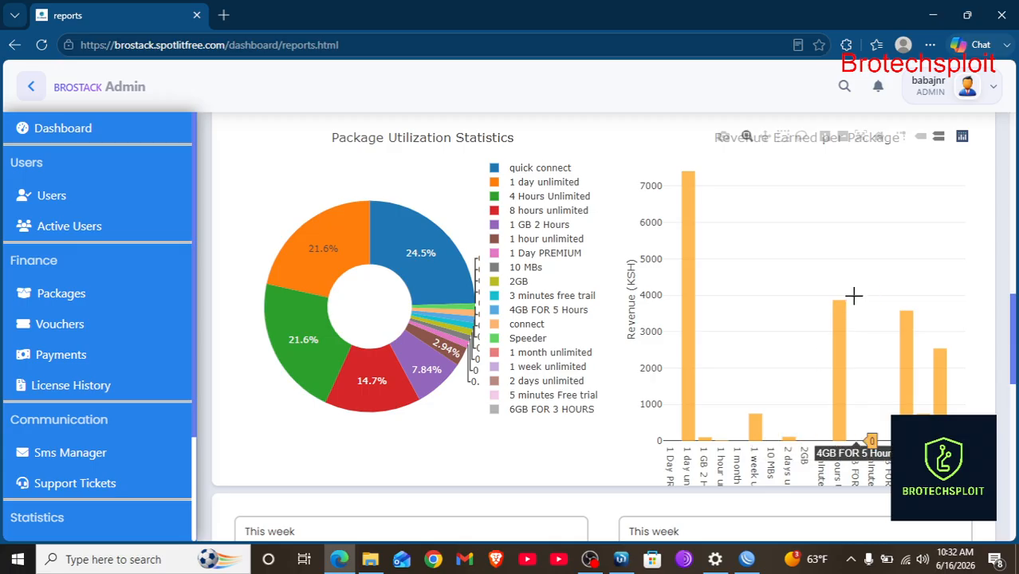
mouse_move(842, 299)
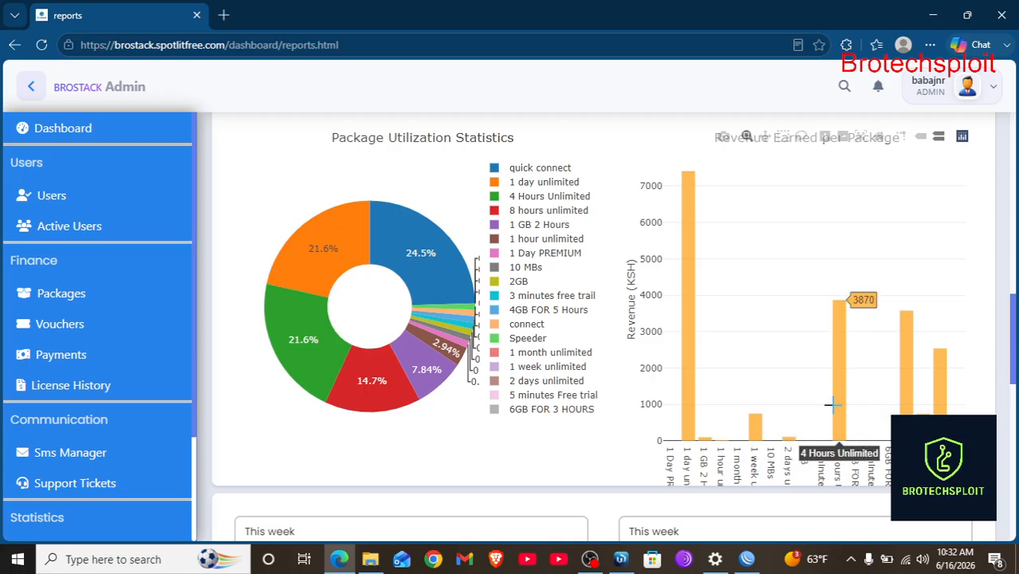
scroll(835, 431, "down", 2)
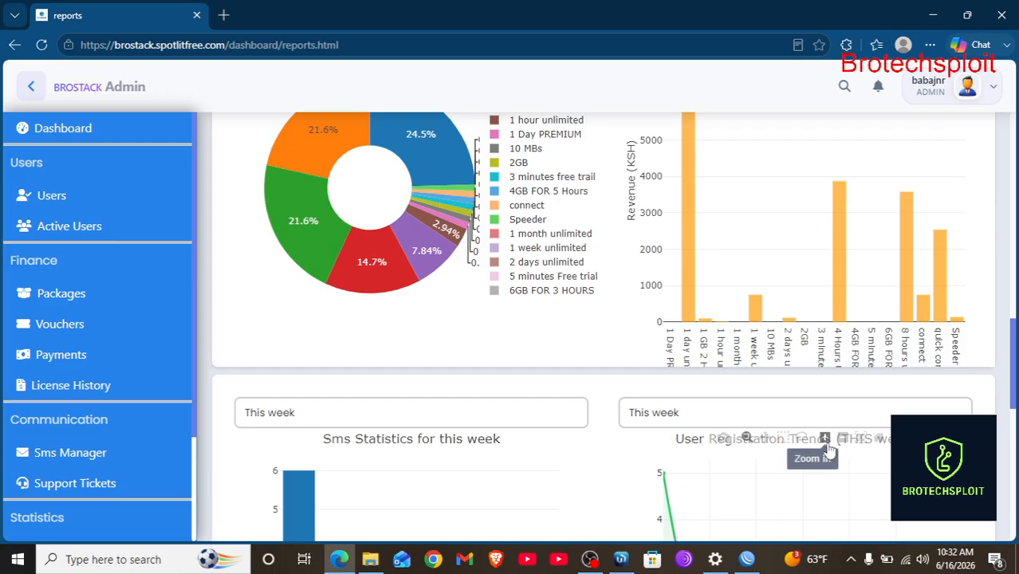
scroll(829, 451, "up", 2)
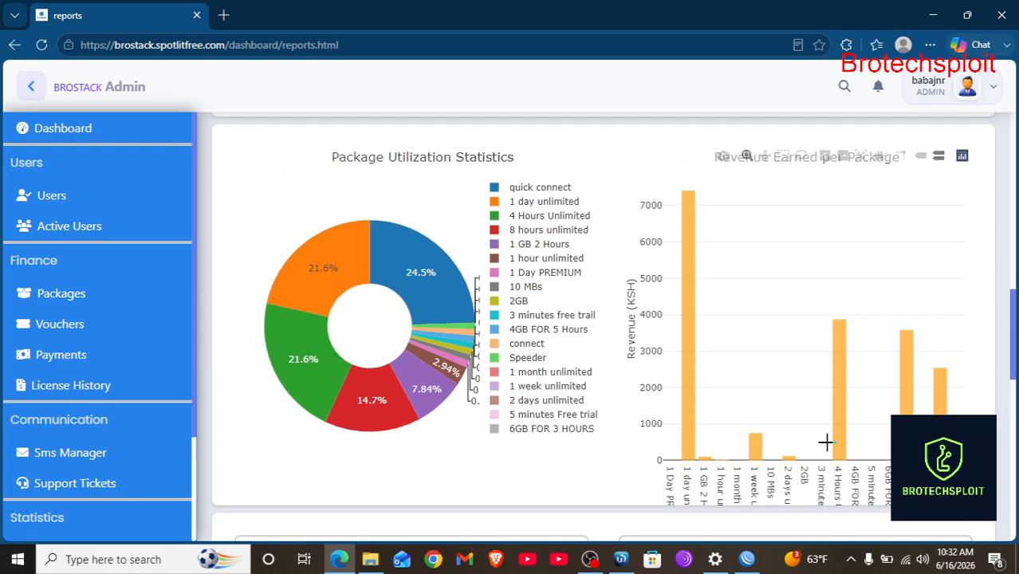
scroll(825, 443, "down", 4)
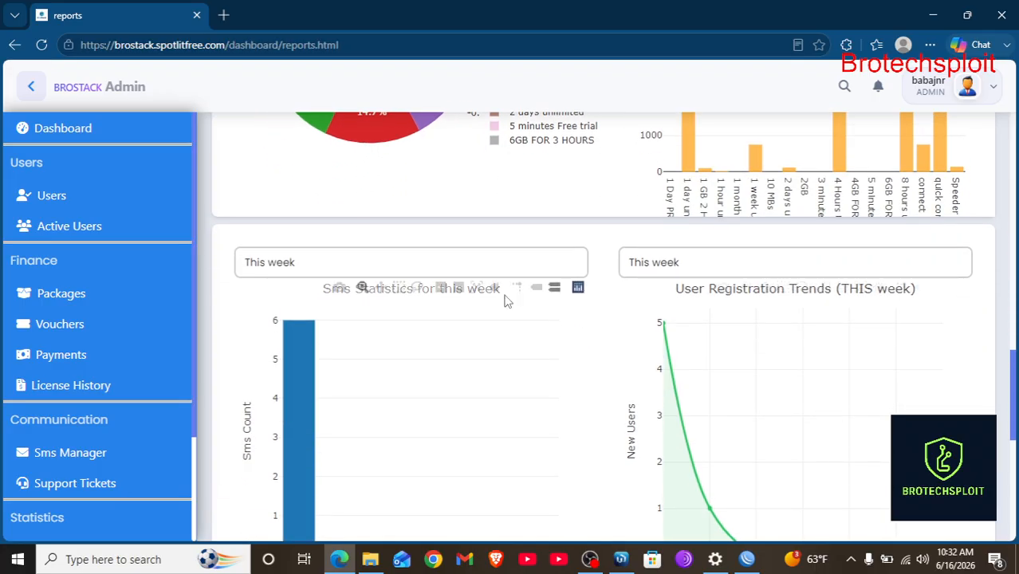
scroll(505, 299, "down", 2)
scroll(503, 292, "up", 1)
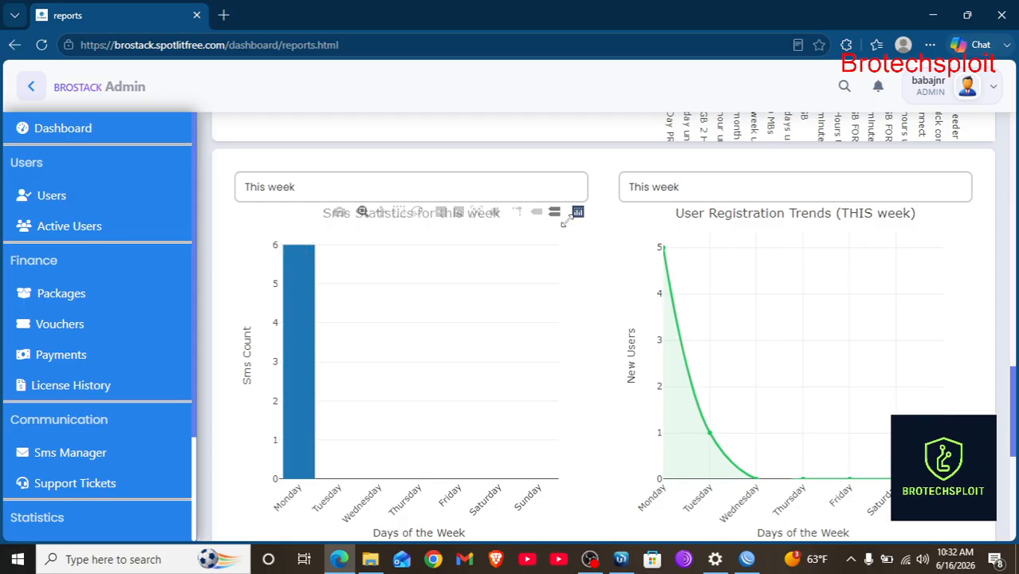
scroll(883, 248, "down", 1)
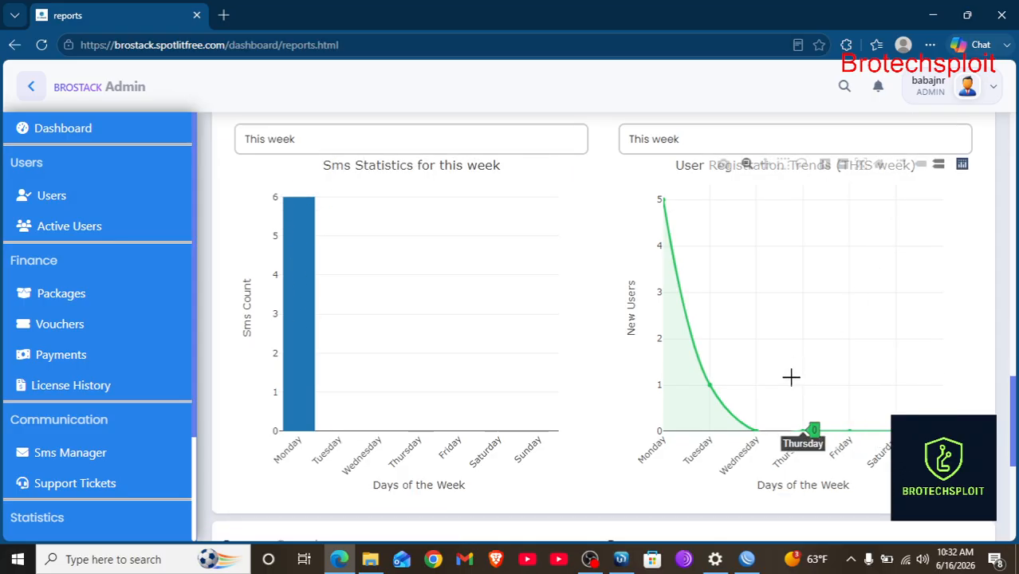
scroll(810, 381, "down", 1)
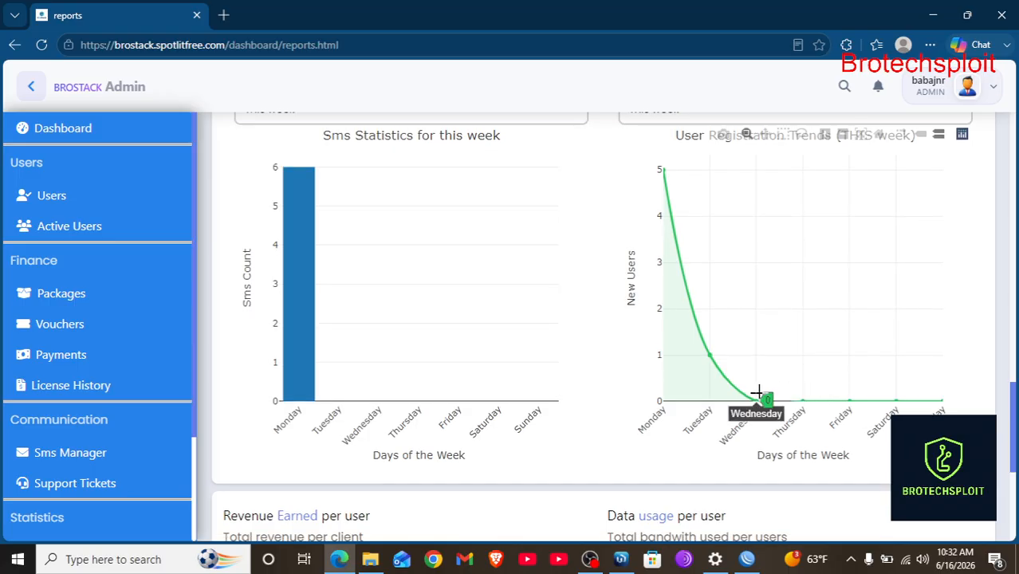
scroll(767, 395, "down", 2)
scroll(744, 299, "up", 1)
scroll(744, 299, "up", 2)
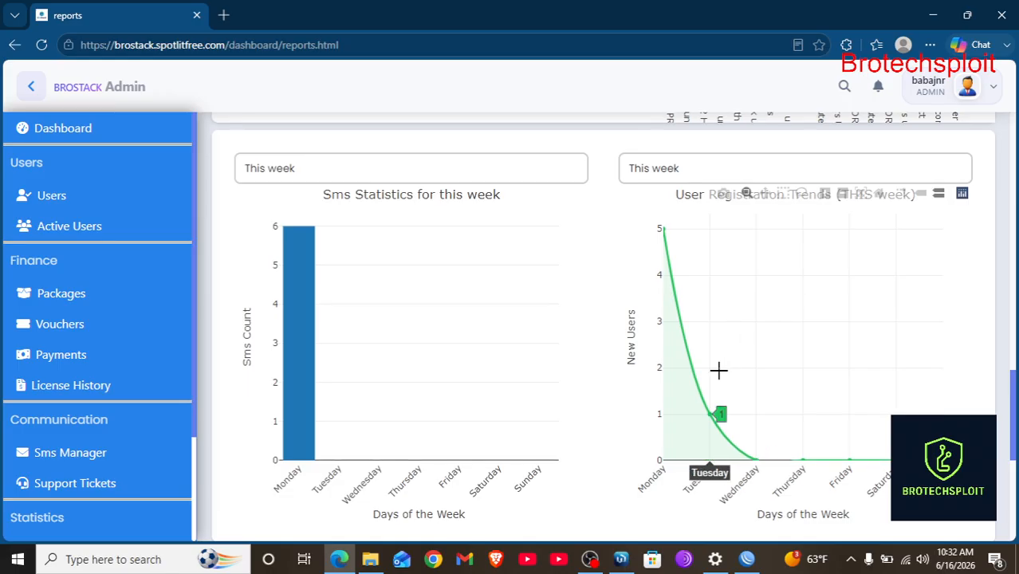
scroll(598, 355, "down", 10)
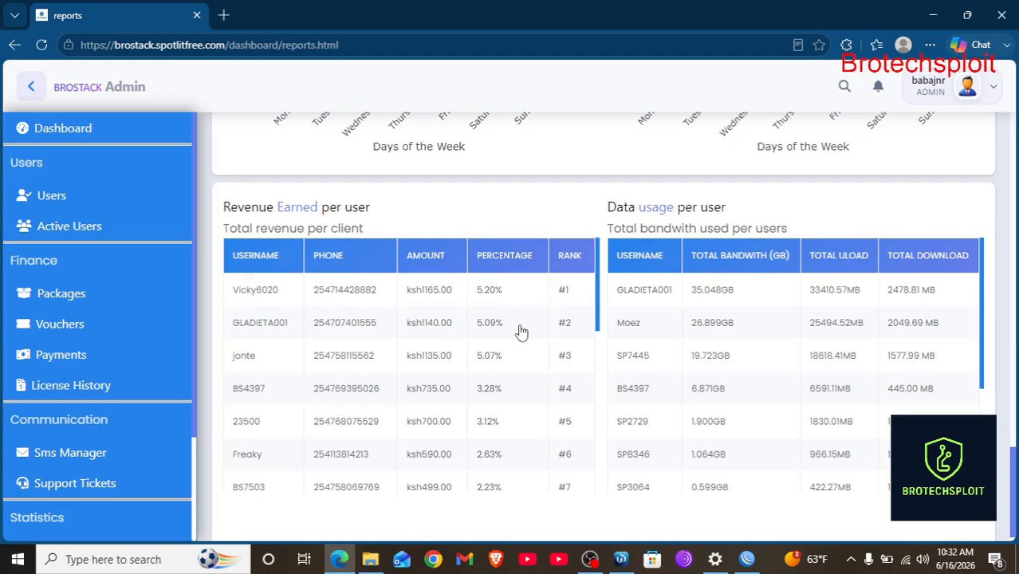
Scroll the per-user report tables, then go to the Mikrotik router linking page.
scroll(519, 331, "down", 1)
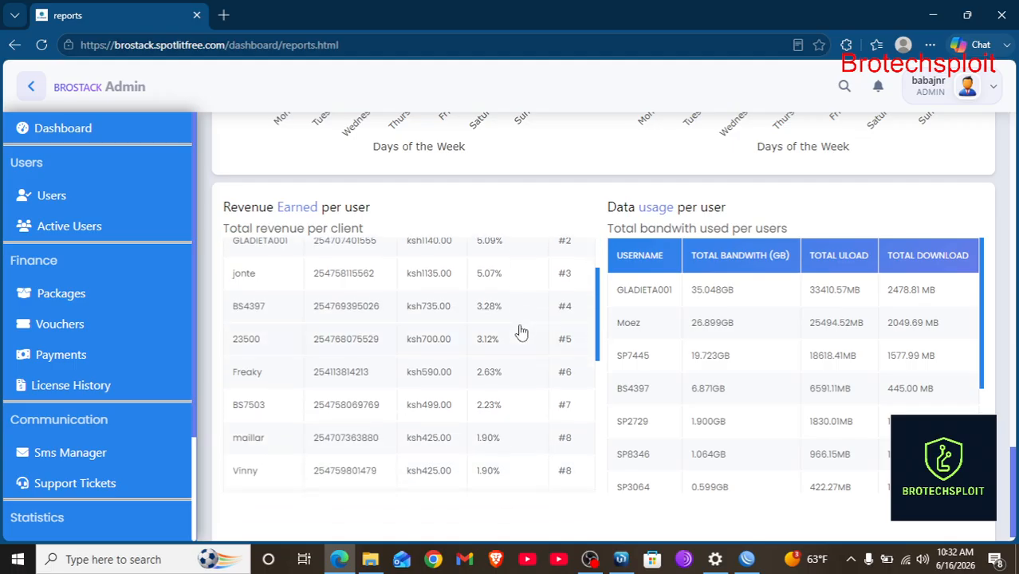
scroll(520, 331, "up", 1)
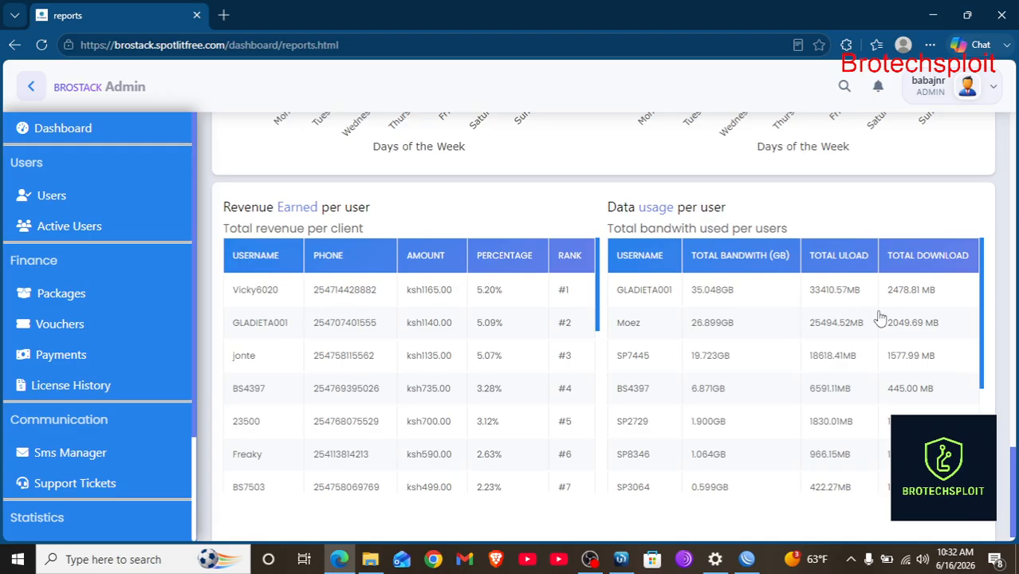
scroll(879, 318, "down", 5)
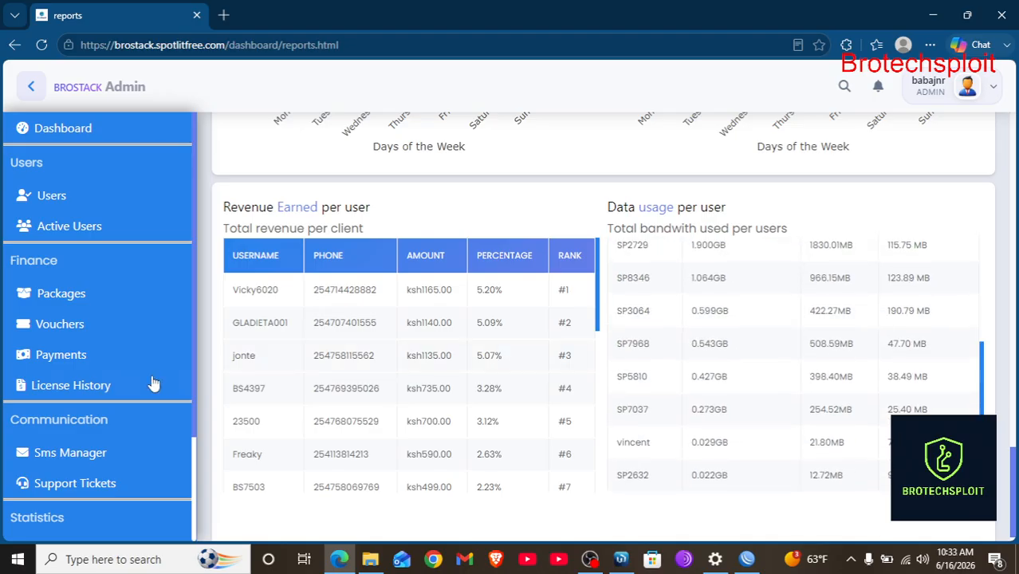
scroll(93, 462, "down", 2)
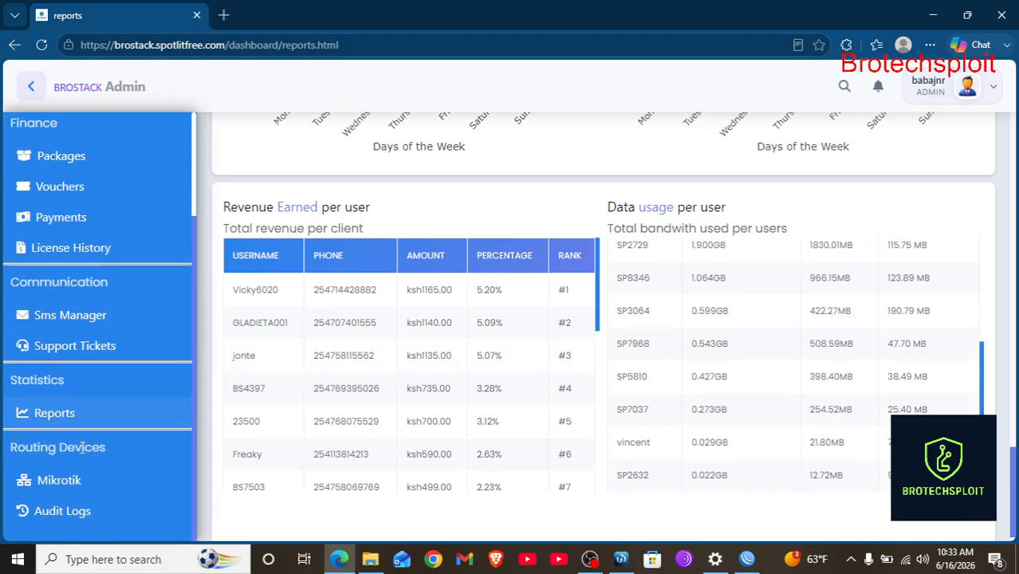
left_click(107, 483)
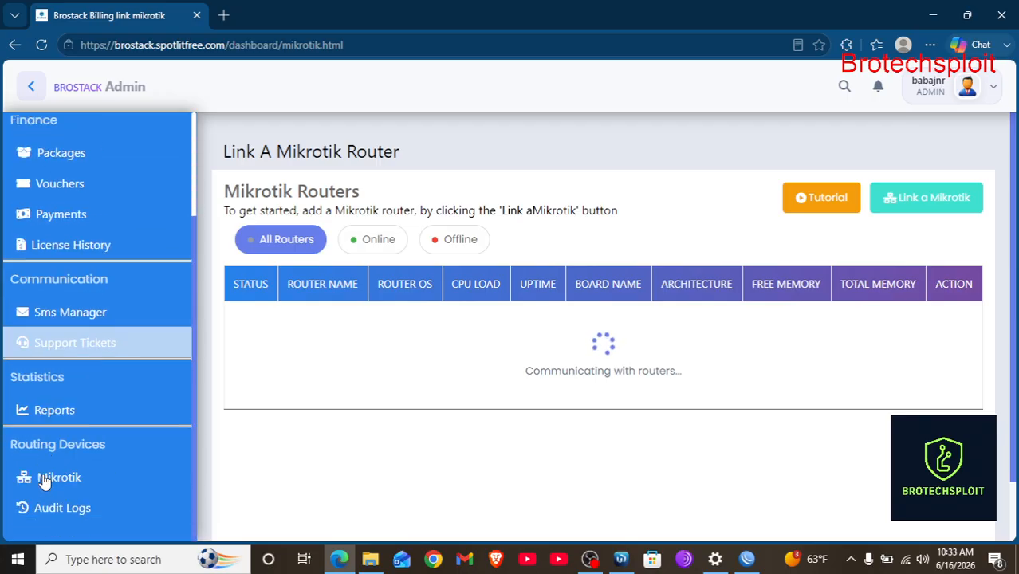
Open the Audit Logs and scroll from the ticket #9 closing entry through the privacy toggle rows.
left_click(54, 514)
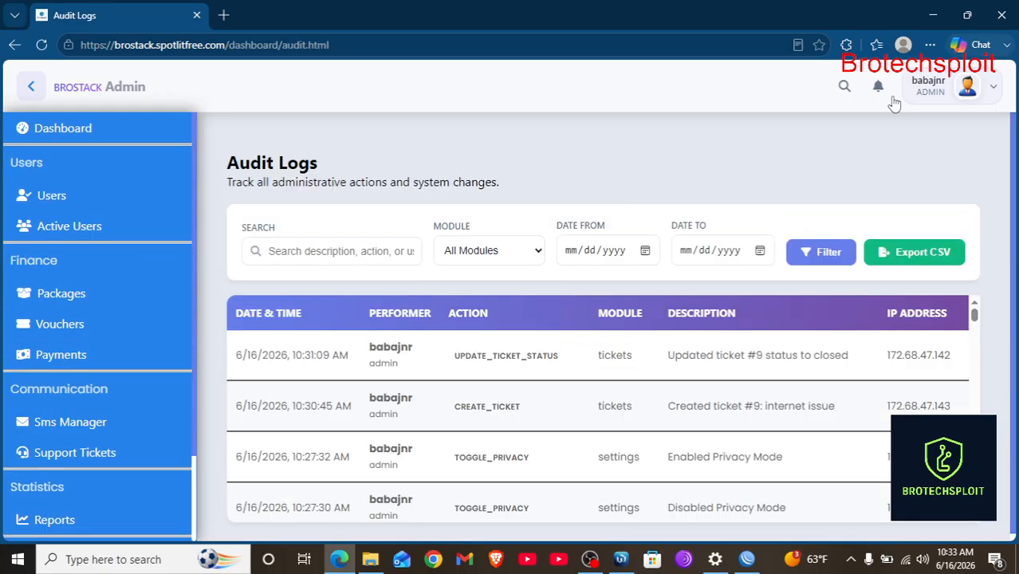
scroll(675, 250, "down", 1)
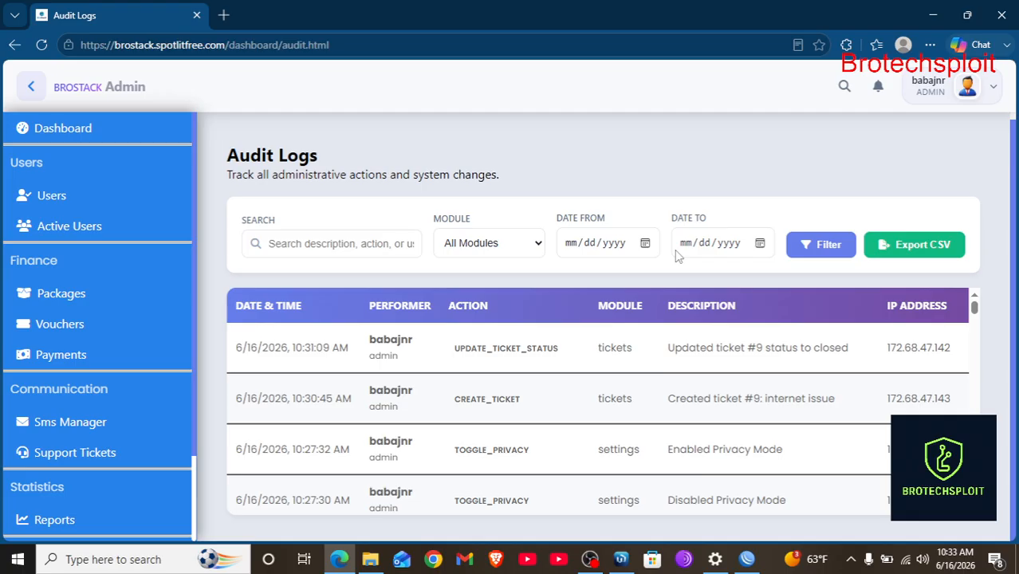
scroll(795, 458, "down", 2)
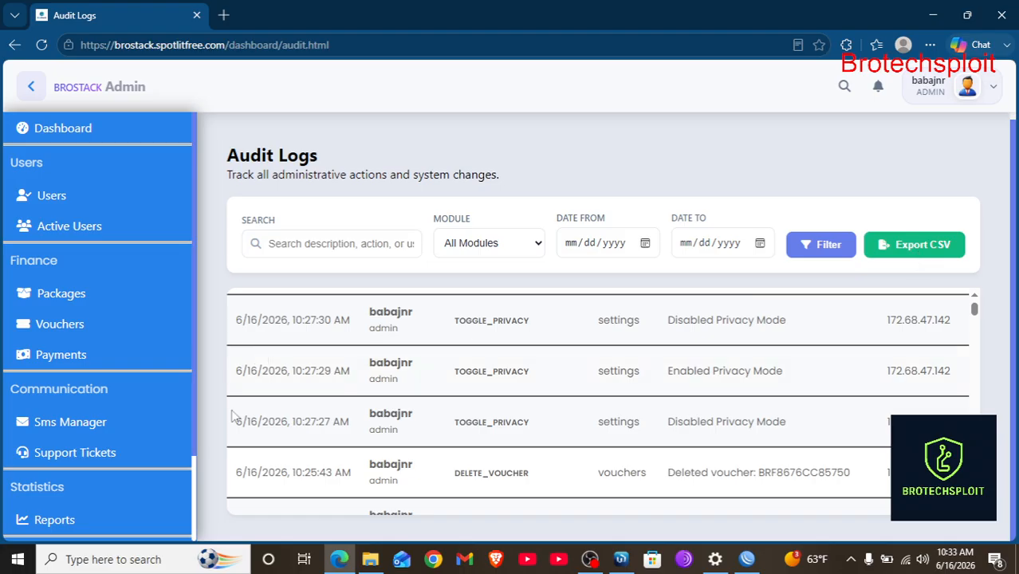
scroll(416, 443, "down", 5)
scroll(416, 423, "down", 3)
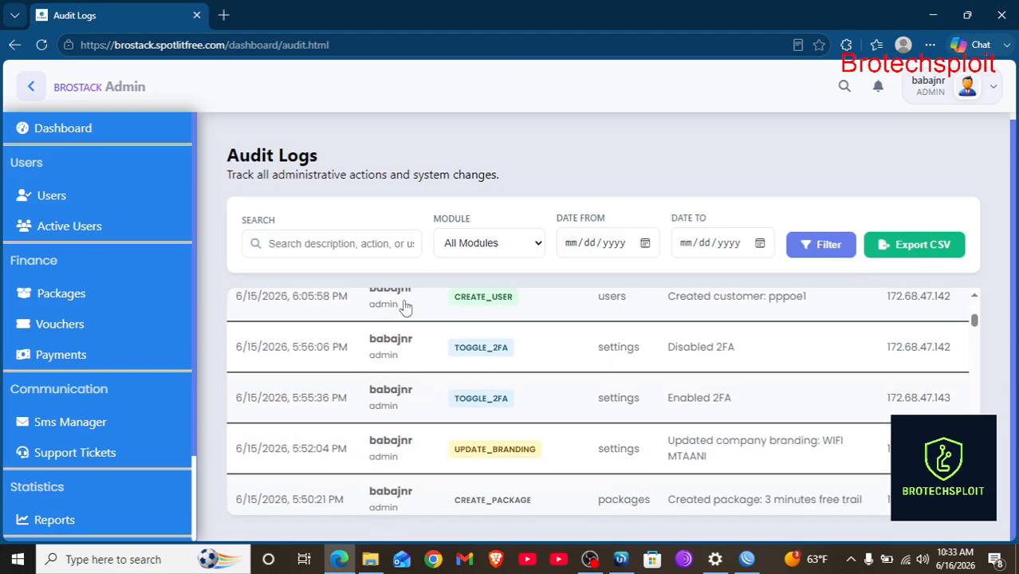
scroll(443, 416, "up", 2)
scroll(441, 418, "up", 1)
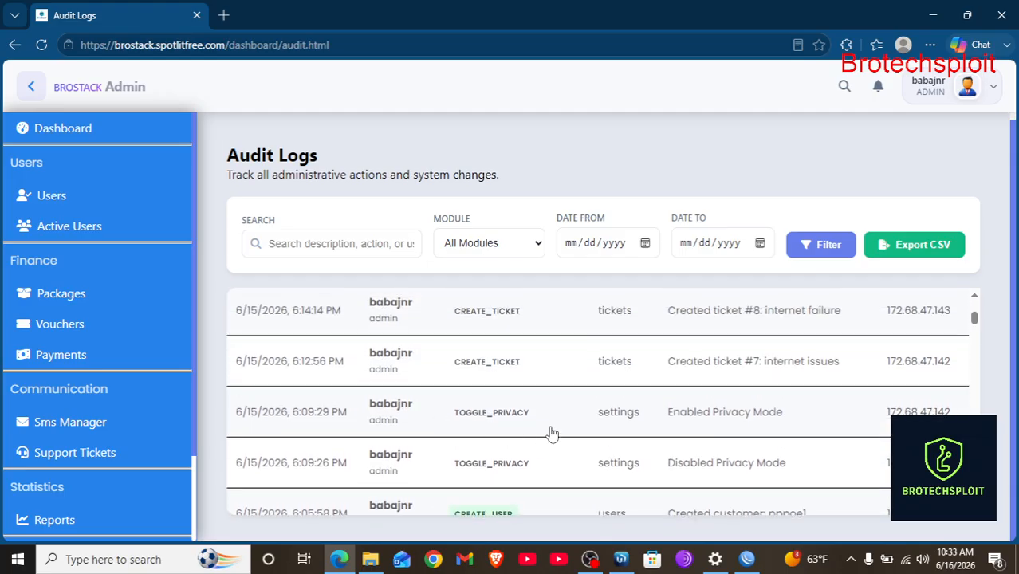
scroll(550, 433, "up", 1)
scroll(550, 433, "up", 5)
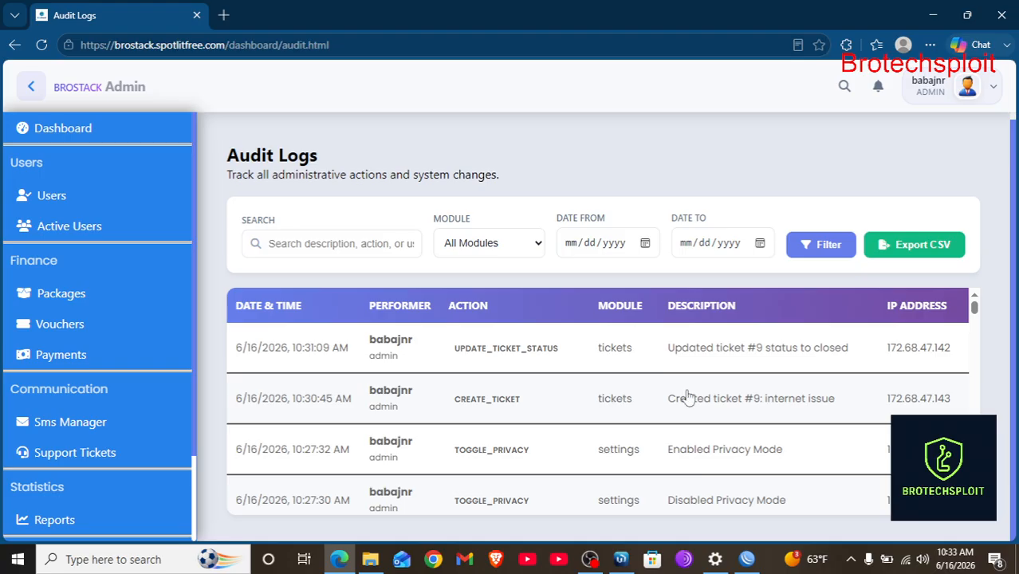
scroll(702, 403, "down", 2)
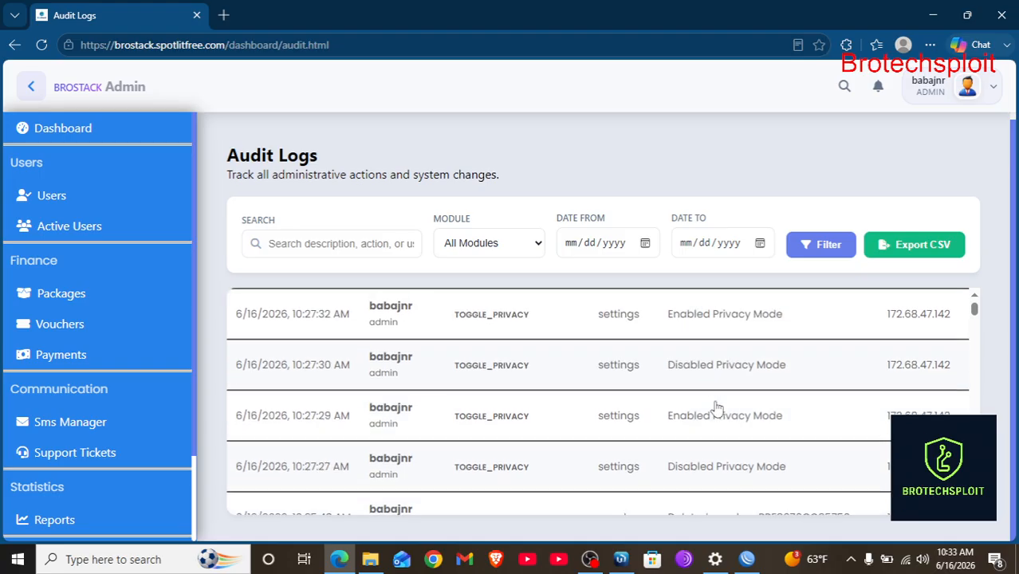
Check the notifications list, then close it.
left_click(878, 89)
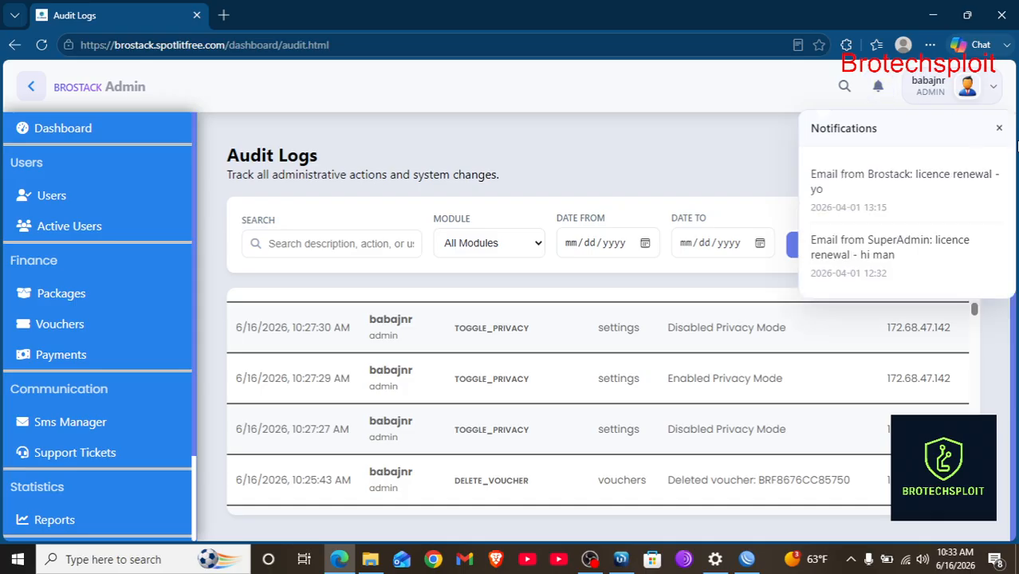
left_click(1001, 129)
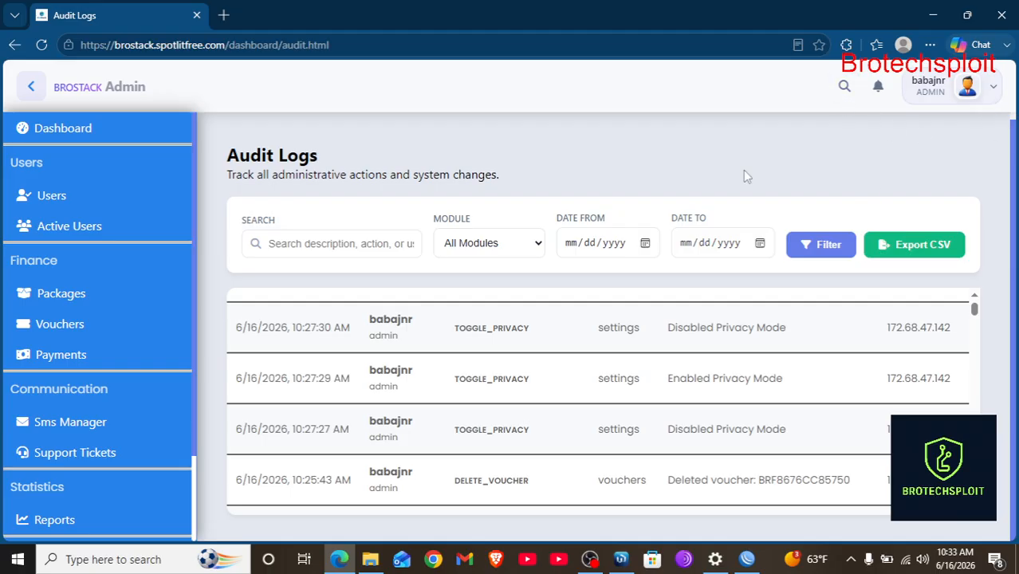
scroll(104, 475, "down", 2)
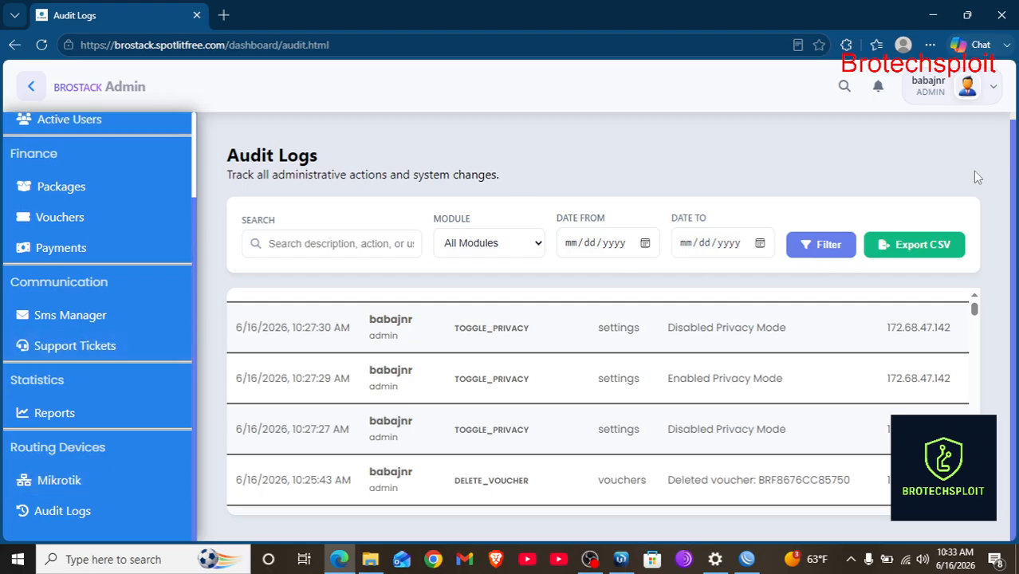
Turn Dark Mode on from the profile dropdown and go to System Settings.
left_click(991, 94)
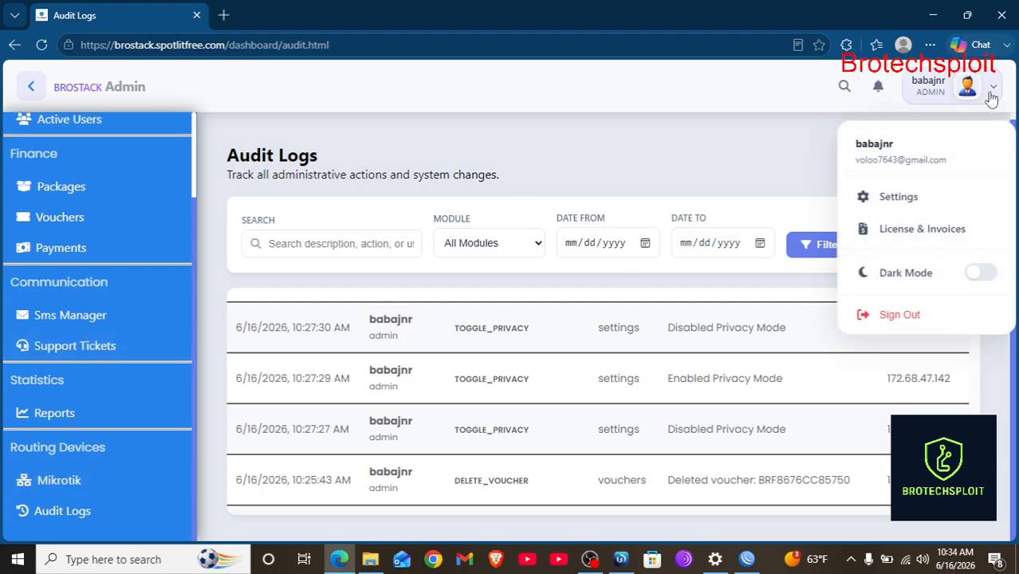
scroll(424, 323, "up", 3)
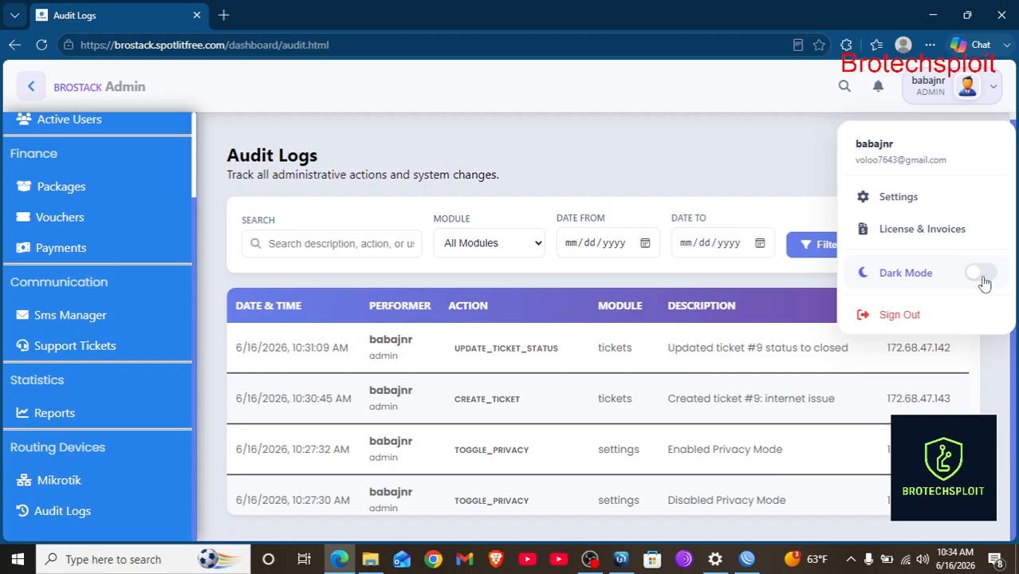
left_click(981, 274)
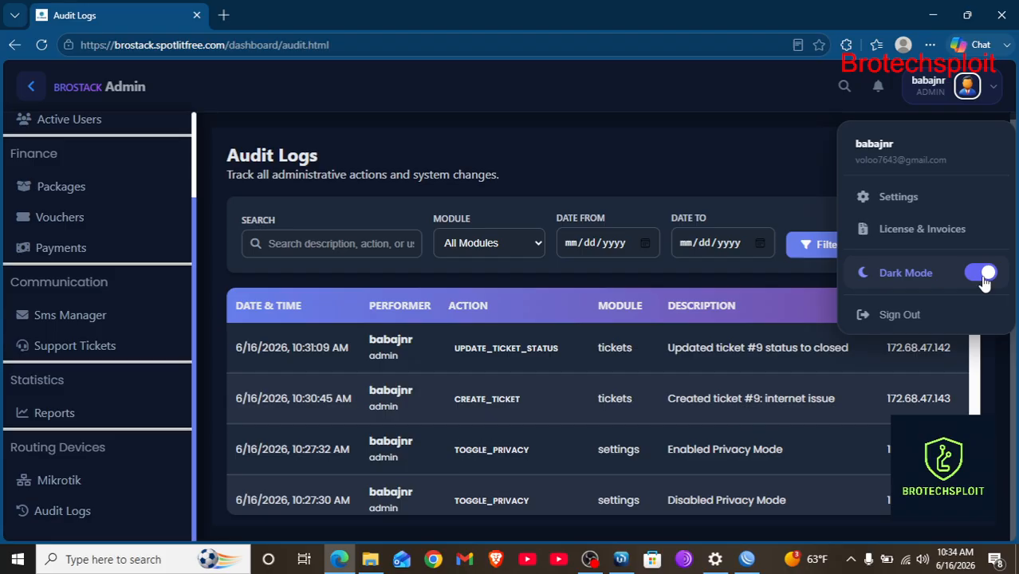
left_click(983, 276)
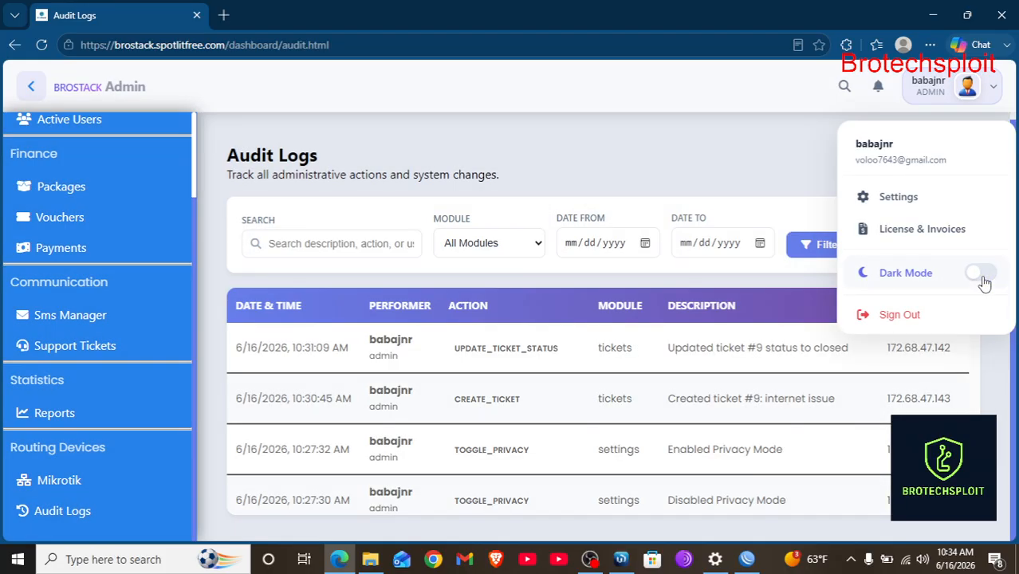
left_click(983, 276)
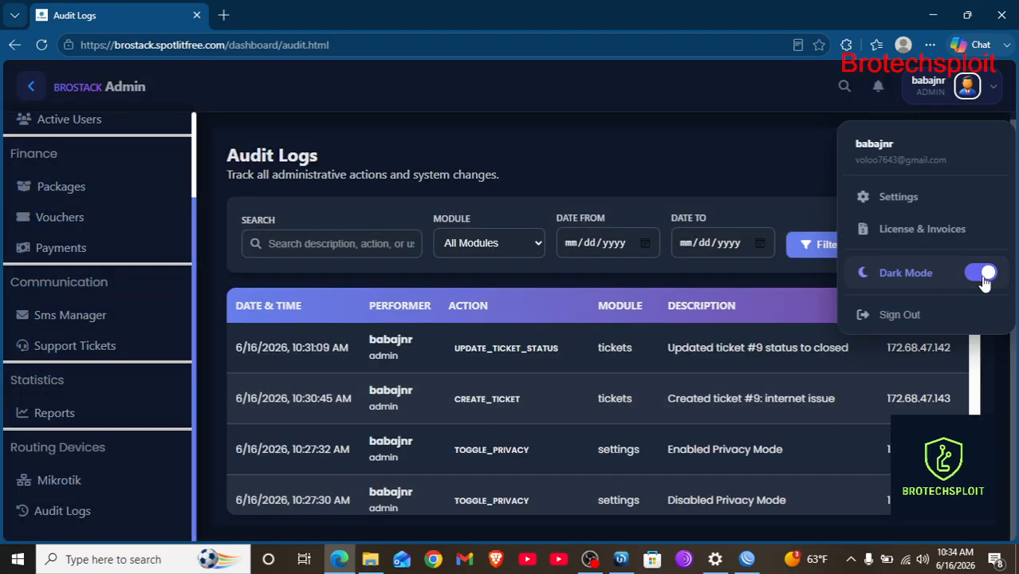
left_click(900, 196)
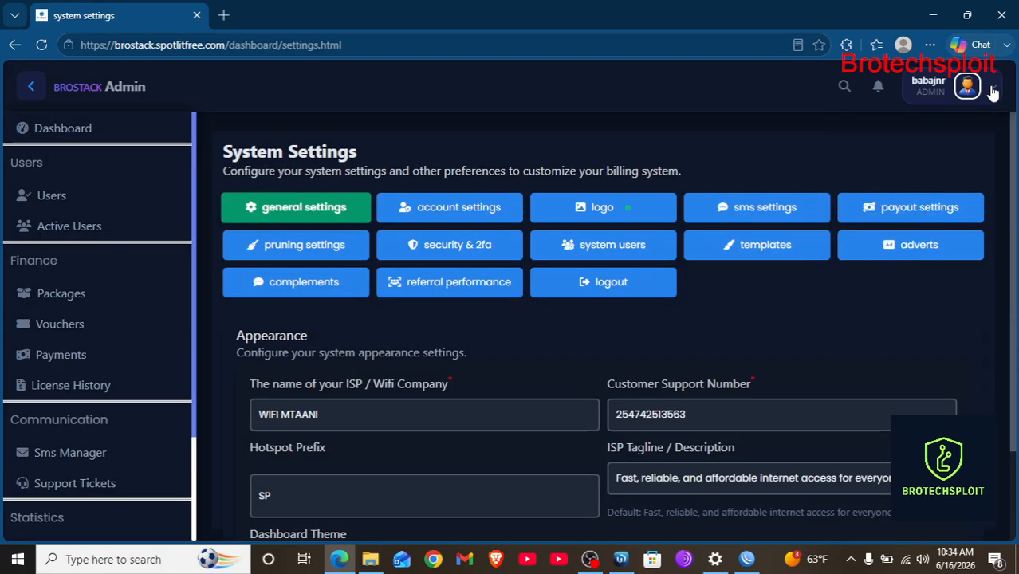
Turn Dark Mode off in the profile dropdown to return to the light theme.
left_click(968, 86)
left_click(981, 274)
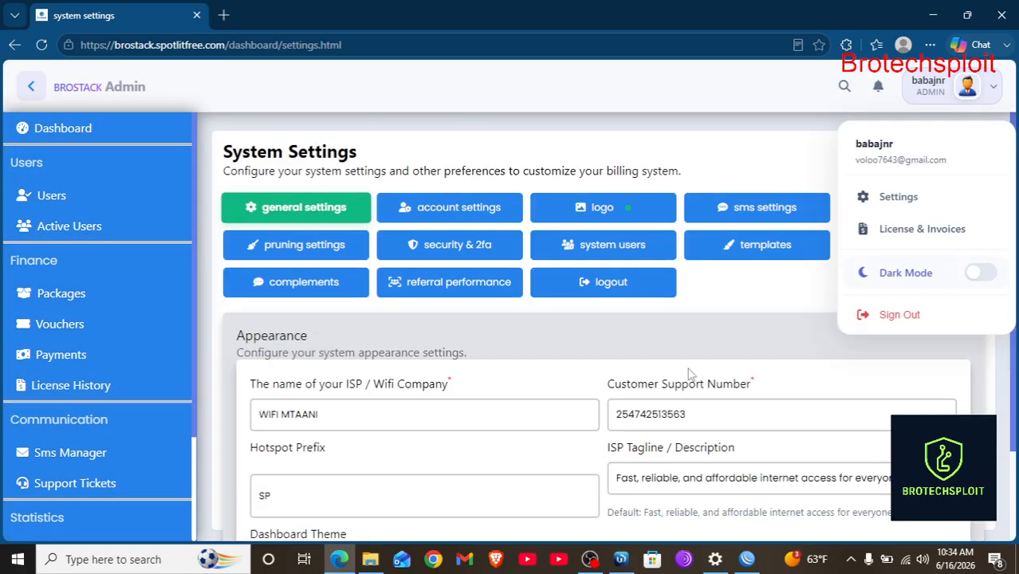
scroll(637, 363, "down", 1)
left_click(594, 321)
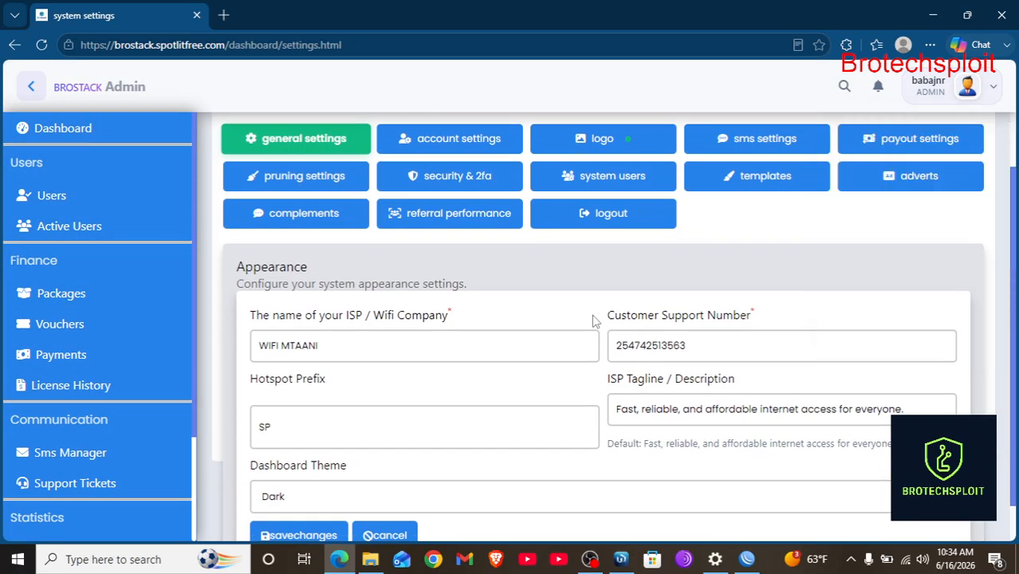
scroll(537, 341, "up", 1)
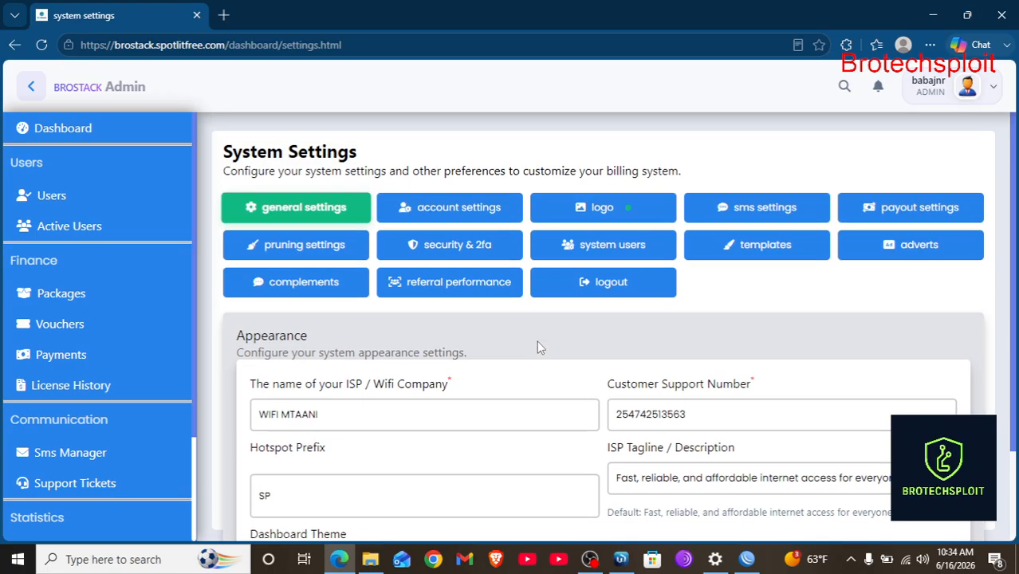
scroll(537, 341, "down", 2)
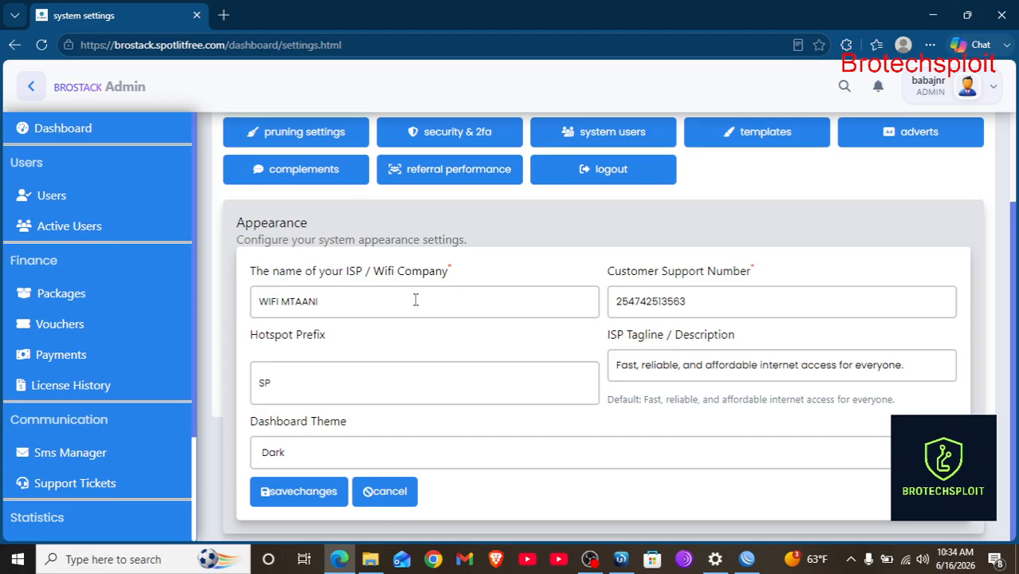
Set the Appearance Dashboard Theme to Light and save the changes.
left_click(299, 457)
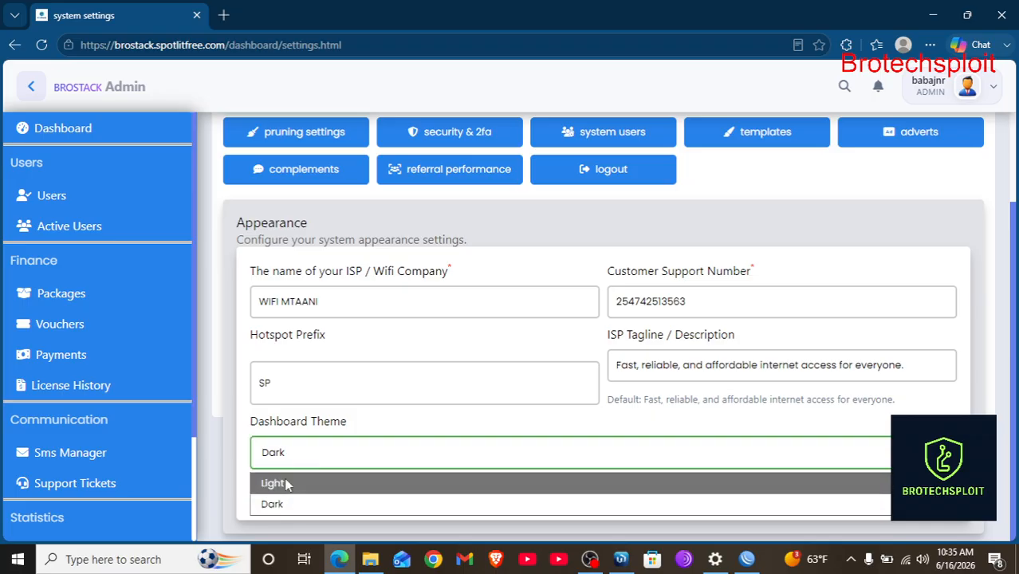
left_click(285, 484)
left_click(304, 453)
left_click(303, 503)
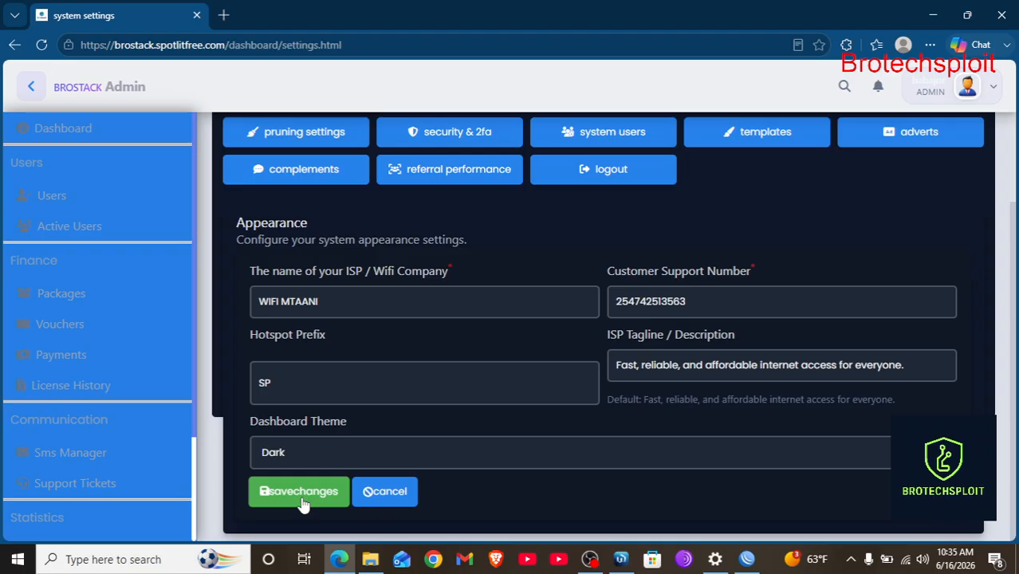
left_click(321, 451)
left_click(286, 484)
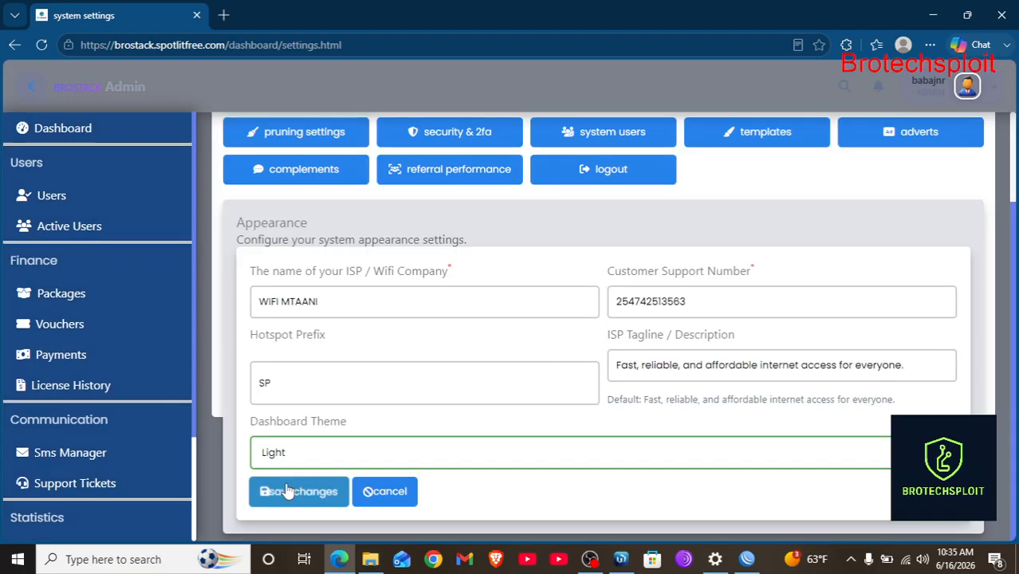
left_click(287, 491)
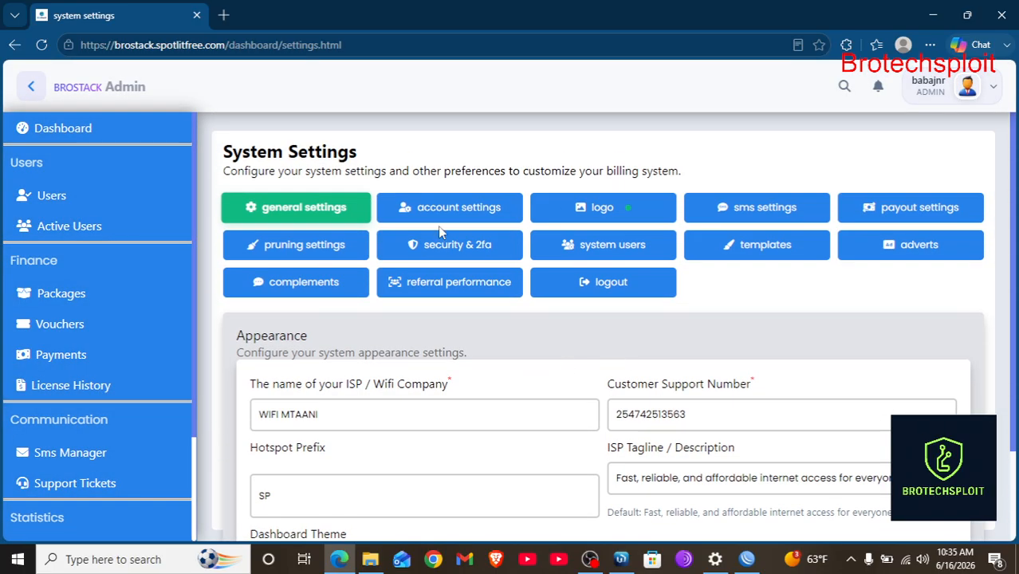
Review the admin account settings form.
left_click(466, 214)
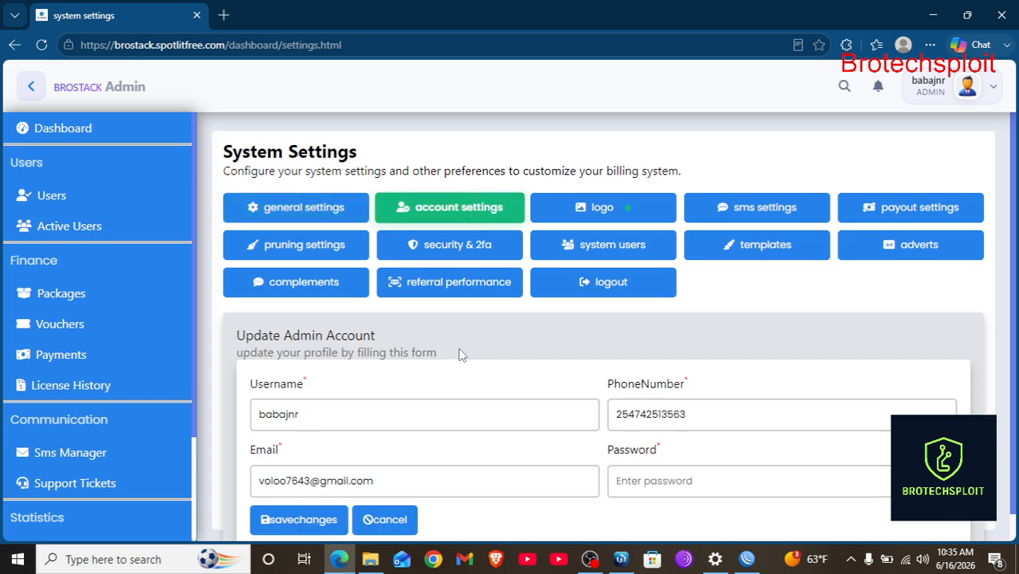
scroll(461, 355, "down", 1)
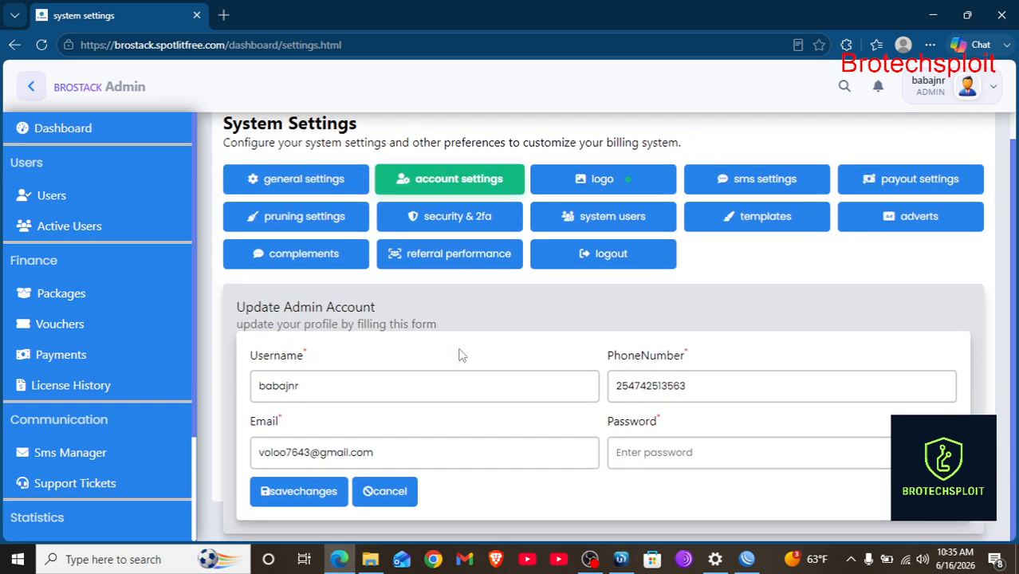
scroll(460, 354, "up", 1)
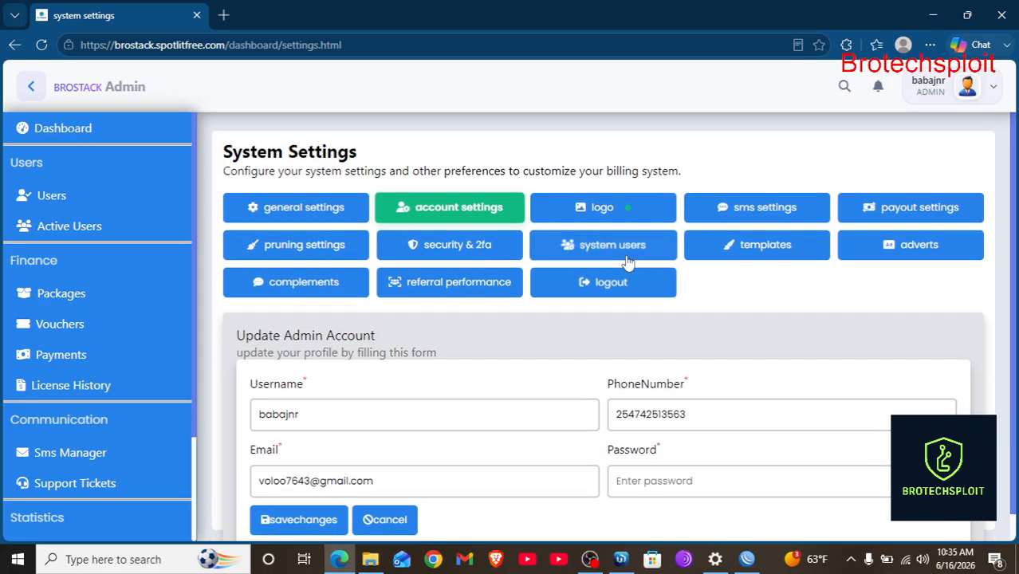
Review the system logo upload settings, then show the SMS Gateway Settings.
left_click(602, 209)
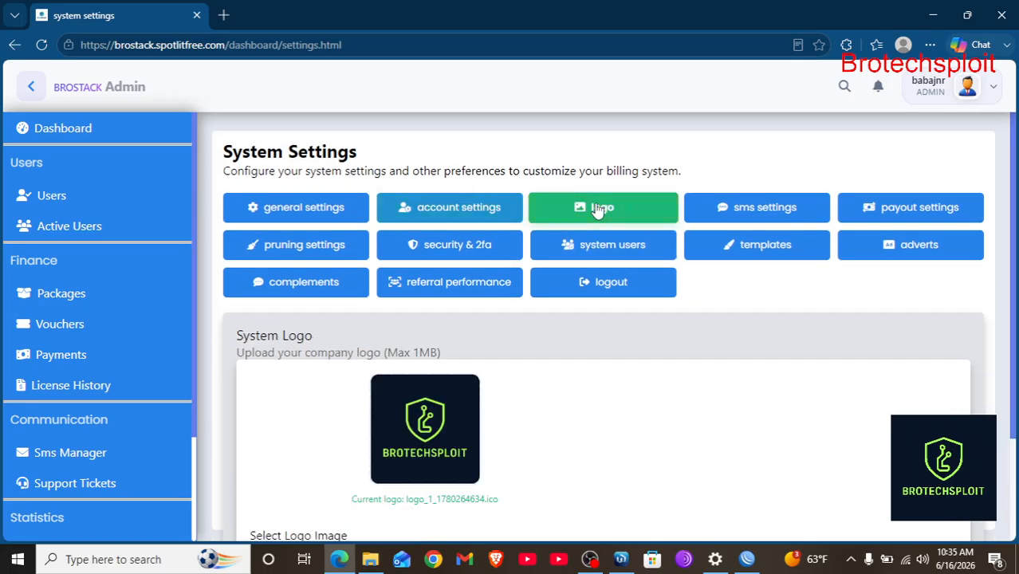
scroll(518, 425, "down", 2)
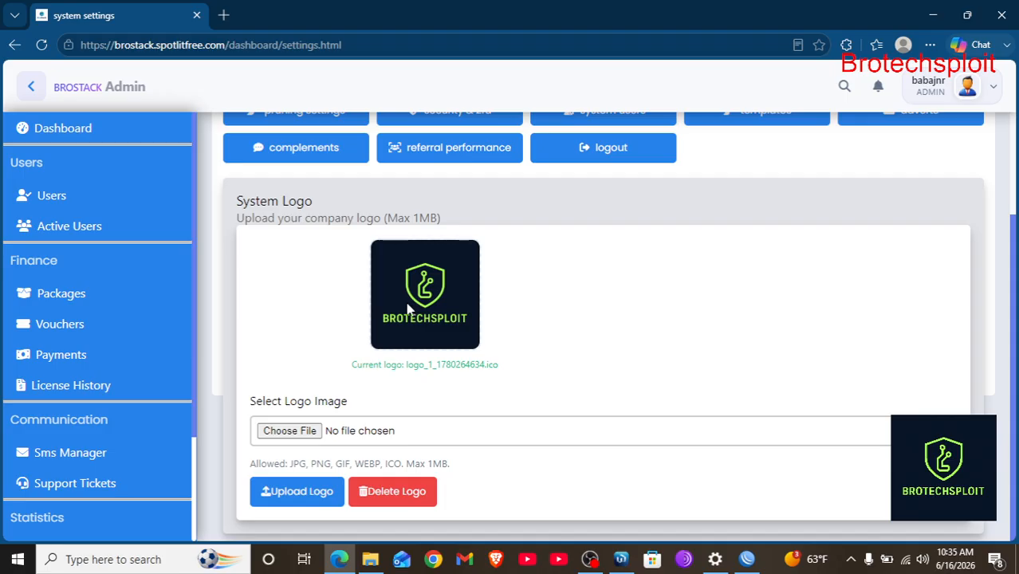
scroll(509, 310, "up", 1)
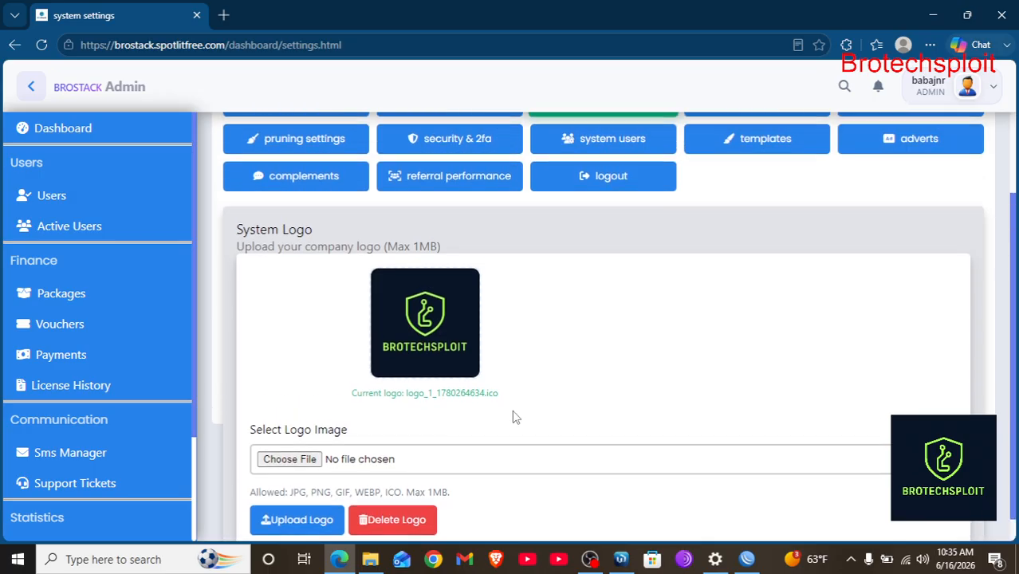
scroll(515, 416, "down", 1)
scroll(514, 415, "up", 1)
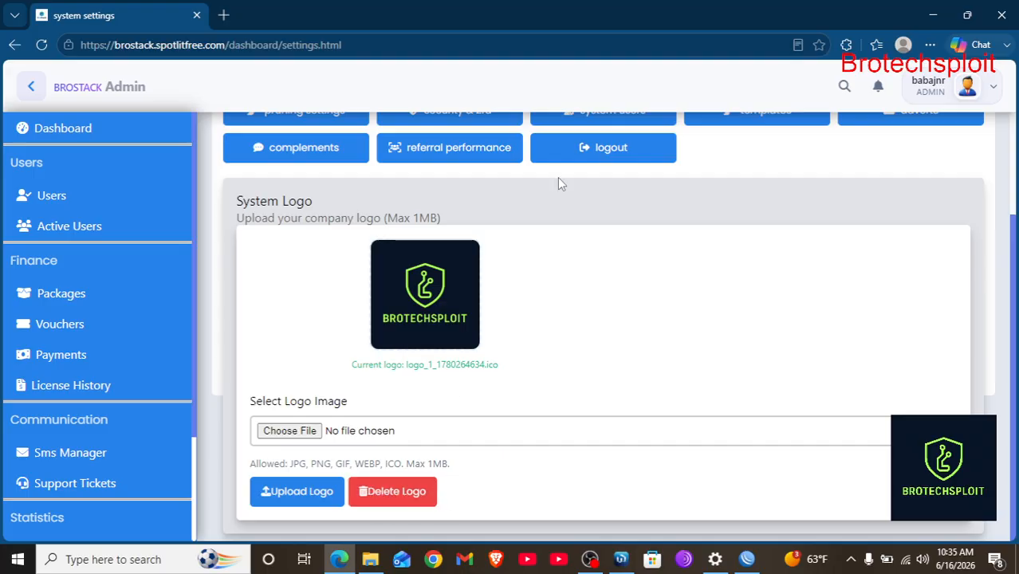
scroll(558, 177, "up", 2)
left_click(764, 207)
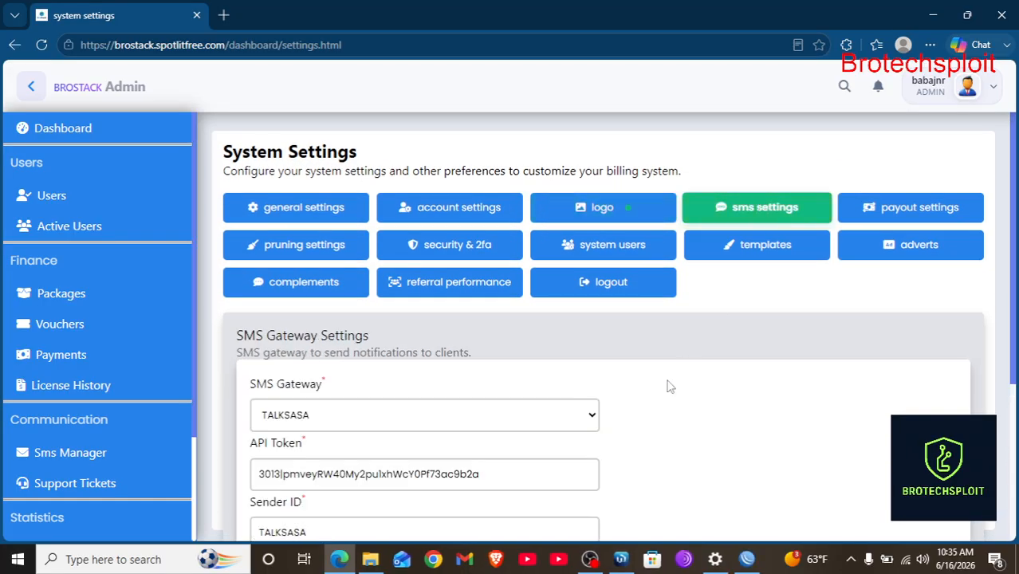
Save the SMS settings with TALKSASA as gateway and sender ID, confirming the success dialog.
scroll(668, 385, "down", 1)
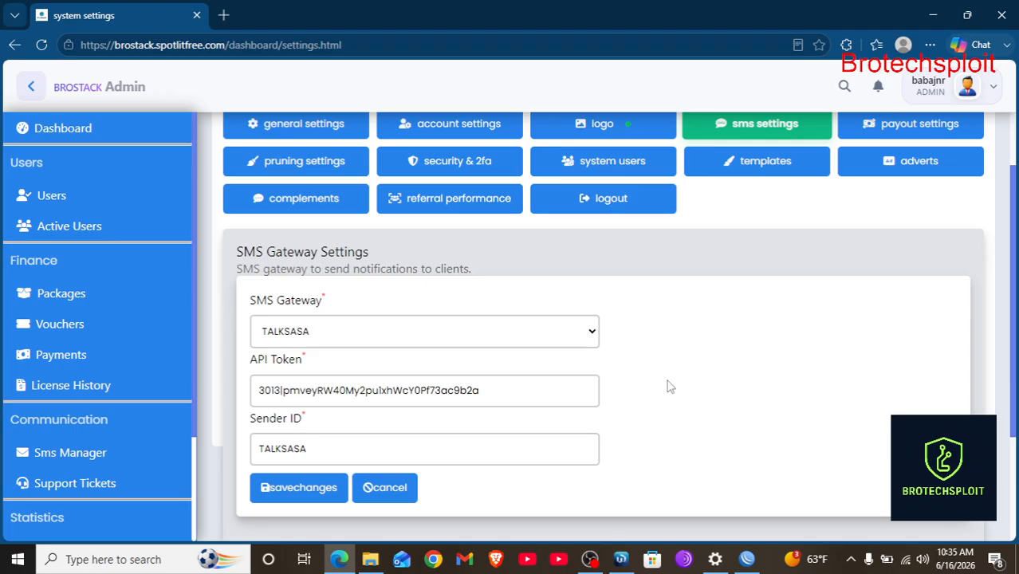
scroll(668, 387, "down", 1)
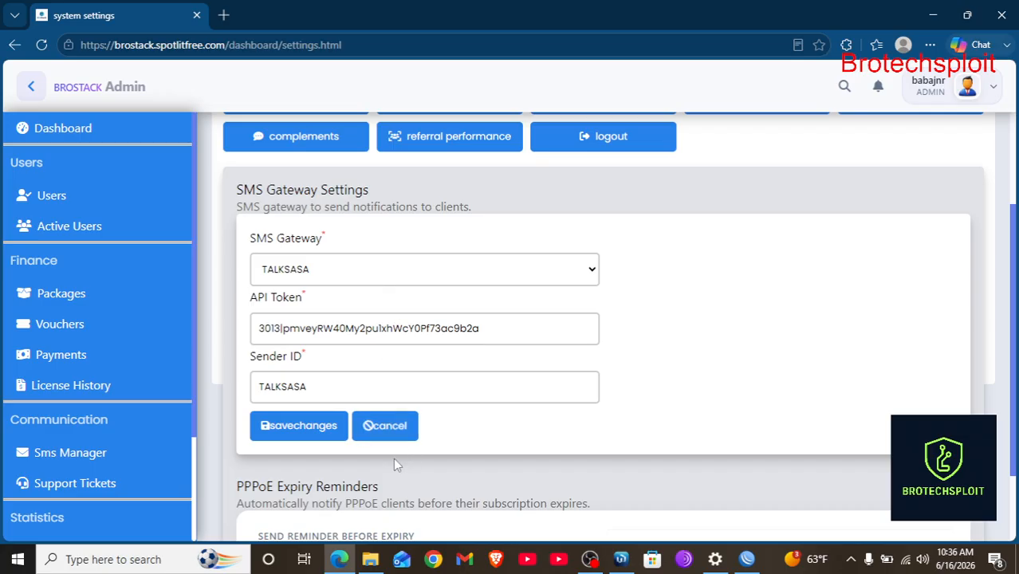
left_click(326, 393)
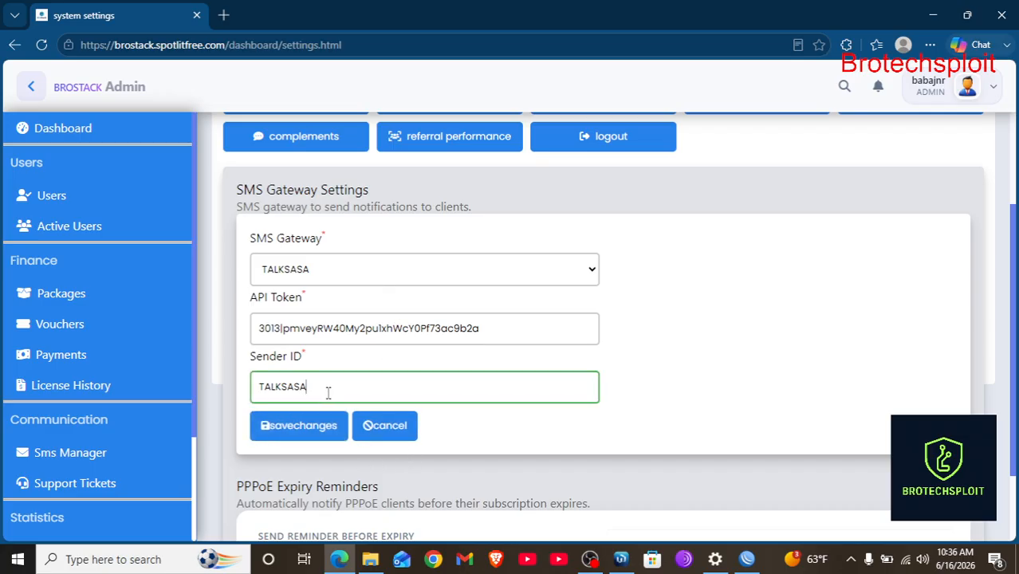
left_click(269, 425)
scroll(311, 366, "down", 2)
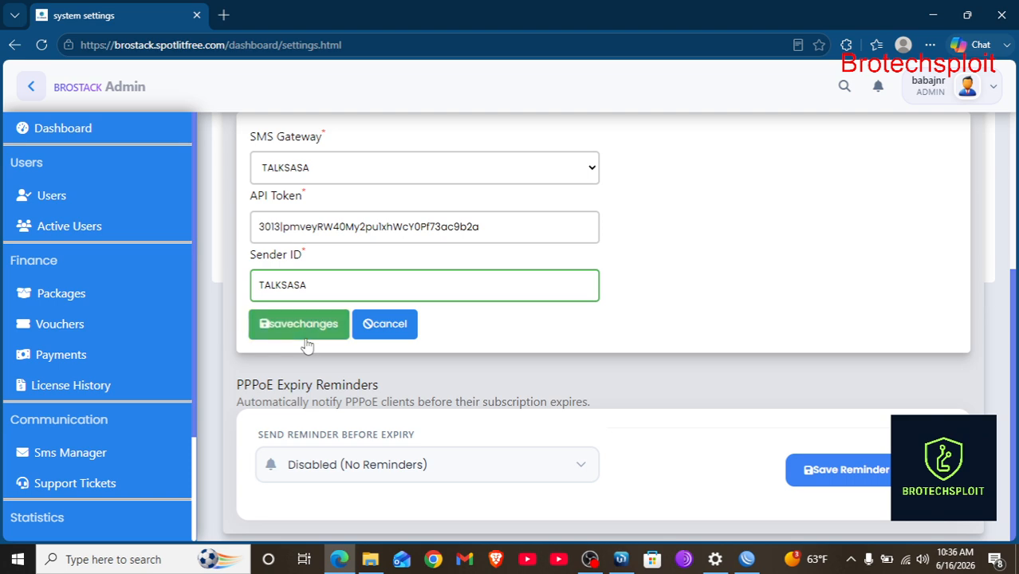
left_click(295, 323)
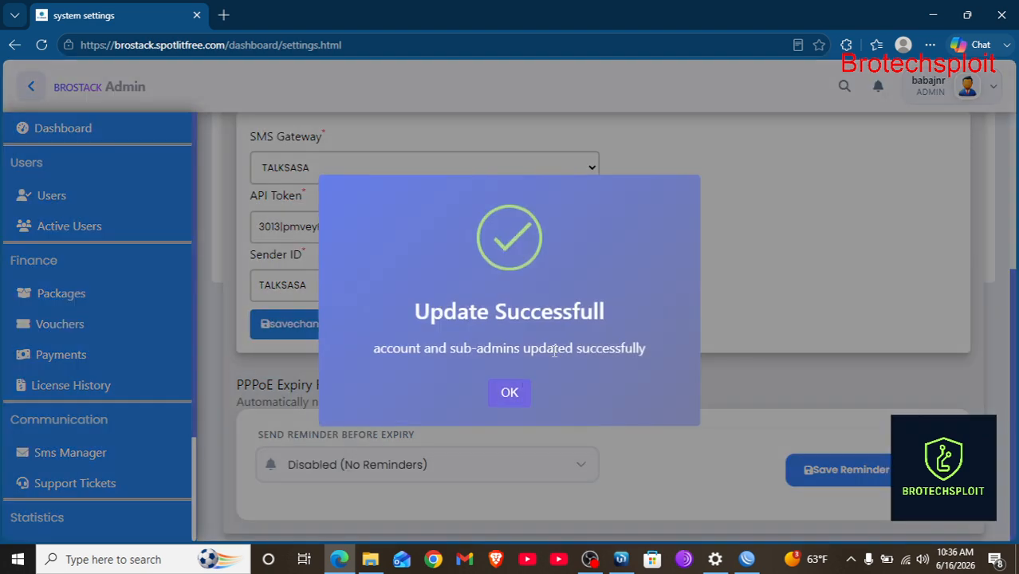
left_click(504, 385)
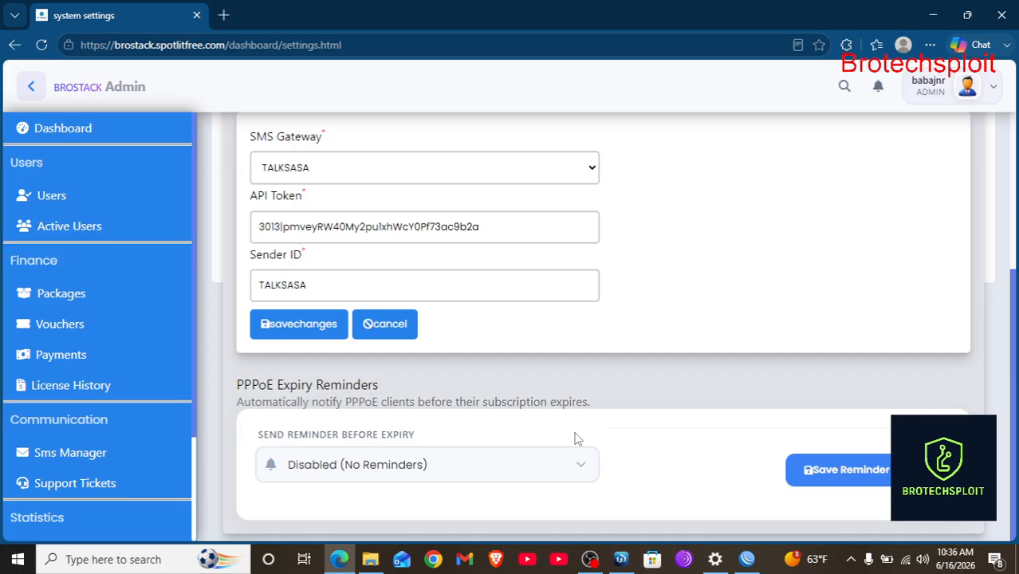
Save PPPoE expiry reminders at 1 Day Before and dismiss the confirmation.
left_click(571, 478)
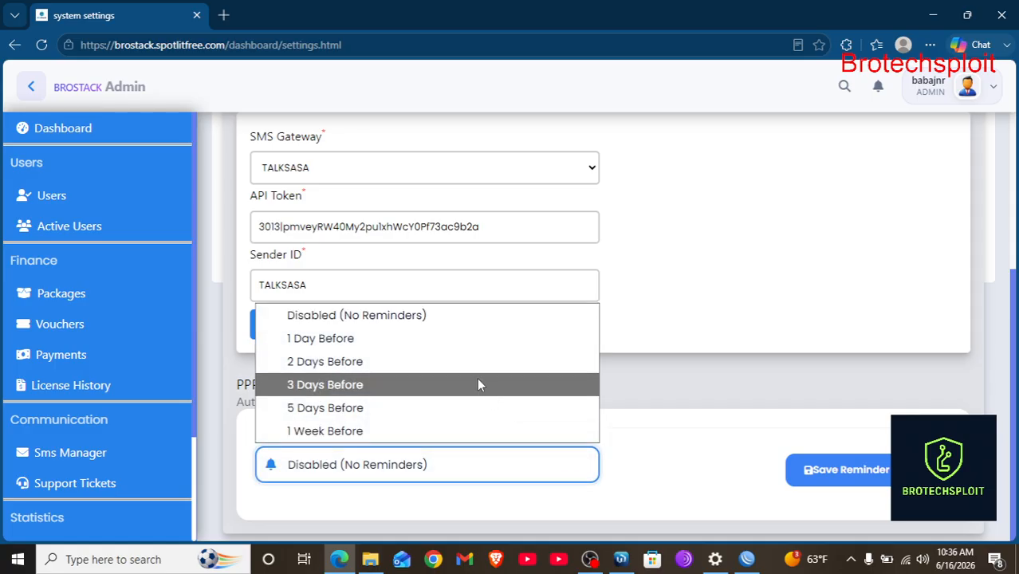
left_click(455, 348)
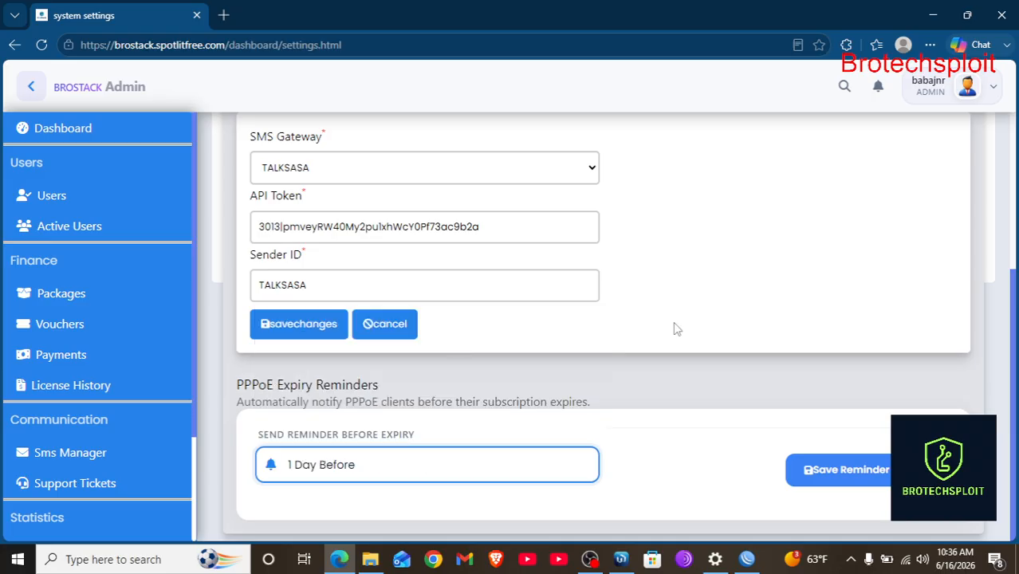
left_click(849, 470)
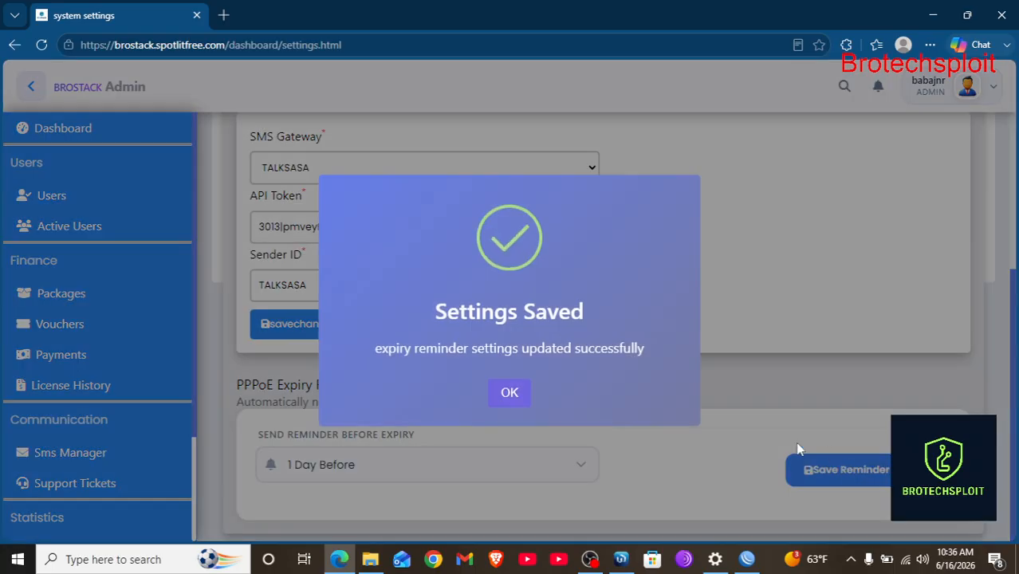
left_click(507, 393)
Change the expiry reminder timing to 5 Days Before and save it.
left_click(397, 472)
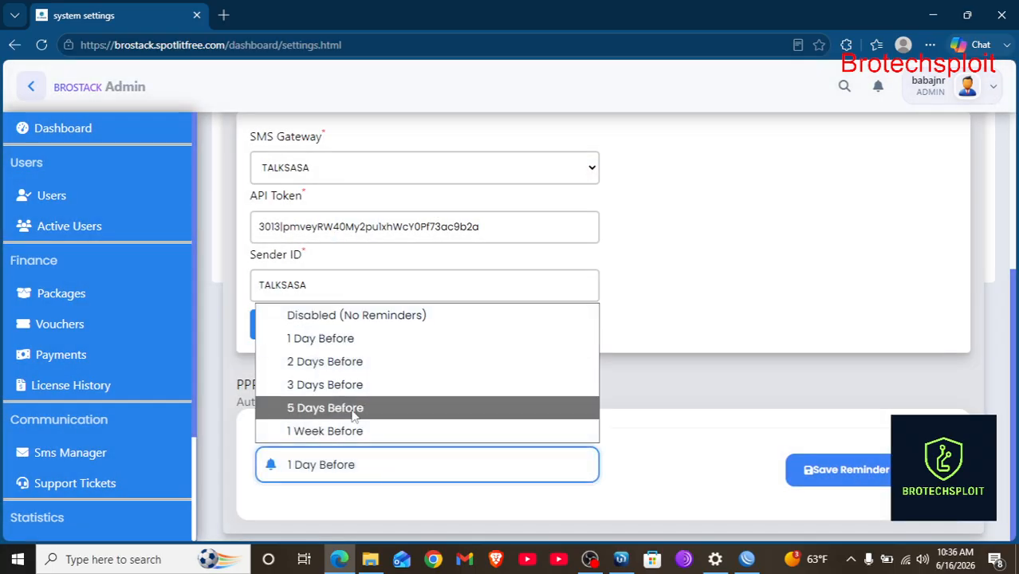
left_click(853, 469)
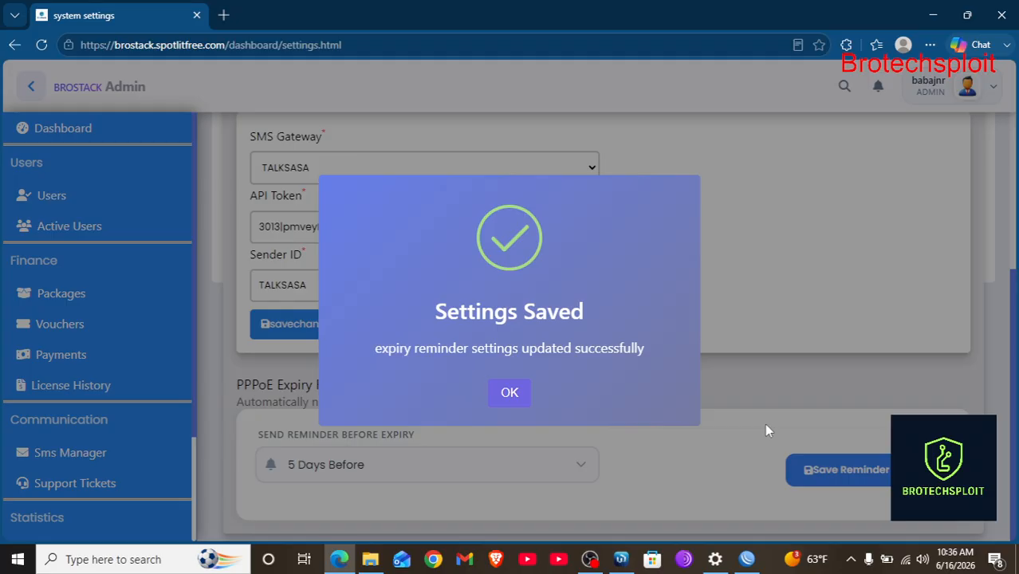
left_click(509, 393)
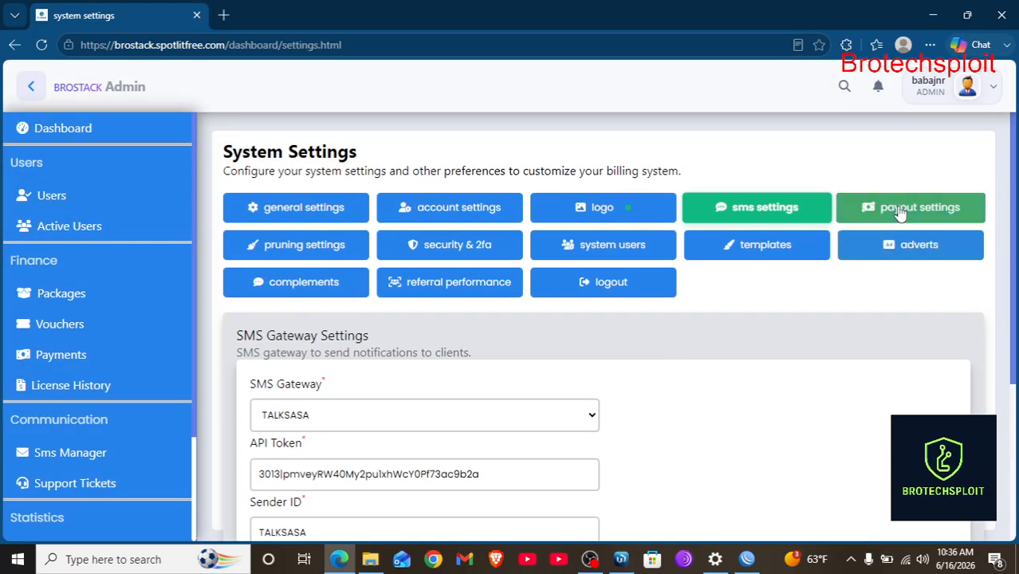
left_click(900, 211)
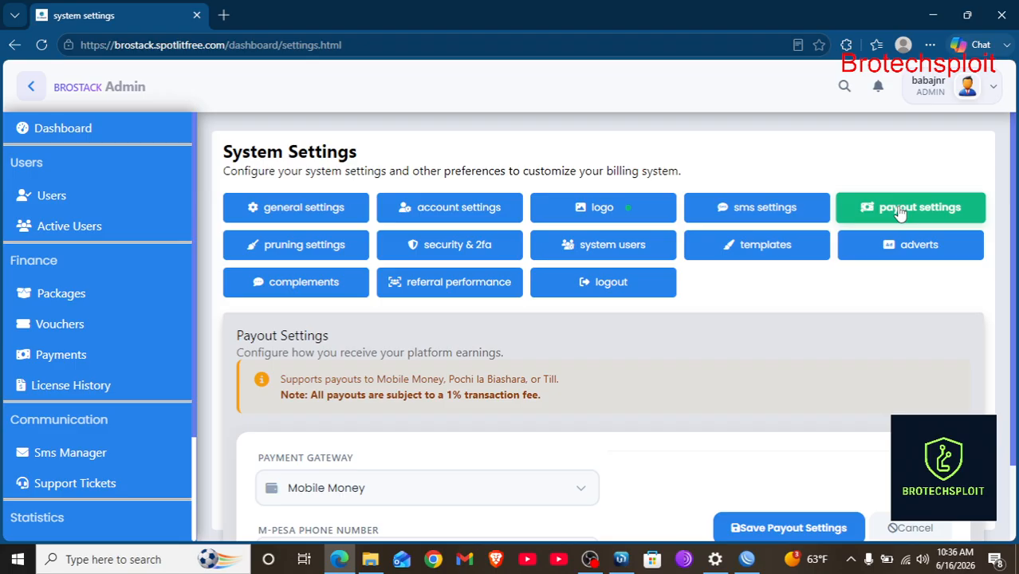
Save Mobile Money as the payout gateway and dismiss the update confirmation.
scroll(899, 211, "down", 1)
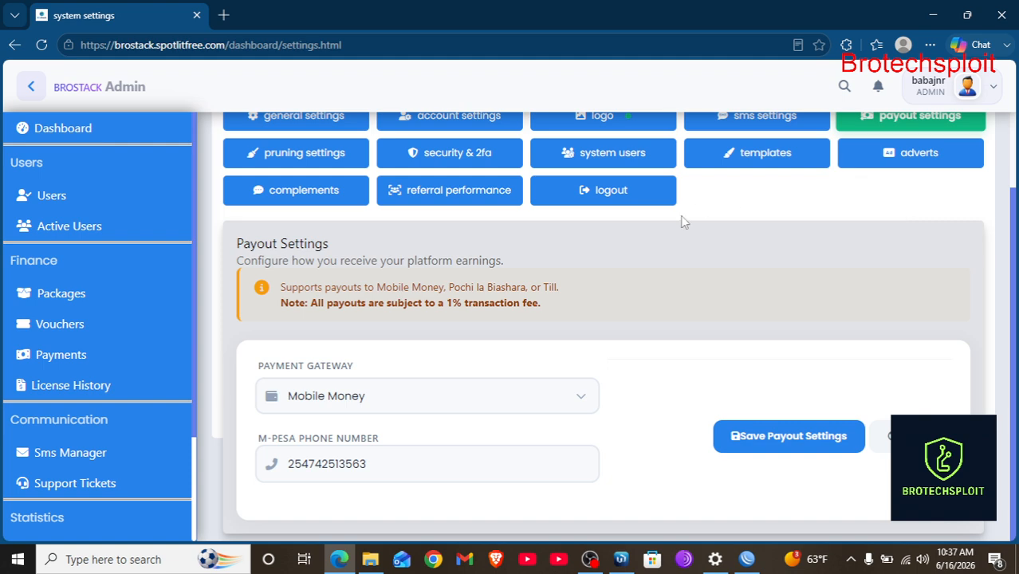
left_click(502, 393)
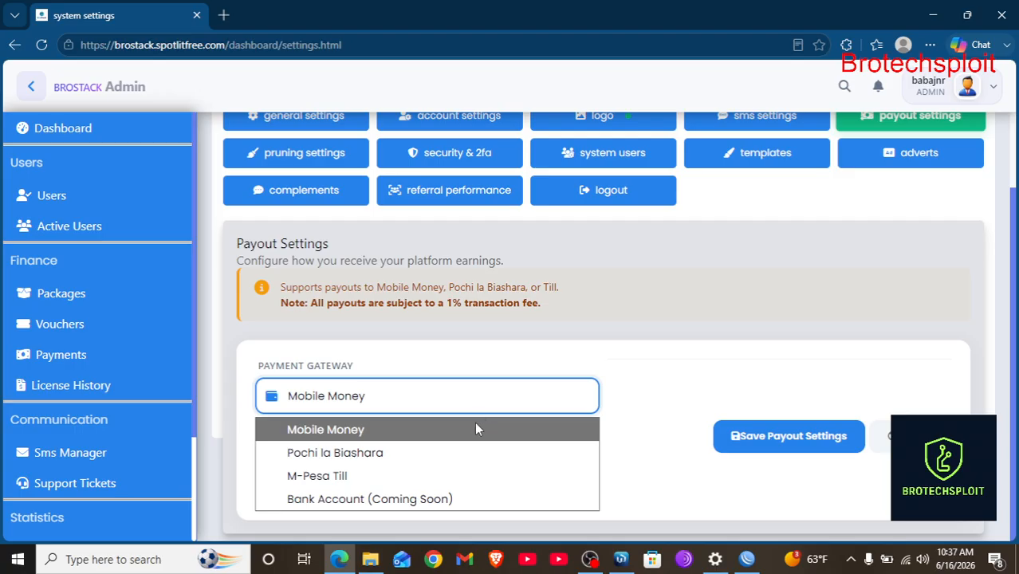
left_click(476, 429)
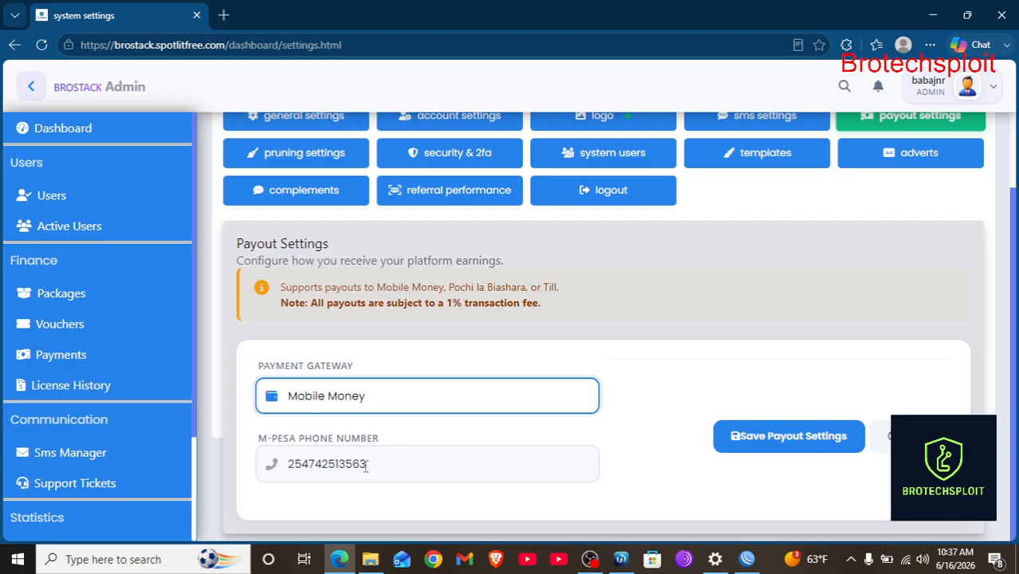
left_click(803, 441)
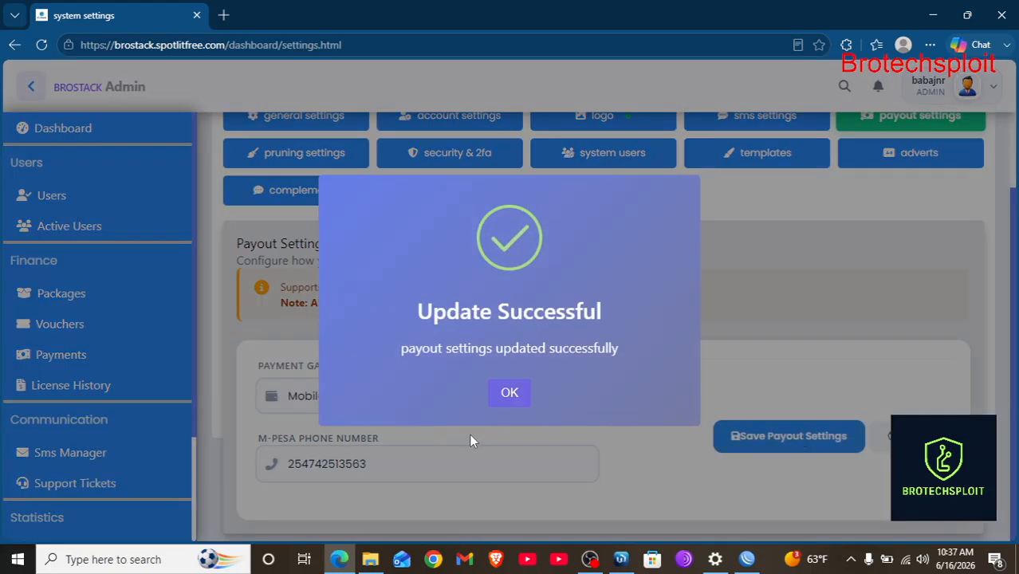
left_click(507, 395)
Preview the M-Pesa Till and Pochi la Biashara gateway options, then return to Mobile Money.
left_click(475, 400)
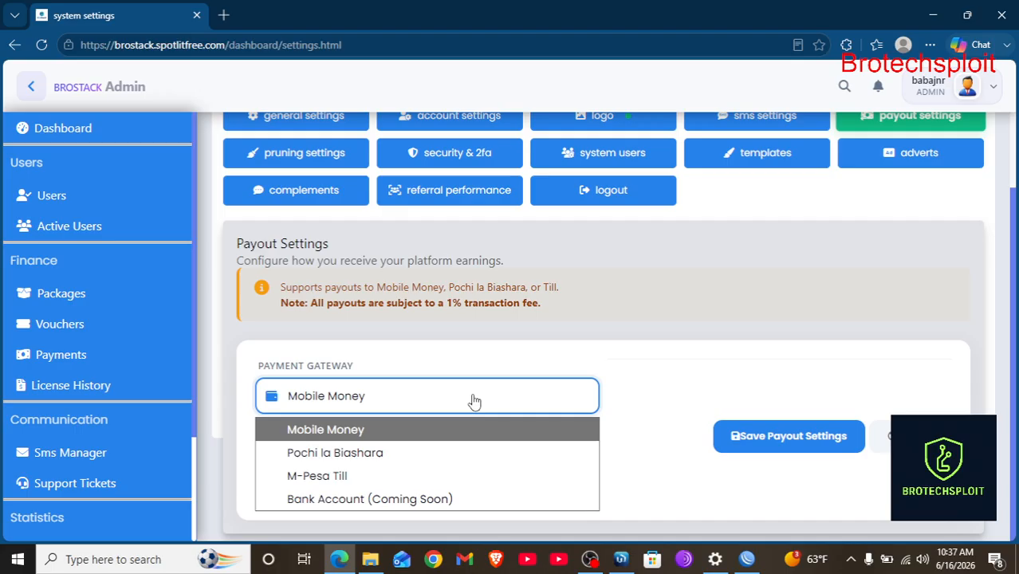
left_click(382, 475)
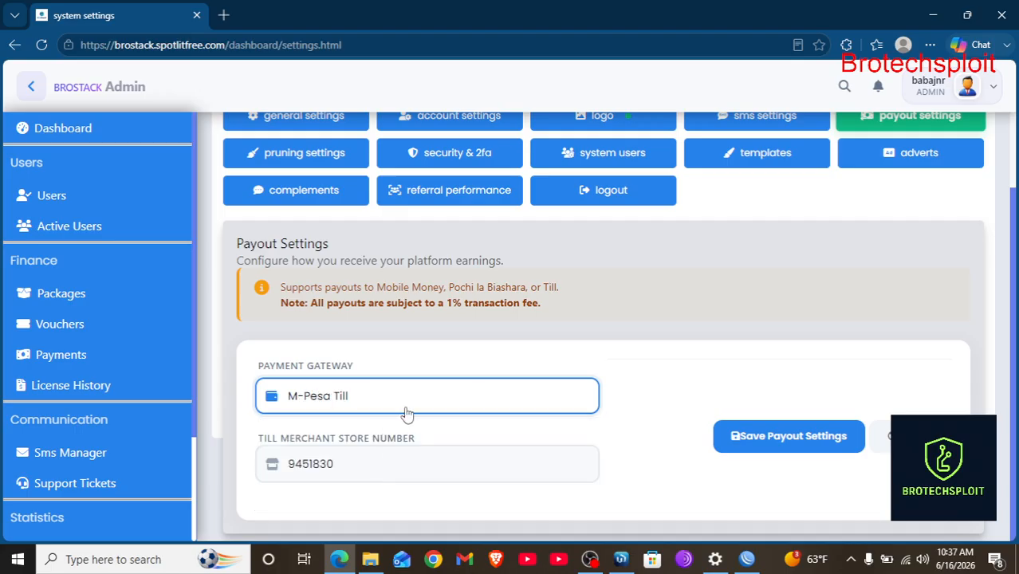
left_click(407, 409)
left_click(359, 452)
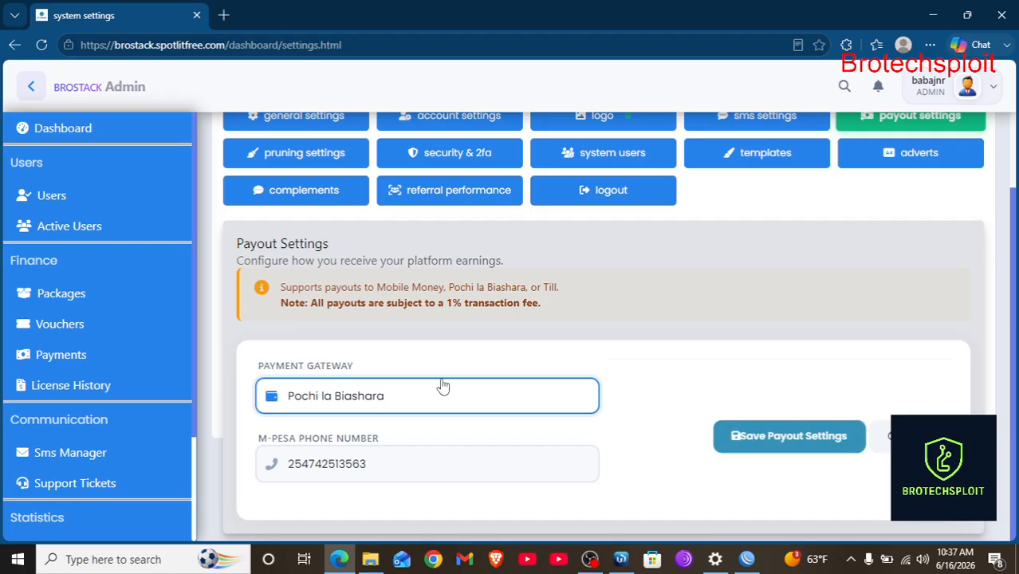
left_click(403, 397)
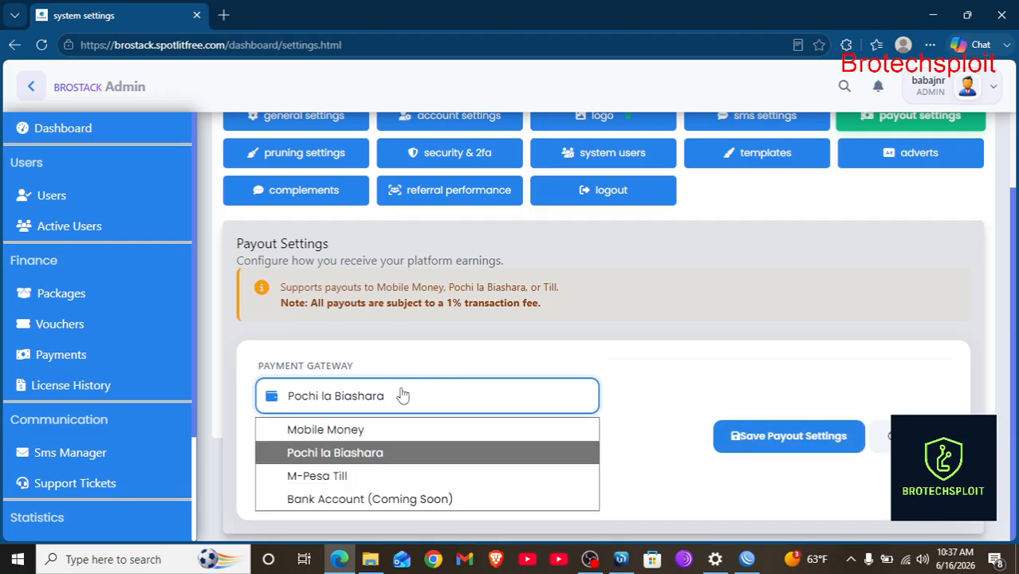
left_click(343, 479)
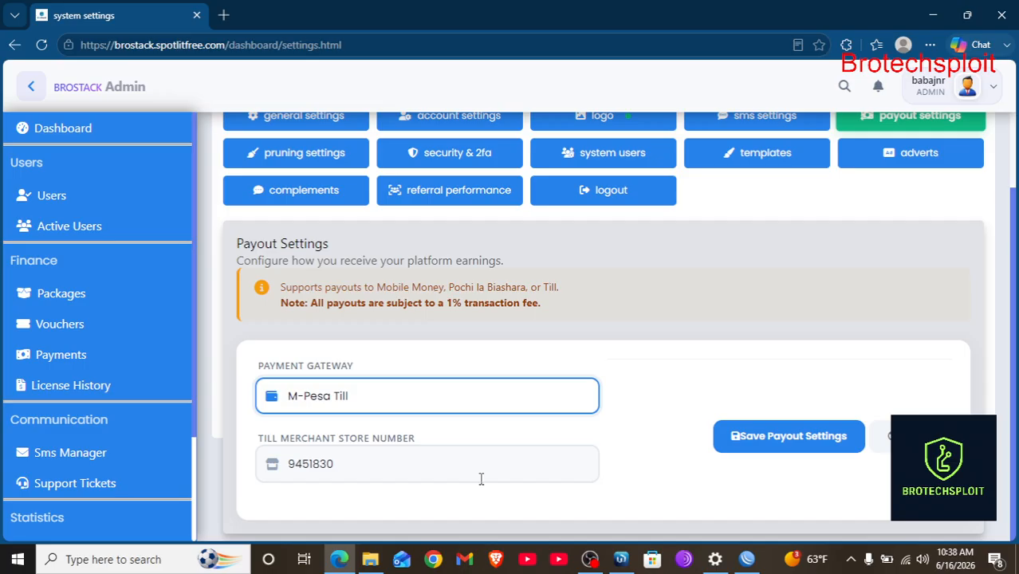
left_click(377, 404)
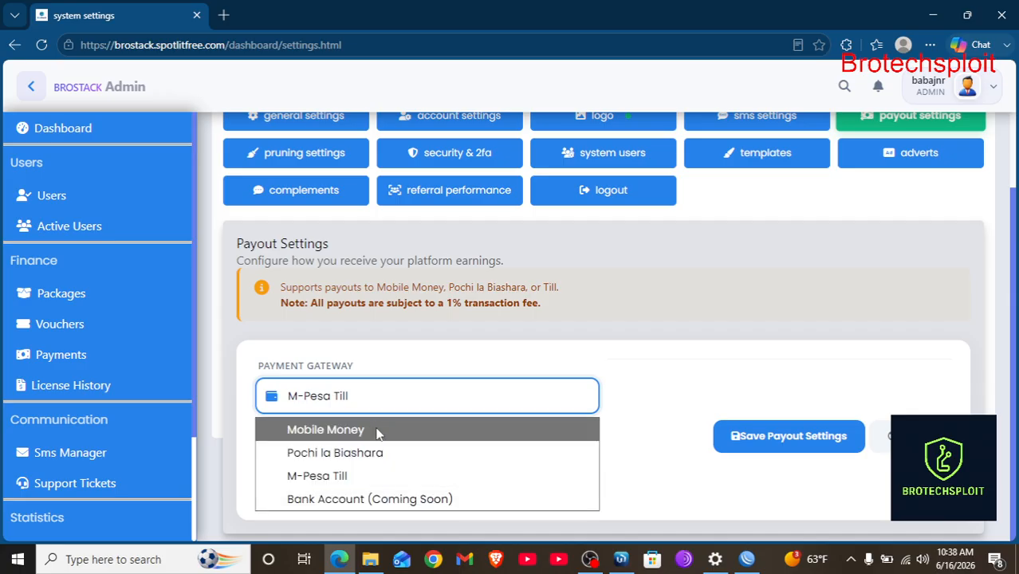
left_click(360, 429)
scroll(594, 377, "up", 1)
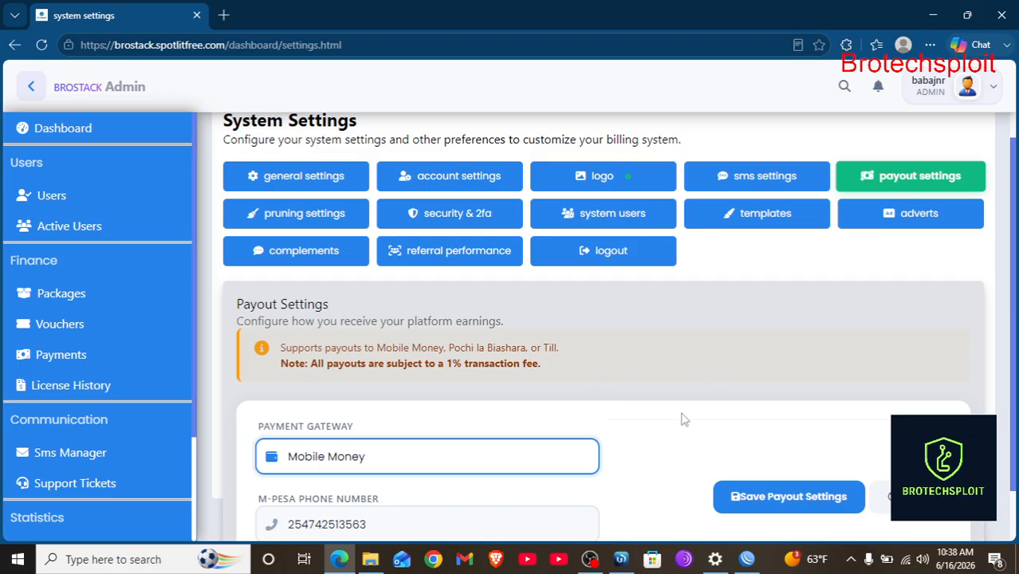
scroll(659, 424, "down", 1)
scroll(659, 423, "up", 1)
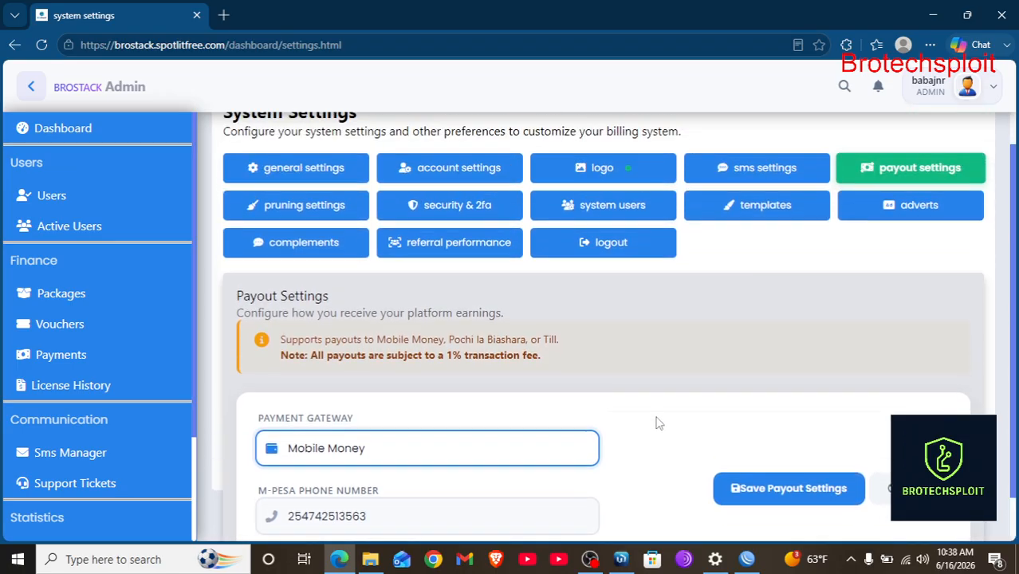
In Pruning Settings, save Prune Inactive Users After at 7 Days and dismiss the confirmation.
left_click(300, 213)
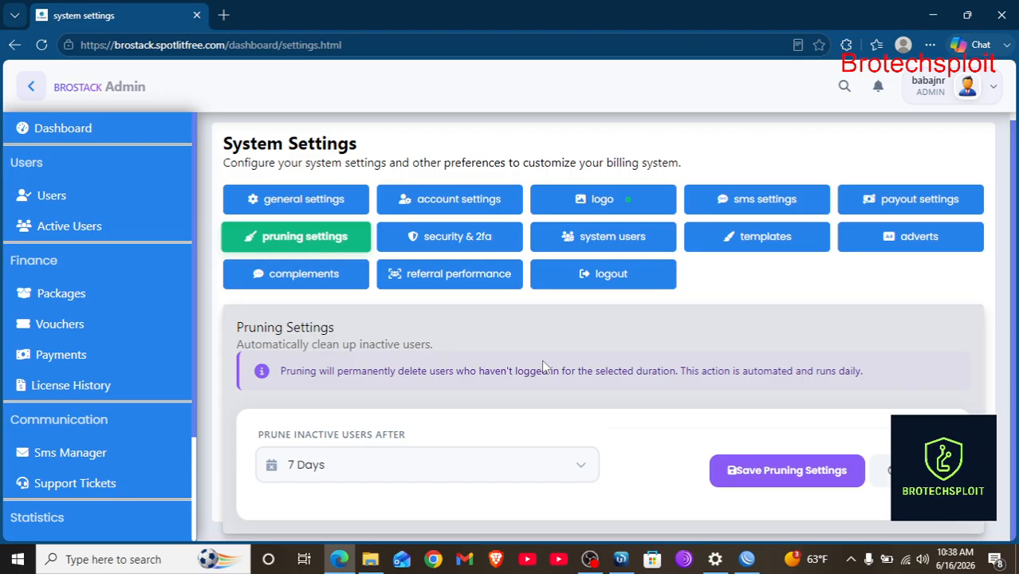
left_click(504, 481)
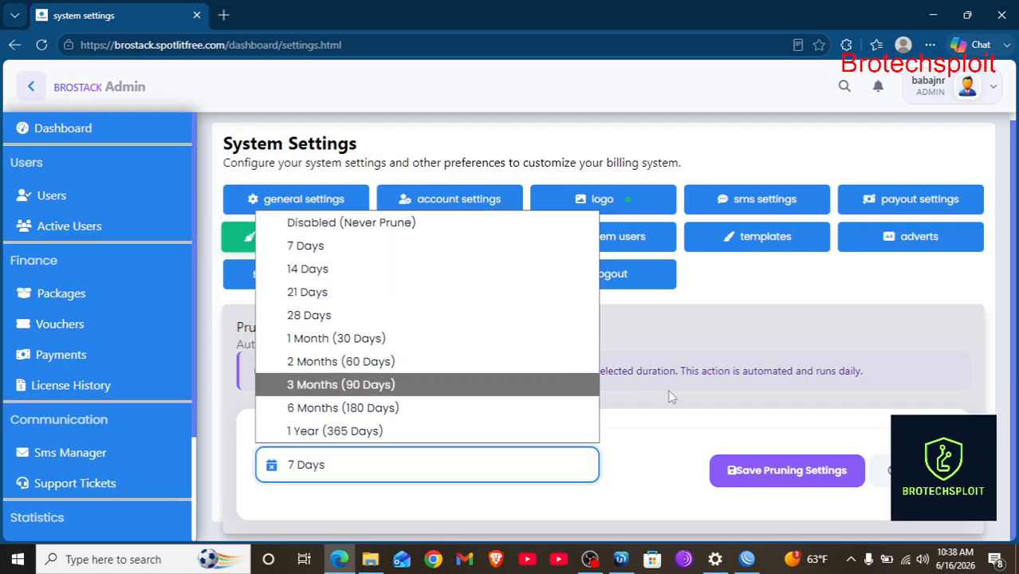
left_click(812, 472)
left_click(813, 473)
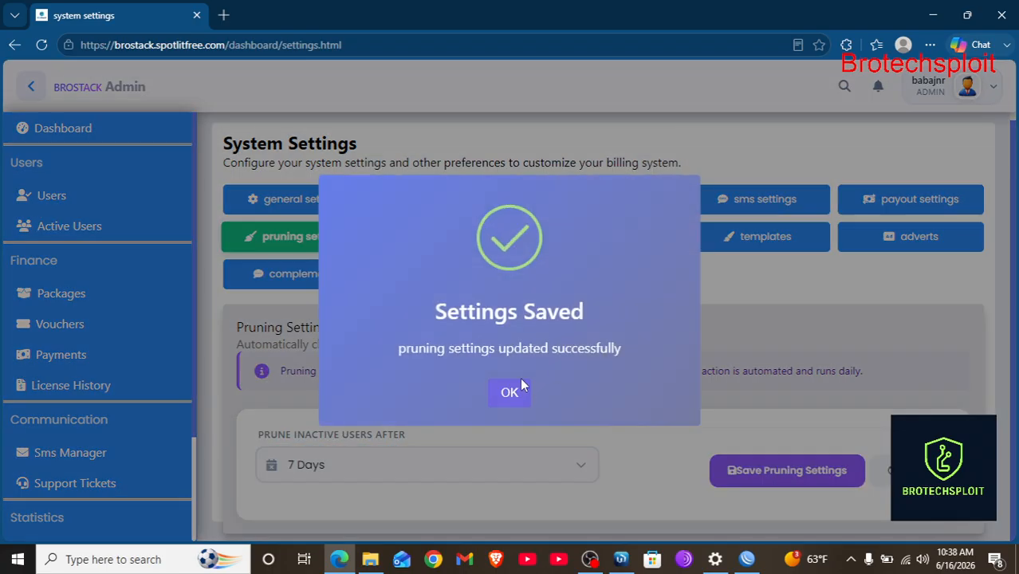
left_click(514, 391)
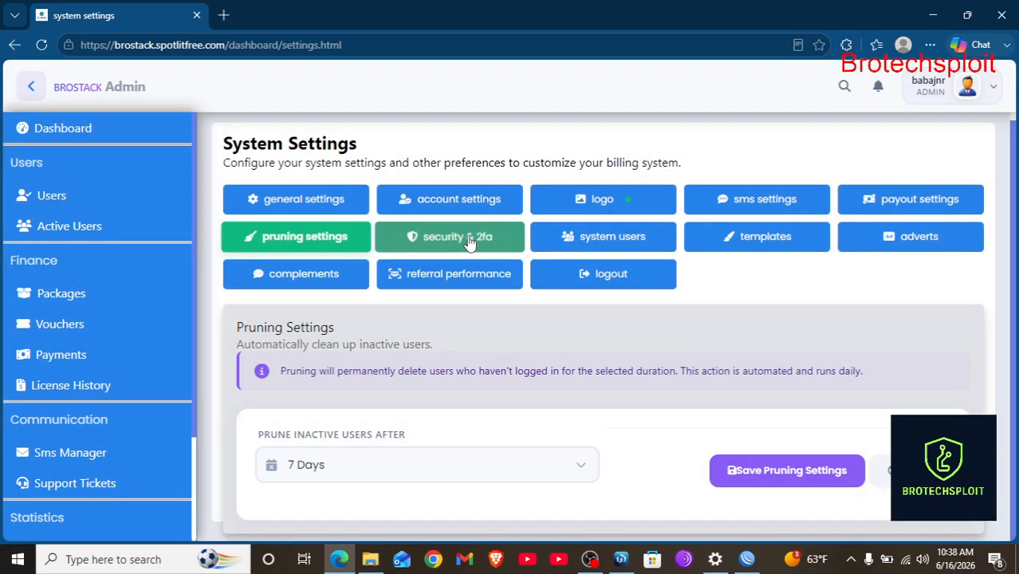
In Security & 2FA, switch email two-factor authentication on and then back off.
left_click(466, 242)
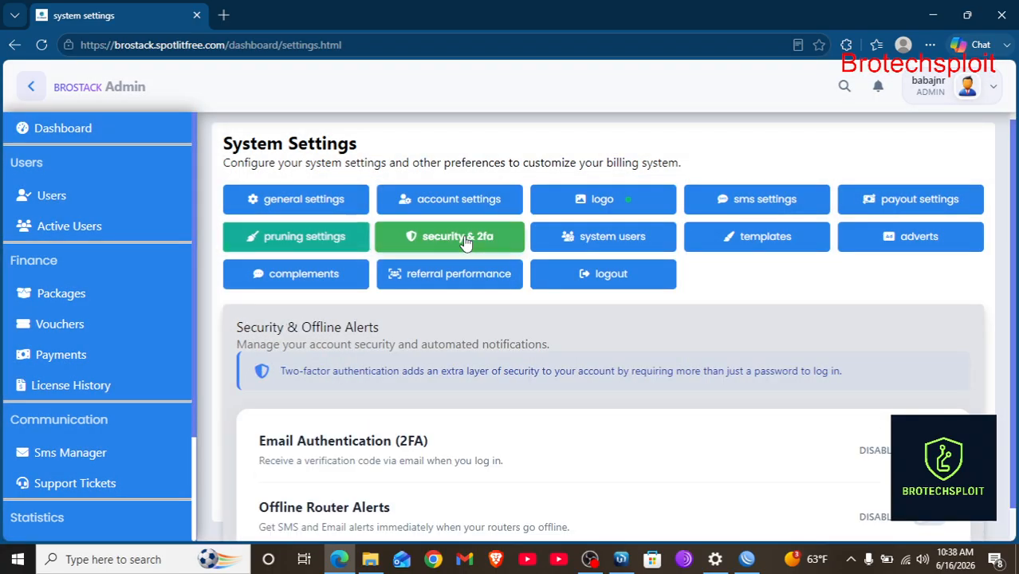
scroll(505, 387, "down", 1)
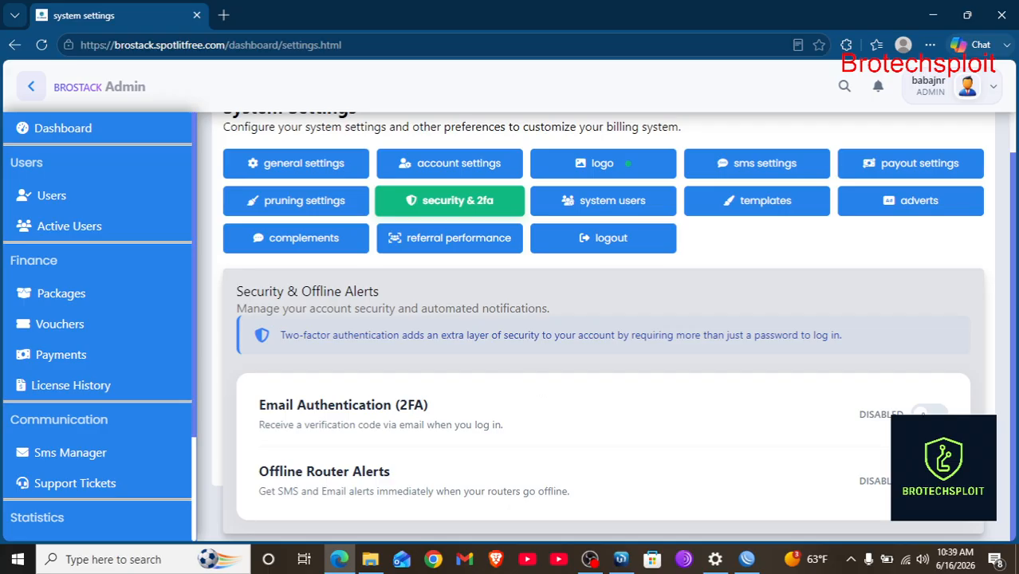
left_click(928, 412)
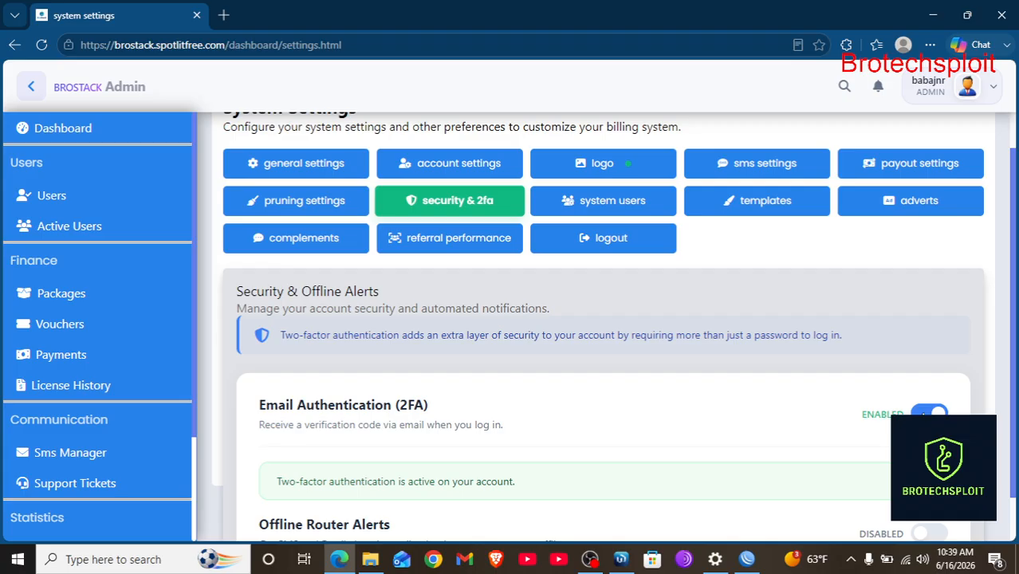
scroll(924, 415, "up", 1)
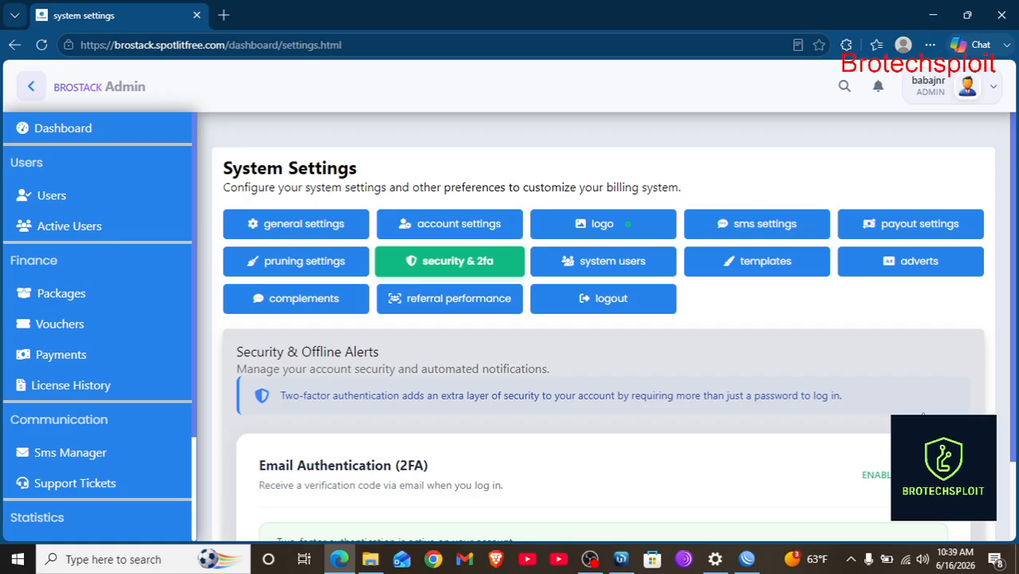
scroll(923, 415, "down", 2)
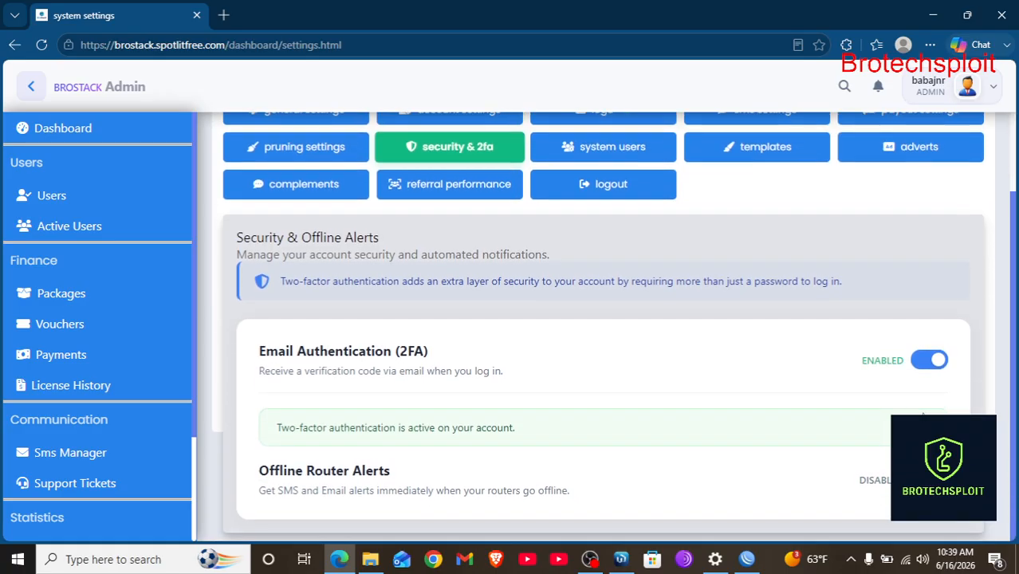
left_click(925, 364)
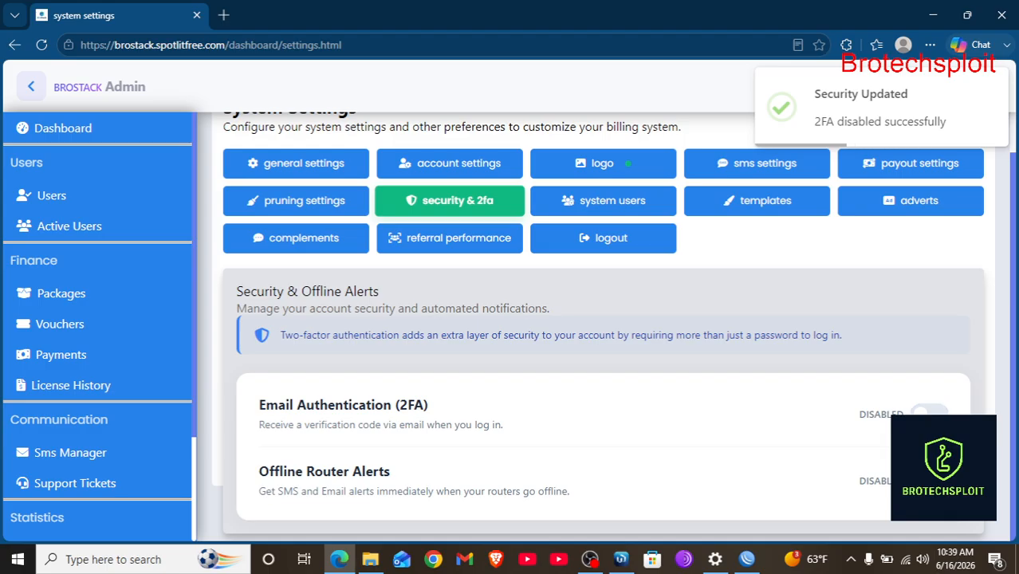
Leave Offline Router Alerts disabled and view the System Users list of Accountant, Support, Admin.
left_click(929, 480)
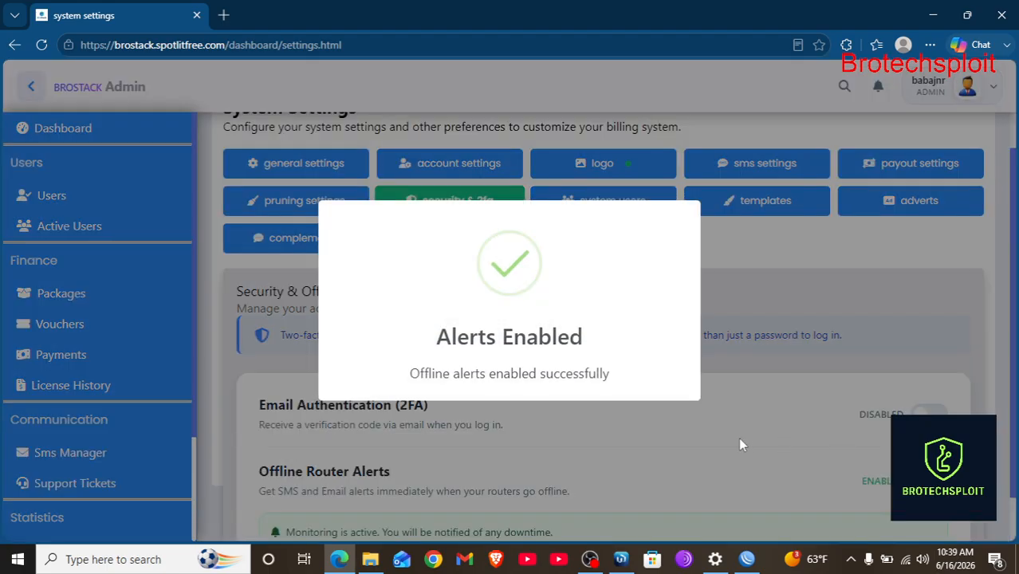
scroll(739, 439, "down", 1)
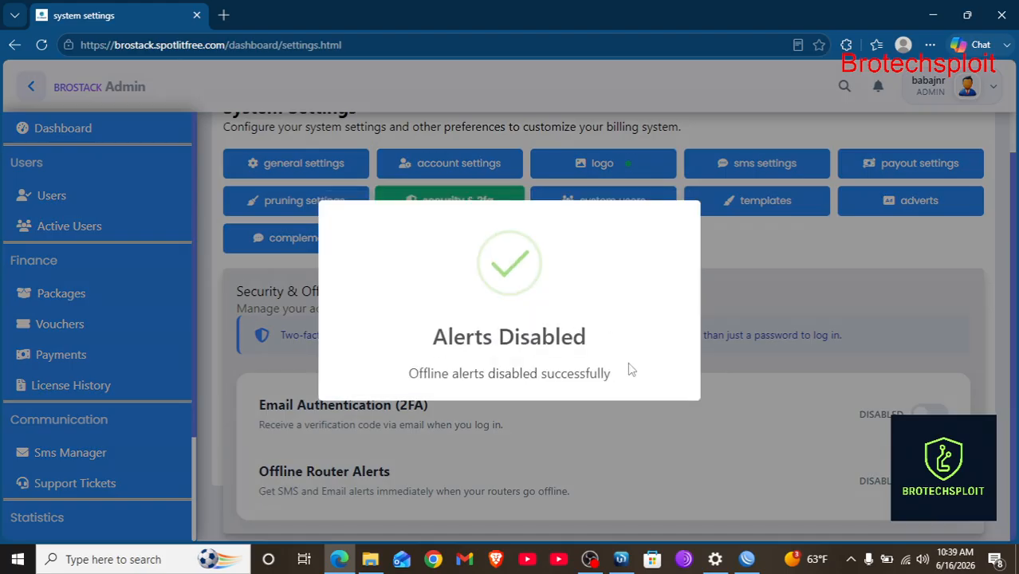
left_click(612, 209)
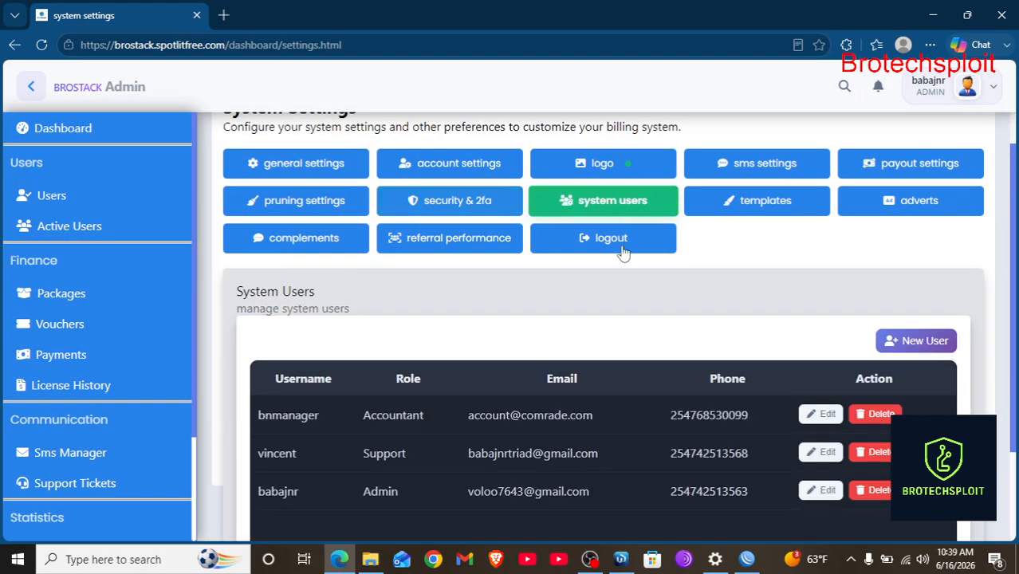
scroll(626, 351, "down", 1)
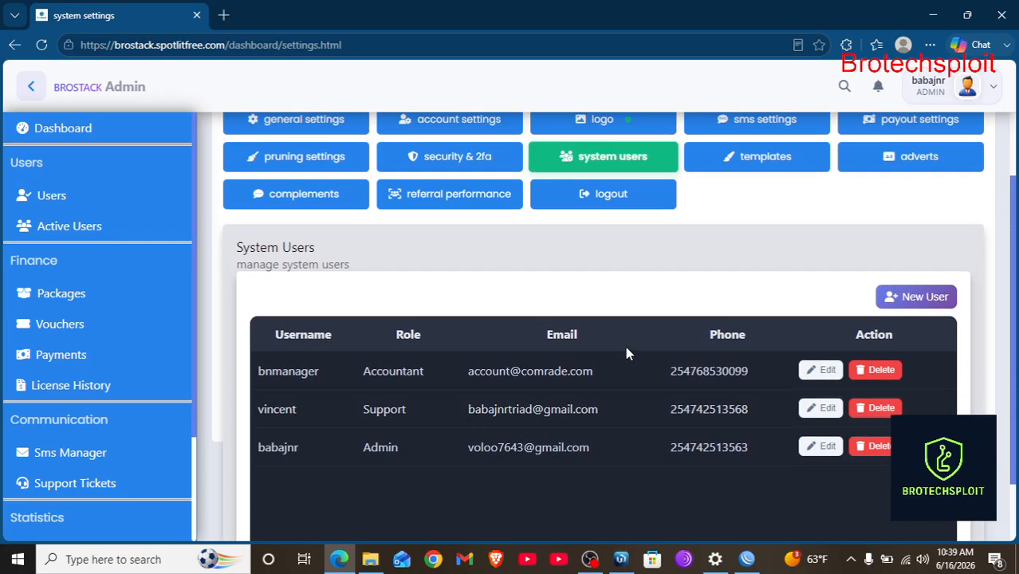
scroll(851, 274, "up", 1)
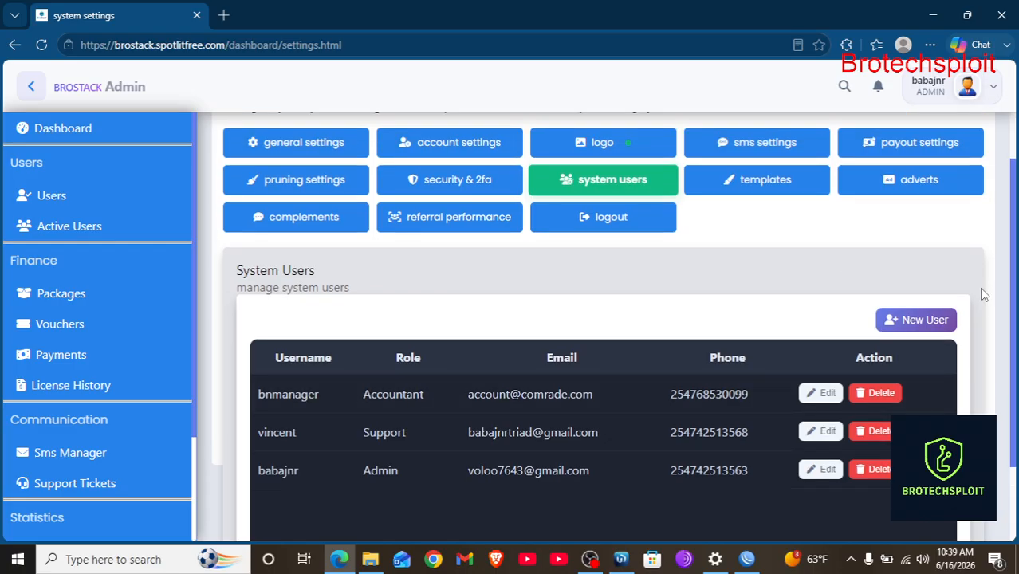
left_click(933, 319)
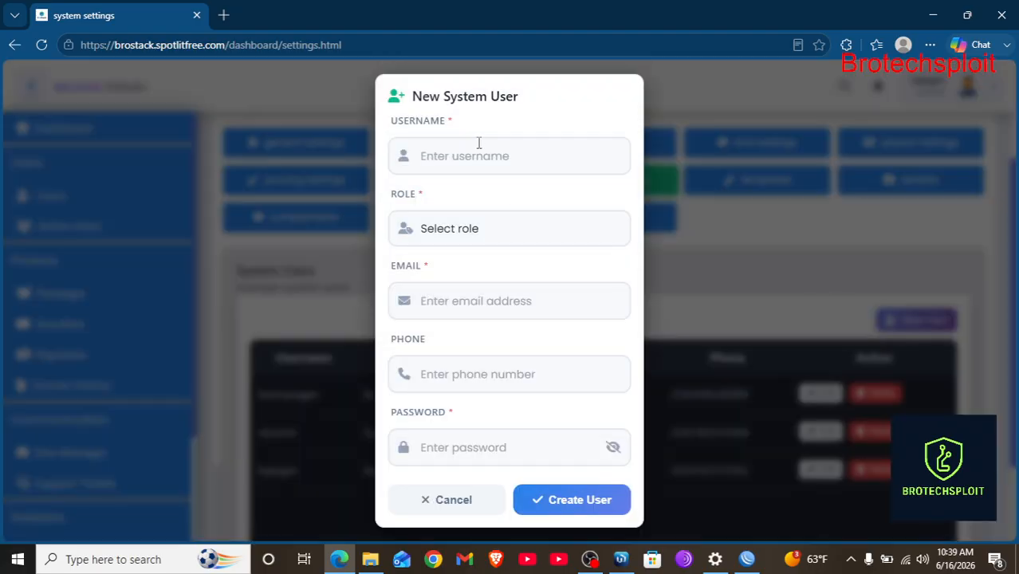
left_click(479, 152)
left_click(456, 236)
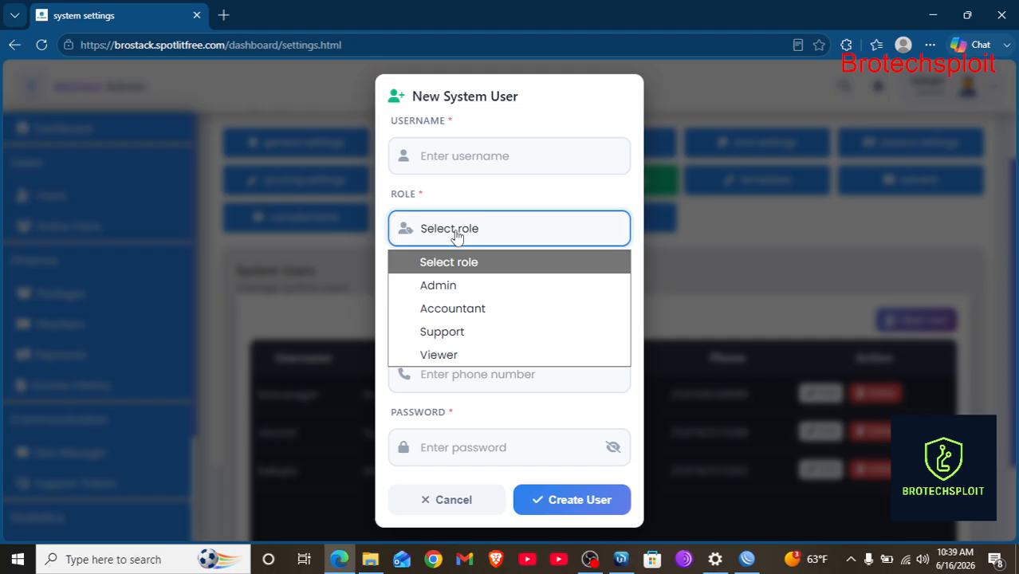
left_click(452, 157)
left_click(446, 235)
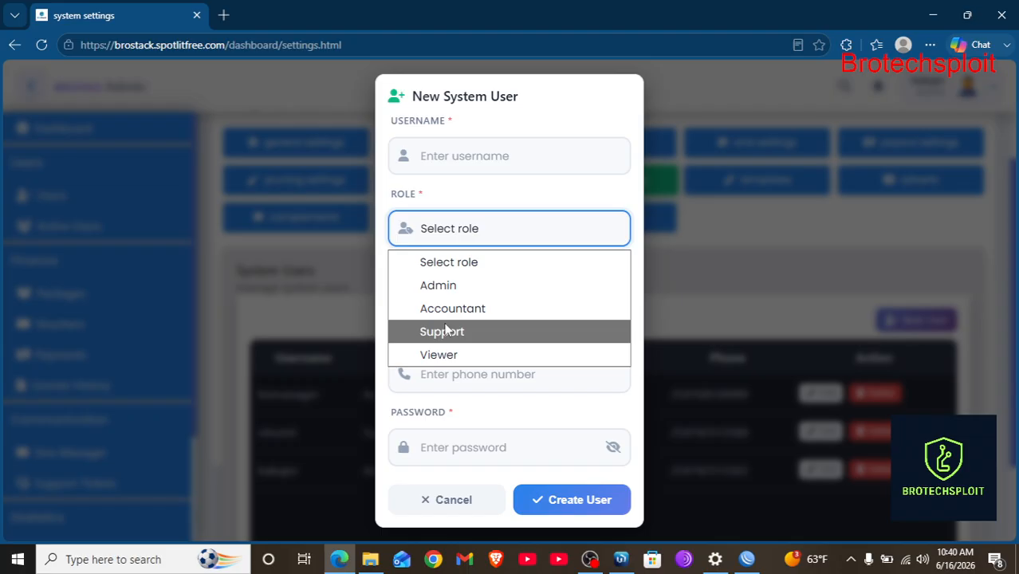
left_click(453, 384)
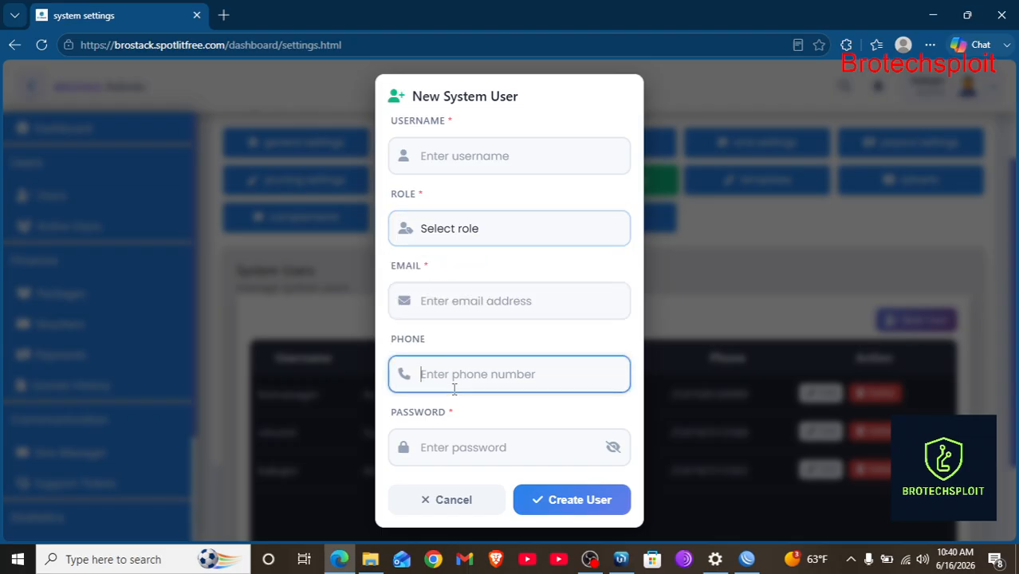
left_click(479, 449)
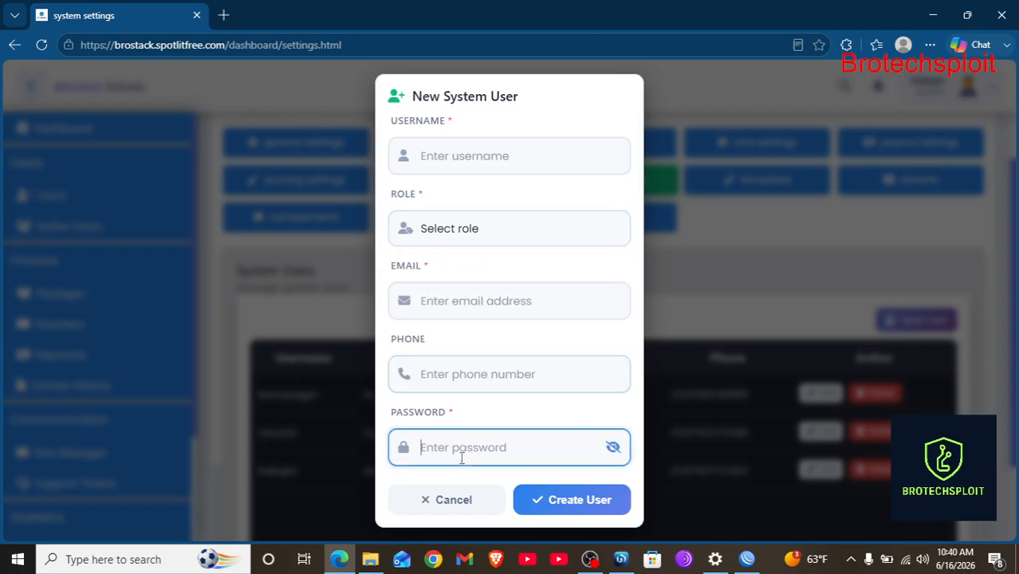
left_click(440, 504)
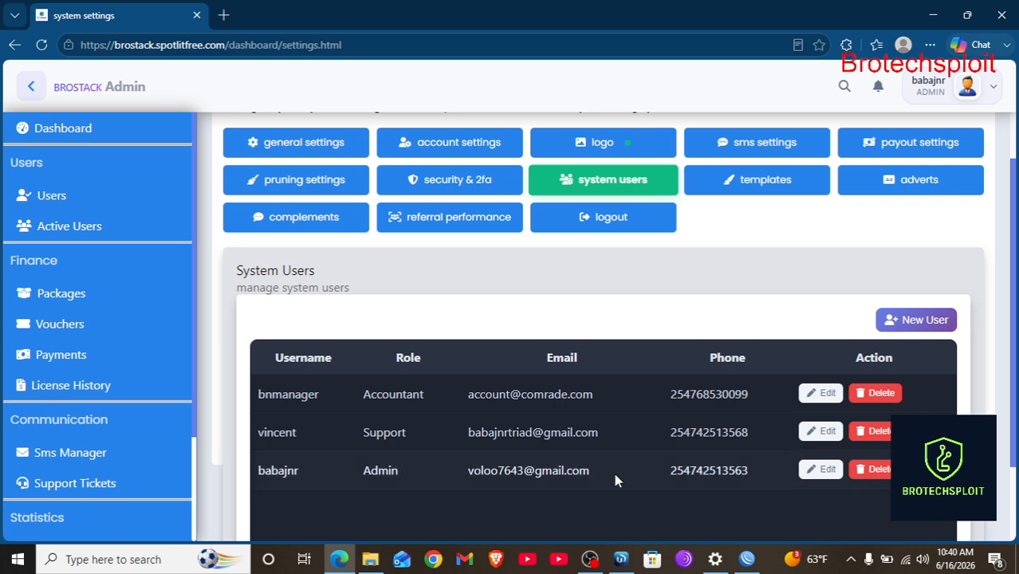
scroll(614, 481, "down", 1)
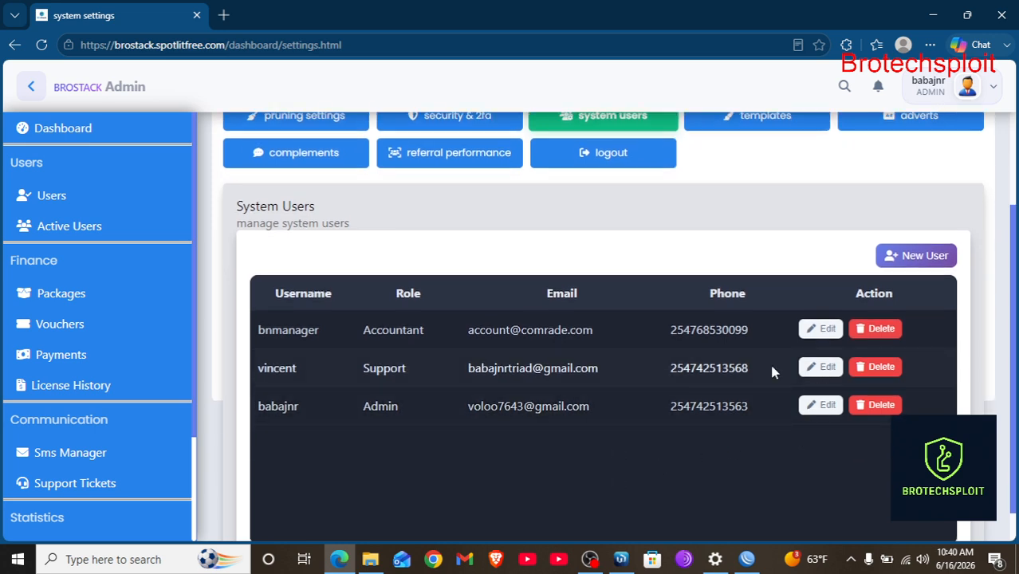
scroll(698, 411, "up", 1)
scroll(638, 391, "down", 1)
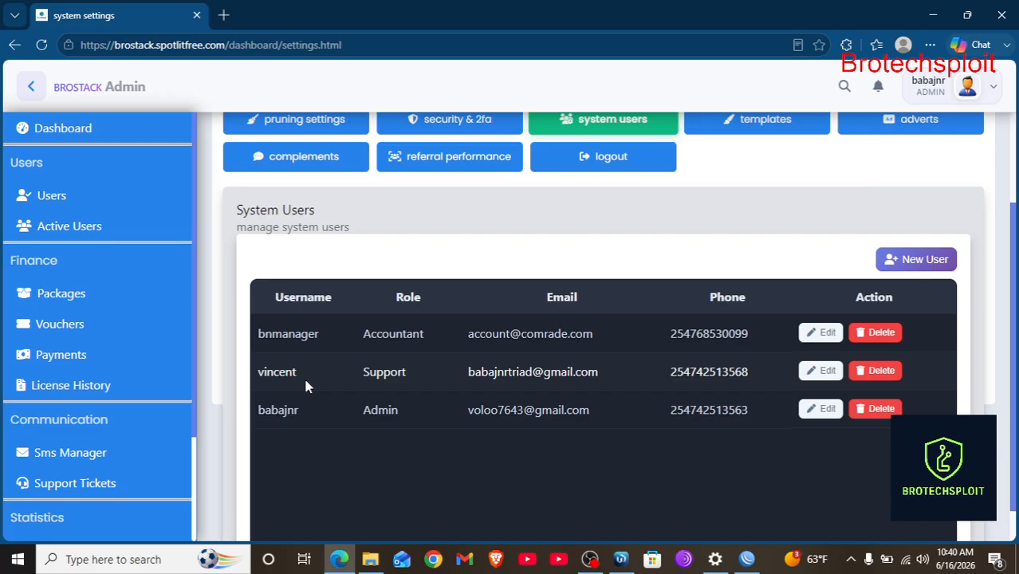
scroll(512, 343, "up", 1)
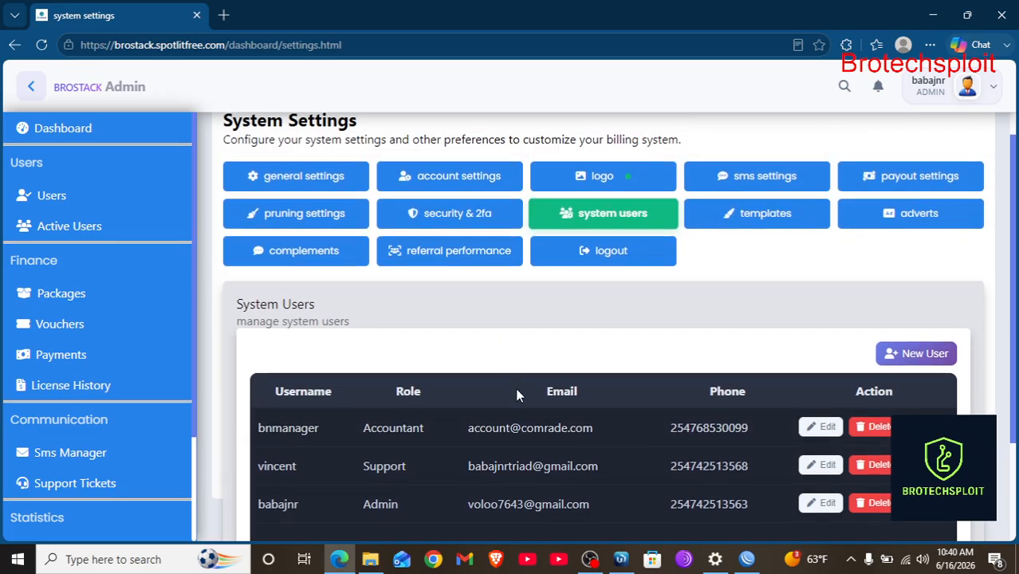
scroll(516, 394, "down", 2)
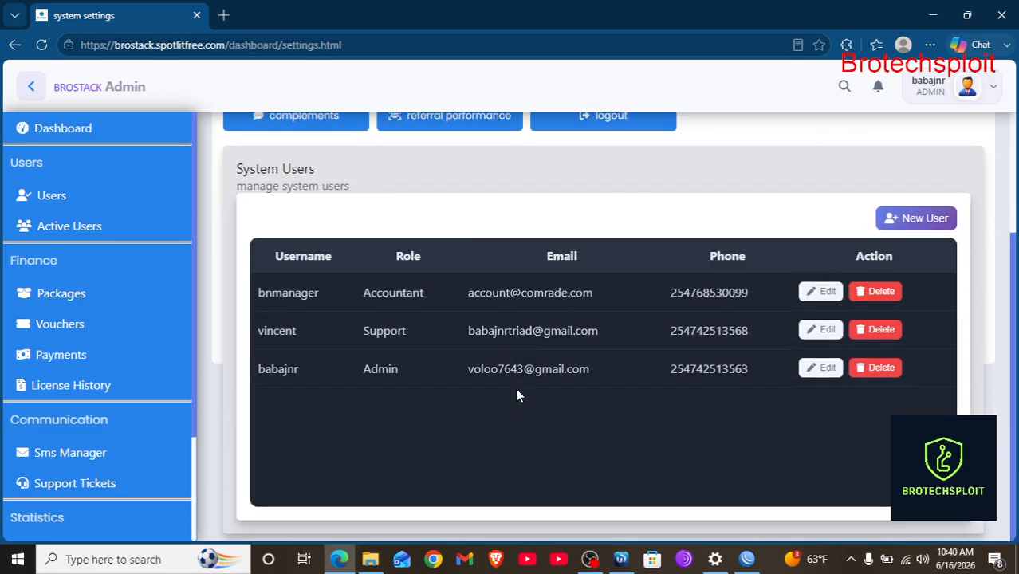
scroll(517, 394, "up", 2)
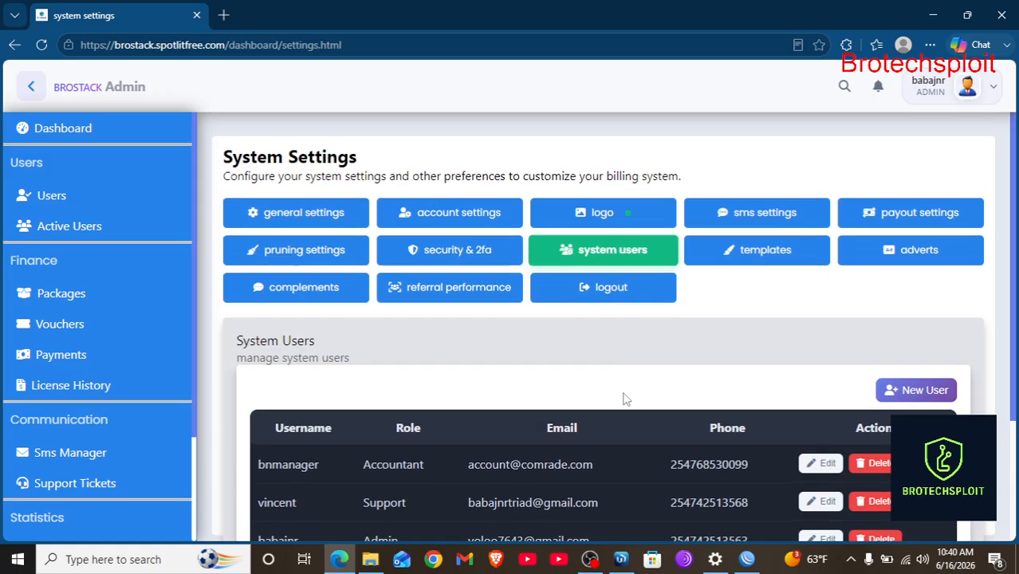
scroll(734, 292, "down", 1)
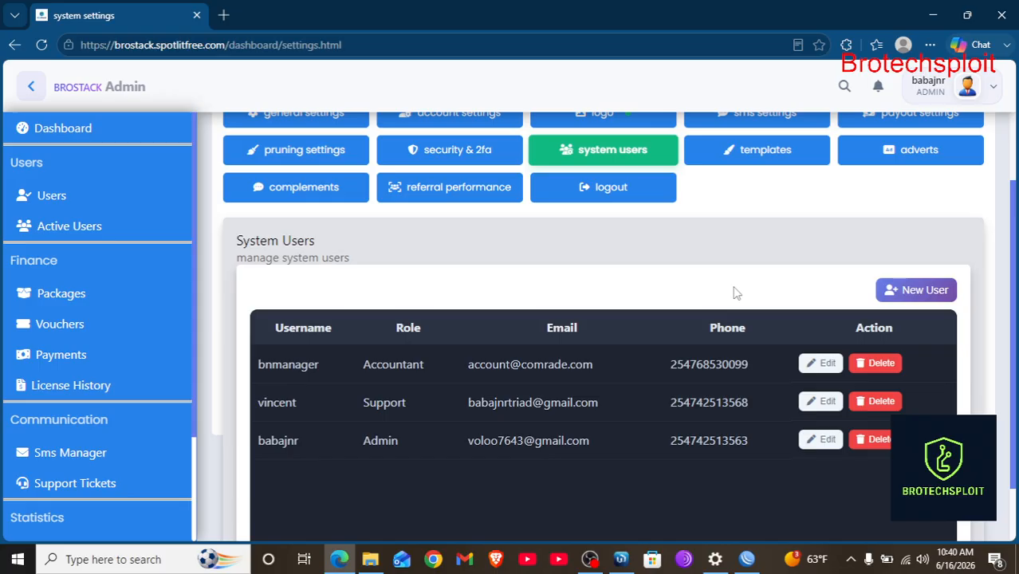
scroll(427, 368, "up", 1)
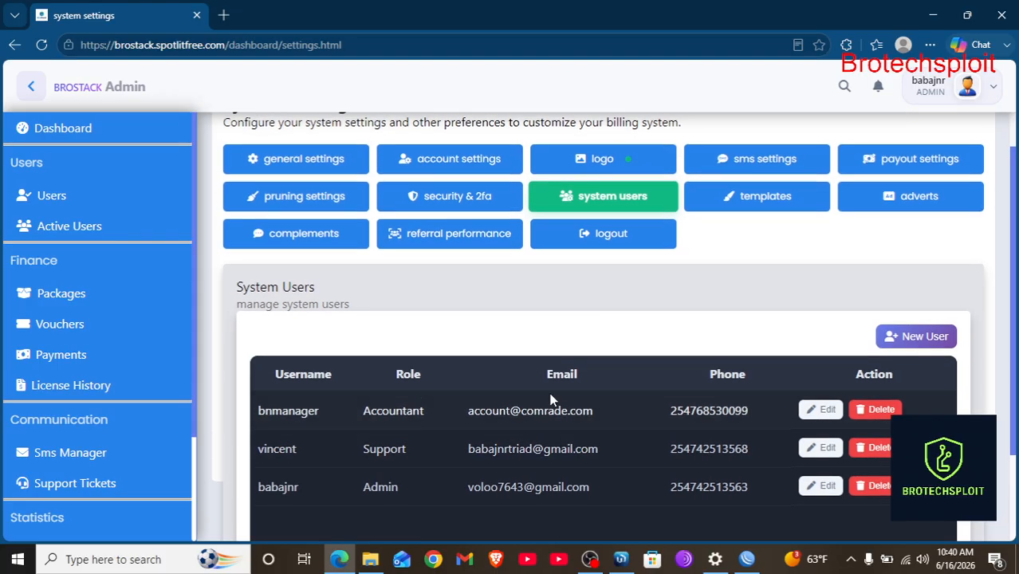
scroll(551, 399, "up", 1)
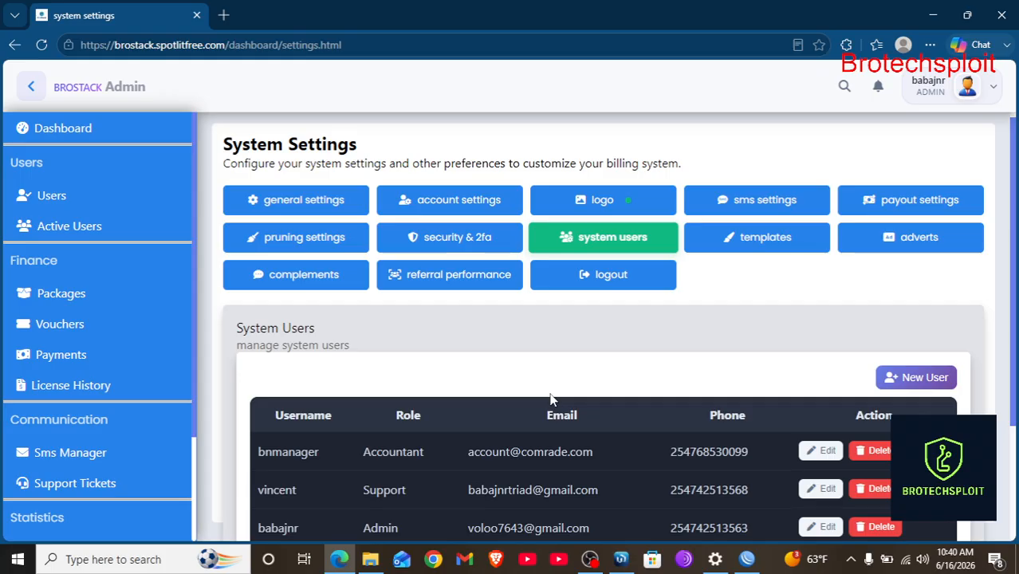
scroll(550, 398, "down", 2)
scroll(441, 435, "up", 1)
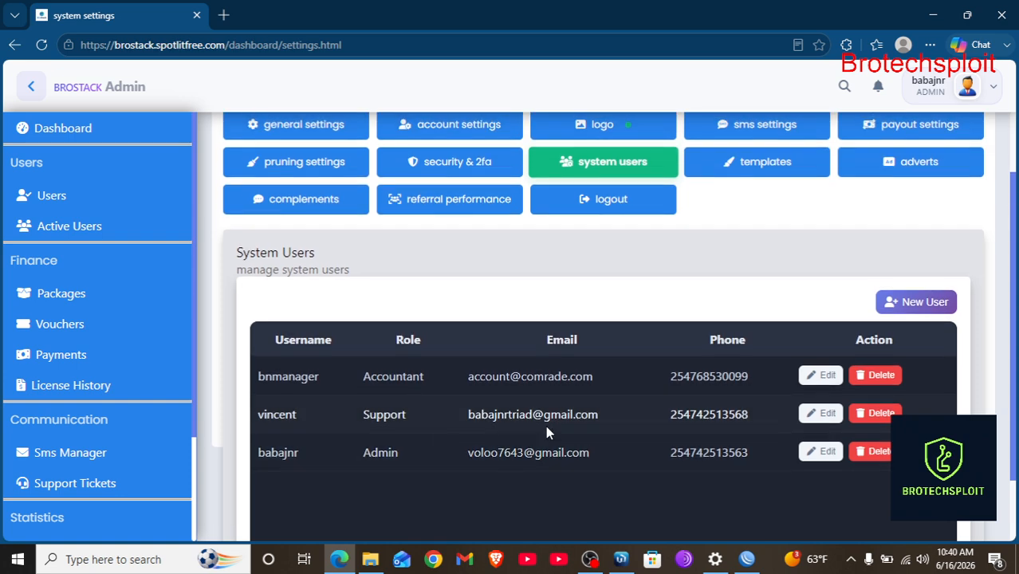
scroll(547, 432, "up", 1)
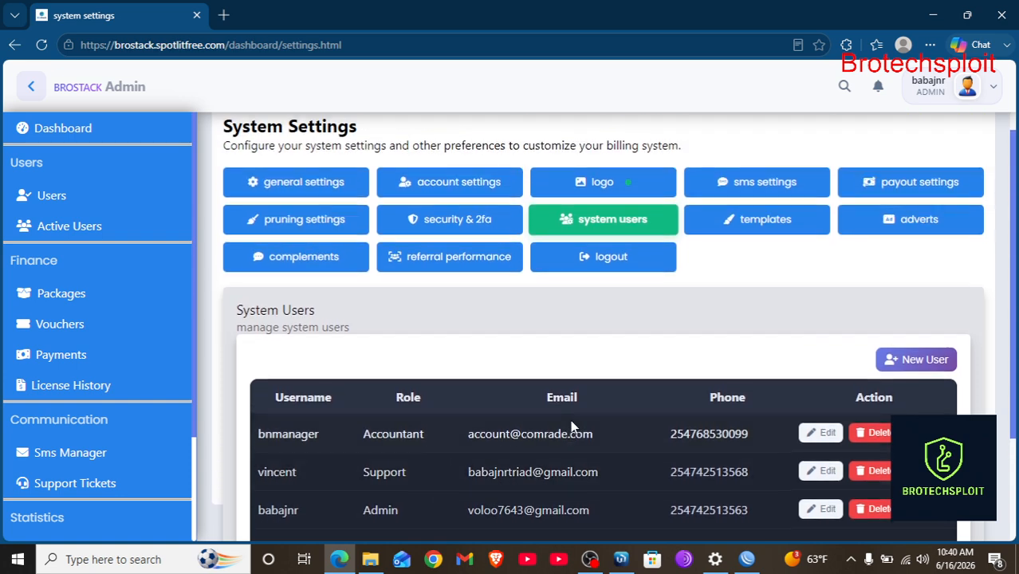
scroll(712, 391, "up", 1)
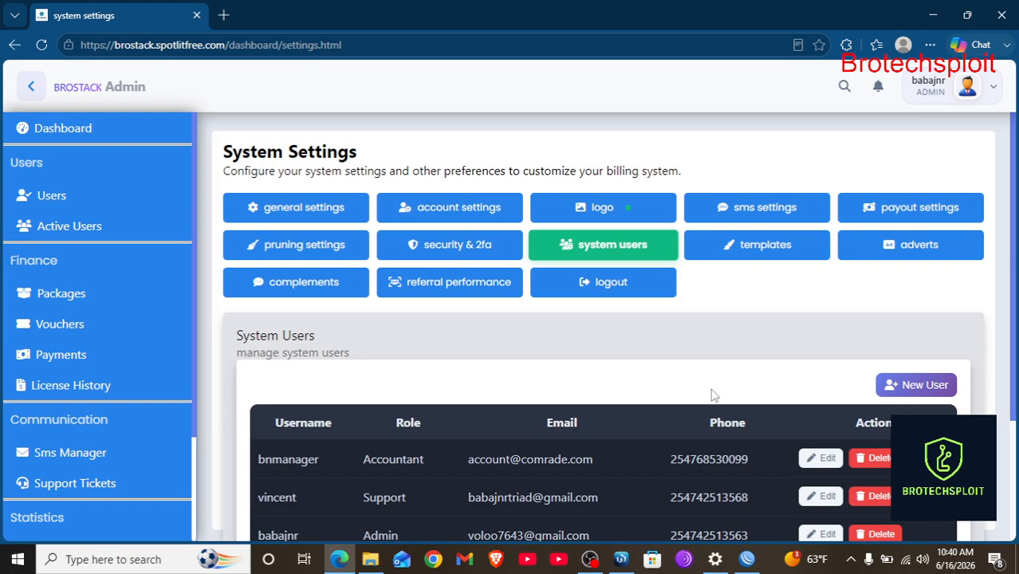
Show Router Templates with starlink1's Default Theme design, then open a new browser tab.
left_click(751, 246)
scroll(734, 351, "down", 1)
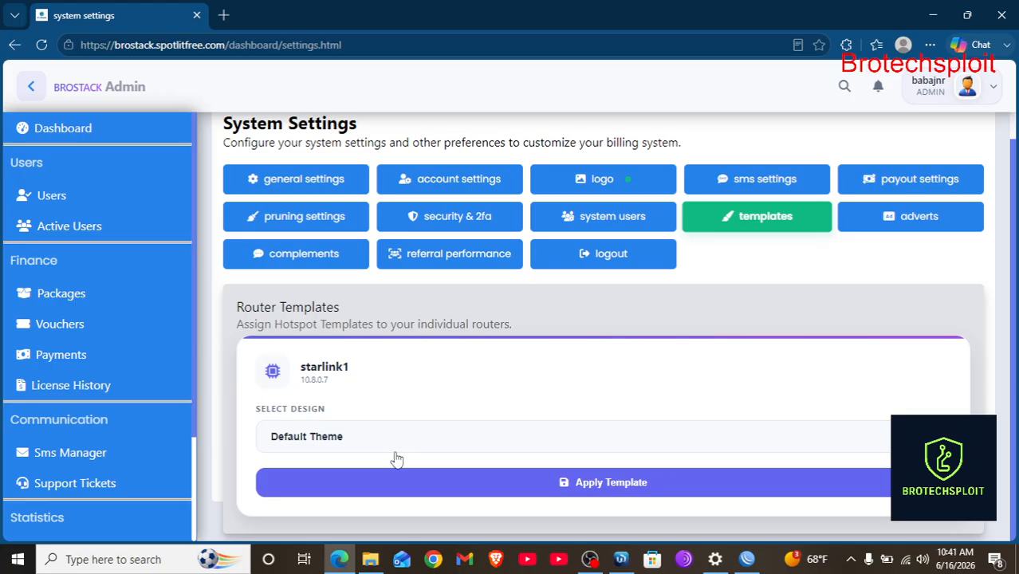
left_click(231, 15)
Load internet.spotlitfree.com/buy/packages/?router=1 in the new Edge tab.
type("inter")
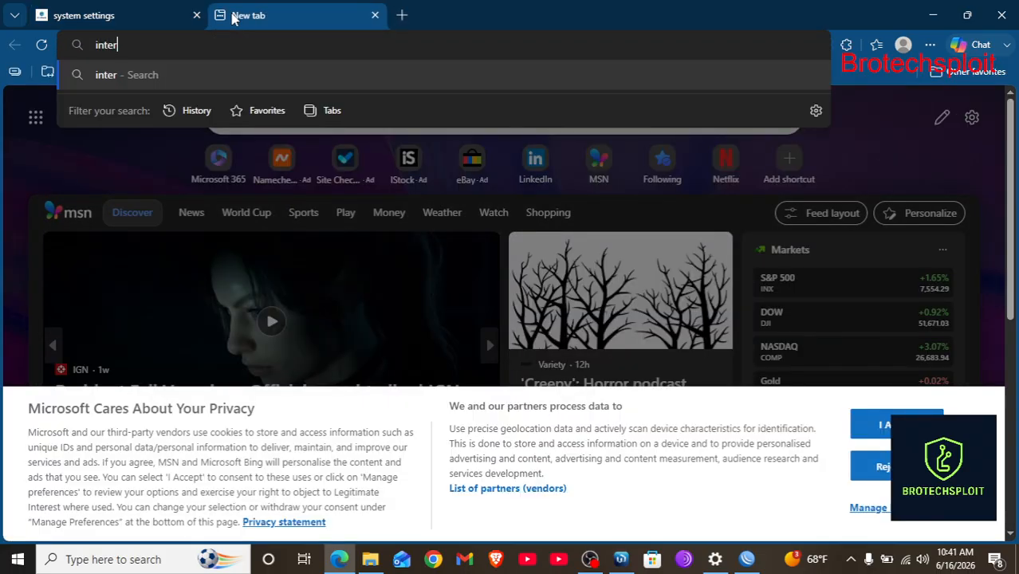
type("net.")
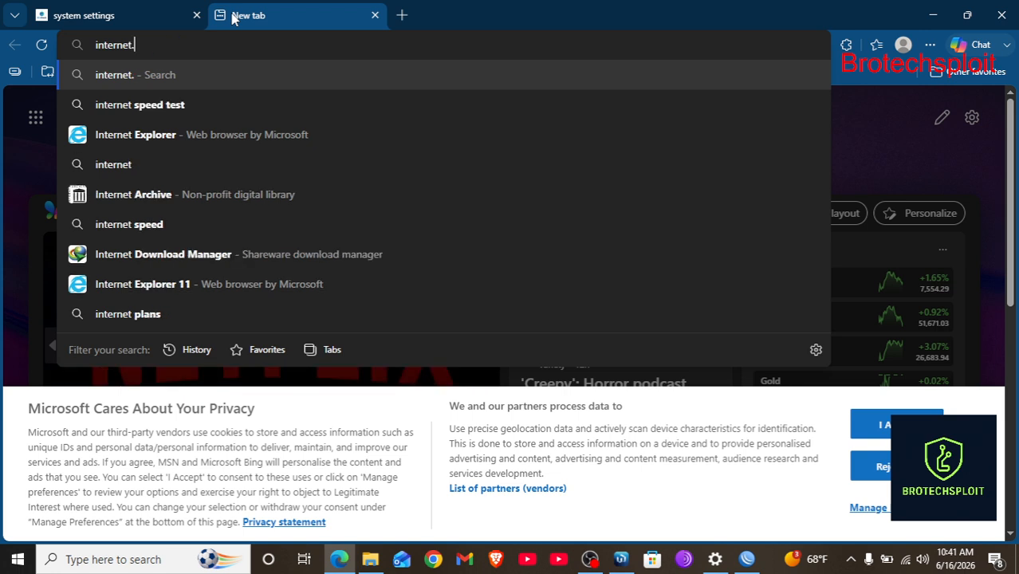
type("spotl")
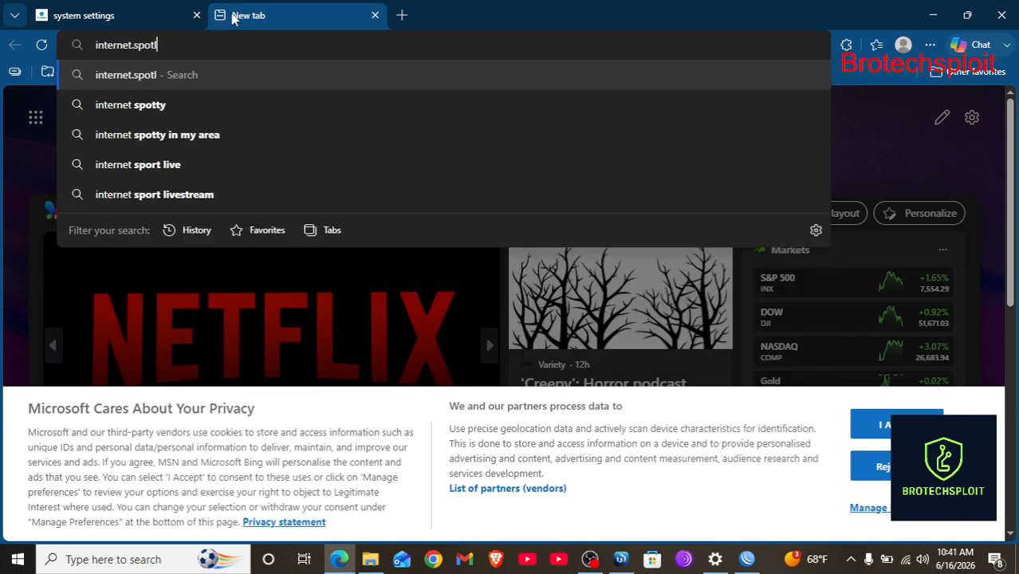
type("itfree.")
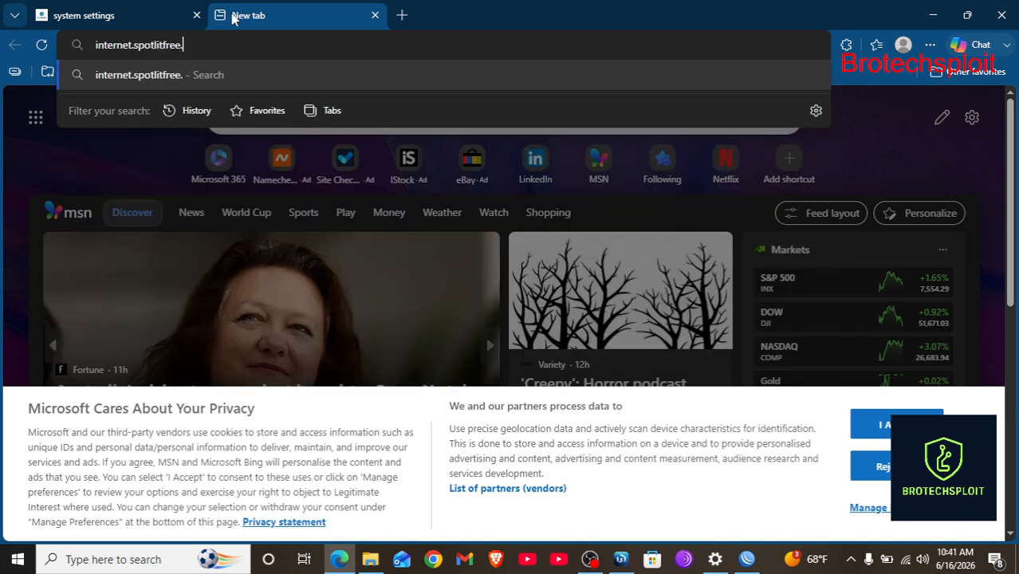
type("com/bu")
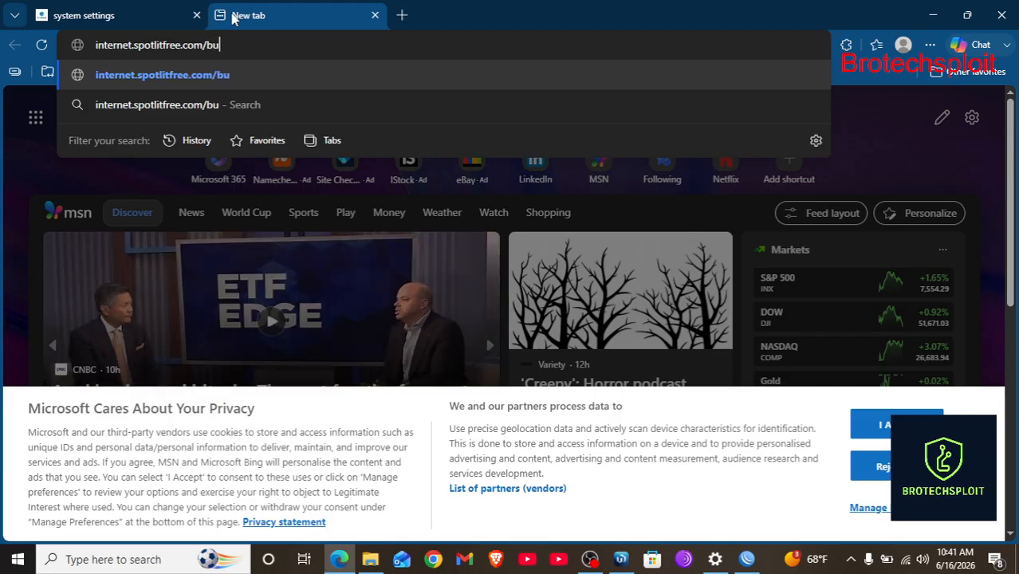
type("y/pckagaes")
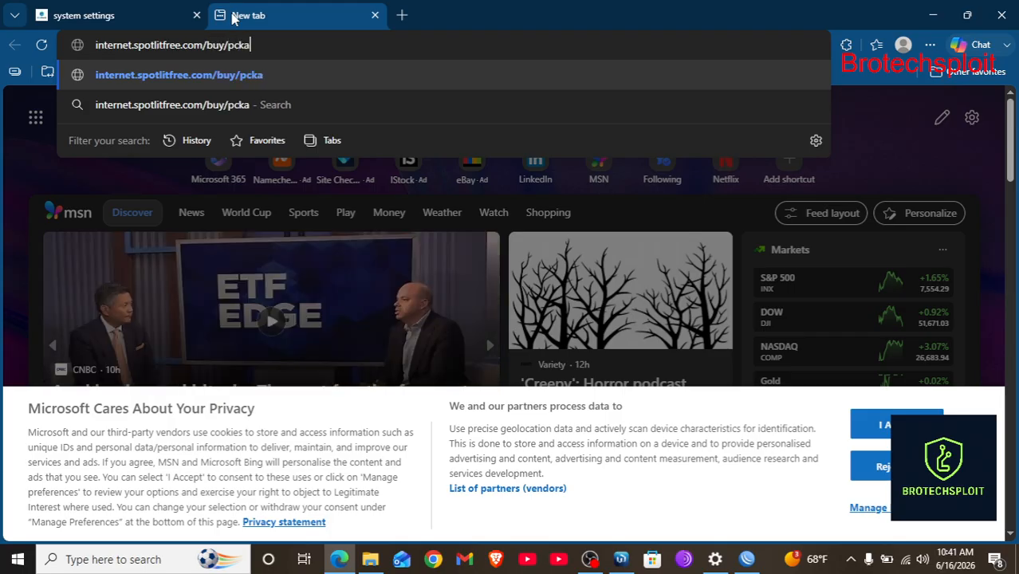
key("BackSpace")
key("BackSpace")
key("BackSpace")
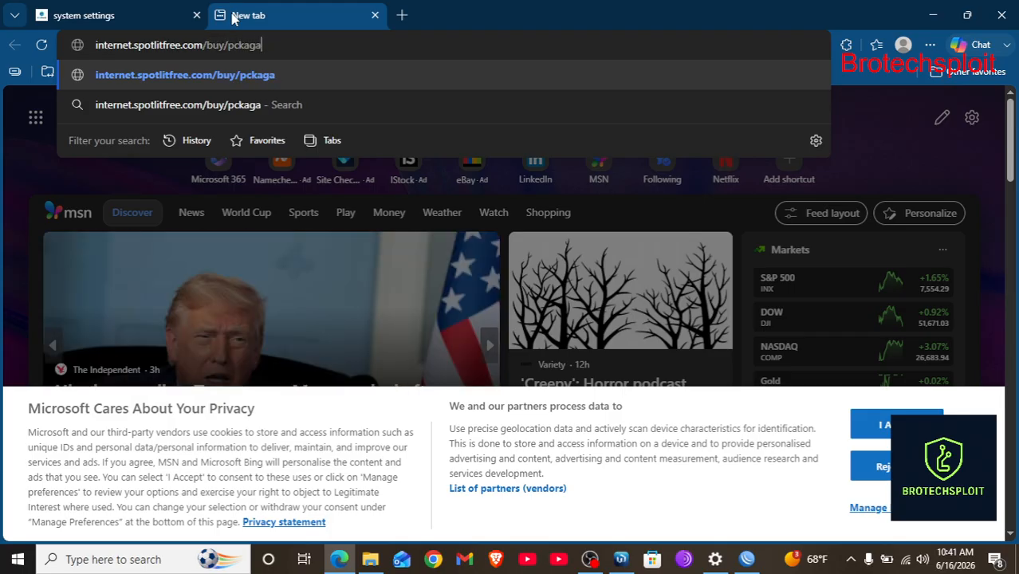
type("es")
key("BackSpace")
key("BackSpace")
key("BackSpace")
key("BackSpace")
key("BackSpace")
key("BackSpace")
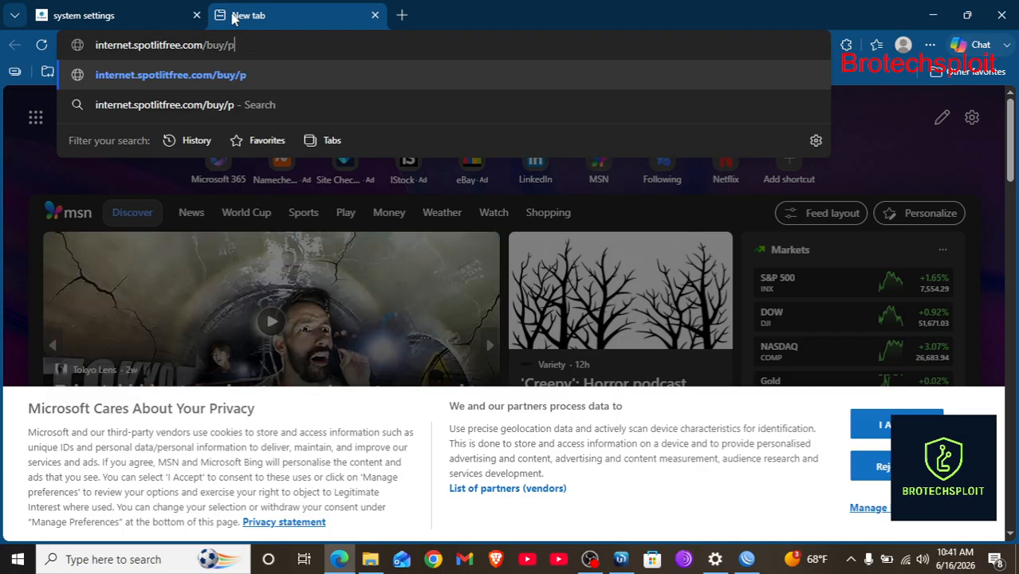
type("a")
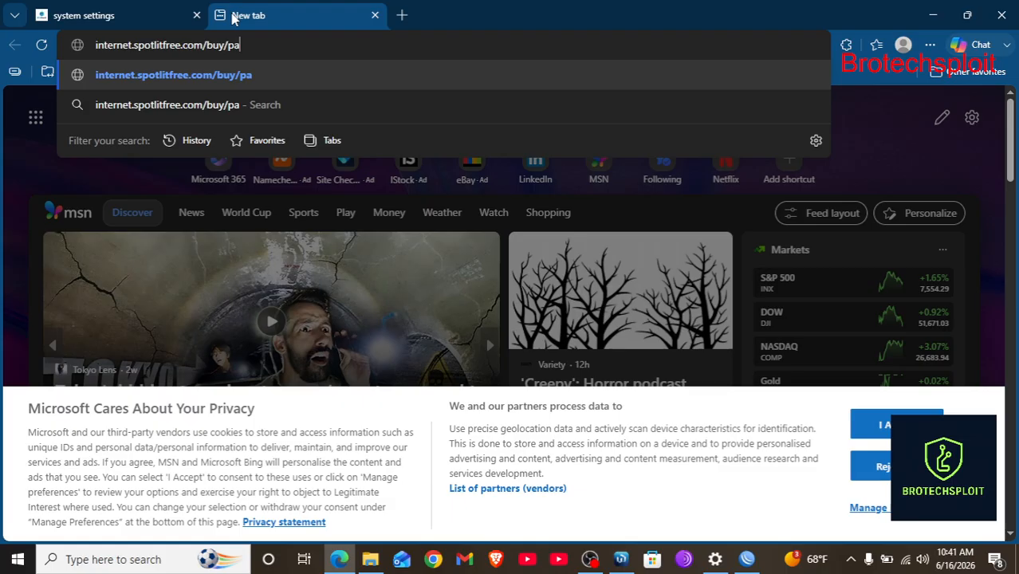
type("ckage")
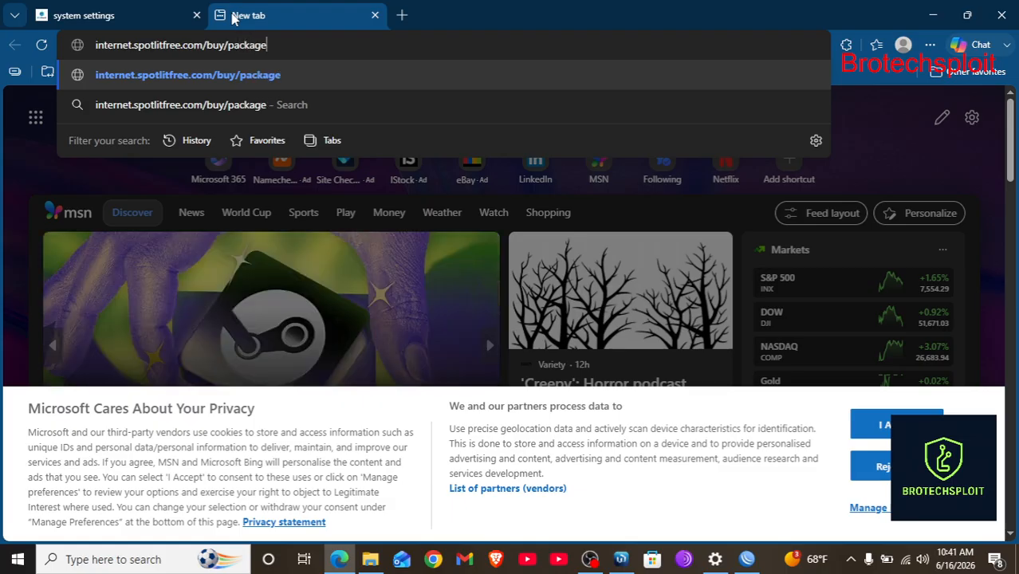
type("s/?r")
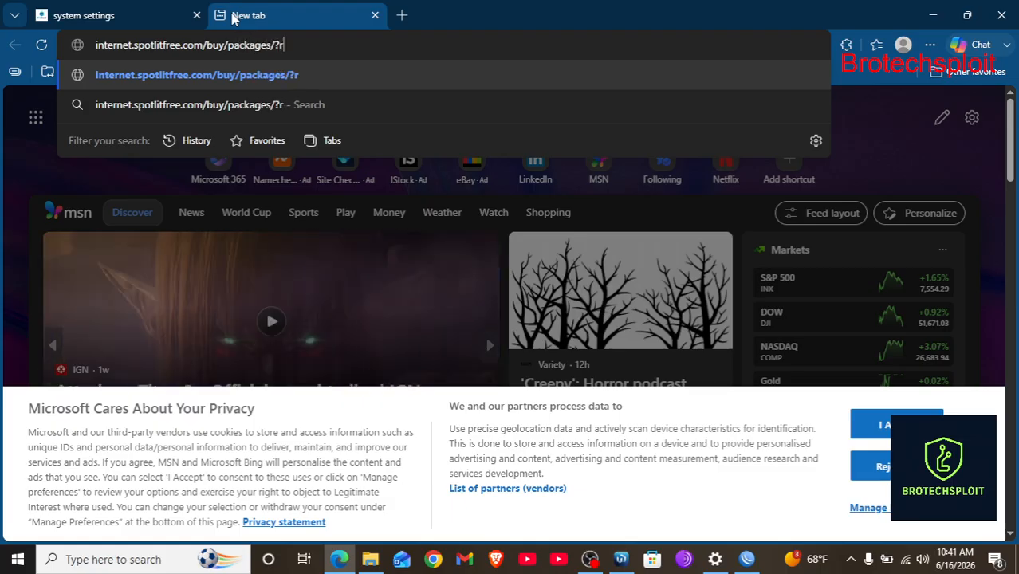
type("outer=1")
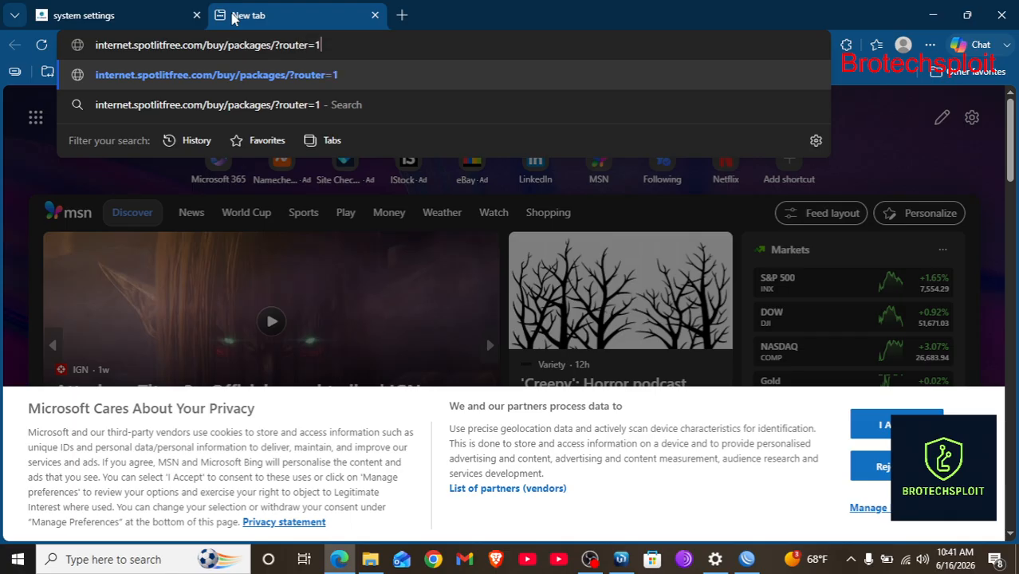
key("Return")
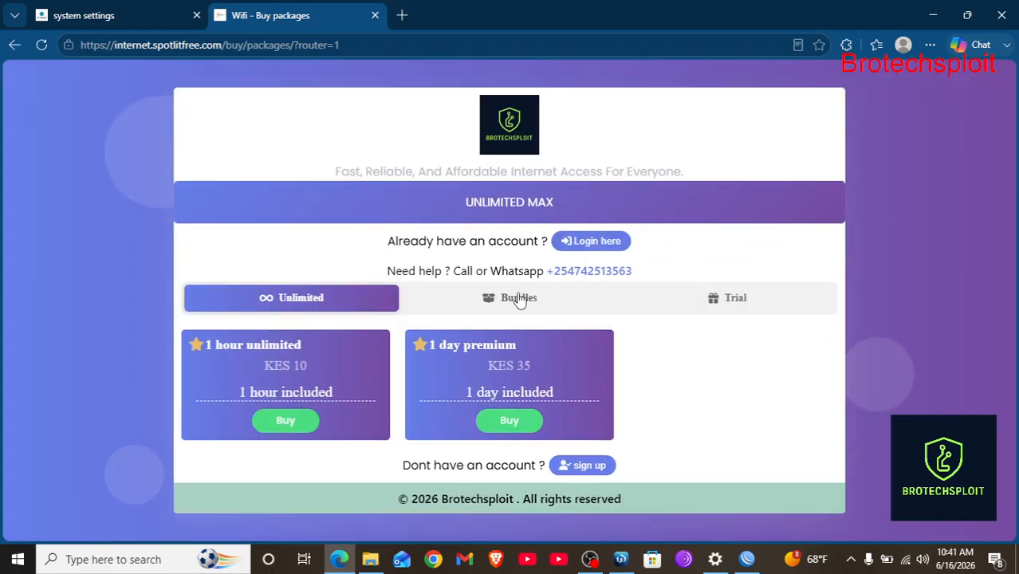
Browse the Bundles, Trial and Unlimited package tabs, then buy the 1 hour unlimited plan at KES 10.
left_click(519, 299)
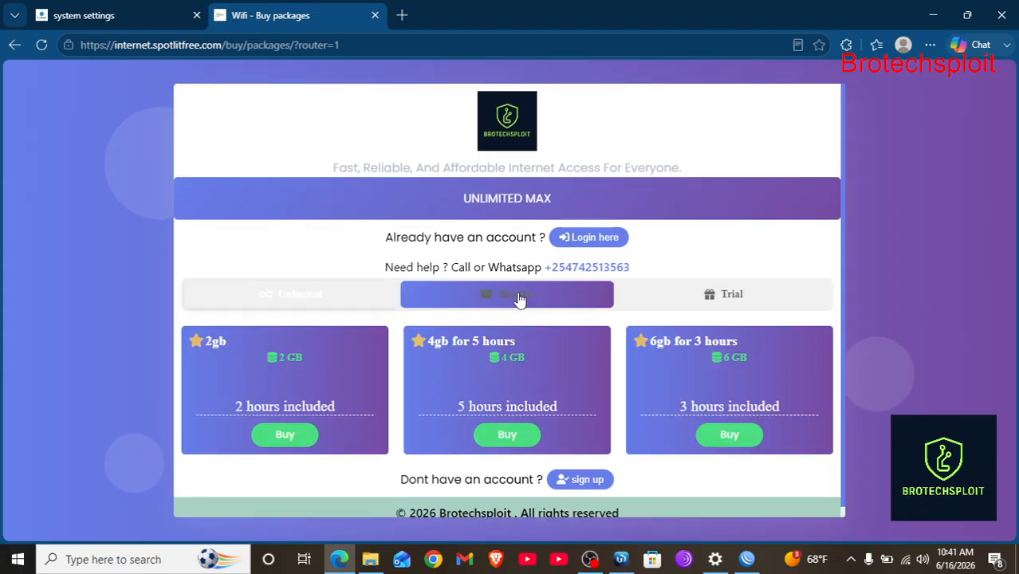
left_click(320, 298)
left_click(728, 303)
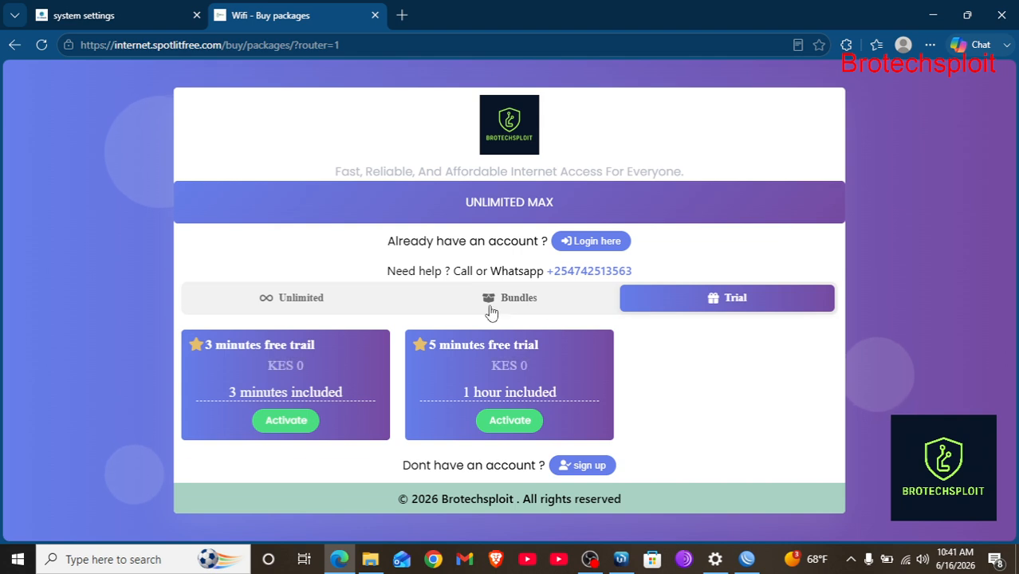
left_click(455, 309)
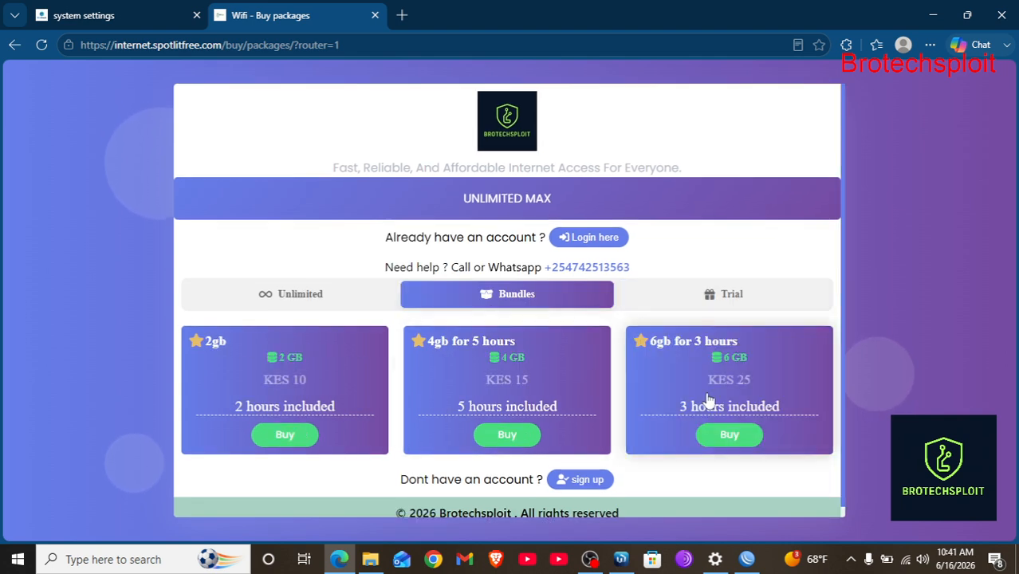
scroll(702, 399, "down", 1)
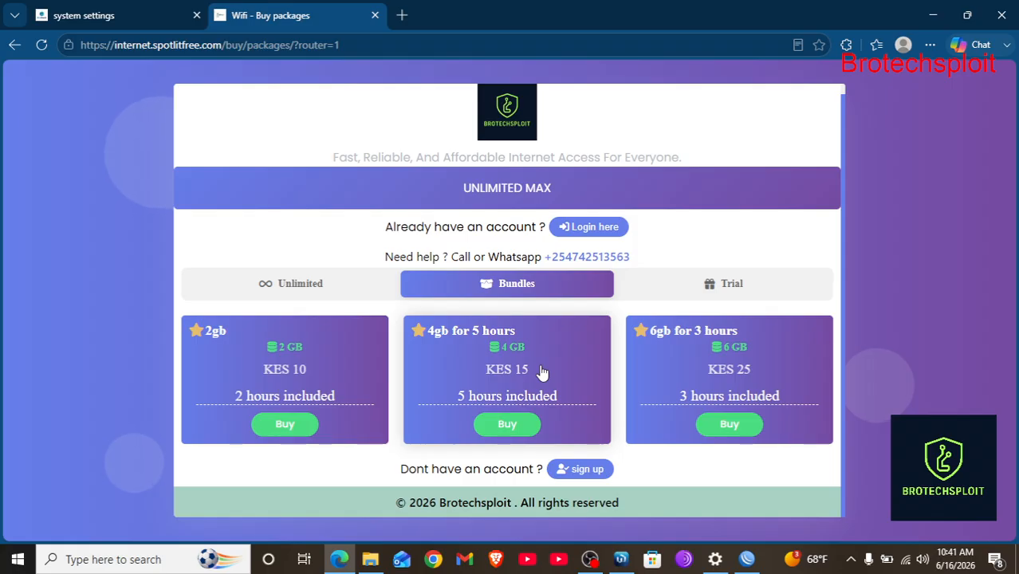
left_click(304, 285)
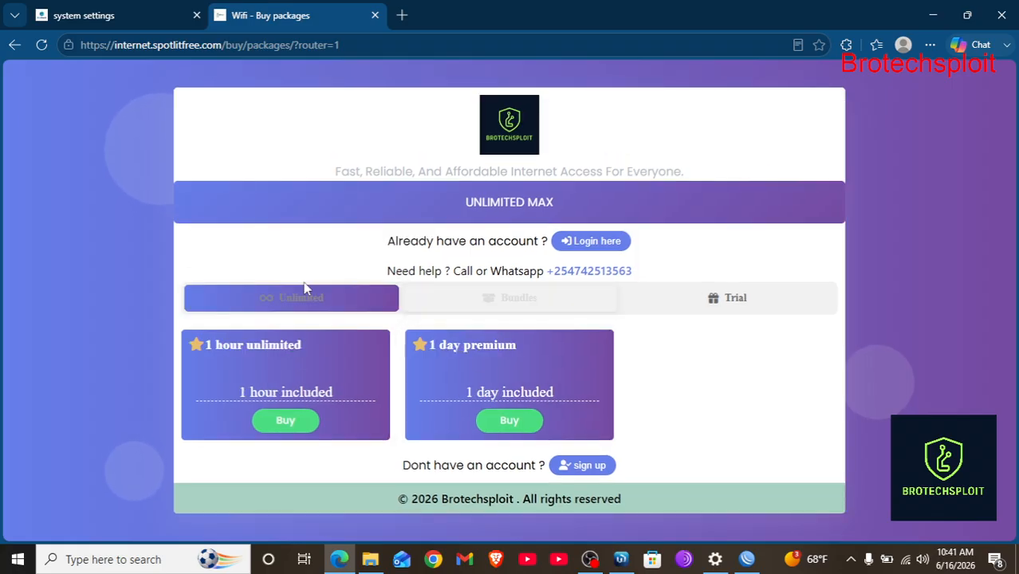
left_click(285, 421)
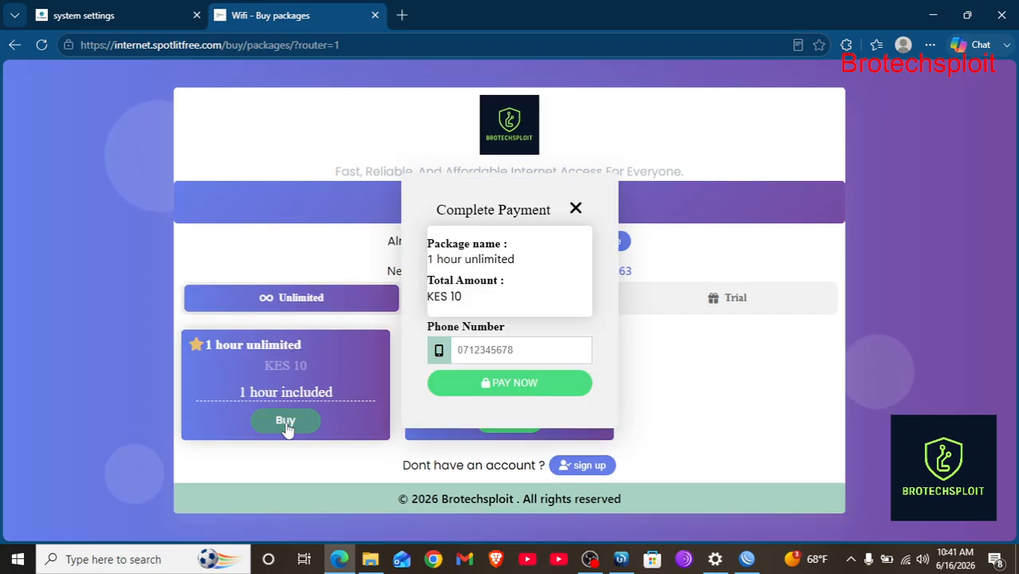
Enter the payer's phone number, pay KES 10 for 1 hour unlimited, and dismiss the Payment Cancelled alert.
left_click(507, 353)
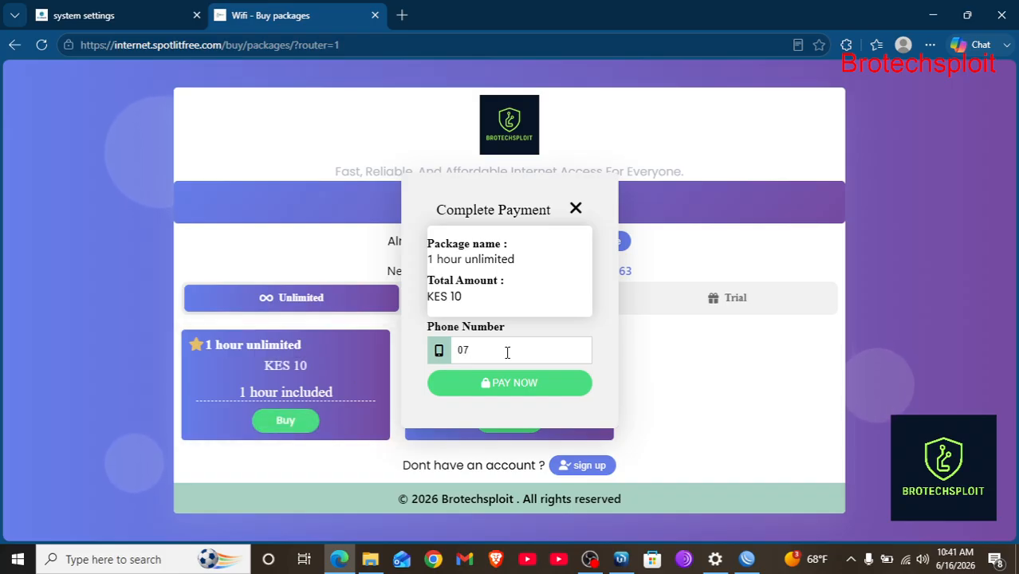
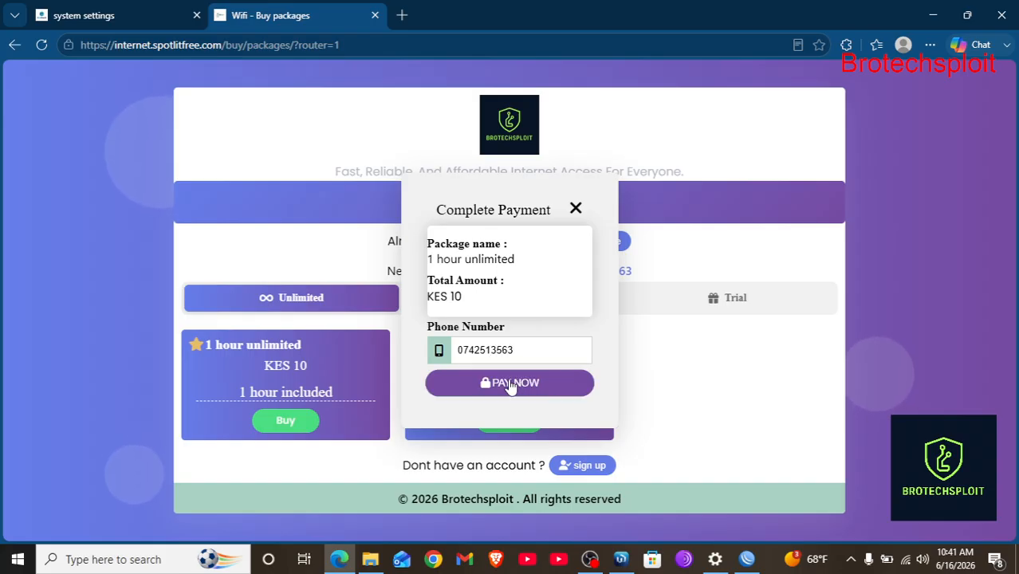
left_click(510, 383)
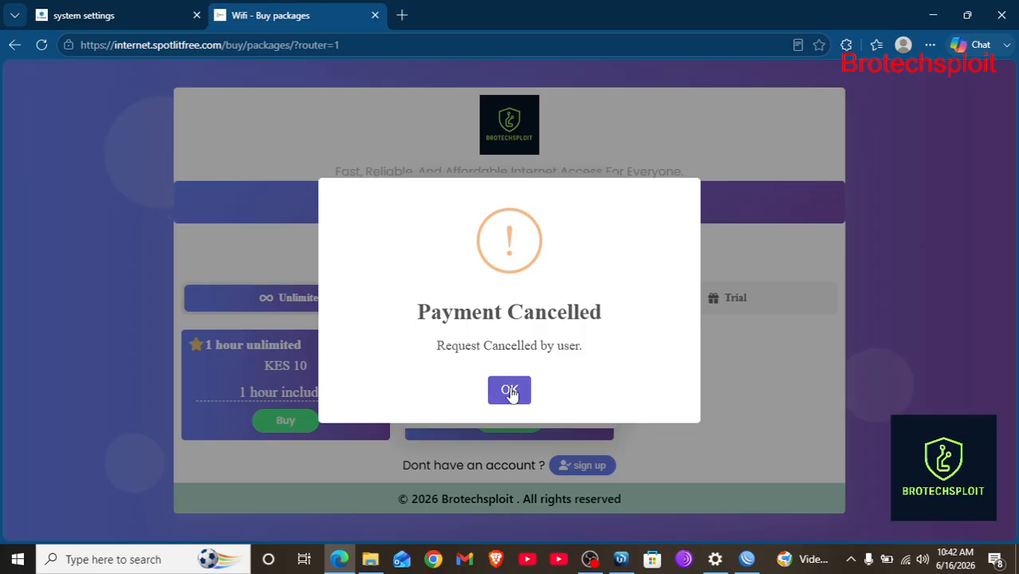
left_click(510, 391)
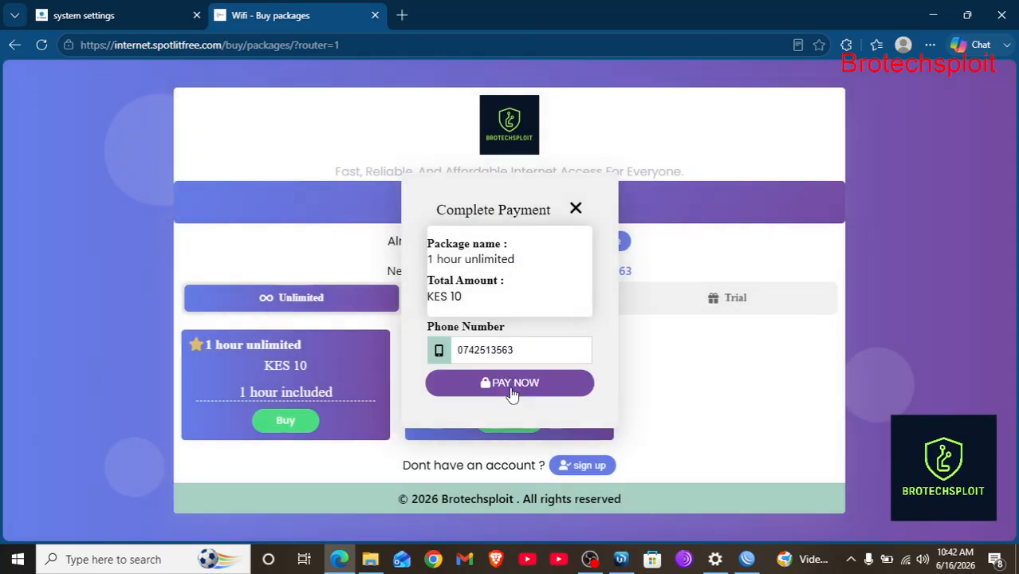
left_click(132, 15)
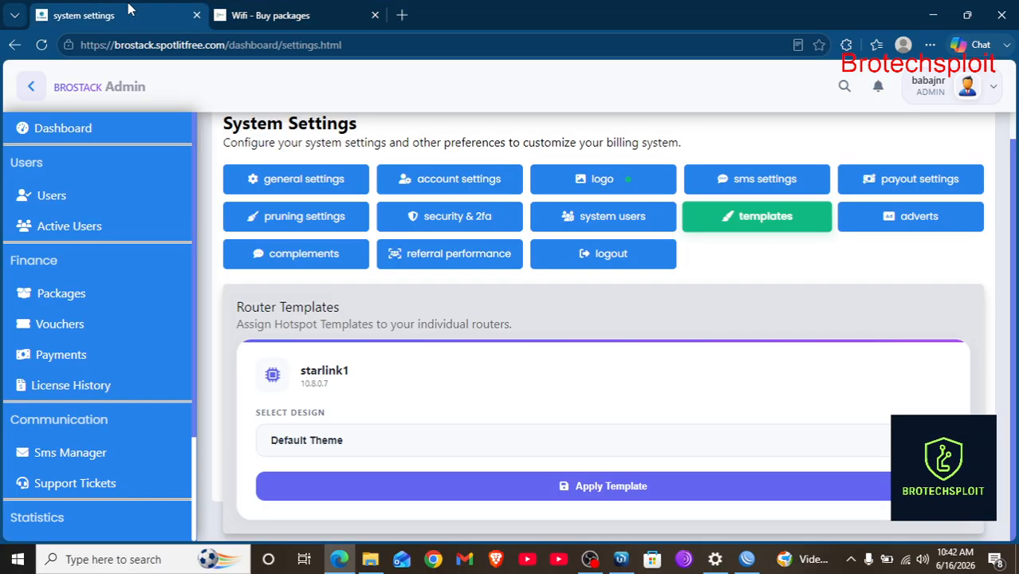
Apply the Modern Blue hotspot template to the starlink1 router.
left_click(359, 431)
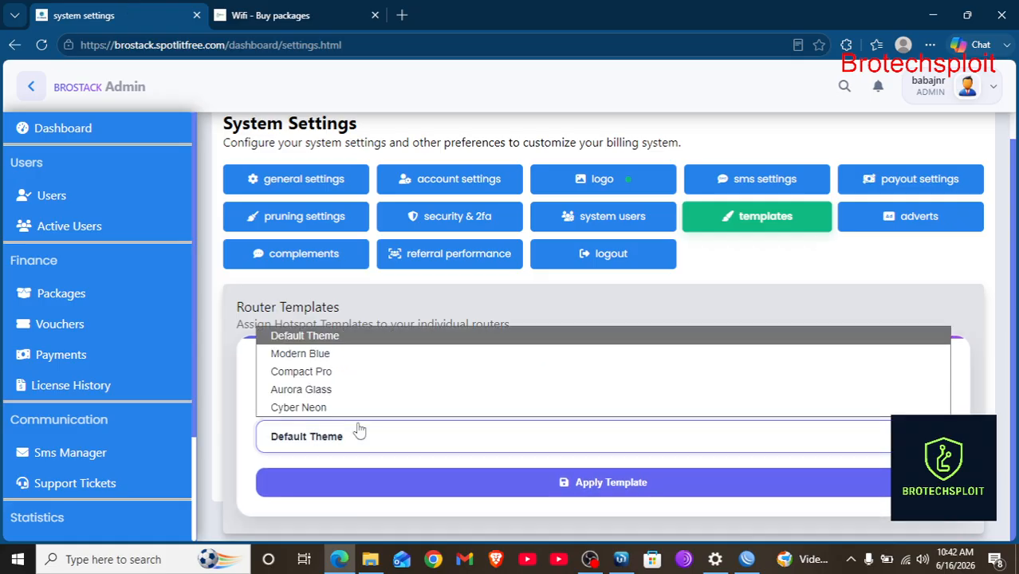
left_click(331, 355)
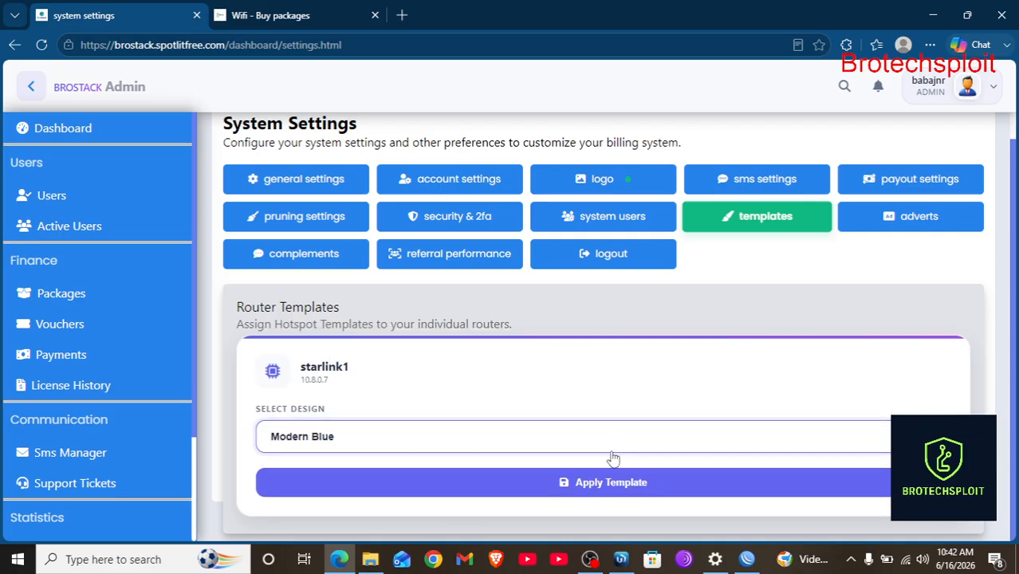
left_click(616, 488)
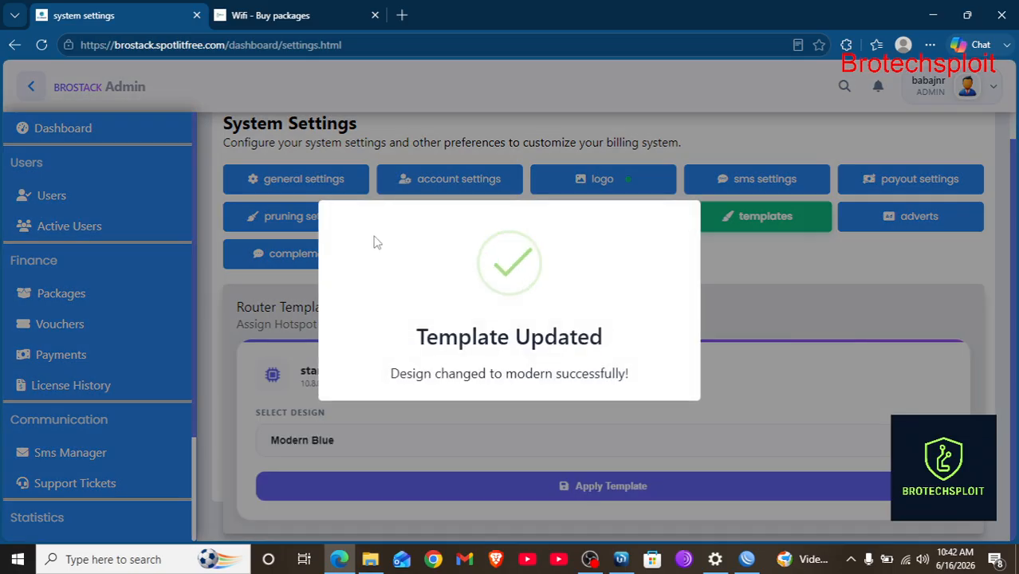
left_click(327, 7)
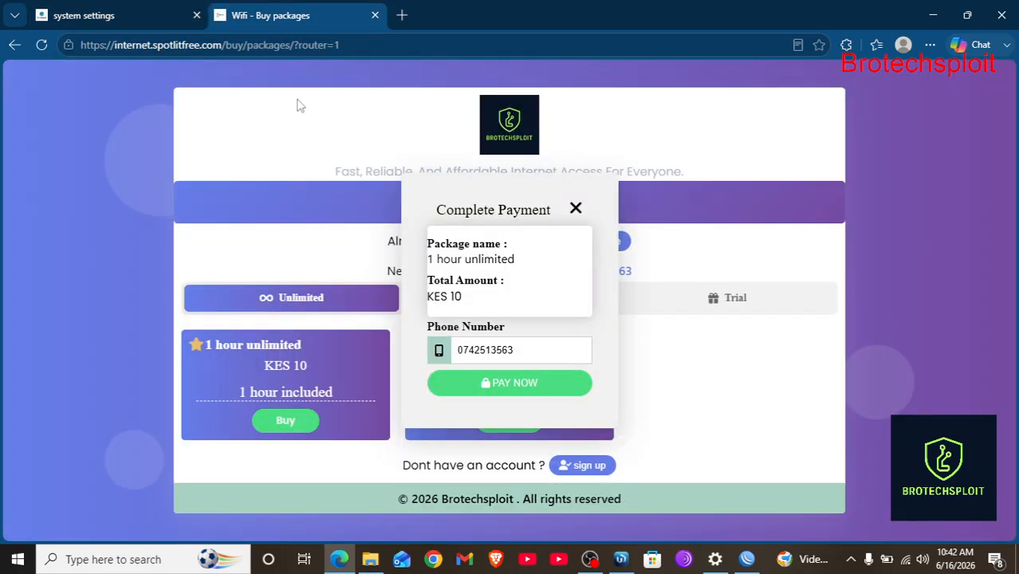
Reload the portal in its Modern Blue design and preview the Bundles, Unlimited and Trial plans.
left_click(42, 45)
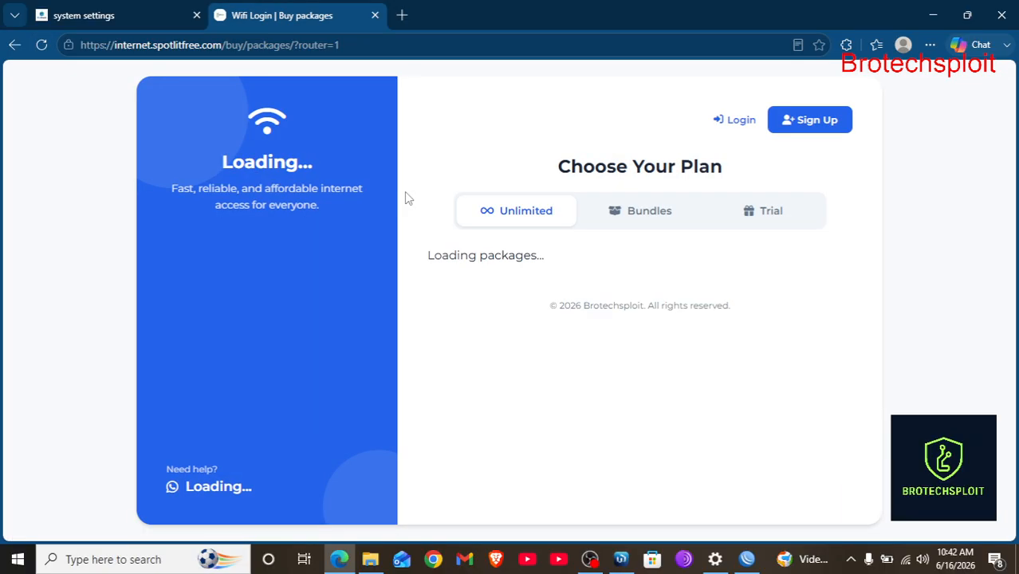
left_click(640, 211)
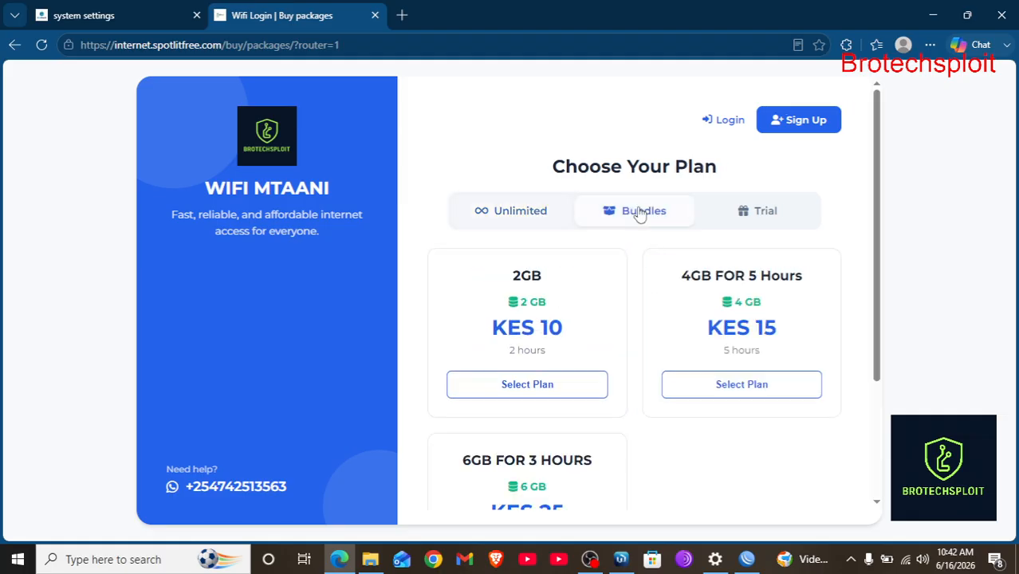
left_click(511, 225)
left_click(777, 220)
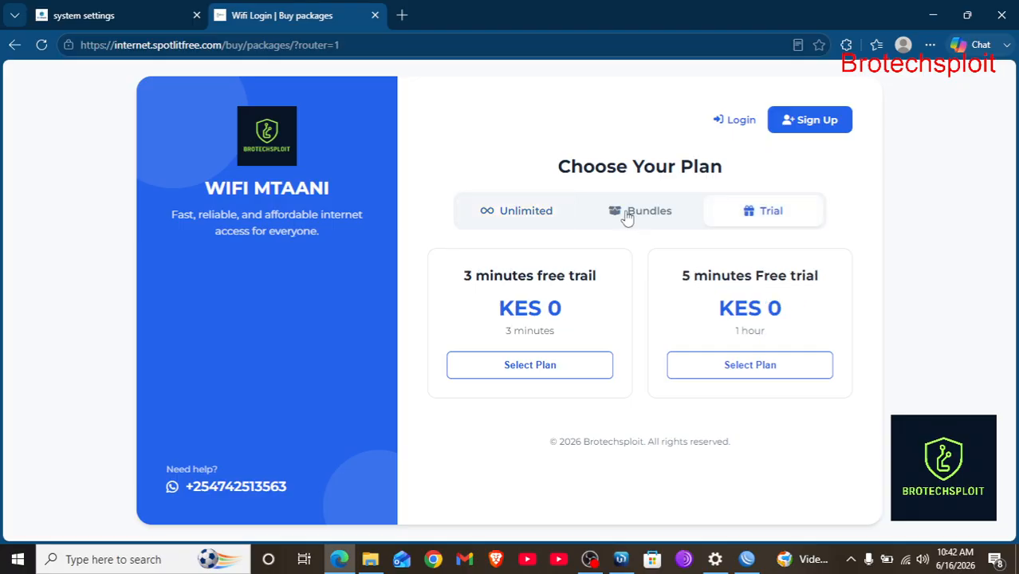
left_click(628, 216)
left_click(527, 216)
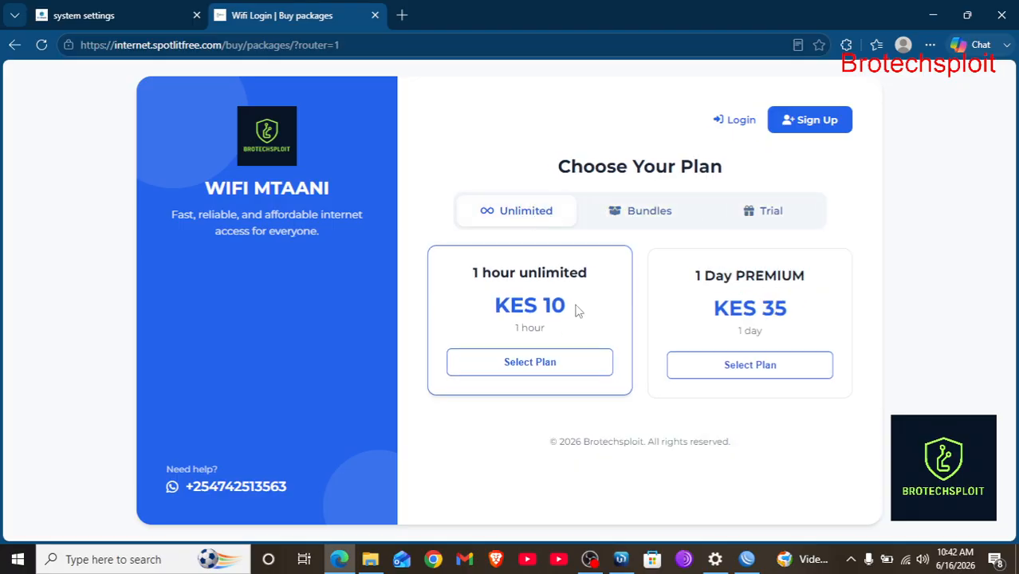
left_click(176, 11)
Apply the Compact Pro design to starlink1 from the Select Design list.
left_click(325, 438)
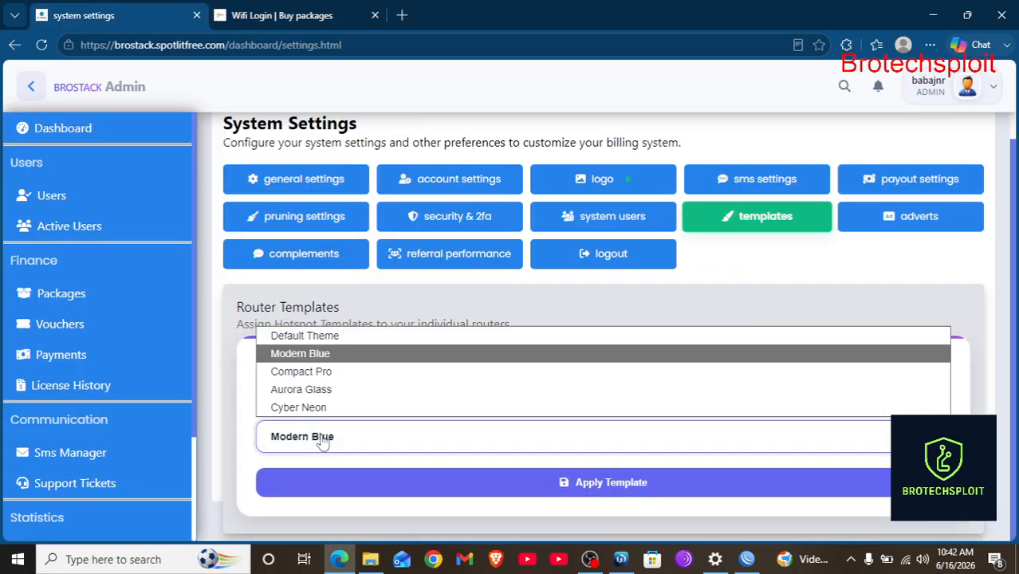
left_click(320, 373)
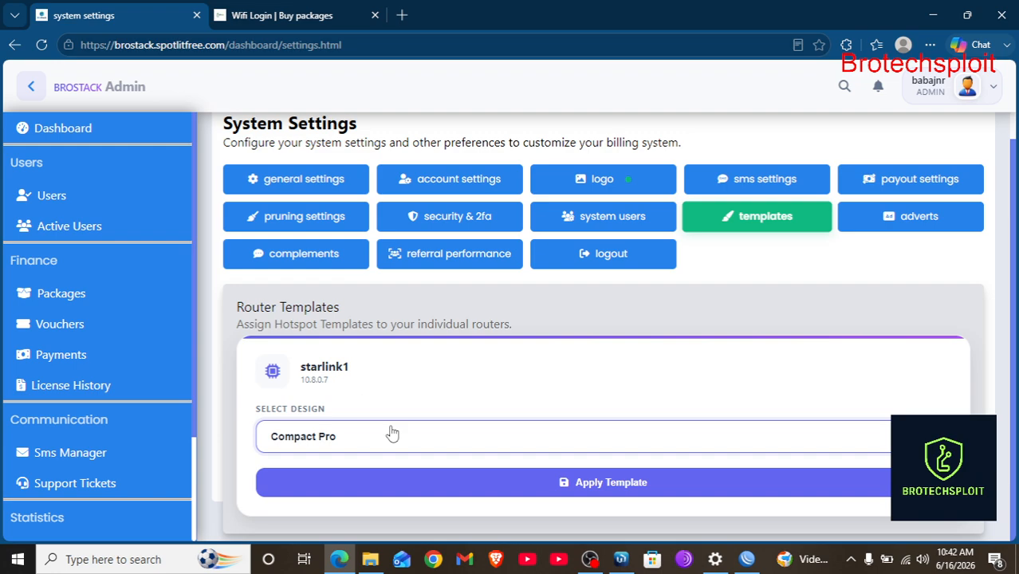
left_click(600, 480)
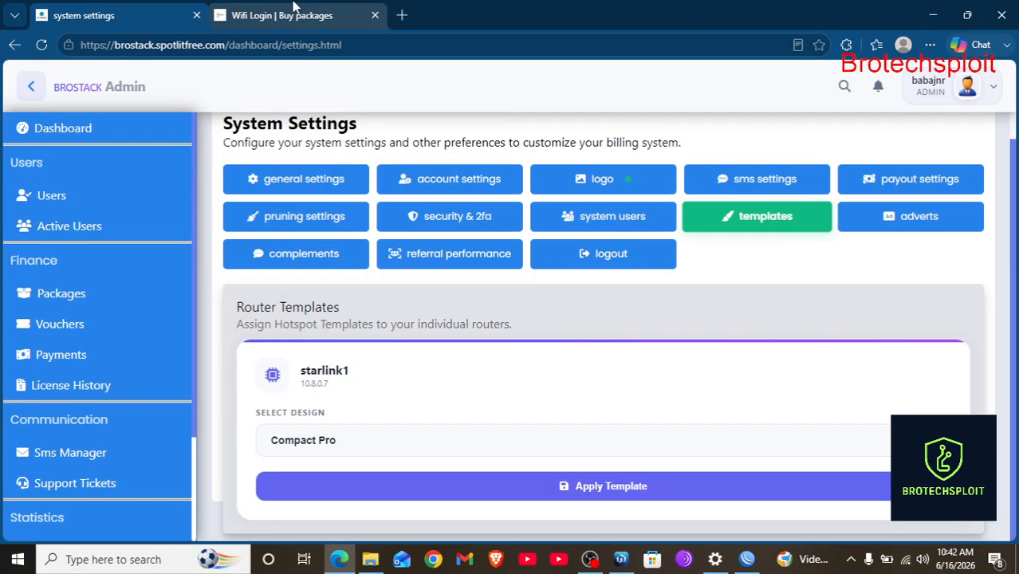
left_click(287, 15)
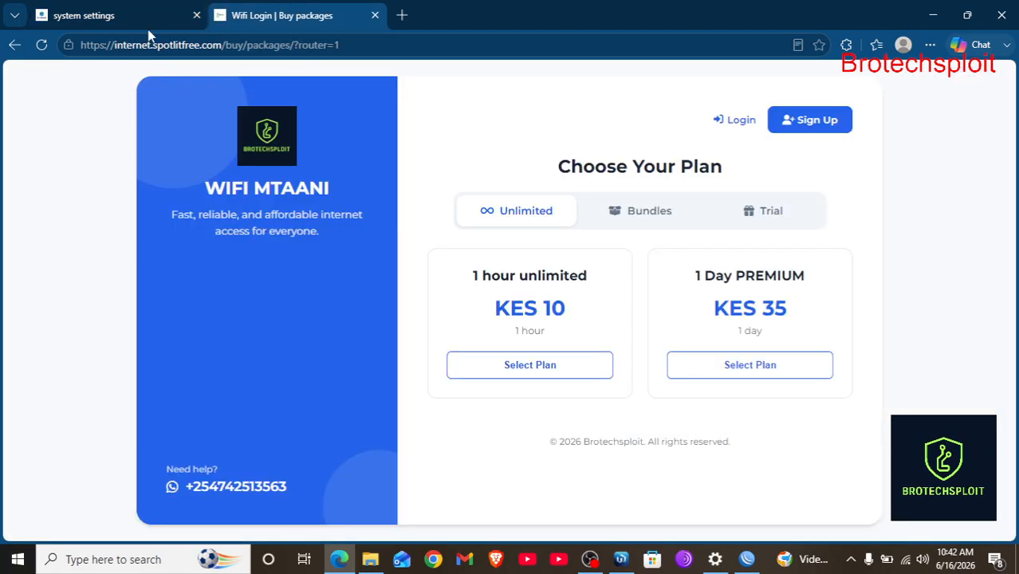
Preview the Compact Pro plan page, then apply the Aurora Glass design to starlink1.
left_click(38, 44)
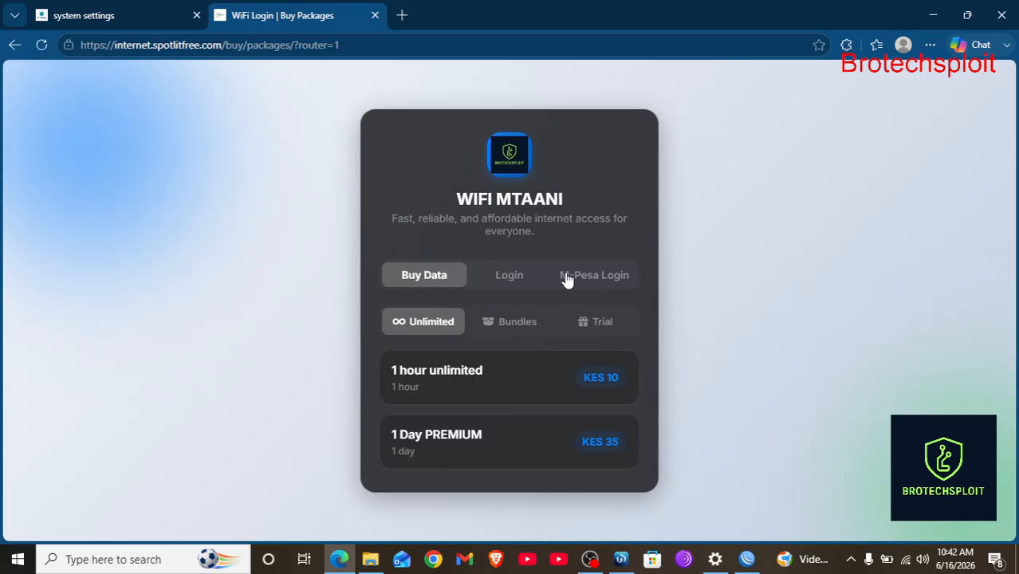
left_click(161, 7)
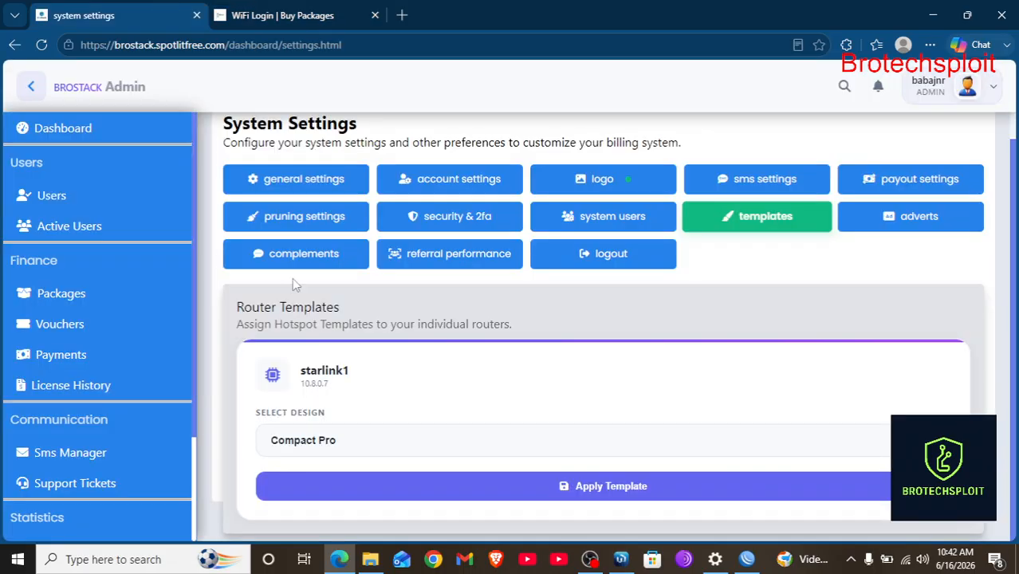
left_click(293, 448)
left_click(312, 390)
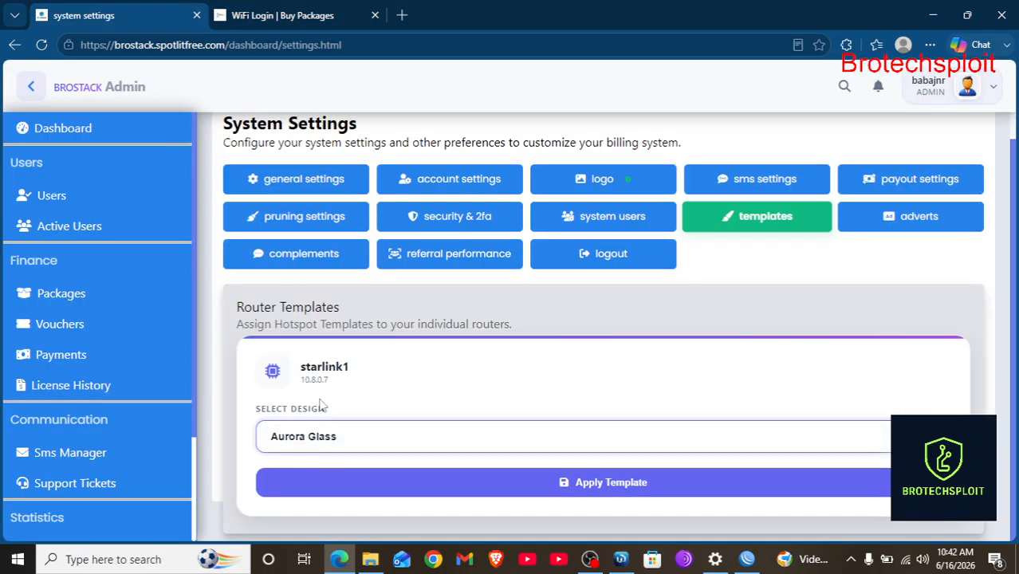
left_click(604, 483)
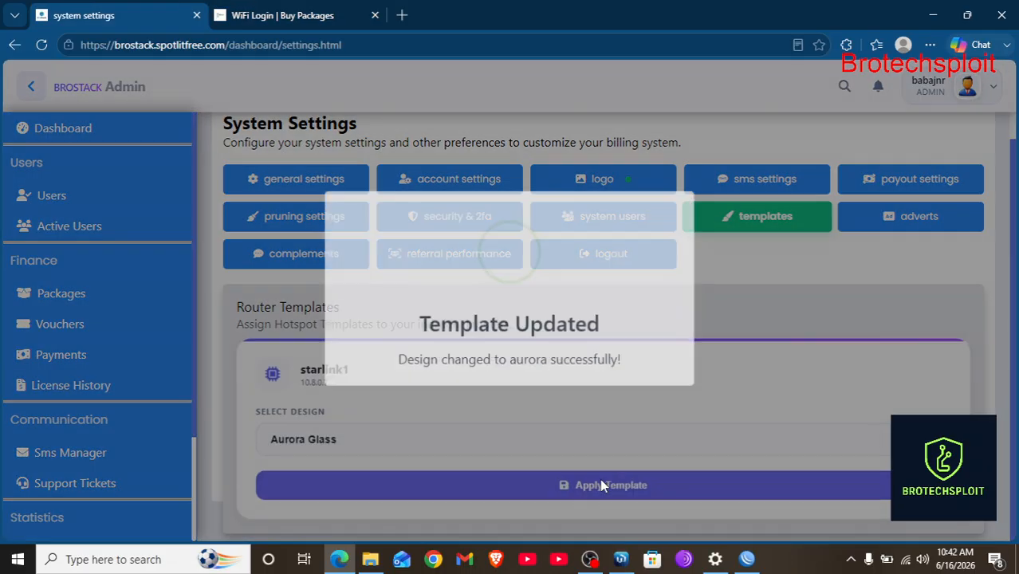
Reload the hotspot plan page to view the Aurora Glass design.
left_click(275, 14)
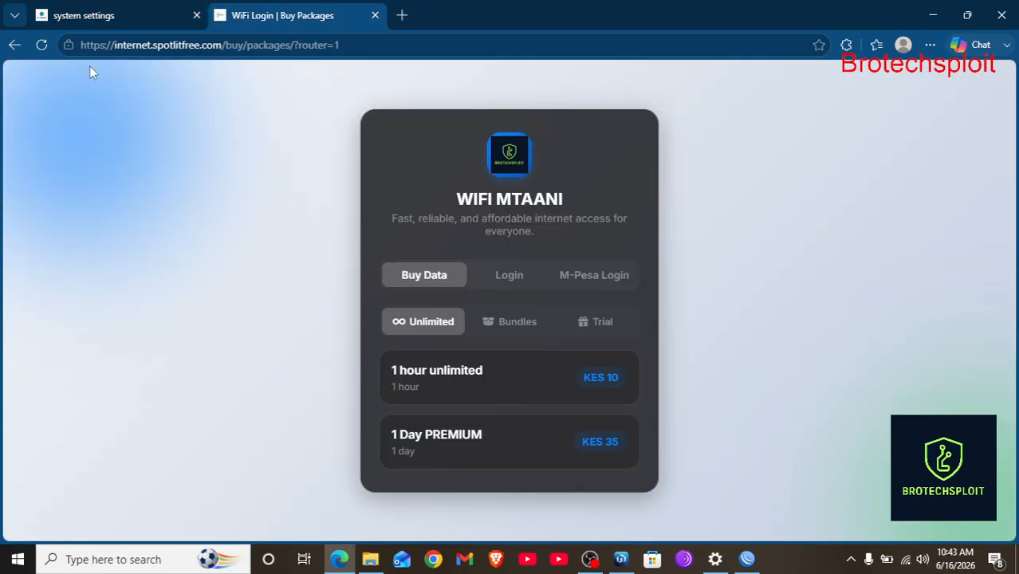
left_click(42, 44)
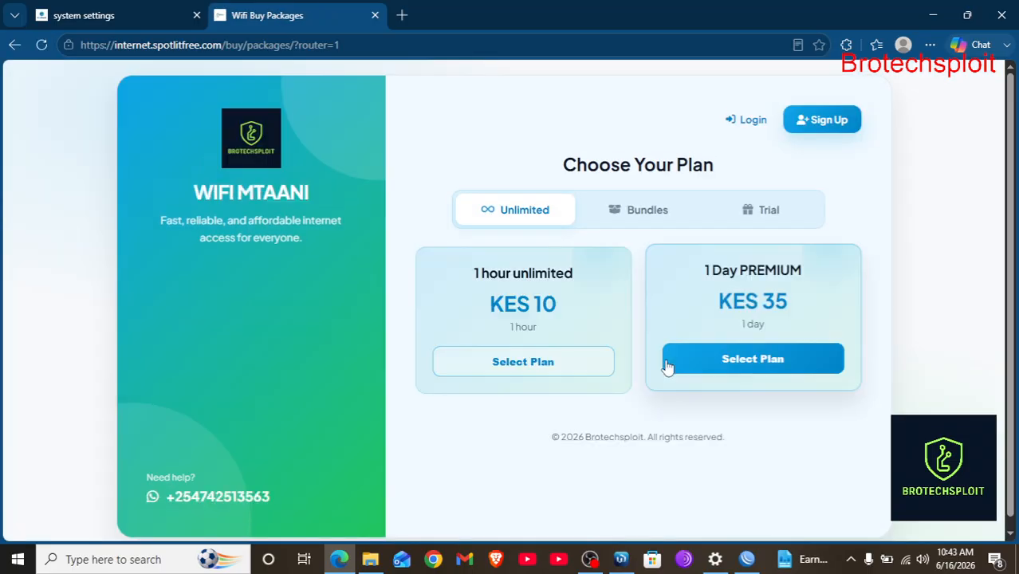
scroll(633, 205, "down", 1)
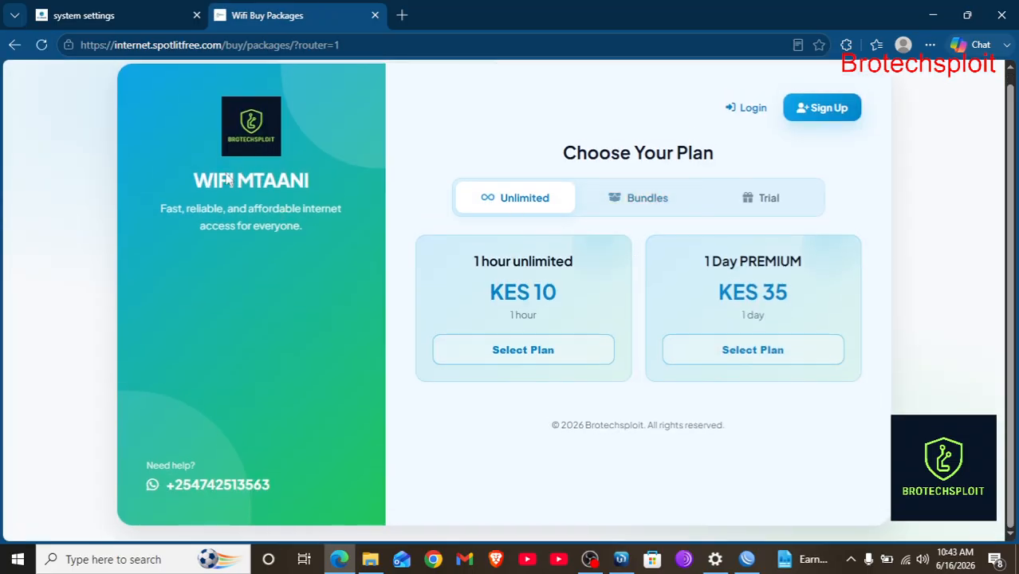
left_click(83, 9)
Apply the Cyber Neon design to the starlink1 router.
left_click(338, 435)
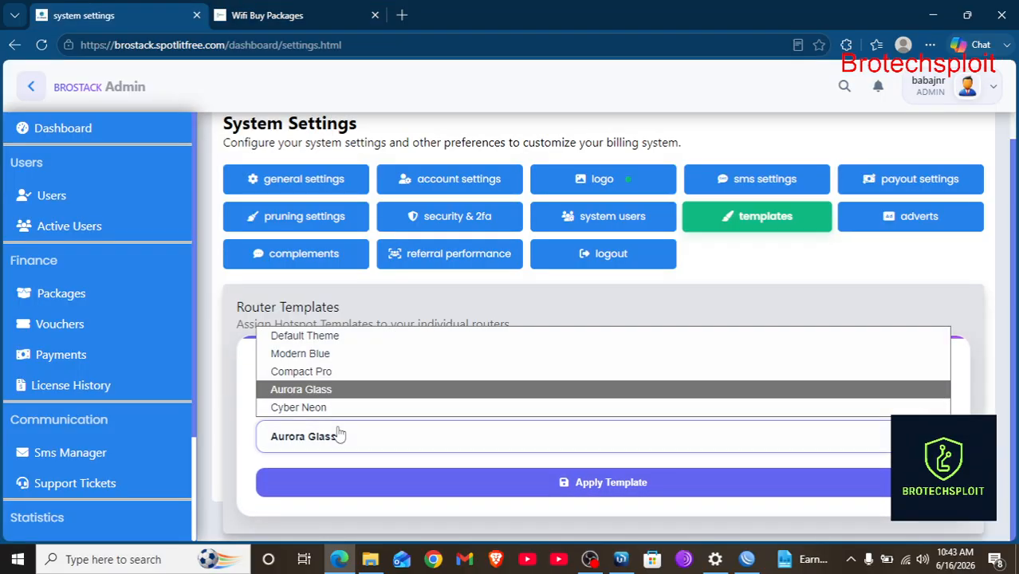
left_click(333, 408)
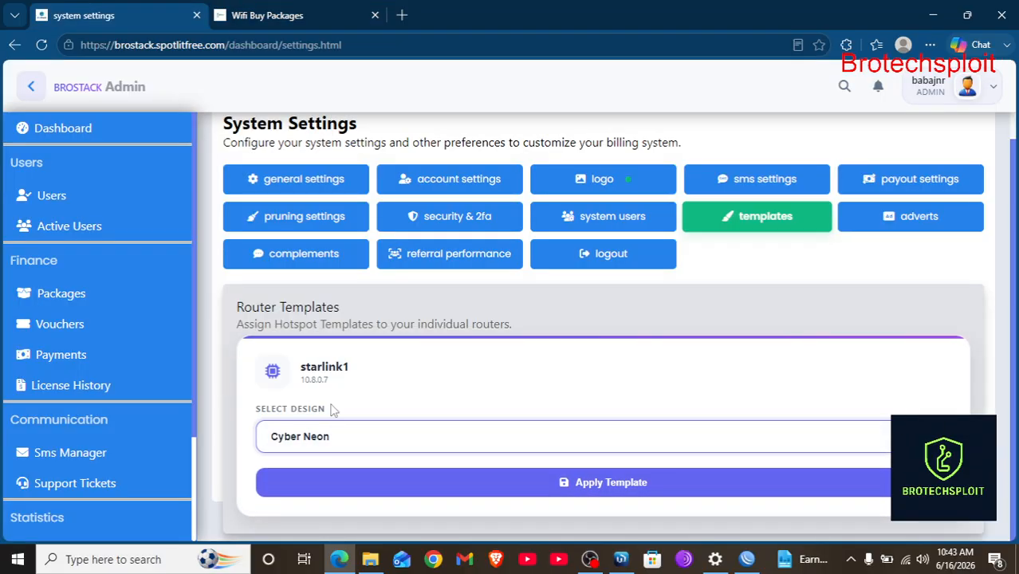
left_click(595, 494)
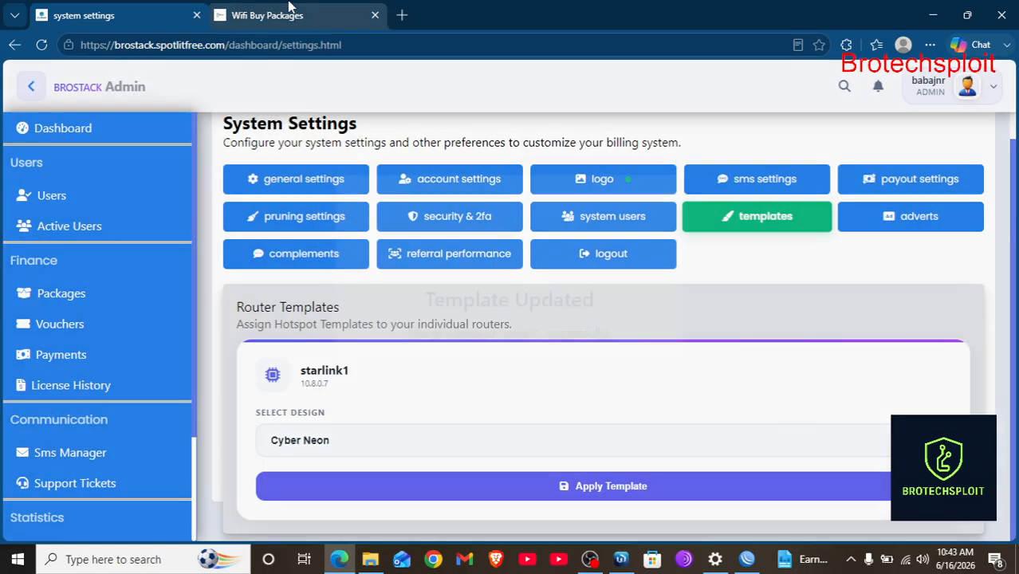
Reload the neon plan page and preview the 1 hour unlimited checkout, then close it.
left_click(291, 8)
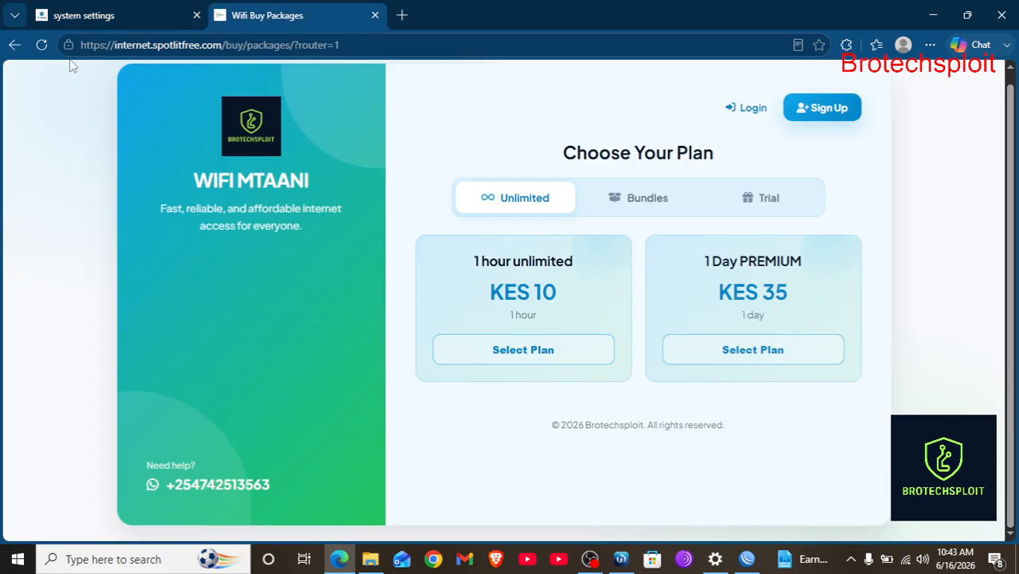
left_click(42, 46)
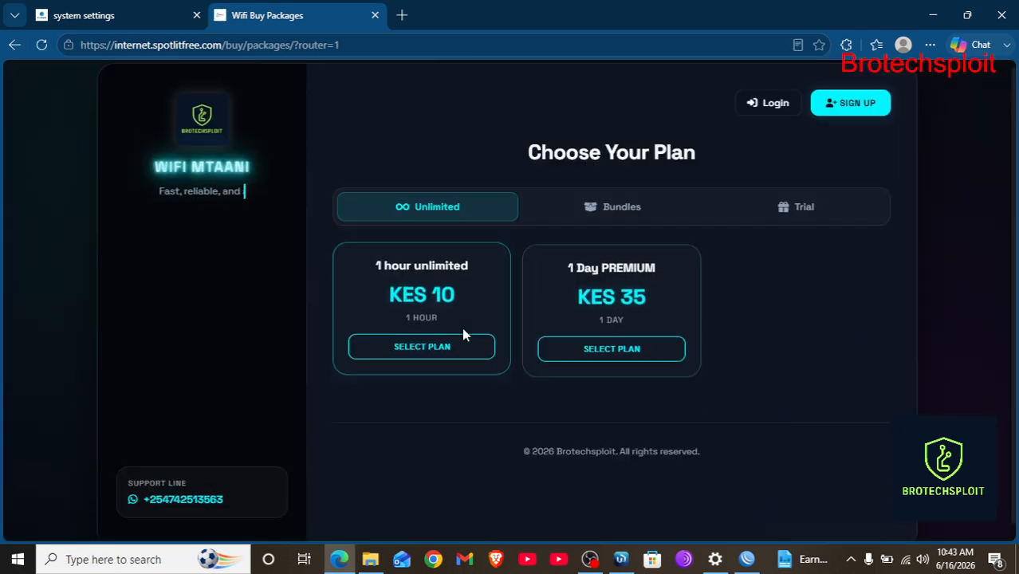
left_click(422, 346)
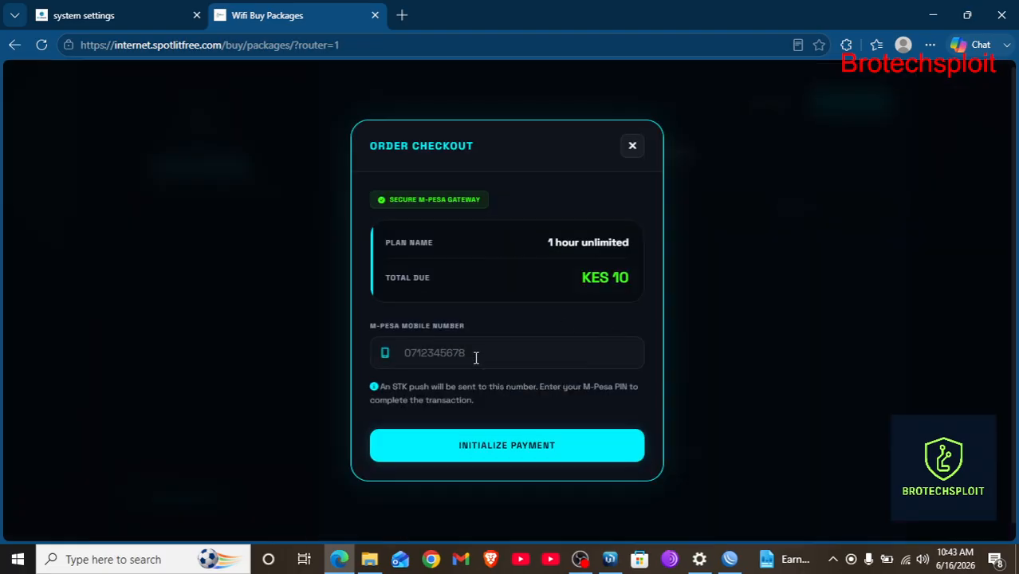
left_click(632, 145)
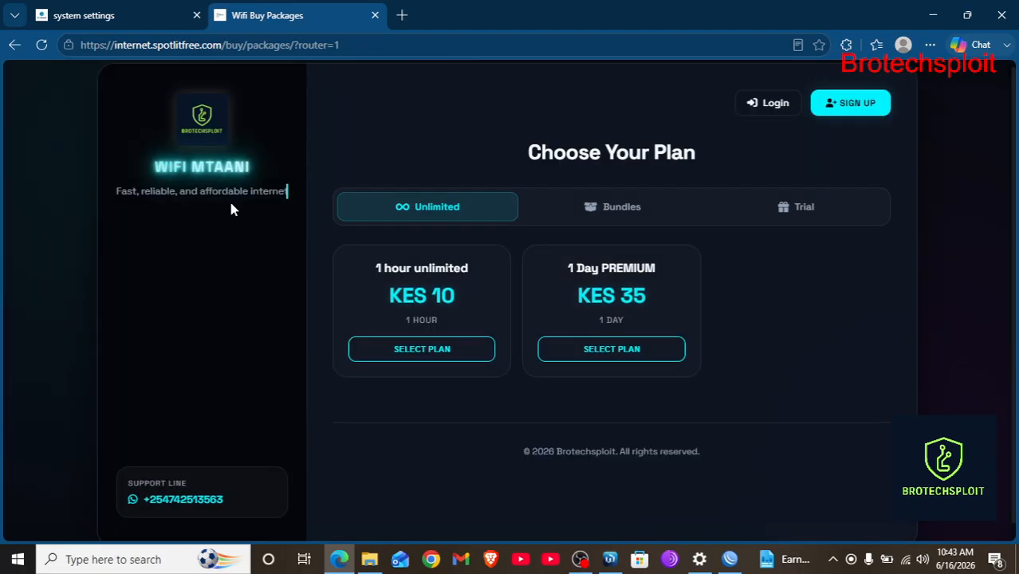
left_click(107, 14)
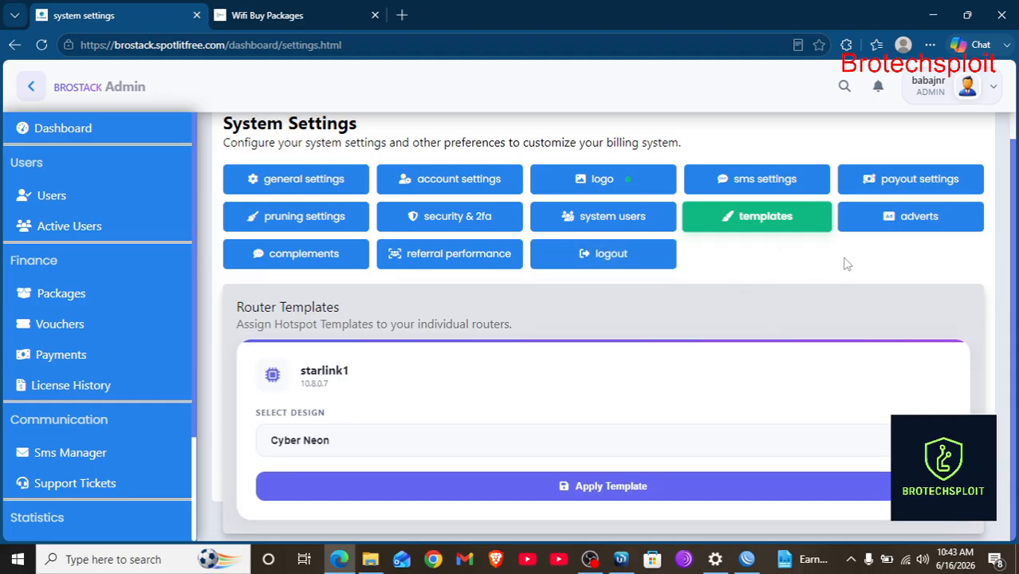
Enable adverts on client pages in the Client Adverts settings and save.
left_click(906, 229)
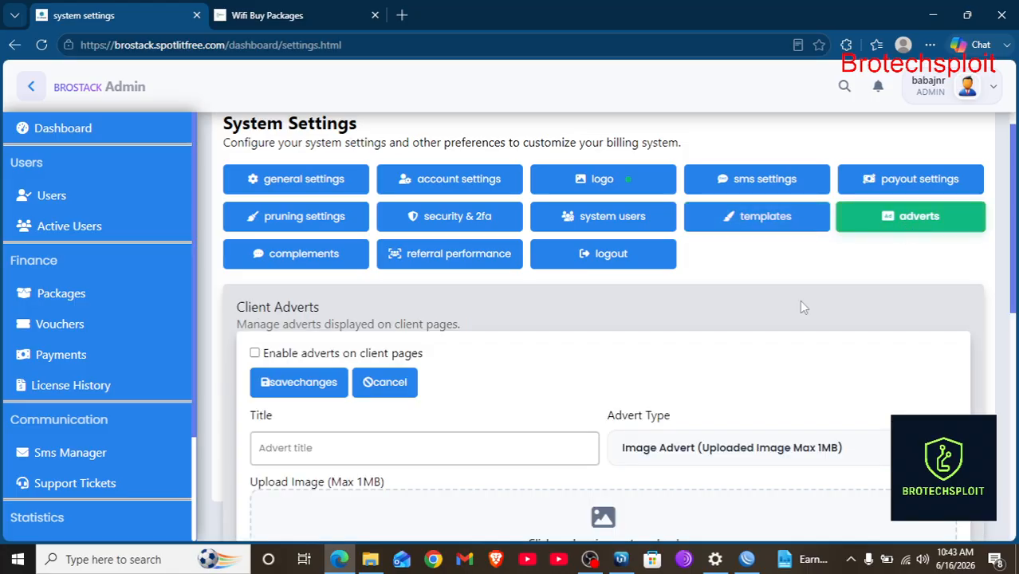
scroll(803, 306, "down", 2)
scroll(802, 306, "up", 1)
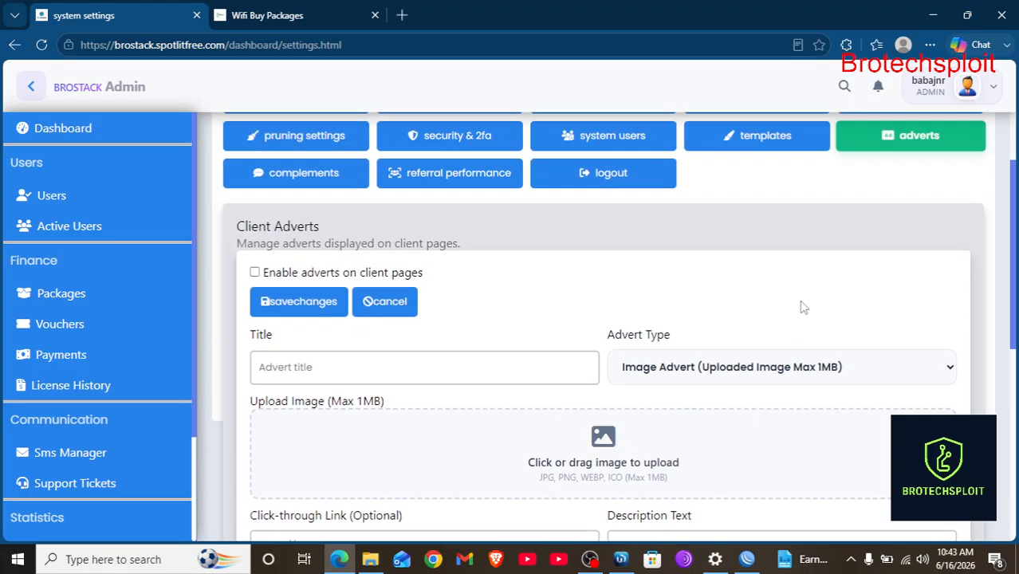
scroll(577, 288, "down", 3)
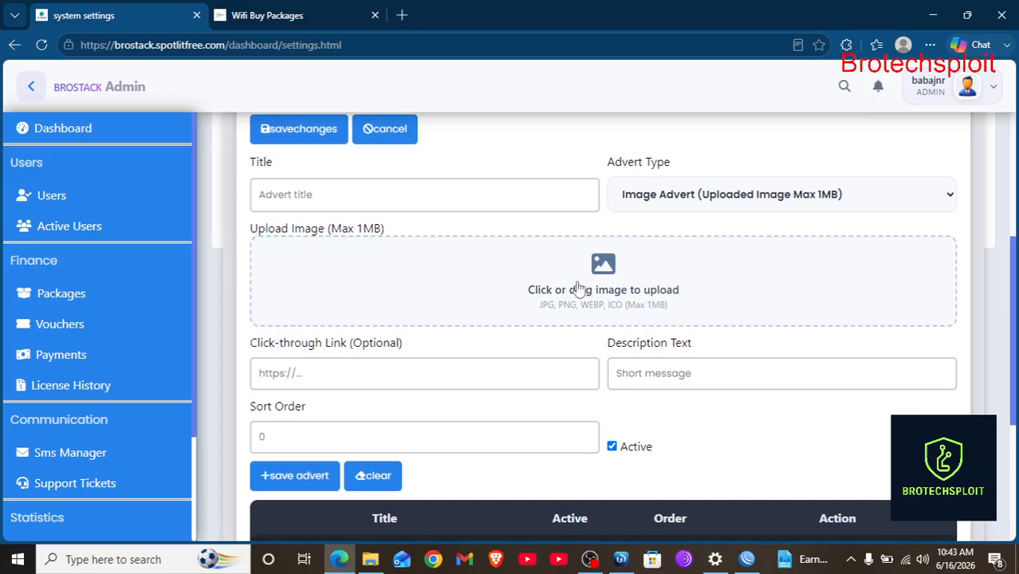
scroll(564, 256, "down", 3)
scroll(565, 254, "up", 3)
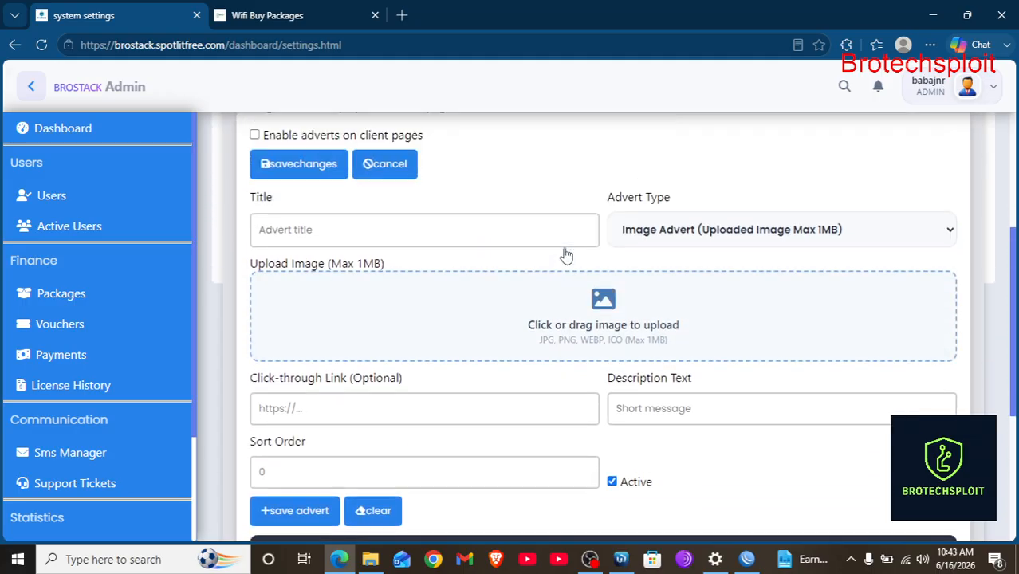
scroll(565, 255, "up", 1)
scroll(502, 277, "down", 2)
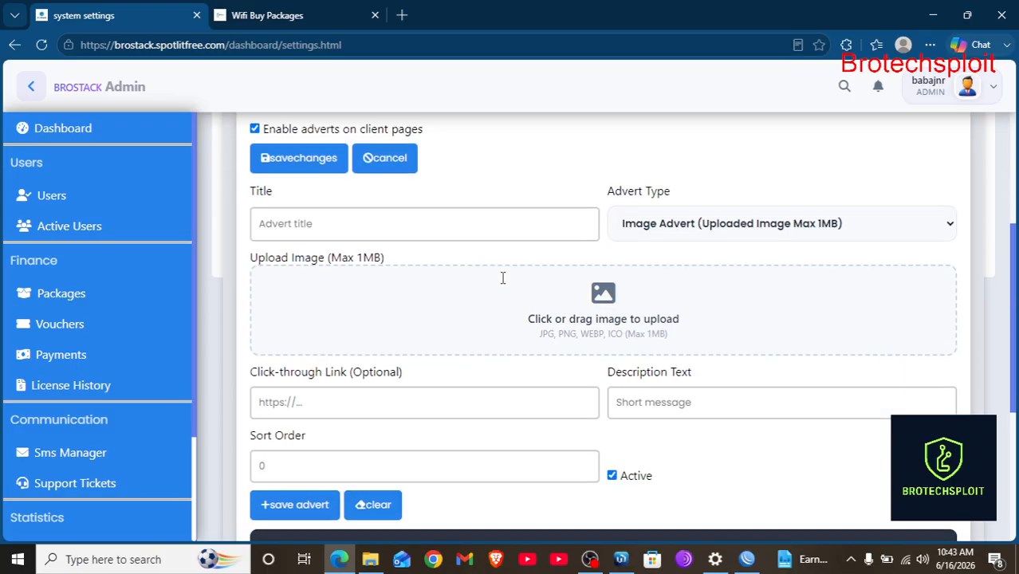
scroll(359, 200, "up", 2)
left_click(296, 233)
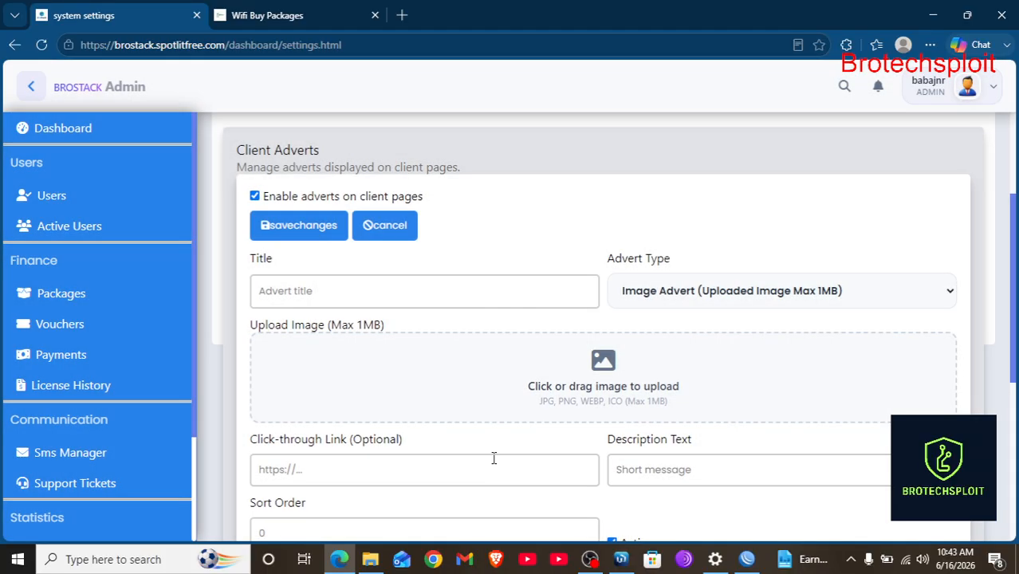
scroll(494, 458, "down", 3)
Reload the hotspot page to see the Cybersecurity training advert above the plans.
left_click(290, 7)
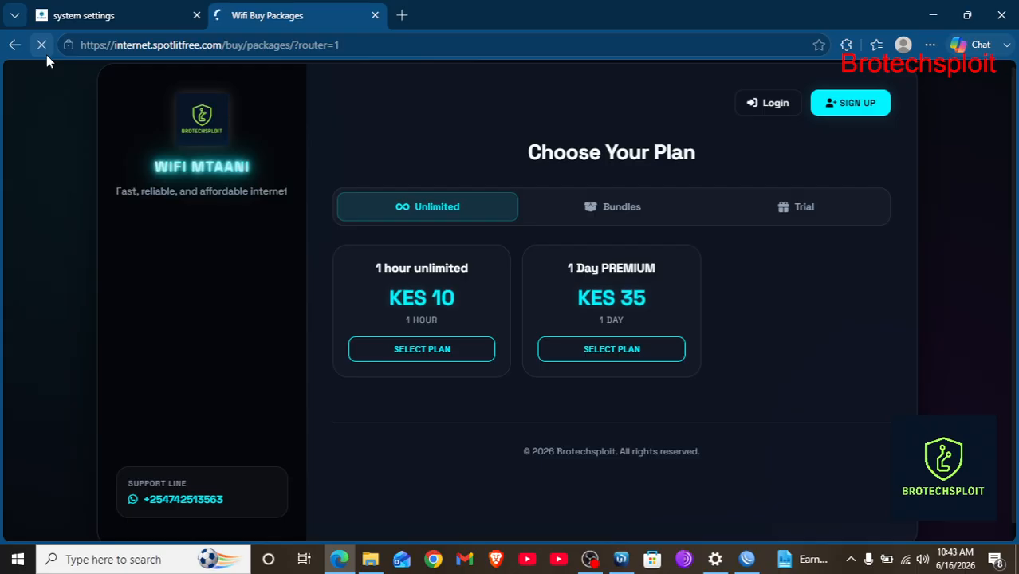
left_click(46, 54)
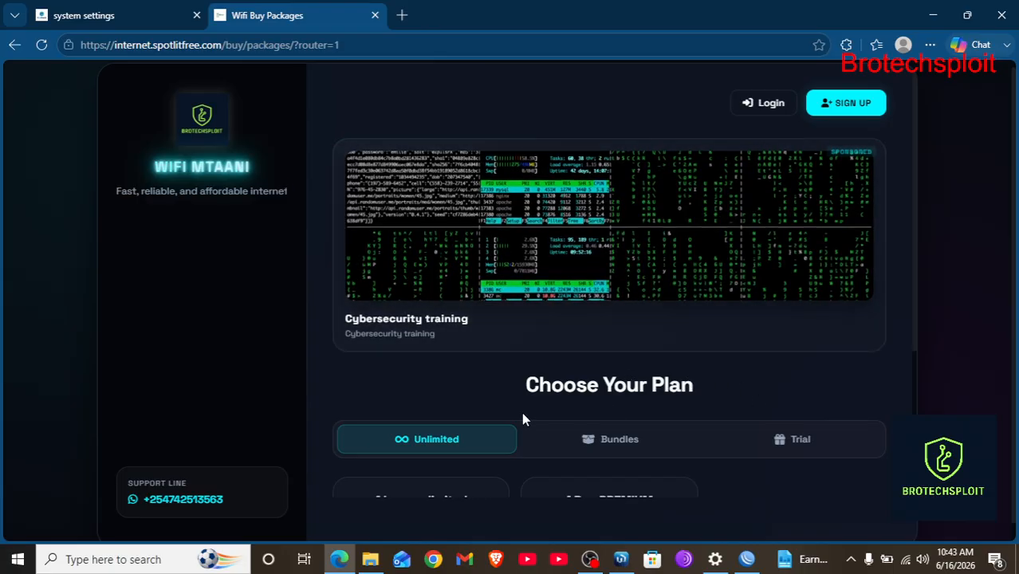
scroll(524, 415, "down", 3)
scroll(565, 321, "up", 3)
scroll(567, 319, "up", 1)
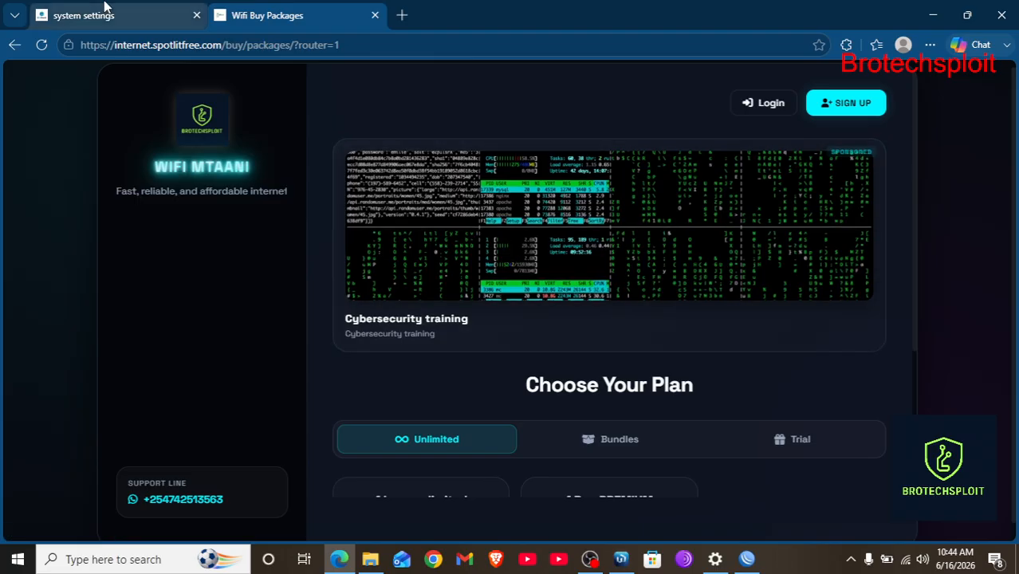
left_click(100, 12)
Turn adverts on client pages back off.
scroll(405, 230, "up", 5)
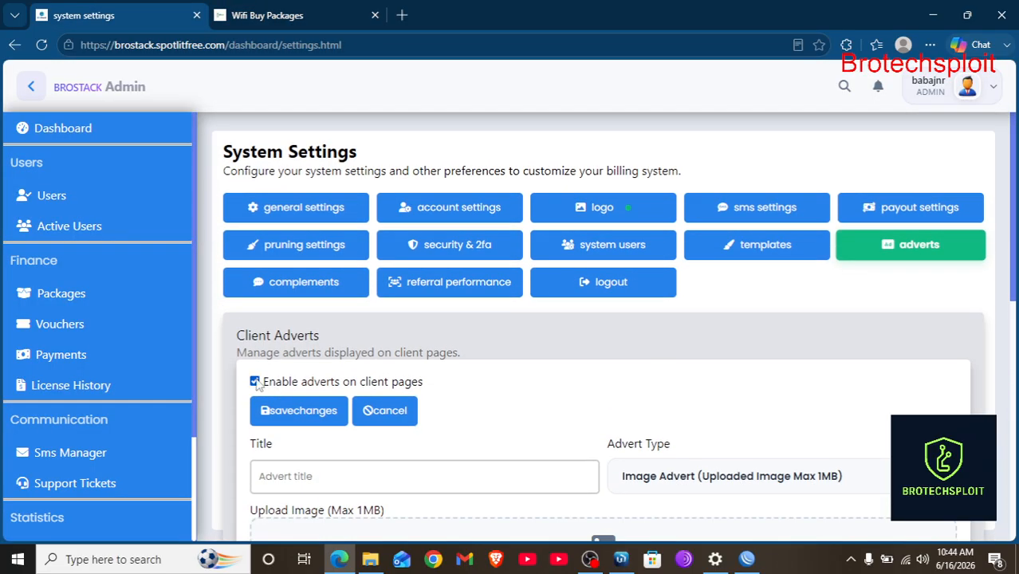
left_click(307, 420)
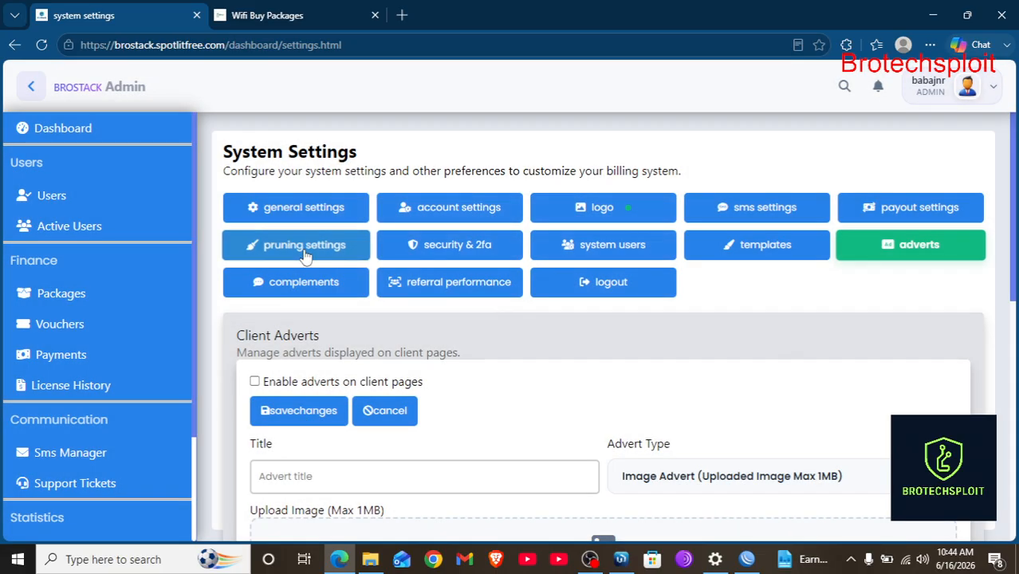
left_click(279, 284)
Set the System Complements rating to five stars and try submitting the complement.
scroll(607, 365, "down", 3)
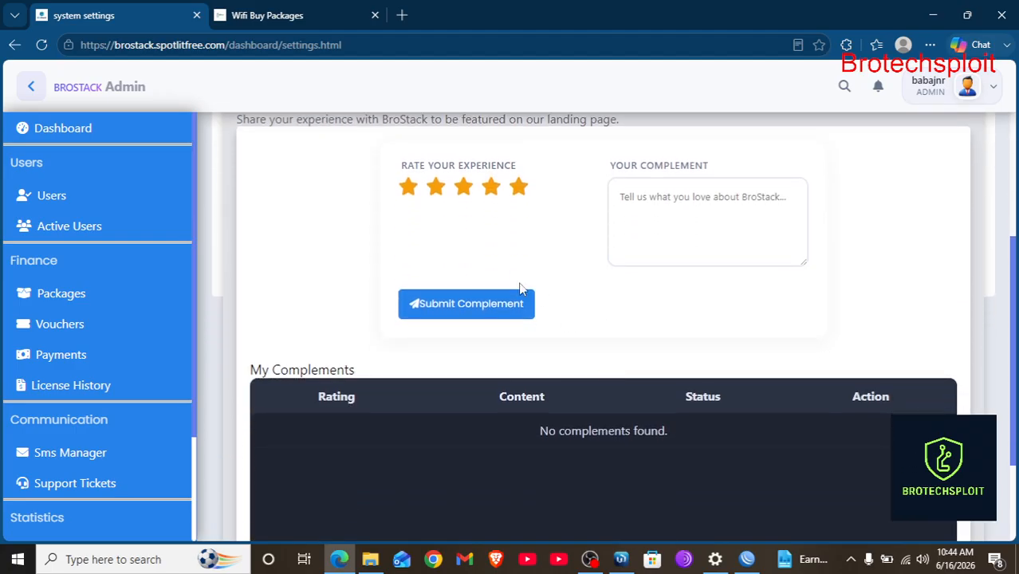
scroll(526, 303, "up", 1)
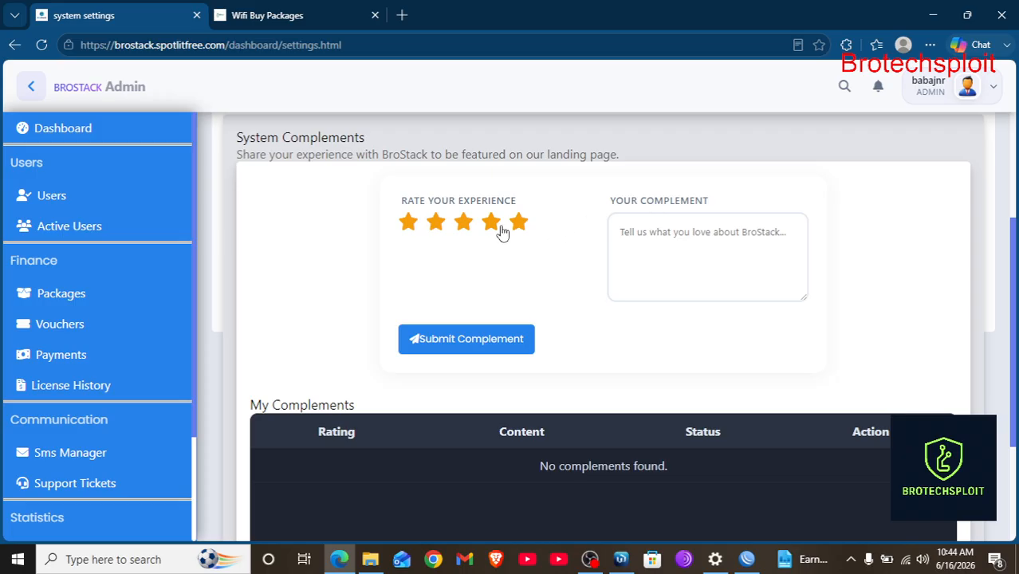
left_click(501, 227)
left_click(522, 227)
left_click(504, 341)
scroll(580, 312, "up", 2)
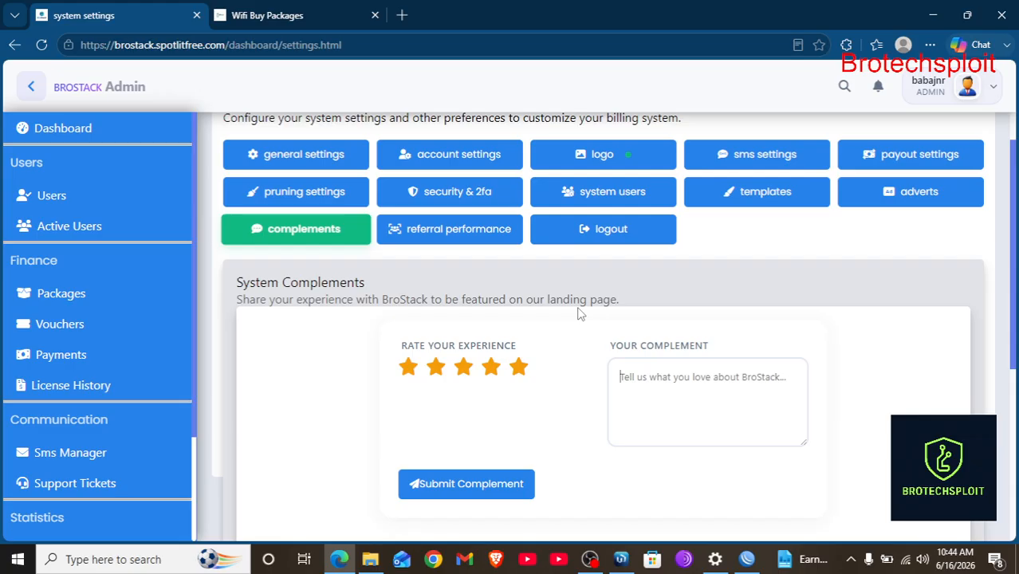
Open the admin's Referral Performance section and scroll through its contents.
left_click(445, 232)
scroll(636, 353, "down", 1)
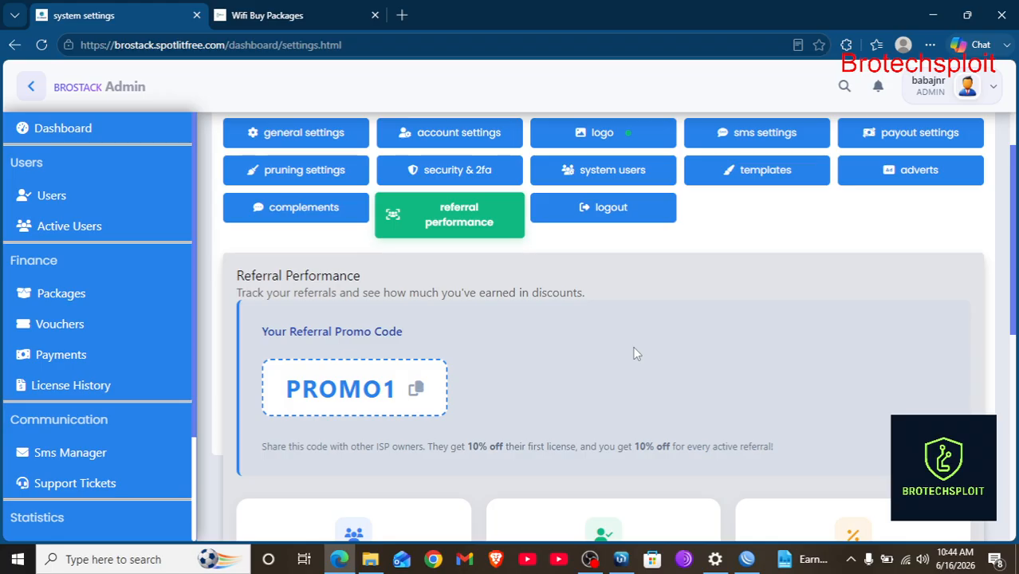
scroll(636, 353, "down", 3)
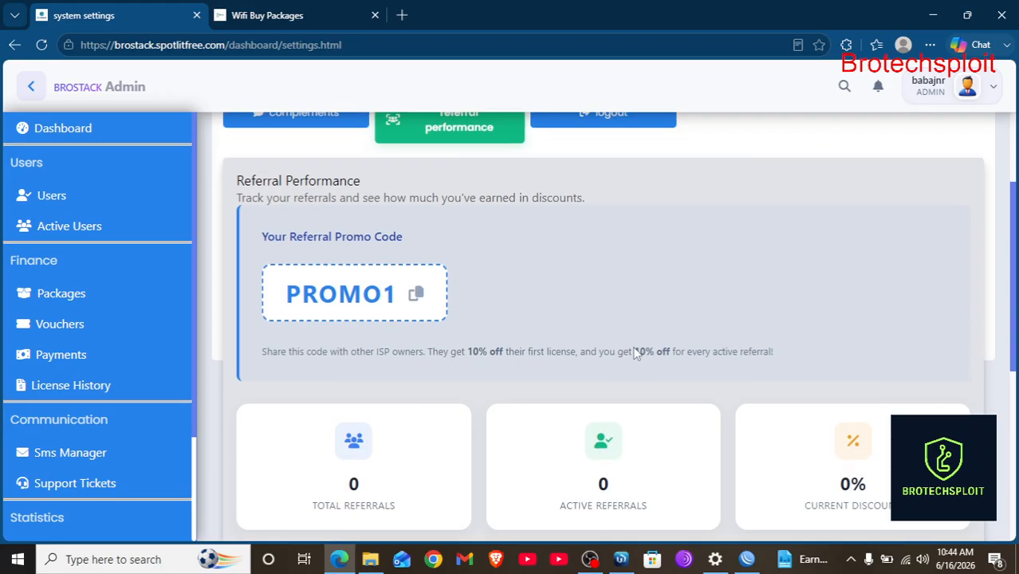
scroll(635, 349, "up", 1)
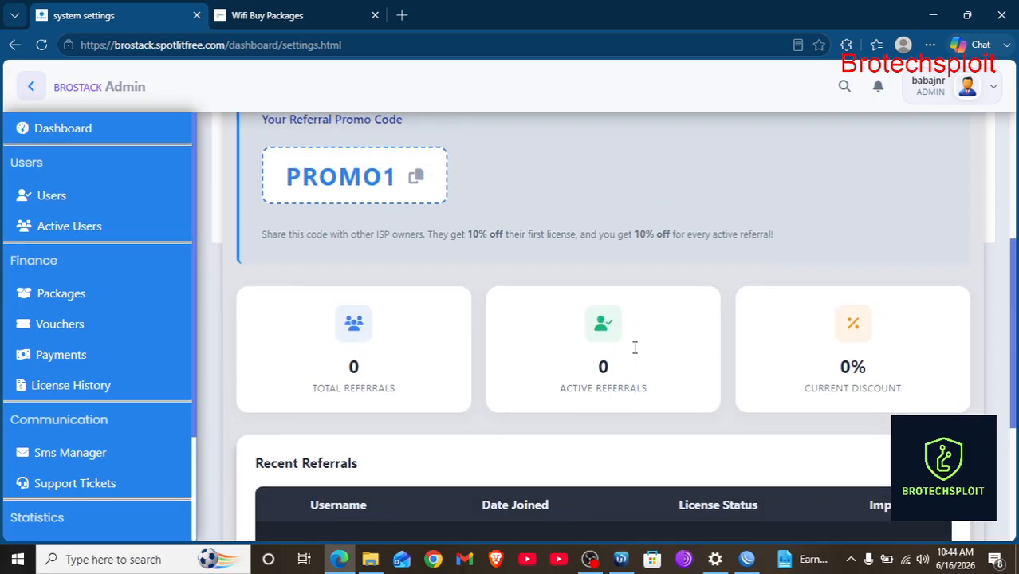
left_click(417, 183)
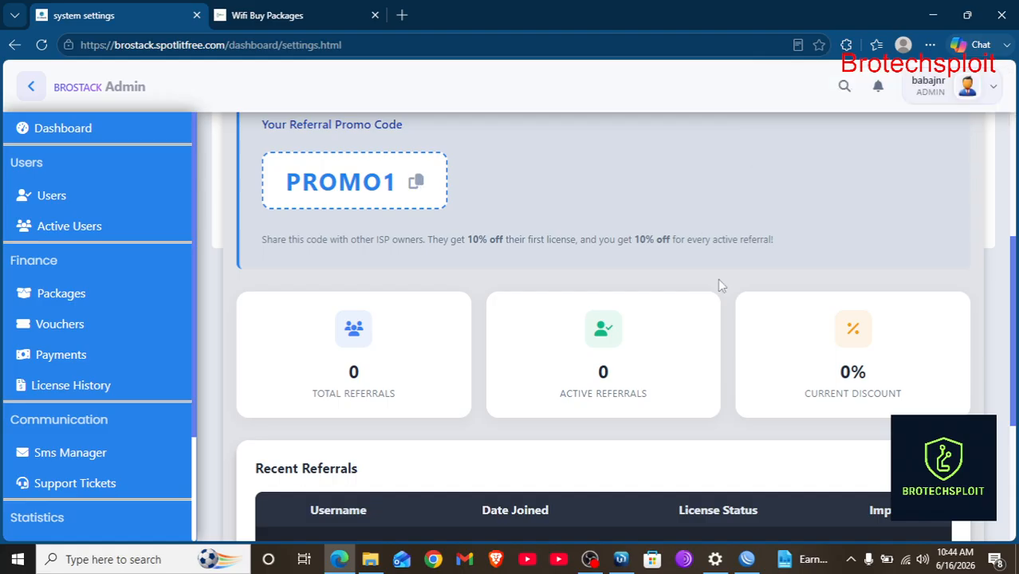
scroll(717, 285, "down", 2)
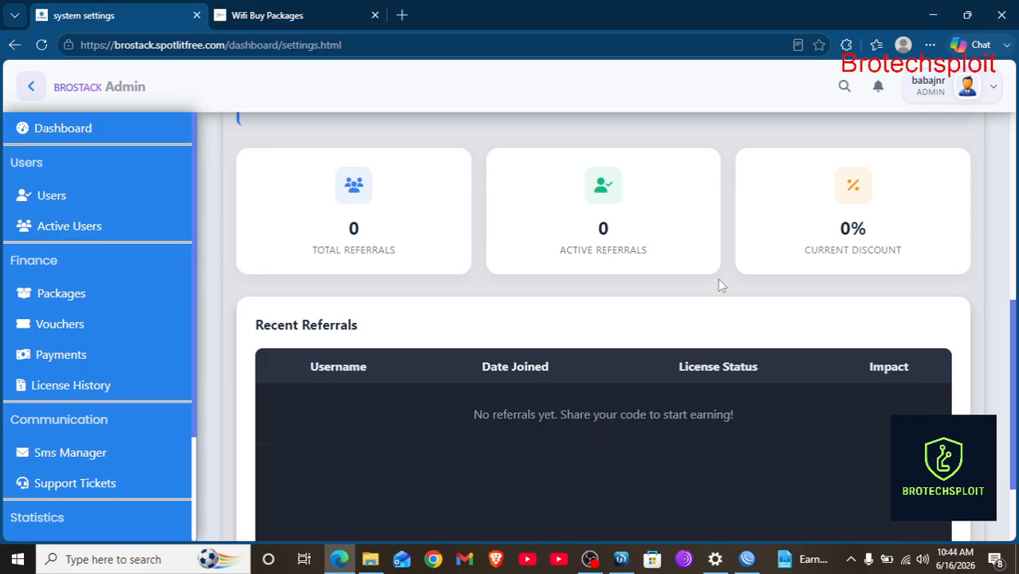
scroll(717, 279, "up", 4)
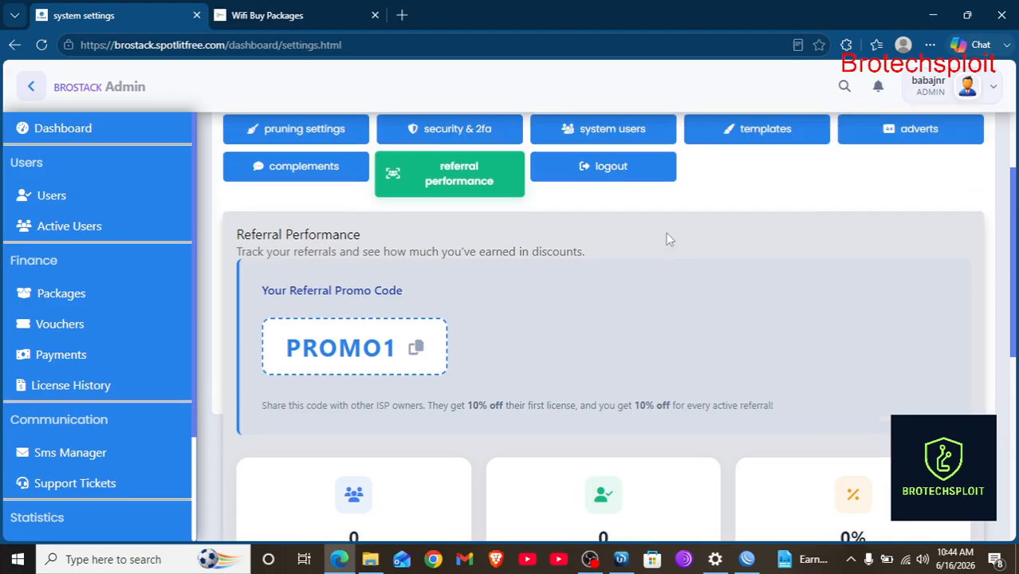
scroll(666, 279, "up", 1)
scroll(666, 331, "down", 2)
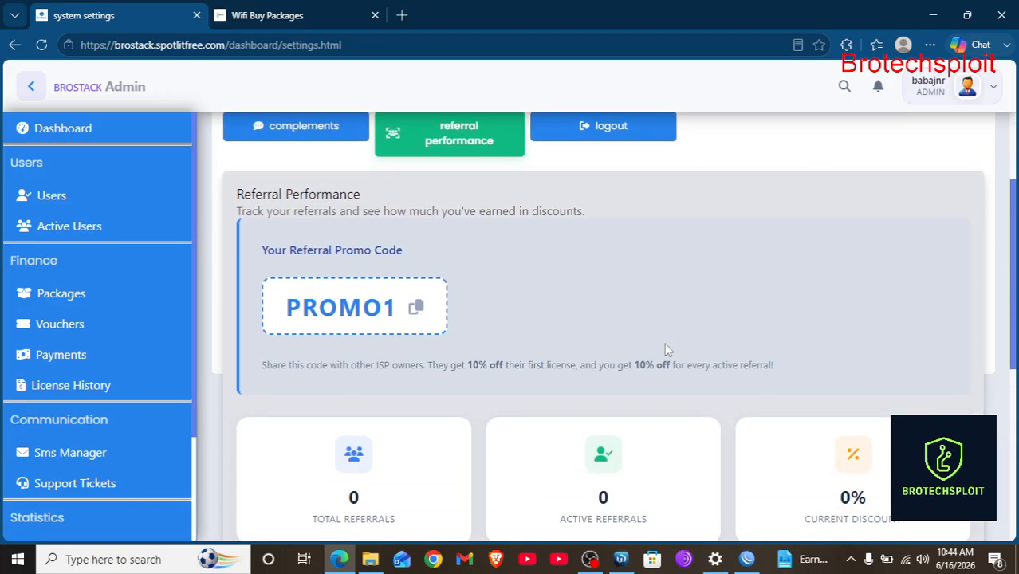
scroll(668, 349, "down", 2)
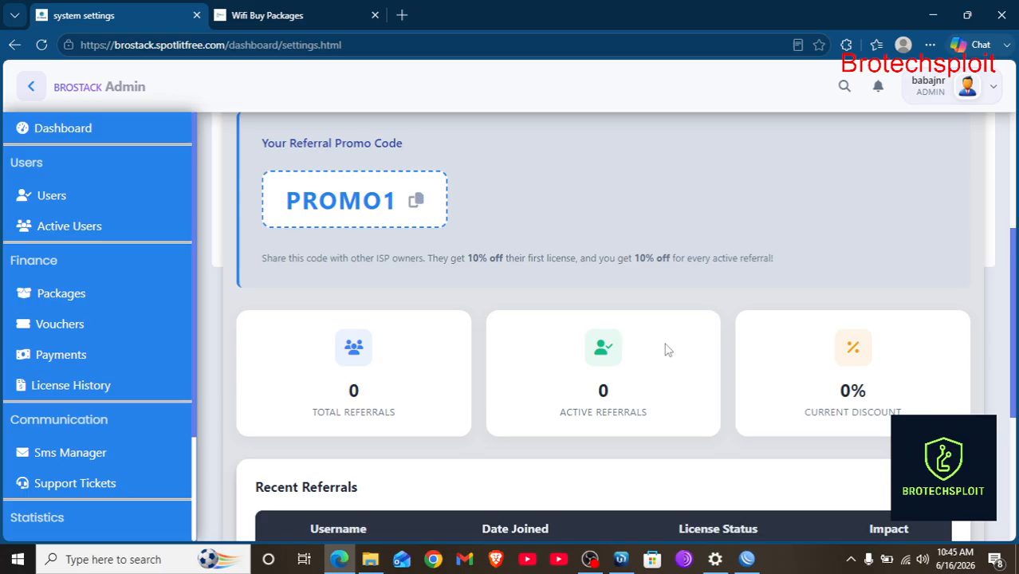
scroll(148, 369, "down", 2)
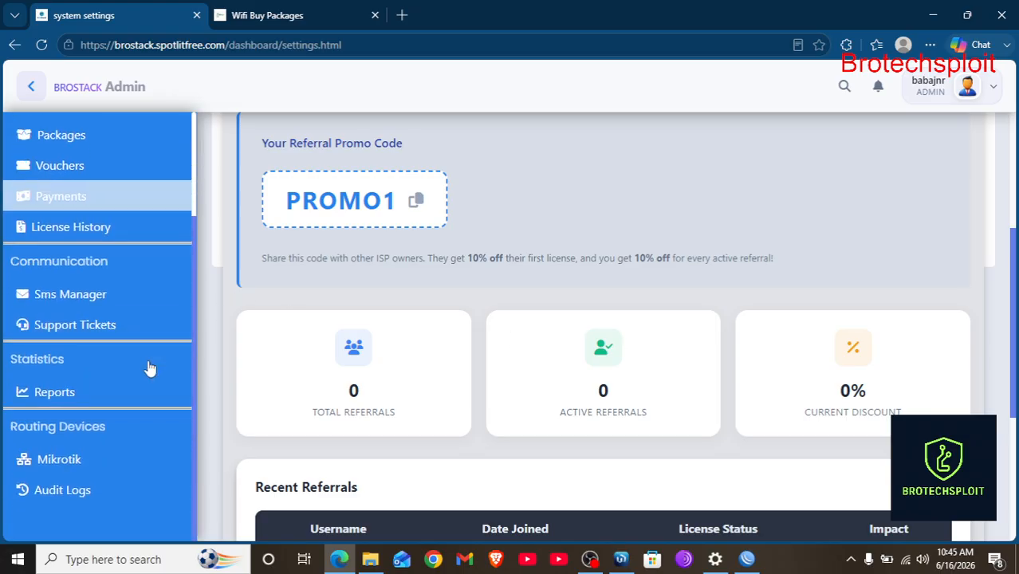
scroll(148, 364, "up", 1)
scroll(416, 290, "up", 3)
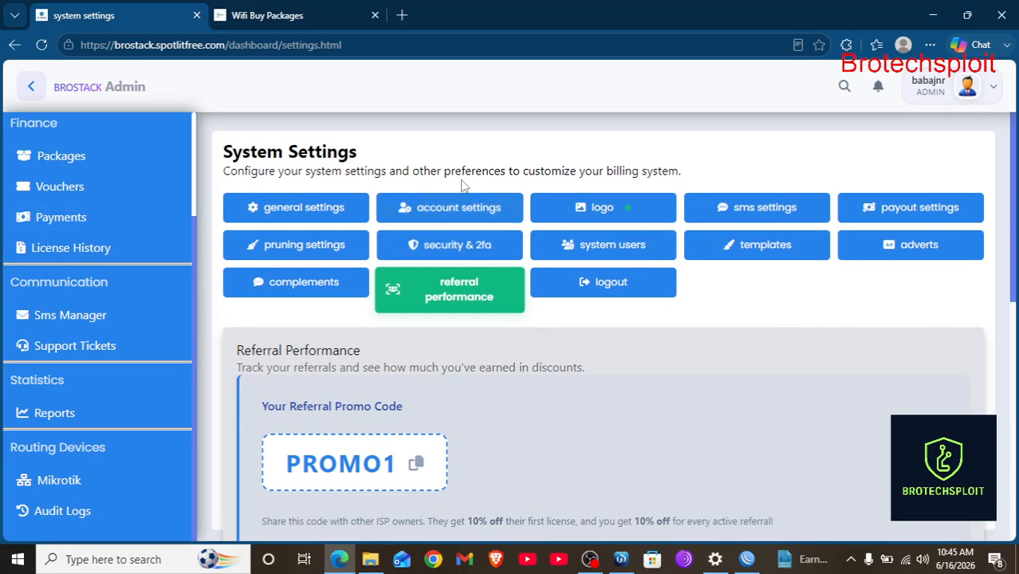
scroll(725, 391, "down", 5)
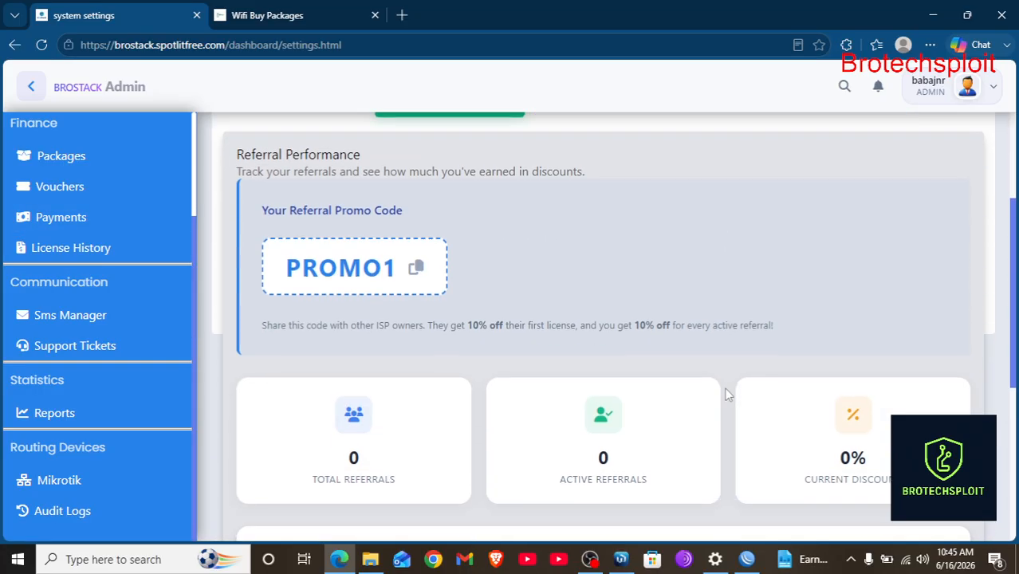
scroll(799, 229, "down", 2)
scroll(798, 226, "up", 7)
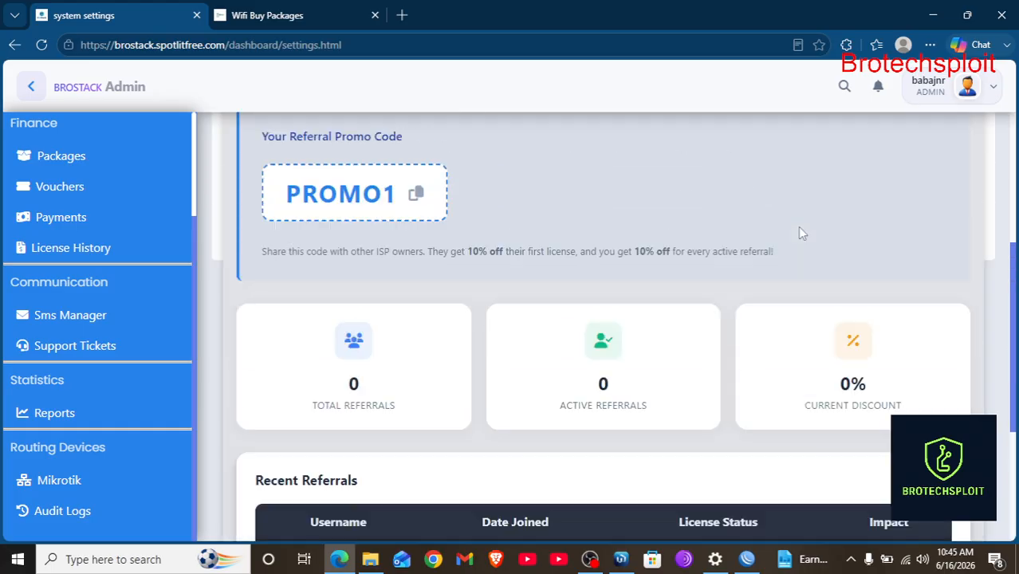
Sign out of the admin account from the avatar menu and confirm the logout.
left_click(994, 91)
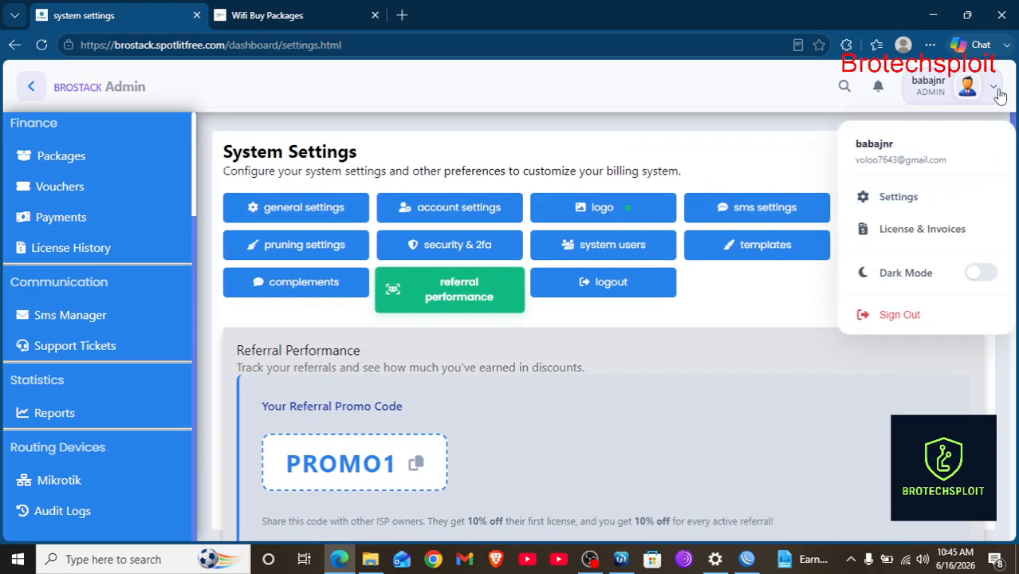
left_click(901, 316)
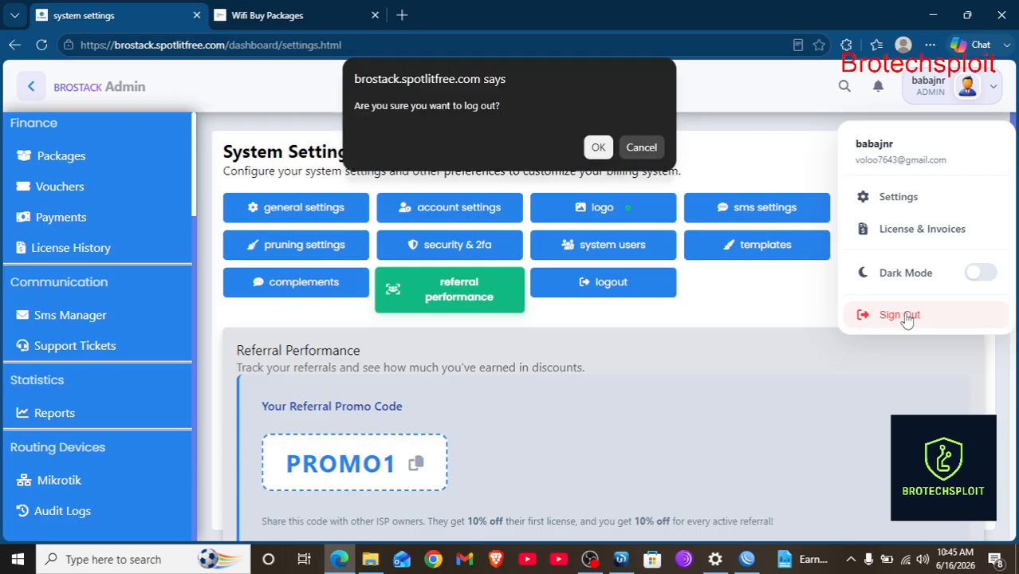
left_click(598, 148)
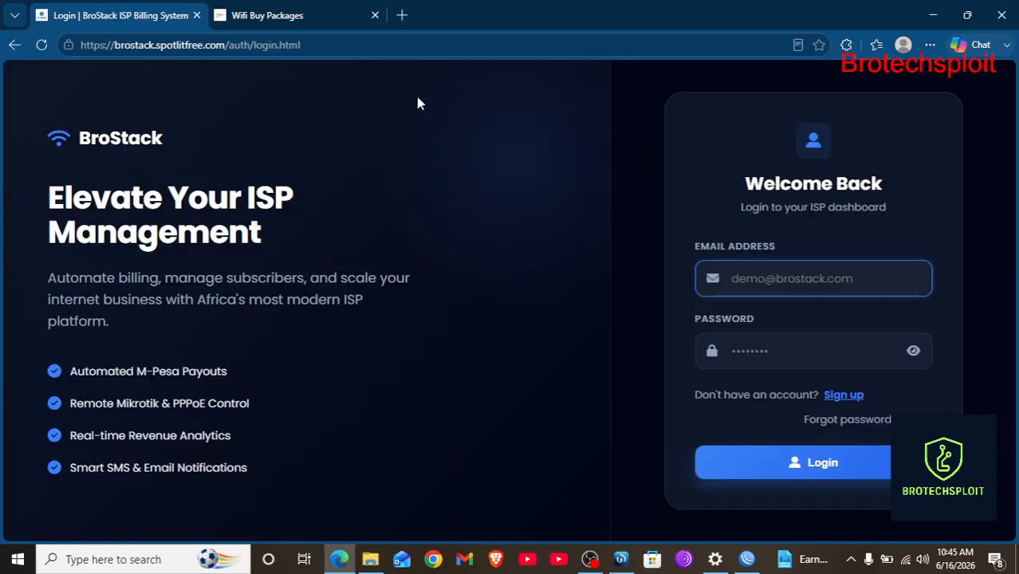
Load the site root to show the public homepage and scroll toward the footer.
left_click(314, 47)
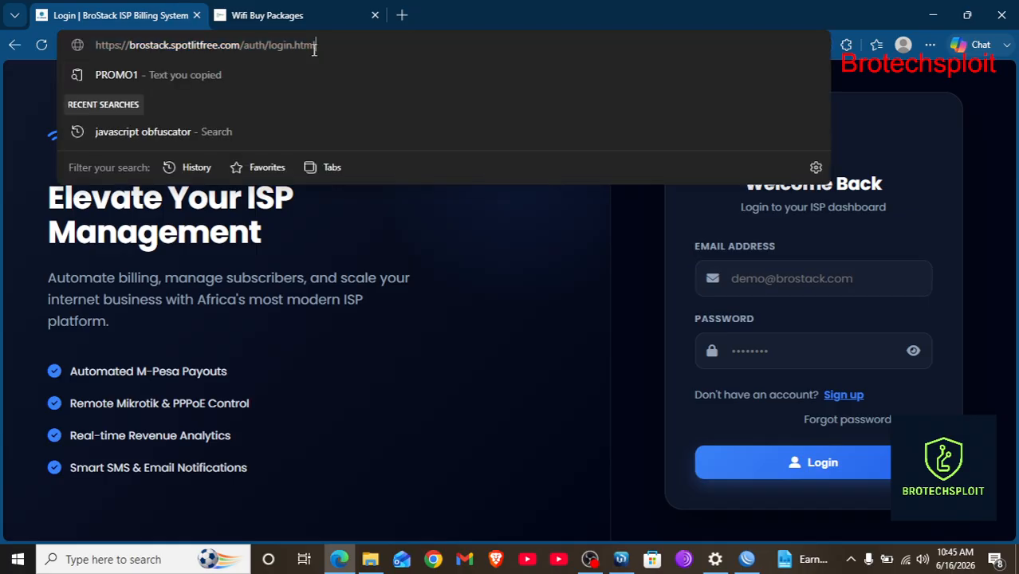
key("BackSpace")
key("BackSpace")
key("BackSpace")
key("BackSpace")
key("BackSpace")
key("BackSpace")
key("BackSpace")
key("BackSpace")
key("BackSpace")
key("BackSpace")
key("BackSpace")
key("BackSpace")
key("BackSpace")
key("BackSpace")
key("BackSpace")
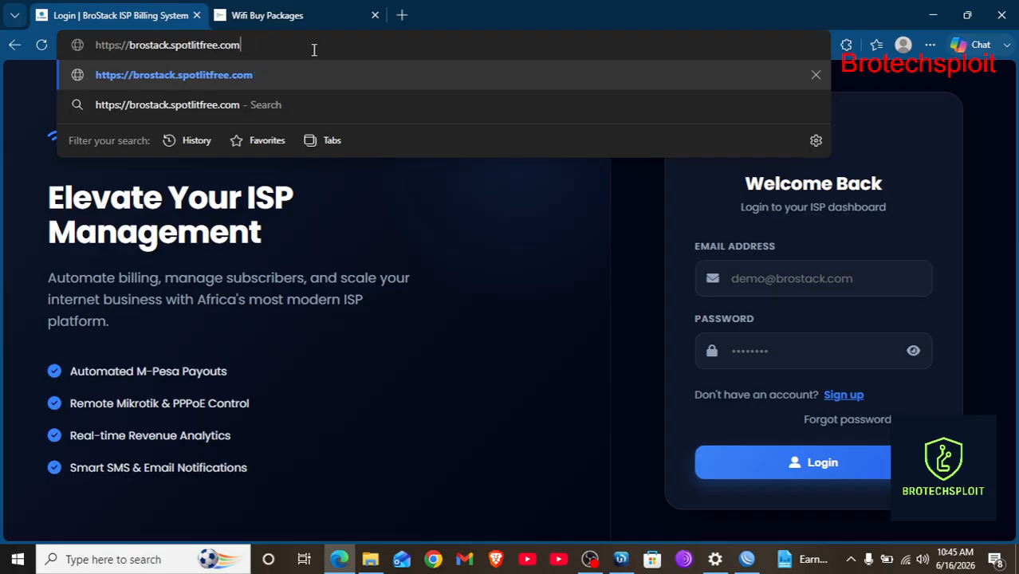
key("Return")
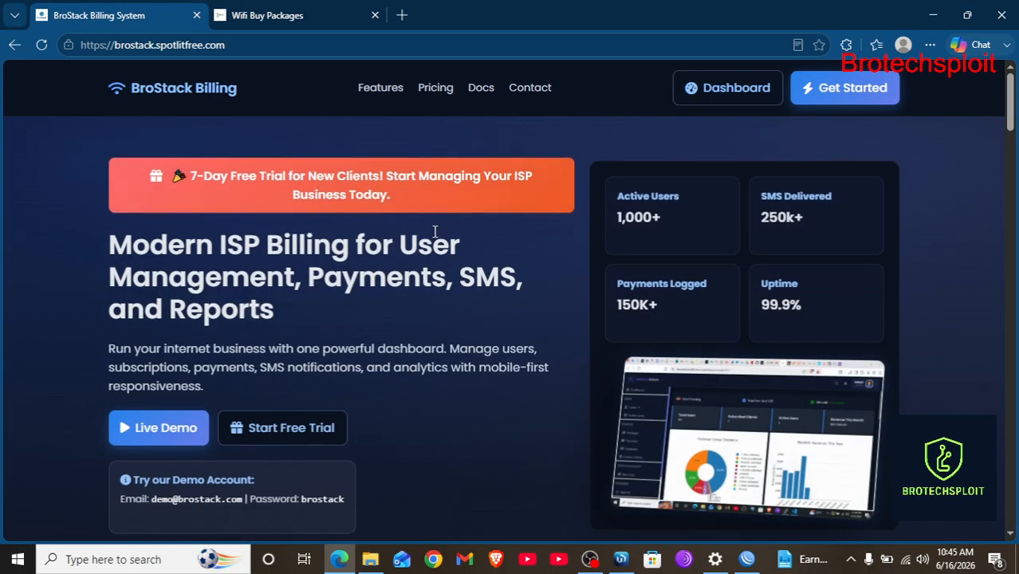
scroll(642, 311, "down", 20)
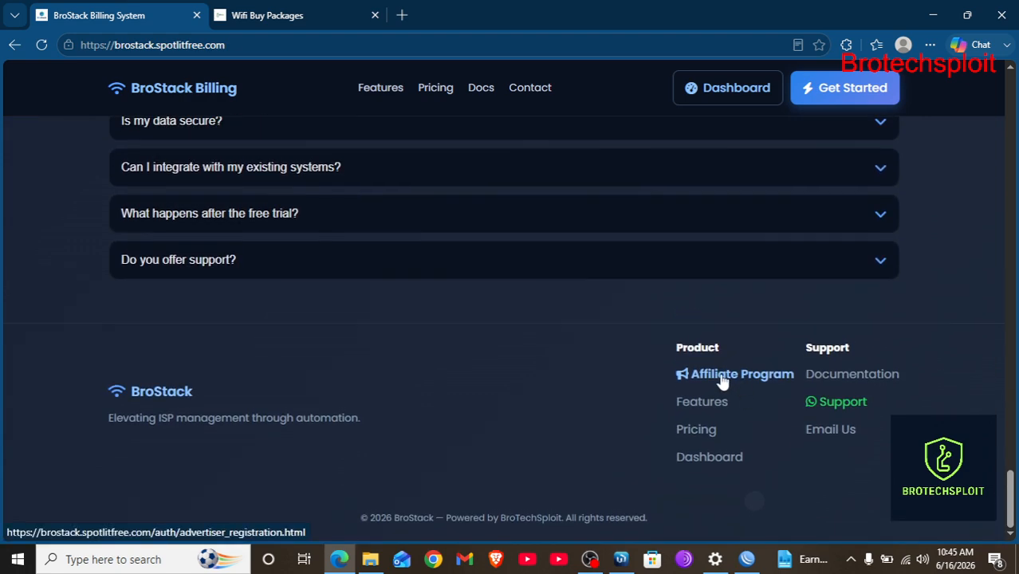
Open the Affiliate Program signup page from the footer and go to the advertiser login.
left_click(721, 381)
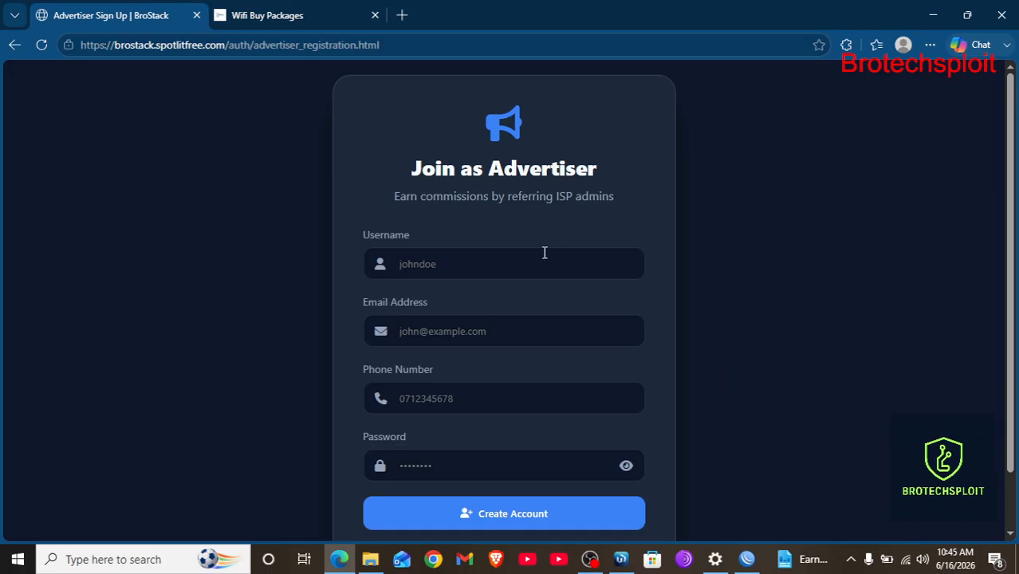
scroll(544, 253, "down", 3)
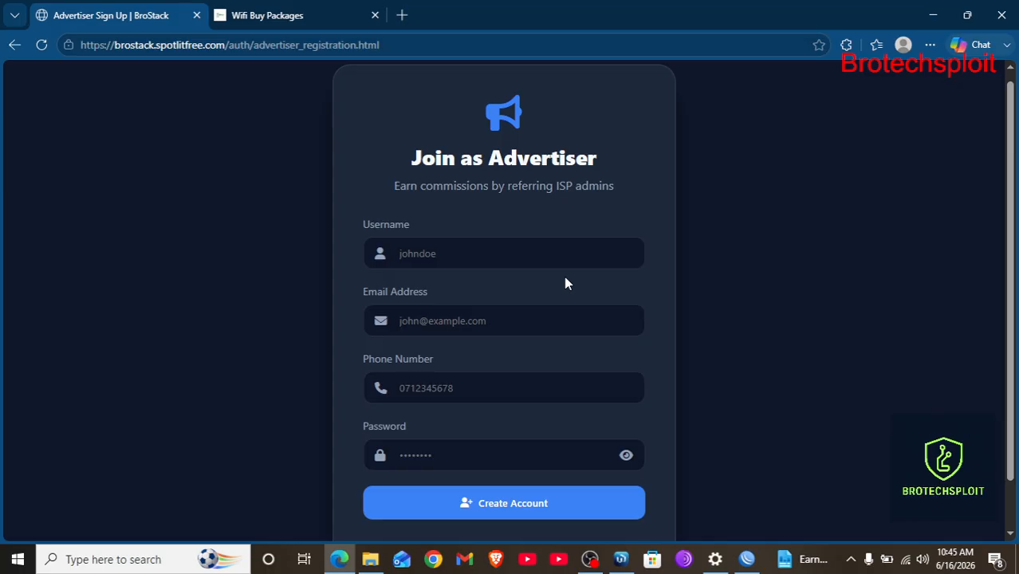
scroll(563, 279, "down", 2)
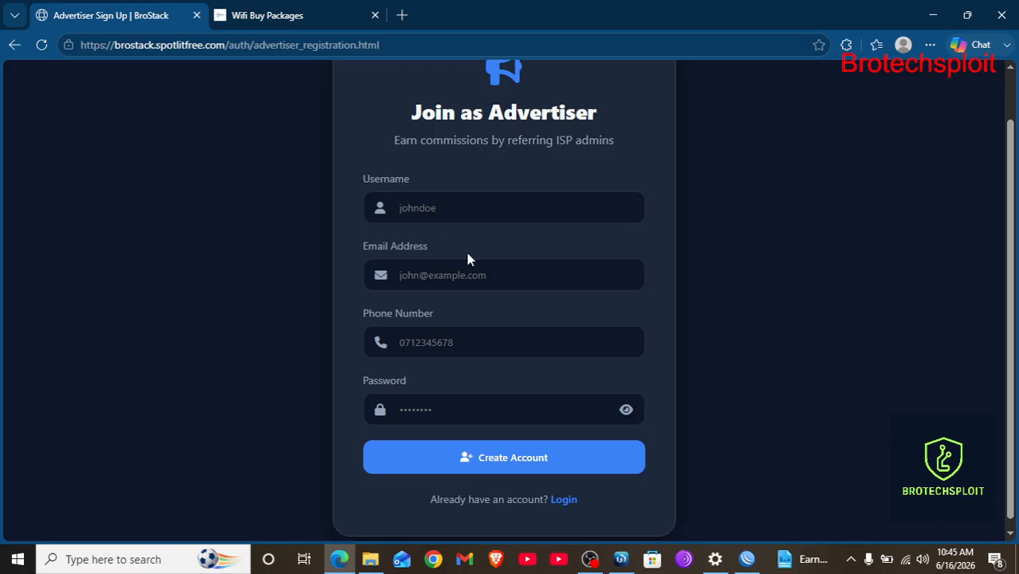
scroll(460, 336, "down", 1)
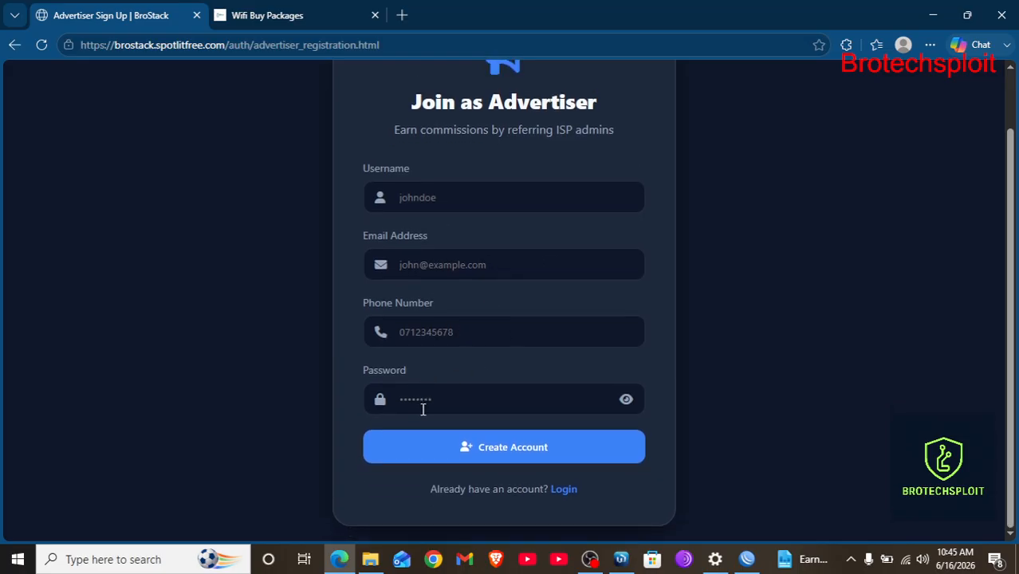
left_click(565, 492)
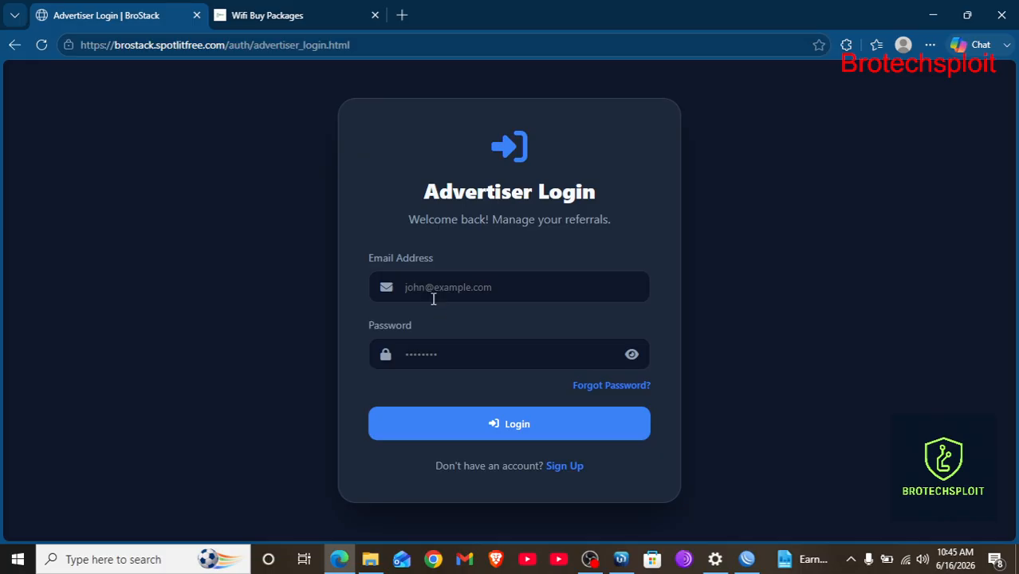
Log in with the advertiser's e-mail address and password.
left_click(433, 297)
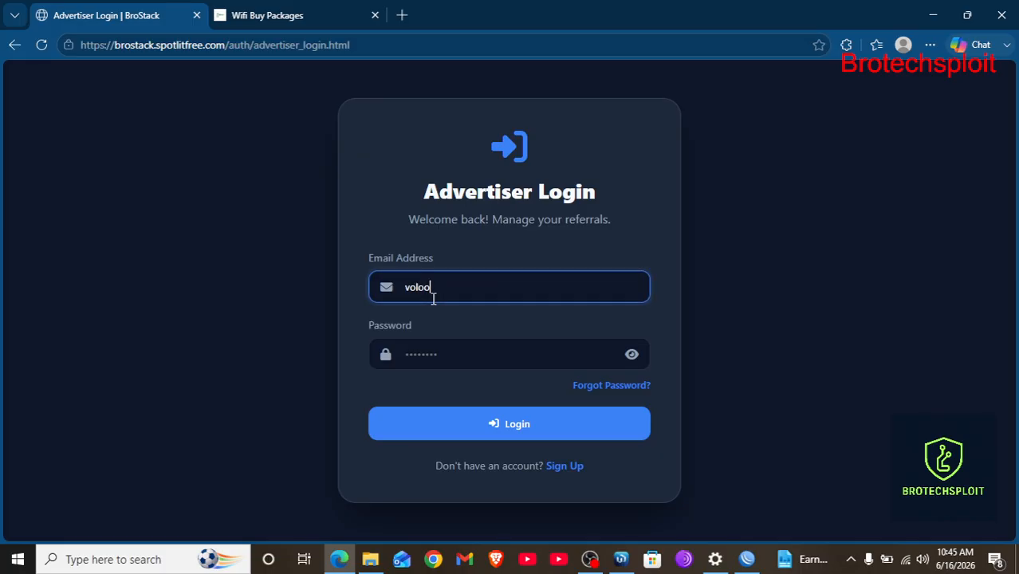
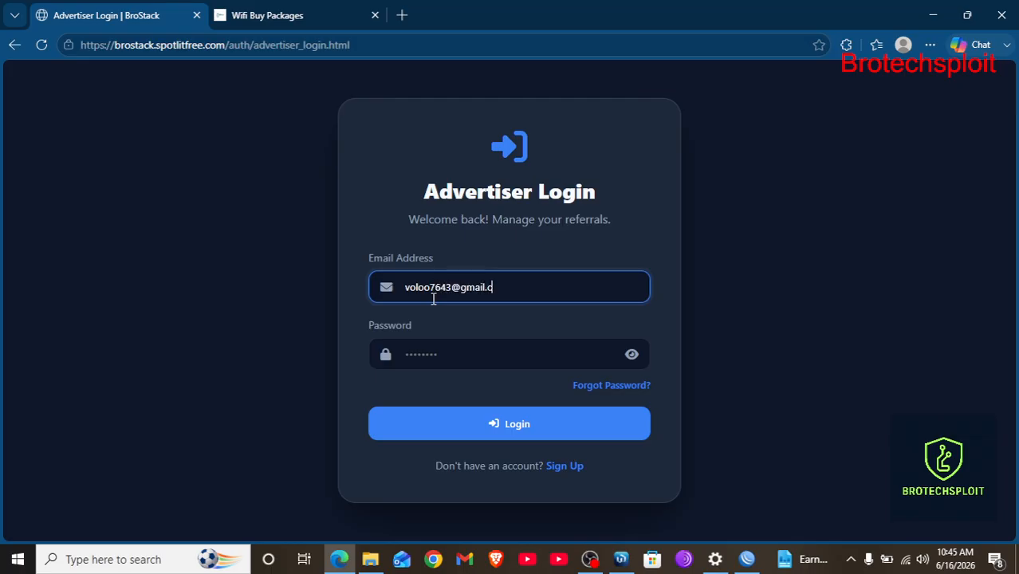
left_click(464, 346)
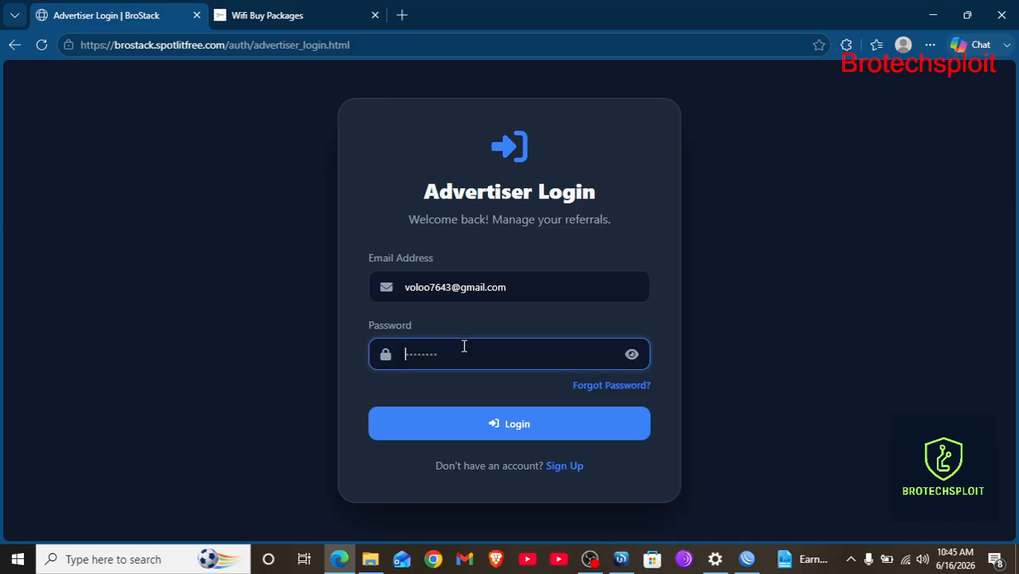
type("•")
key("Return")
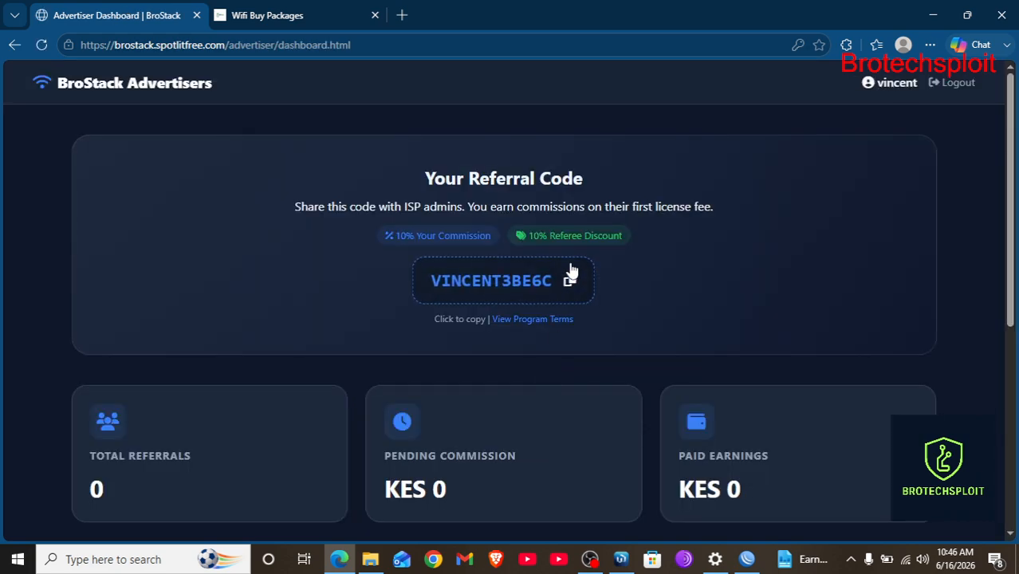
Review the Payout Method dropdown options and the M-Pesa phone number field.
scroll(659, 283, "down", 3)
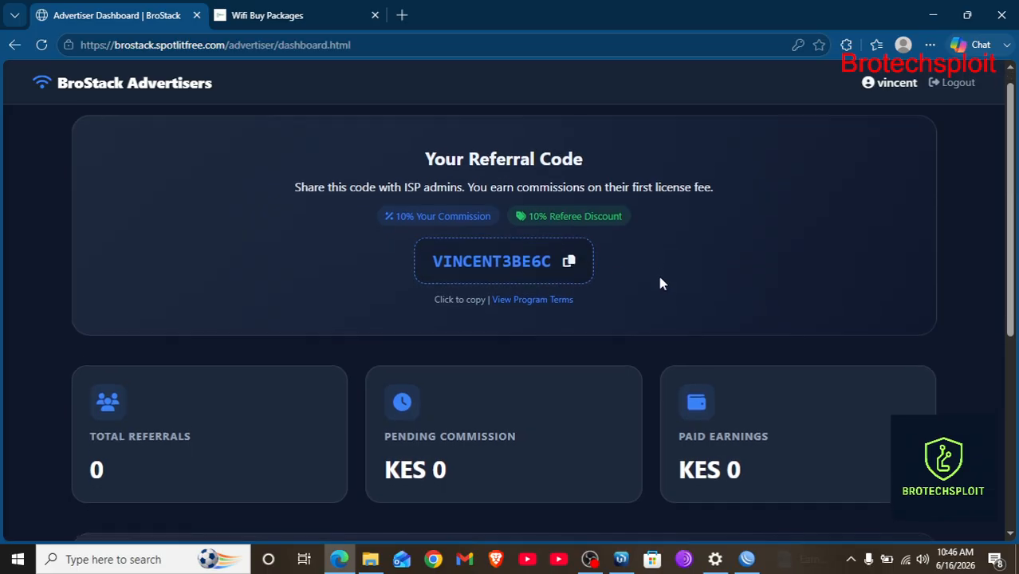
scroll(662, 283, "down", 2)
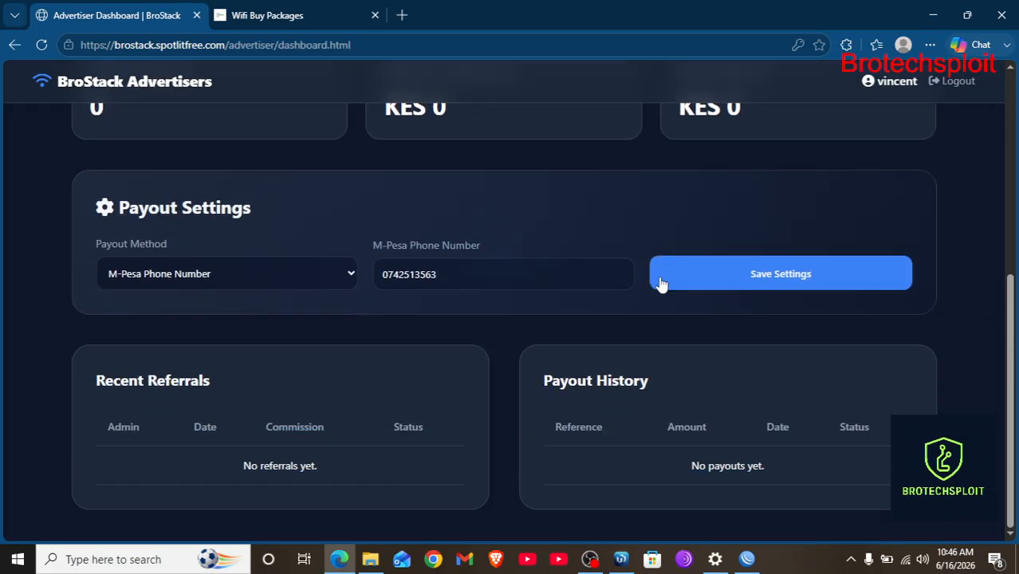
scroll(542, 266, "up", 1)
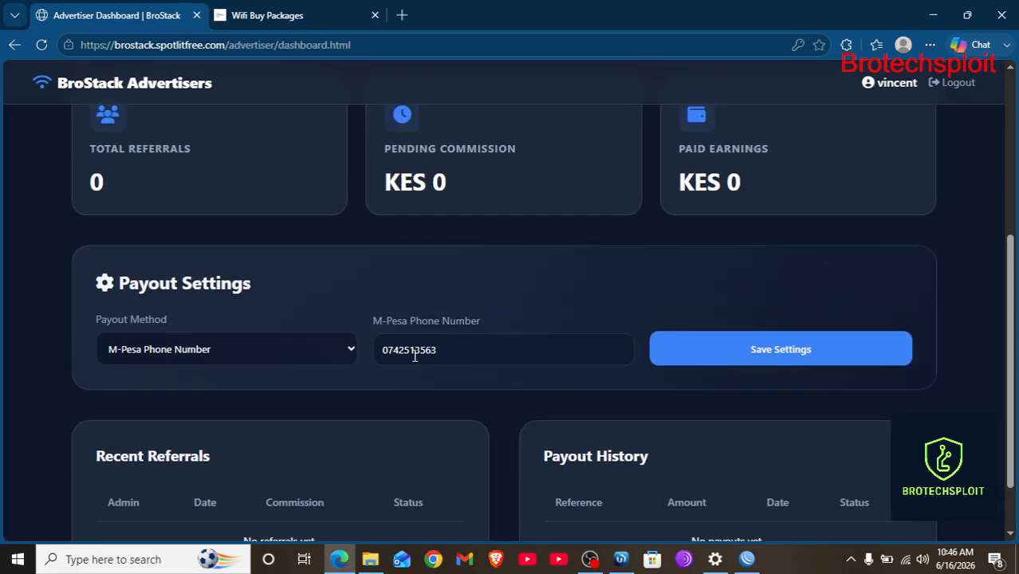
left_click(334, 361)
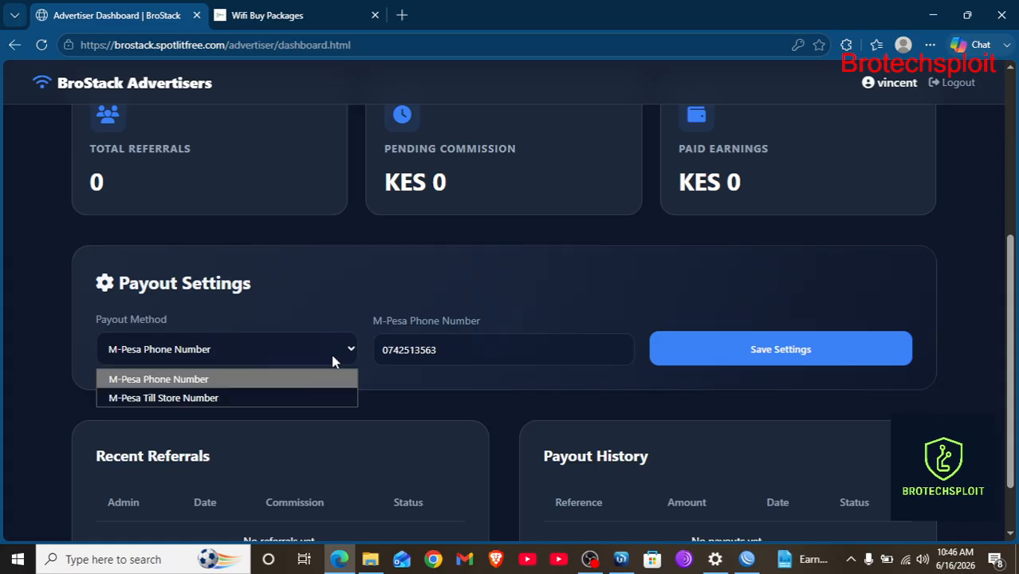
left_click(333, 361)
left_click(333, 362)
left_click(482, 356)
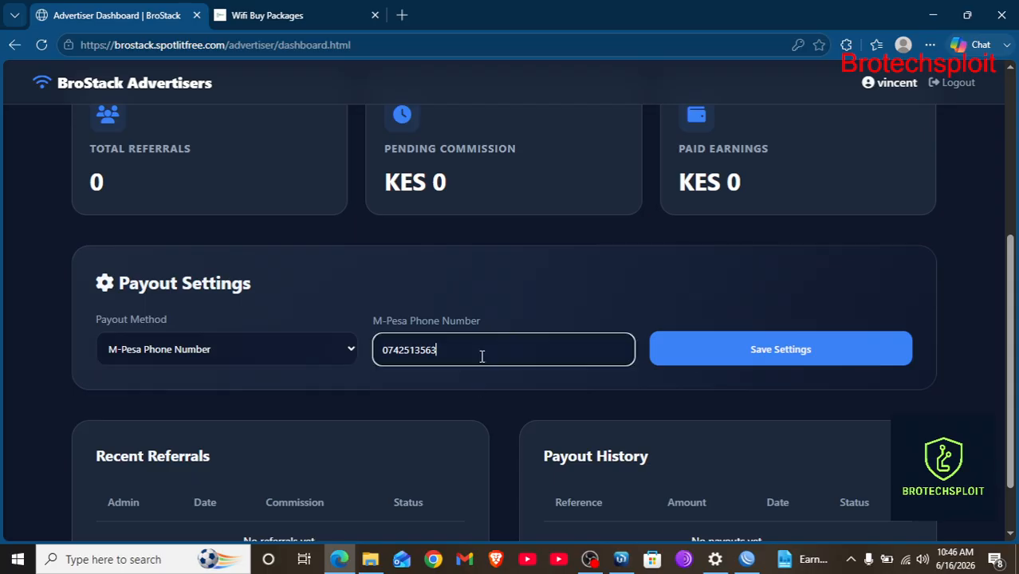
left_click(317, 355)
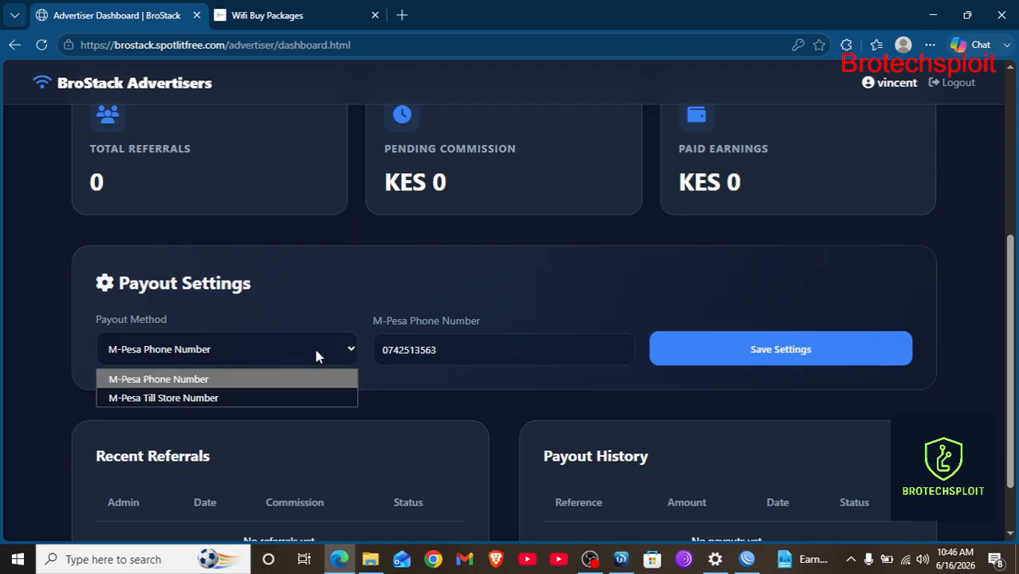
left_click(519, 316)
left_click(495, 341)
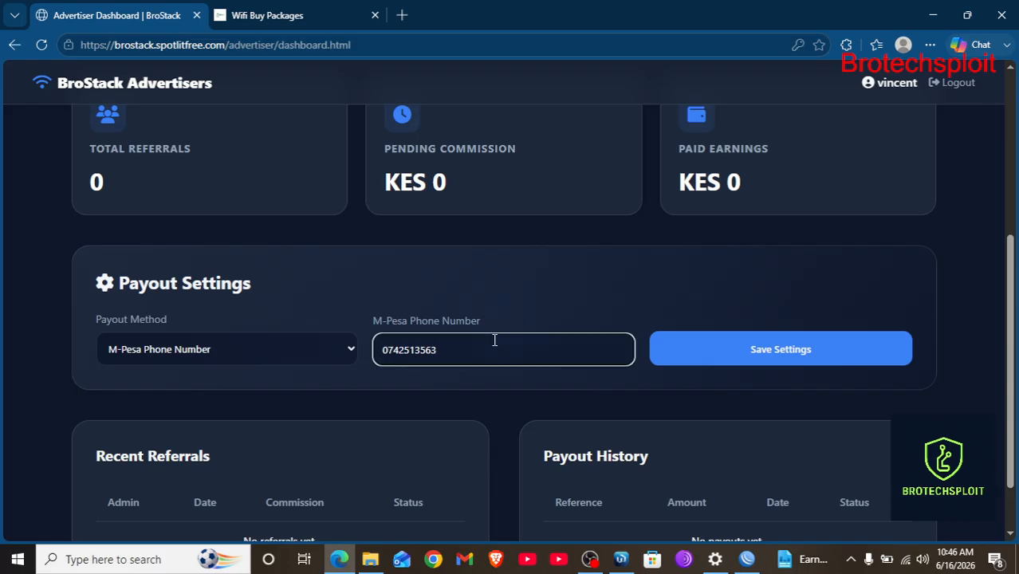
left_click(323, 356)
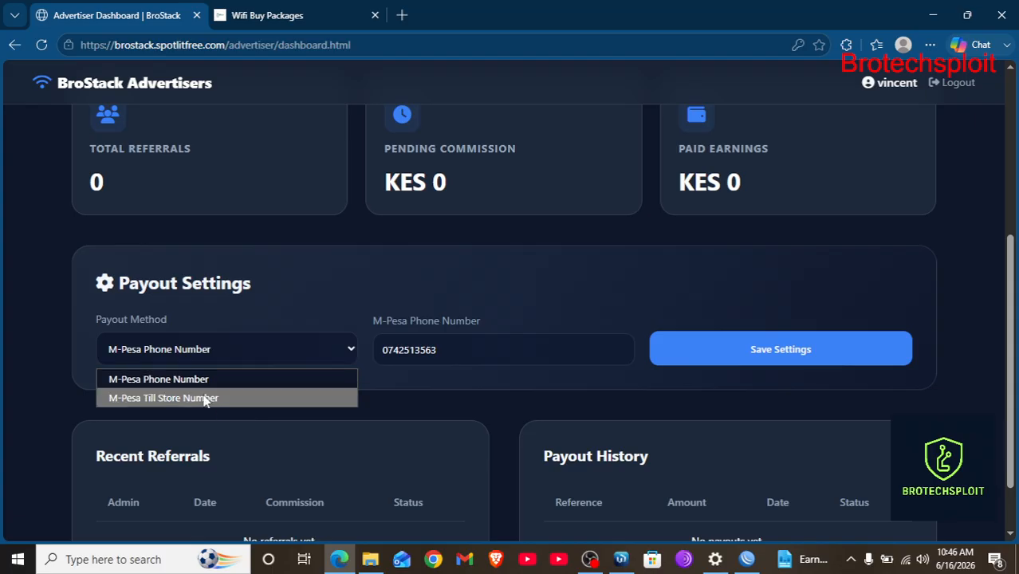
scroll(505, 370, "down", 1)
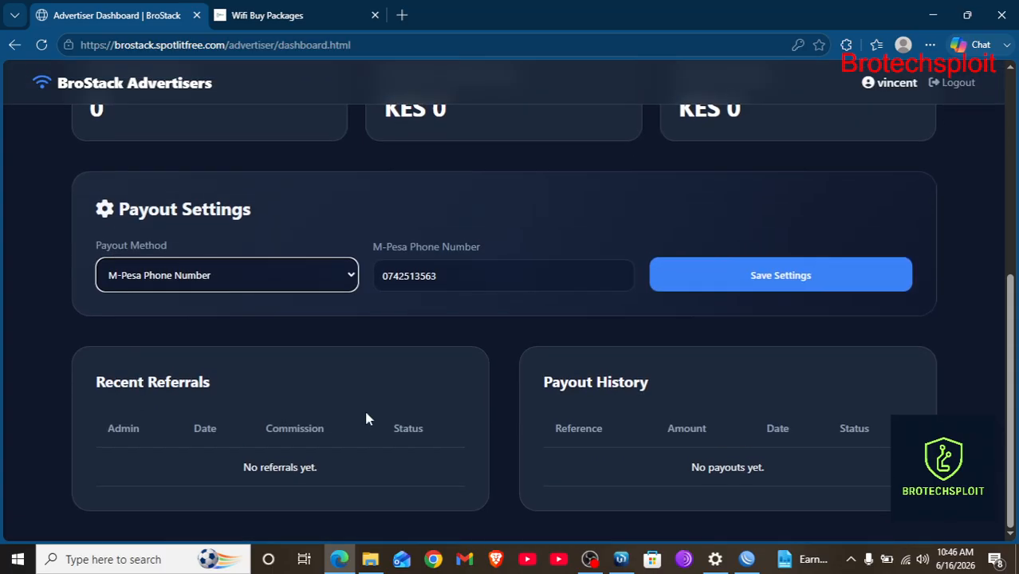
scroll(366, 416, "up", 2)
scroll(366, 416, "up", 3)
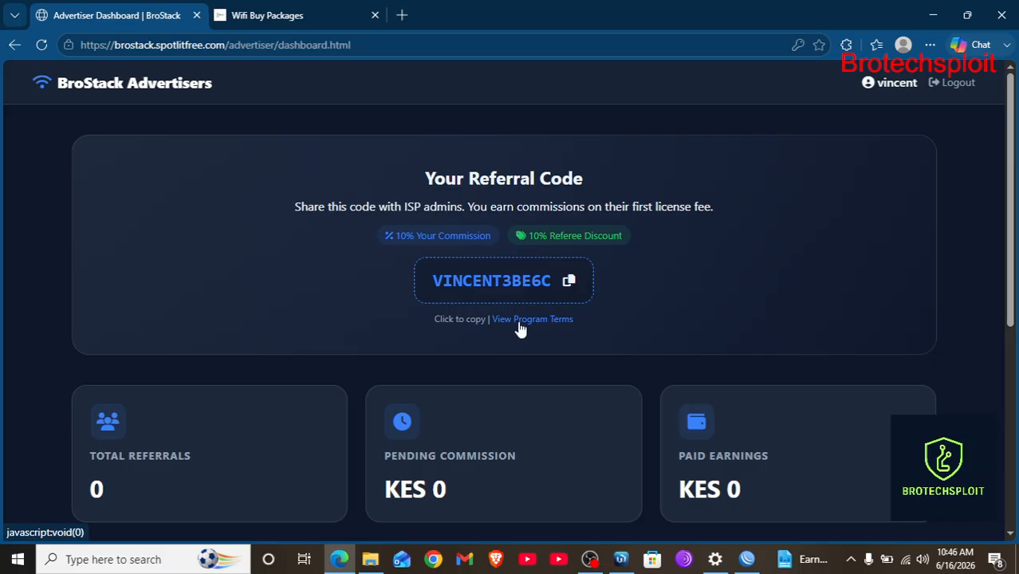
Read the referral program terms, close them, and log the advertiser out.
left_click(519, 319)
scroll(519, 320, "down", 3)
scroll(592, 364, "up", 2)
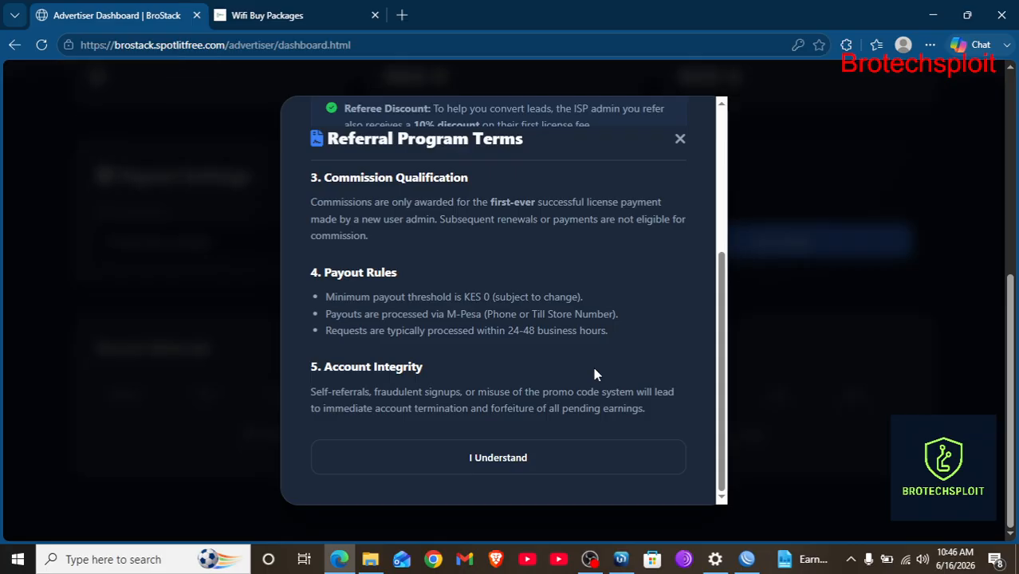
scroll(690, 190, "up", 2)
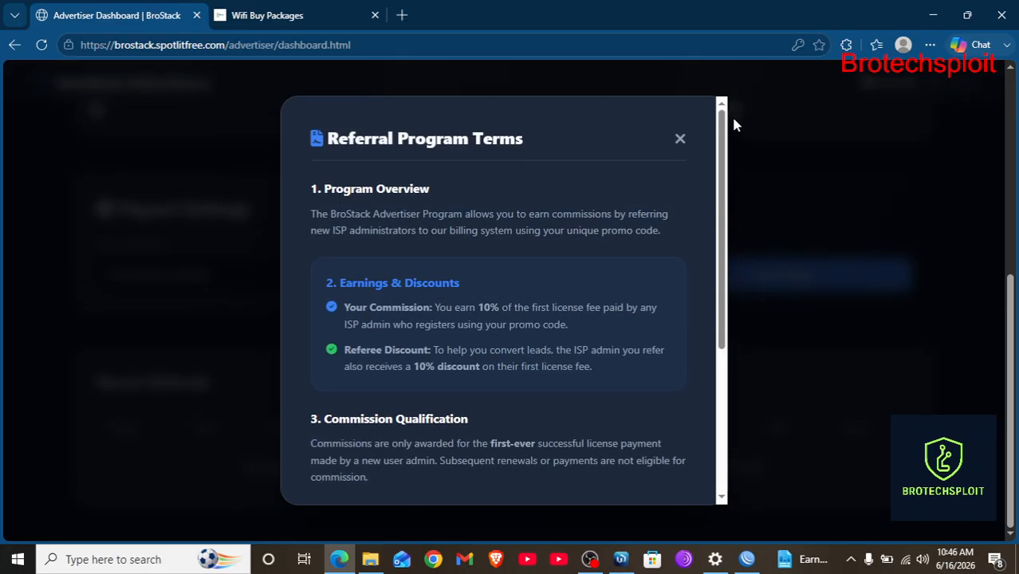
left_click(679, 139)
scroll(1011, 62, "up", 5)
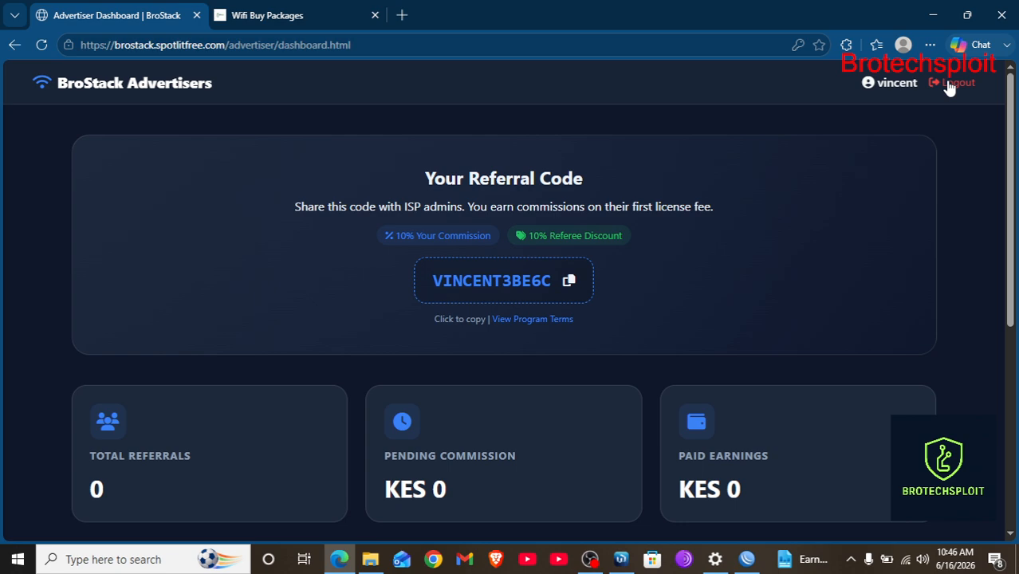
left_click(949, 85)
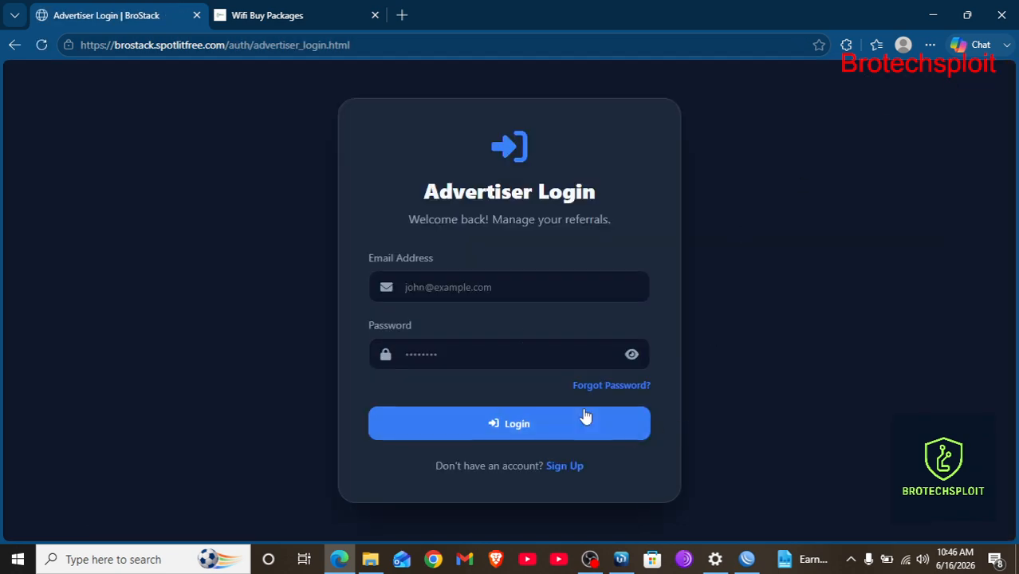
Load the brostack.spotlitfree.com landing page and scroll through it.
left_click(364, 44)
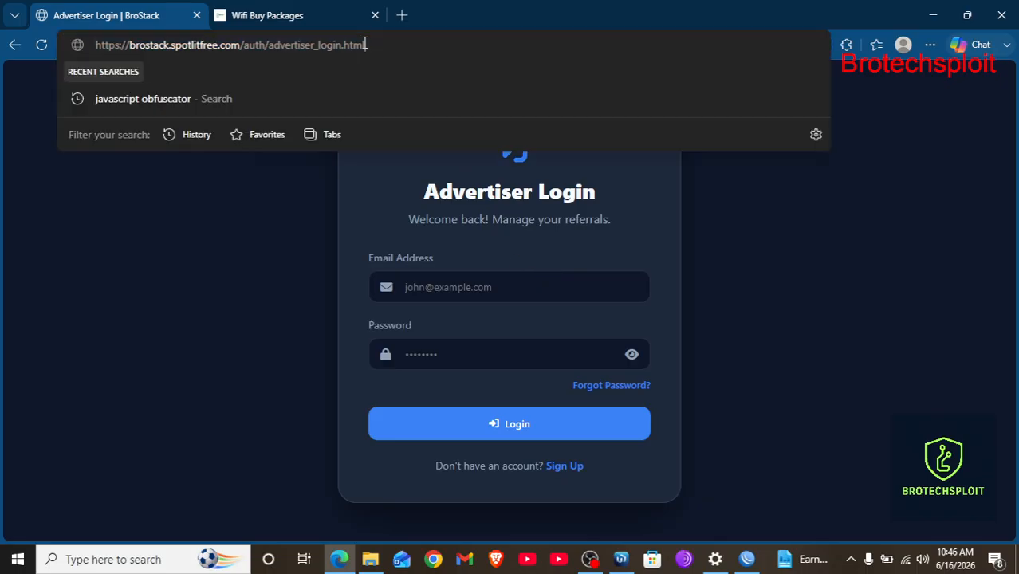
key("BackSpace")
key("BackSpace")
key("BackSpace")
key("BackSpace")
key("BackSpace")
key("BackSpace")
key("BackSpace")
key("BackSpace")
key("BackSpace")
key("BackSpace")
key("BackSpace")
key("BackSpace")
key("BackSpace")
key("BackSpace")
key("BackSpace")
key("BackSpace")
key("BackSpace")
key("BackSpace")
key("BackSpace")
key("BackSpace")
key("BackSpace")
key("BackSpace")
key("BackSpace")
key("BackSpace")
key("BackSpace")
key("BackSpace")
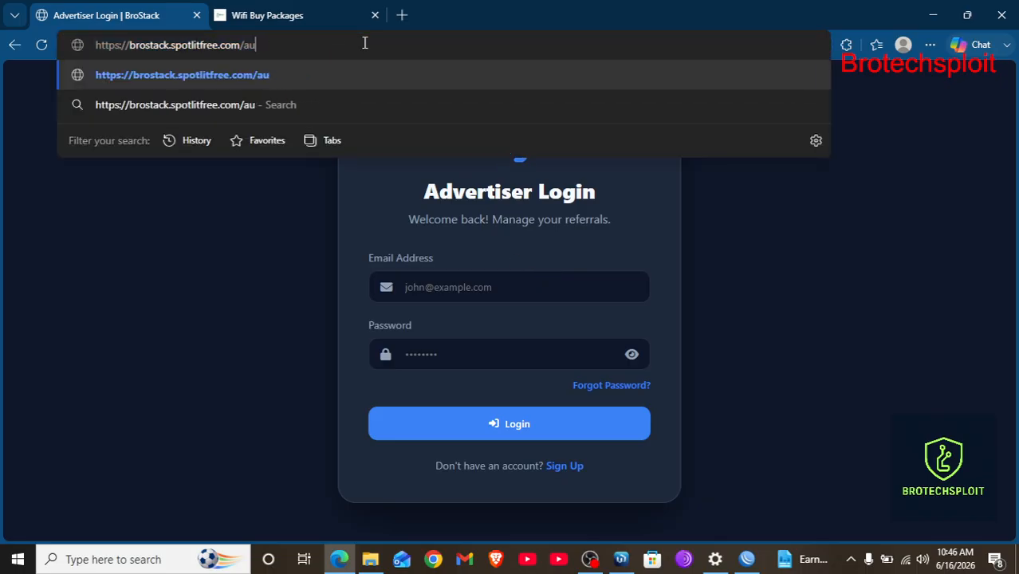
key("Return")
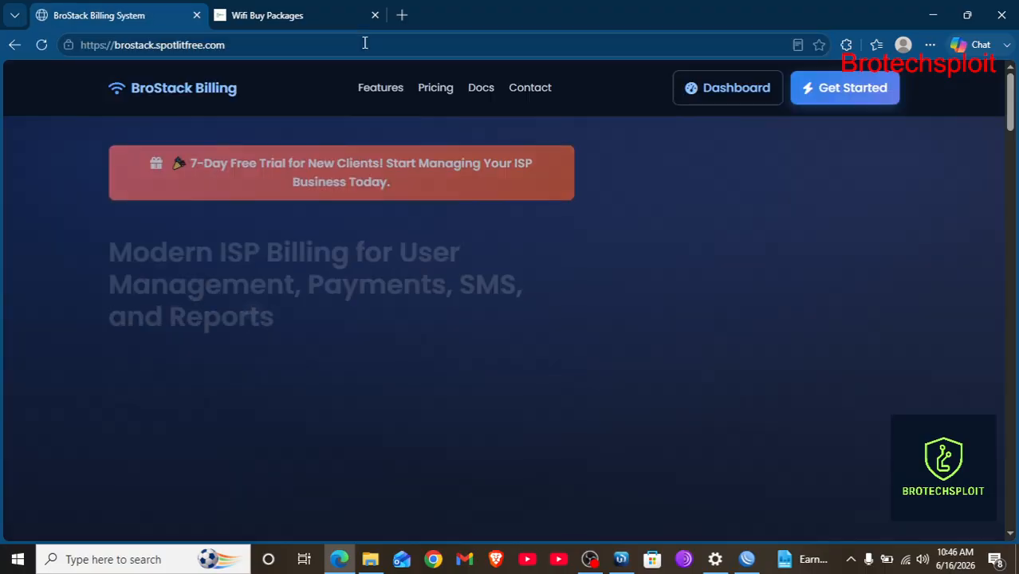
scroll(430, 289, "down", 3)
scroll(429, 296, "down", 10)
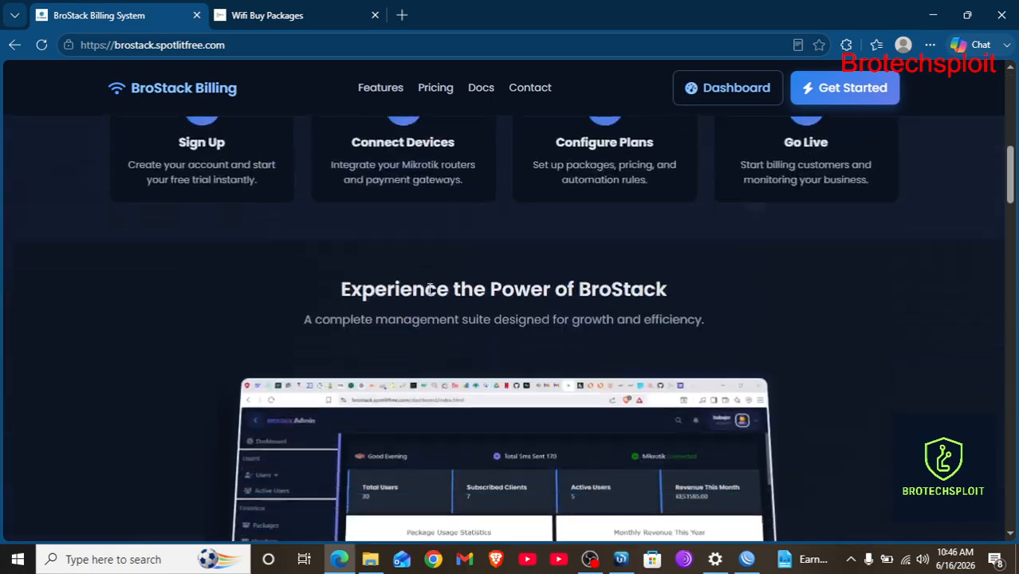
scroll(430, 291, "up", 5)
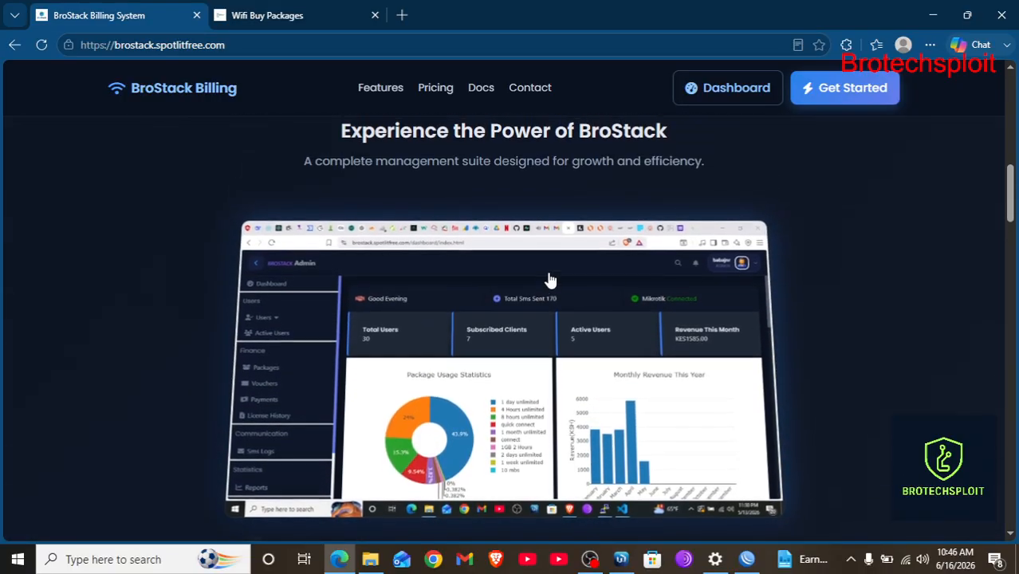
scroll(548, 280, "up", 8)
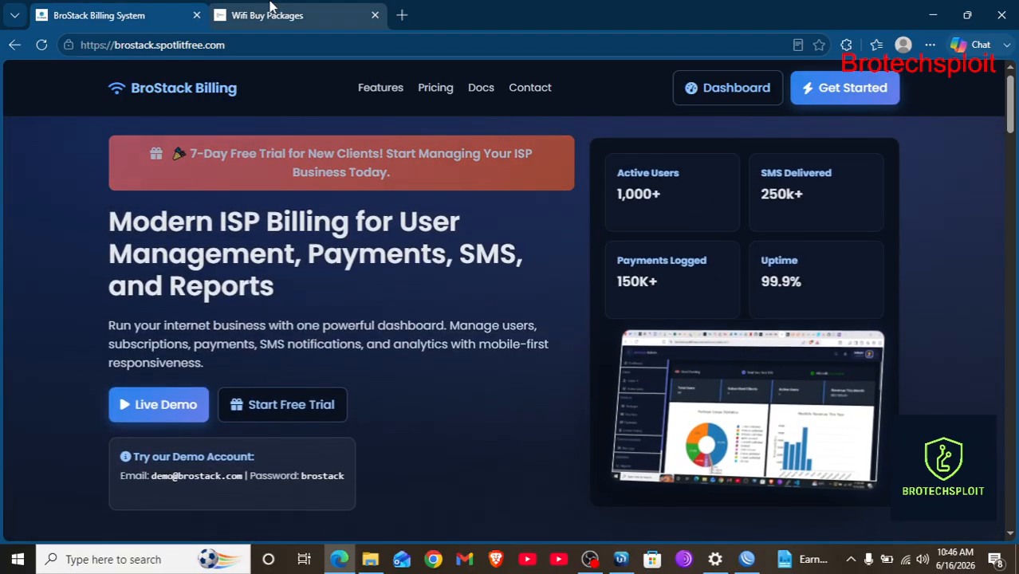
View the Wifi Buy Packages portal, dismiss the sponsored ad page, and close Edge.
left_click(270, 13)
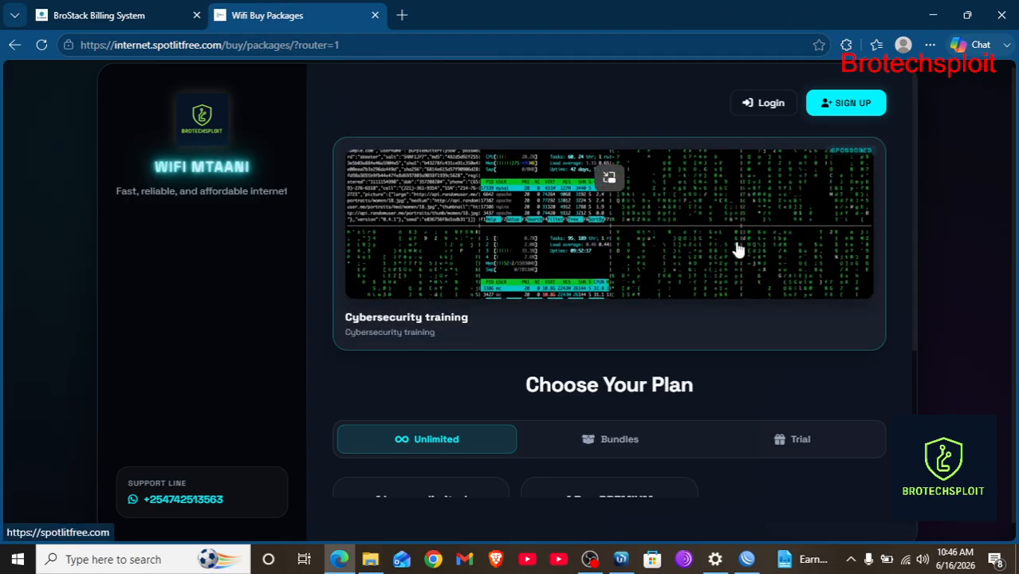
left_click(861, 223)
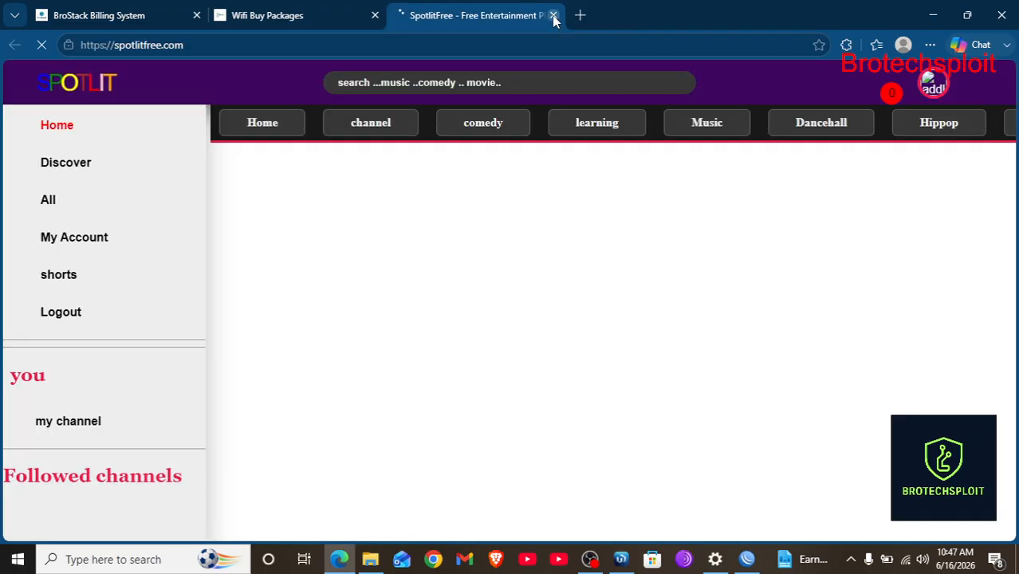
left_click(554, 16)
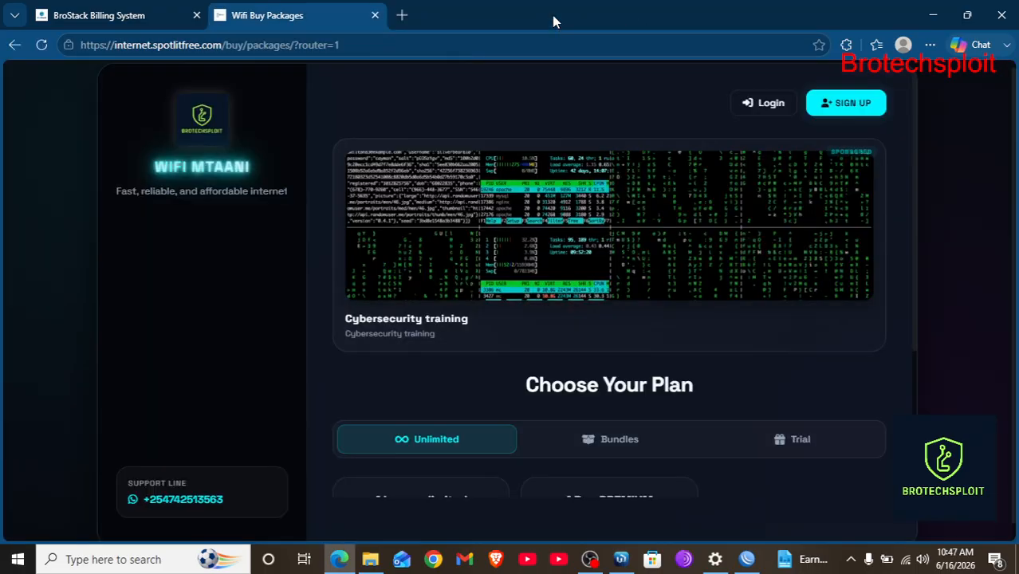
left_click(1002, 15)
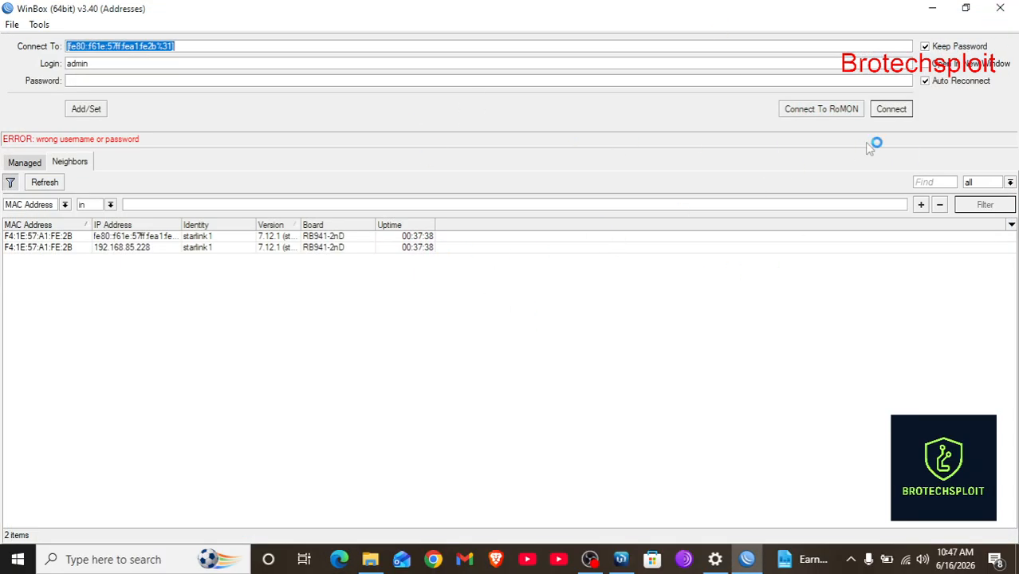
Connect to the starlink1 router in WinBox with the admin login.
left_click(891, 112)
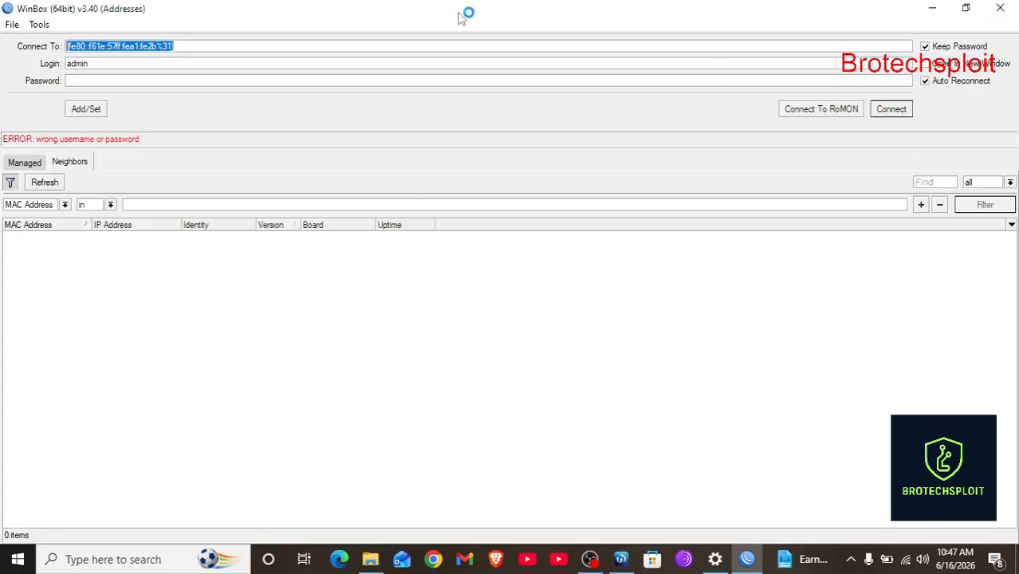
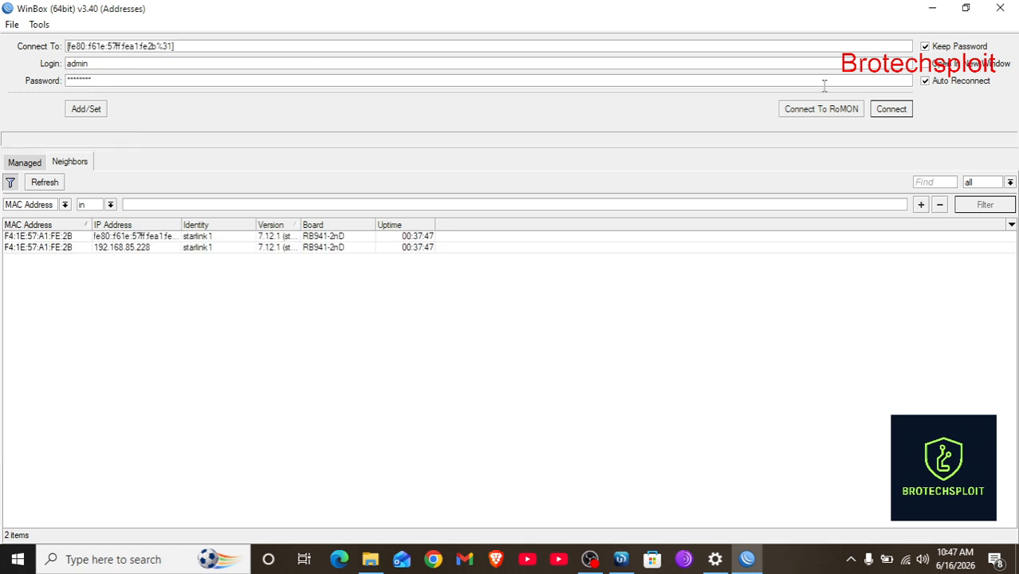
Log in to the starlink1 router as admin and maximize the WinBox session window.
left_click(891, 116)
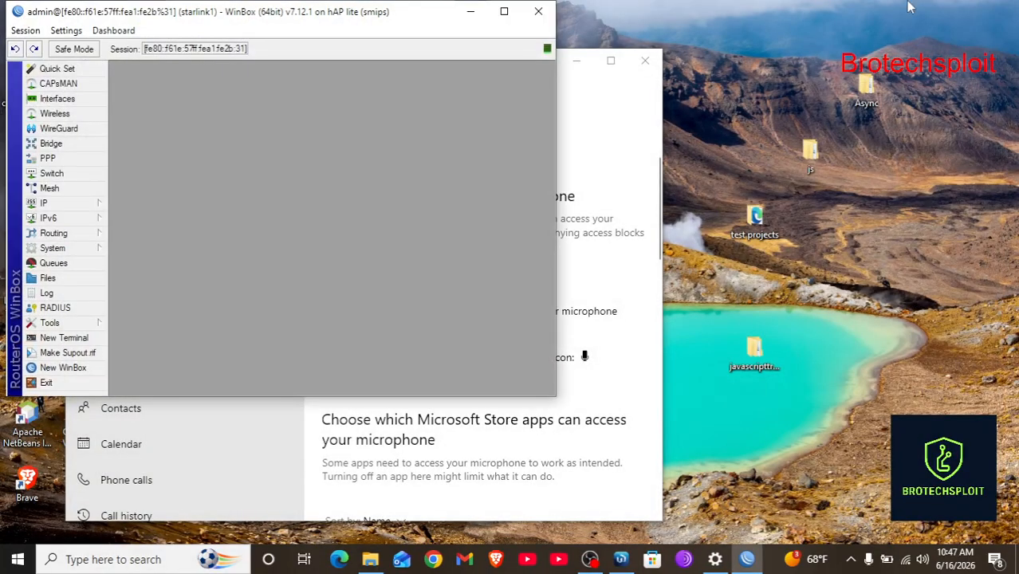
left_click(504, 11)
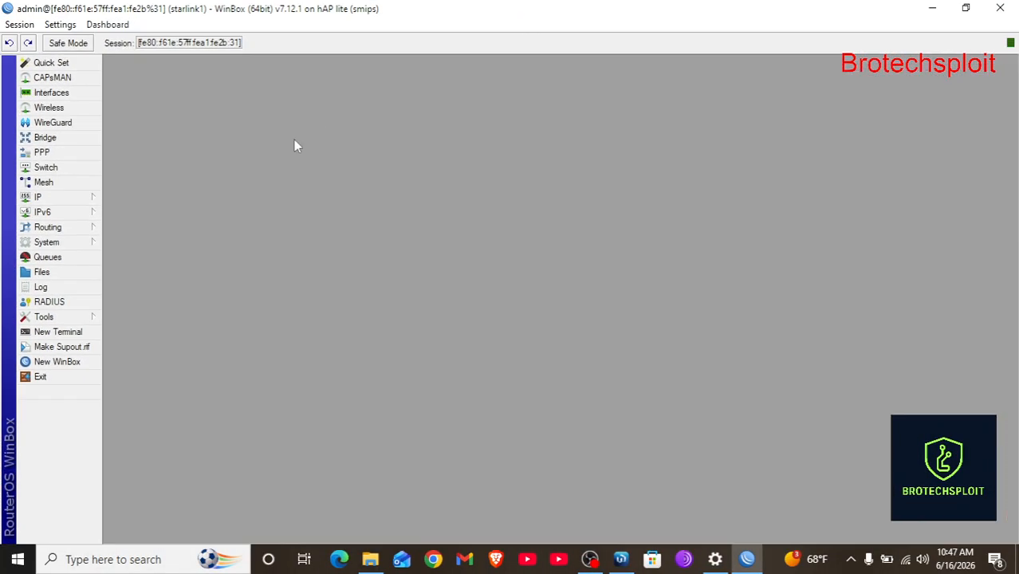
Enable the disabled wlan1 interface in the Wireless list.
left_click(48, 110)
left_click(157, 236)
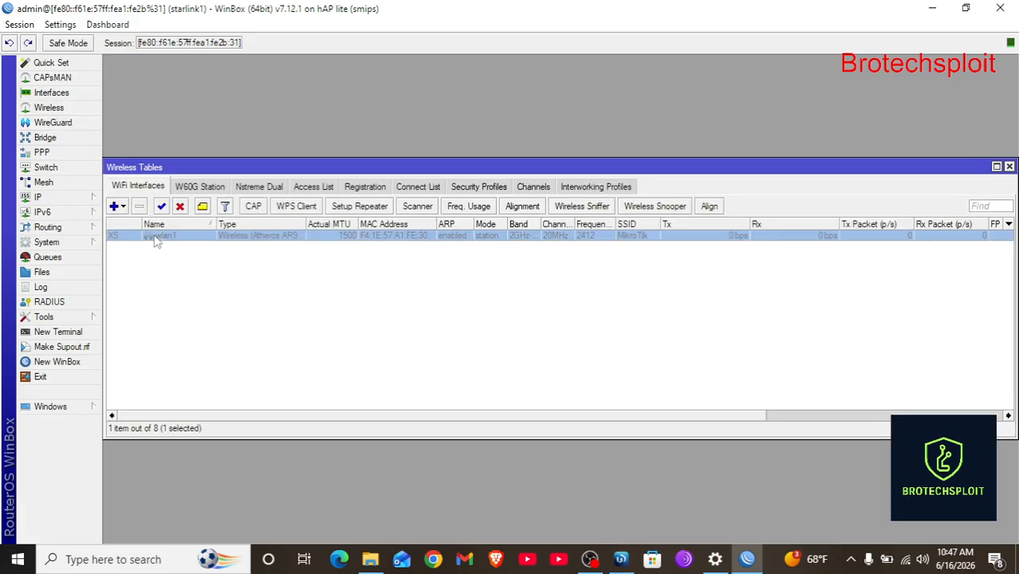
left_click(160, 207)
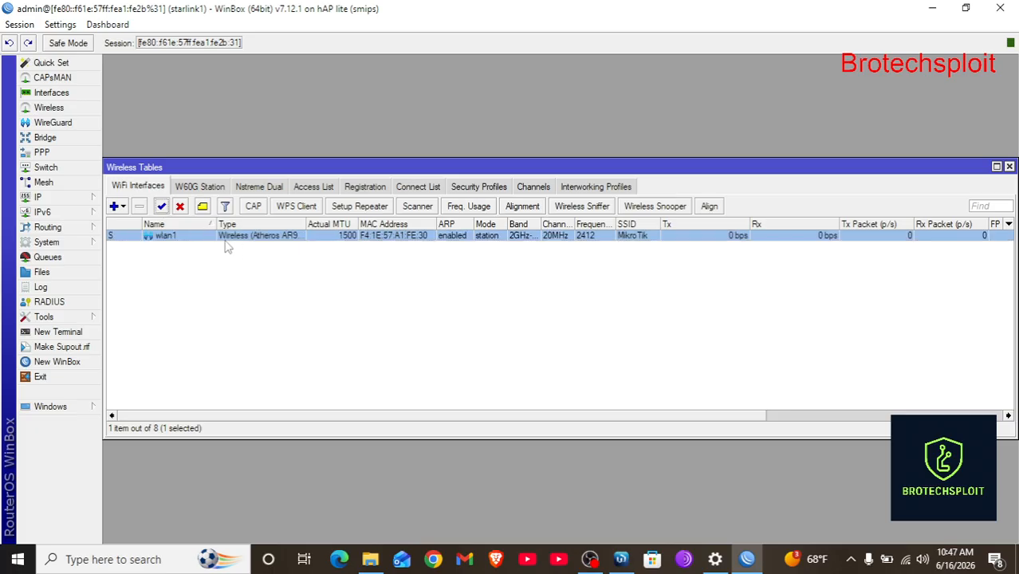
Change wlan1's wireless mode from station to ap bridge and apply the setting.
double_click(401, 235)
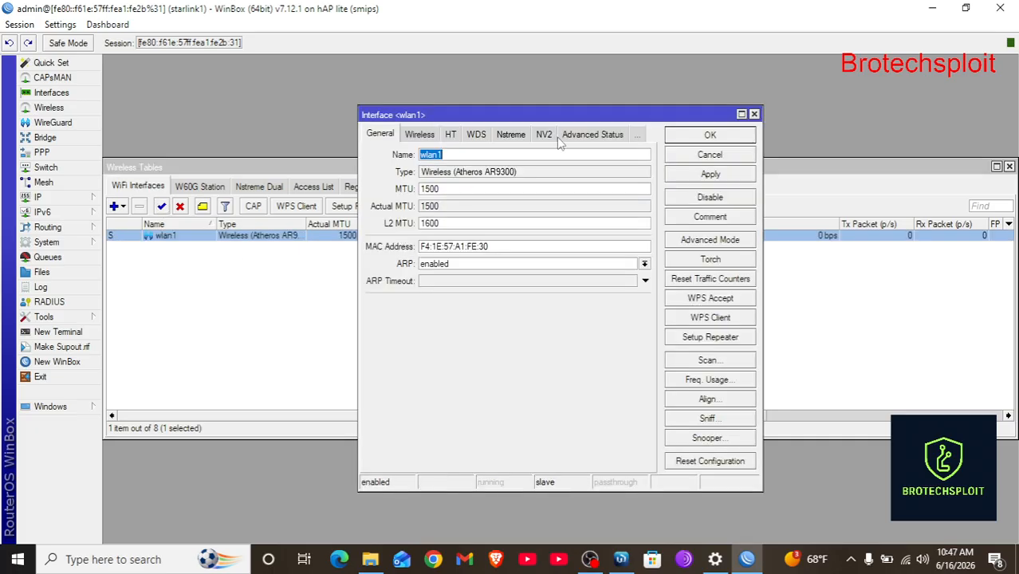
left_click(403, 139)
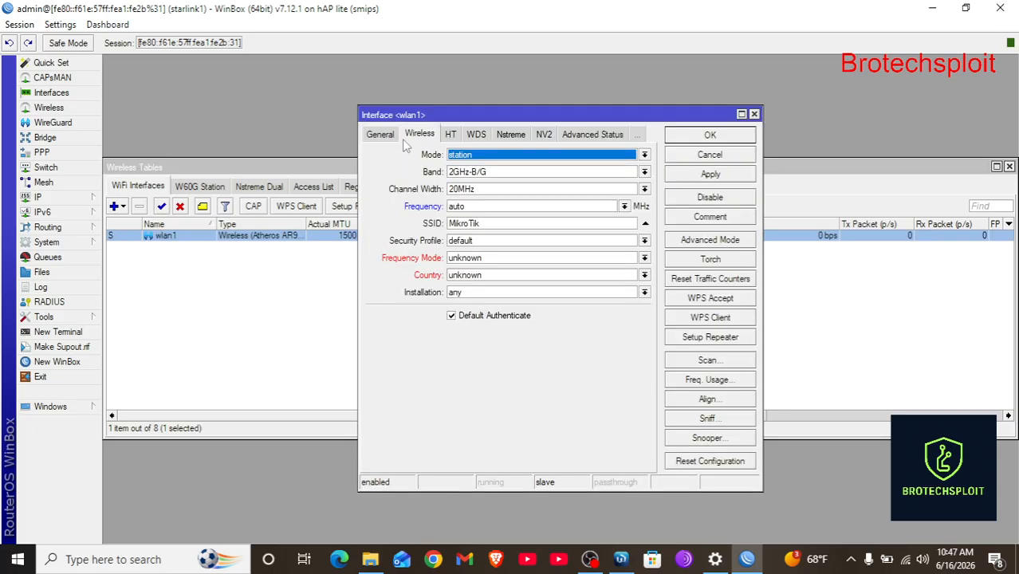
left_click(521, 158)
left_click(471, 173)
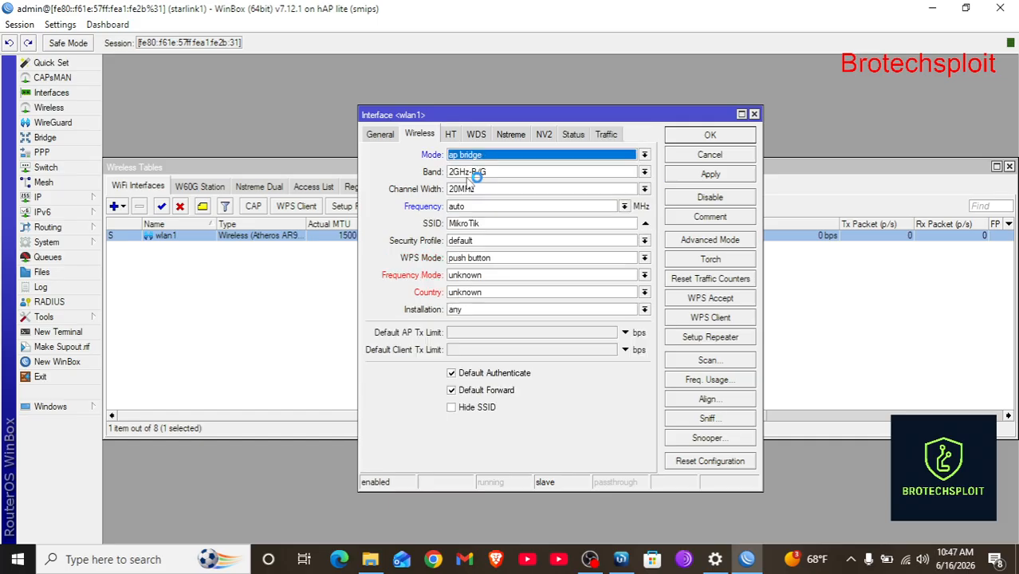
left_click(719, 176)
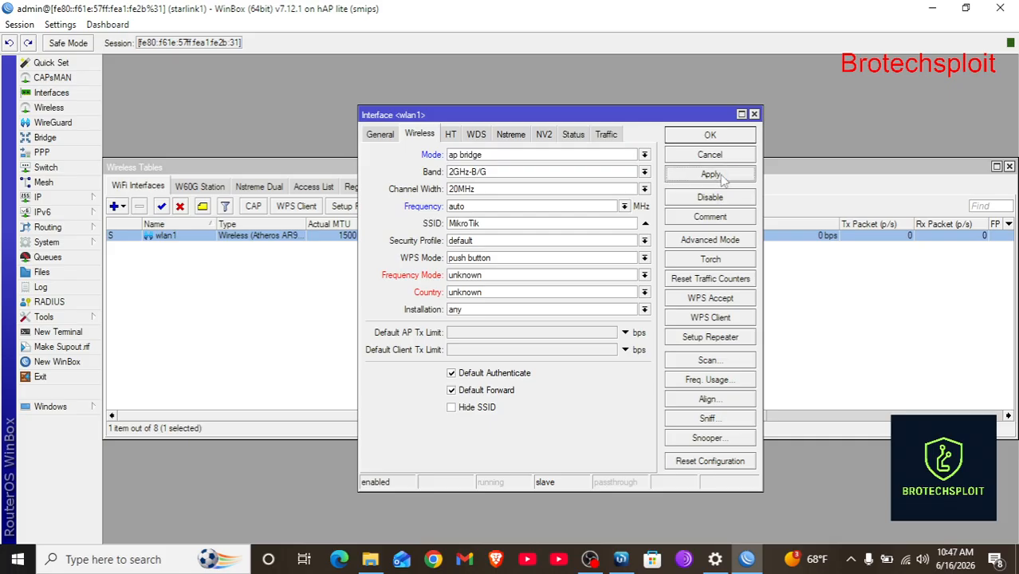
left_click(717, 137)
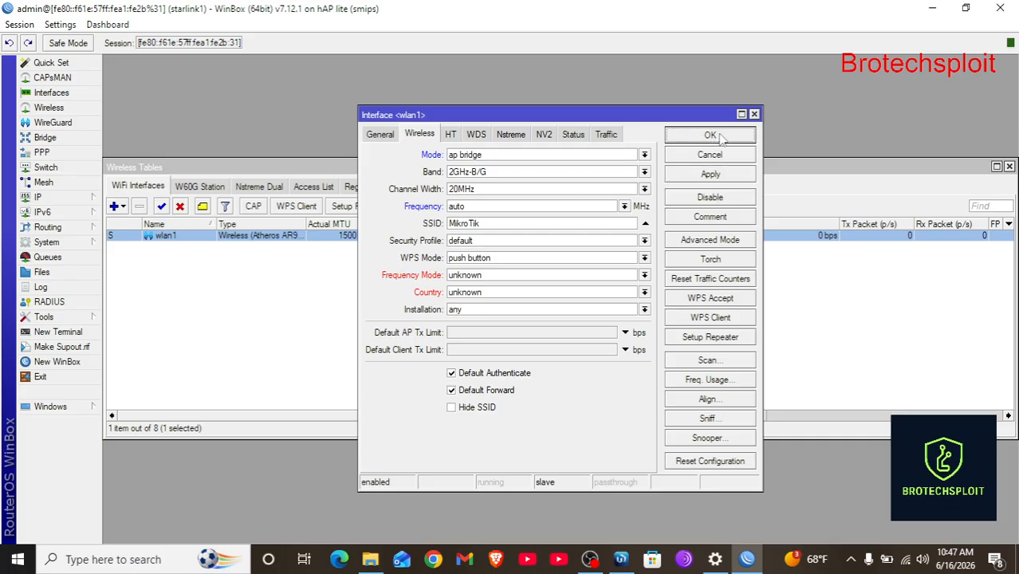
left_click(720, 137)
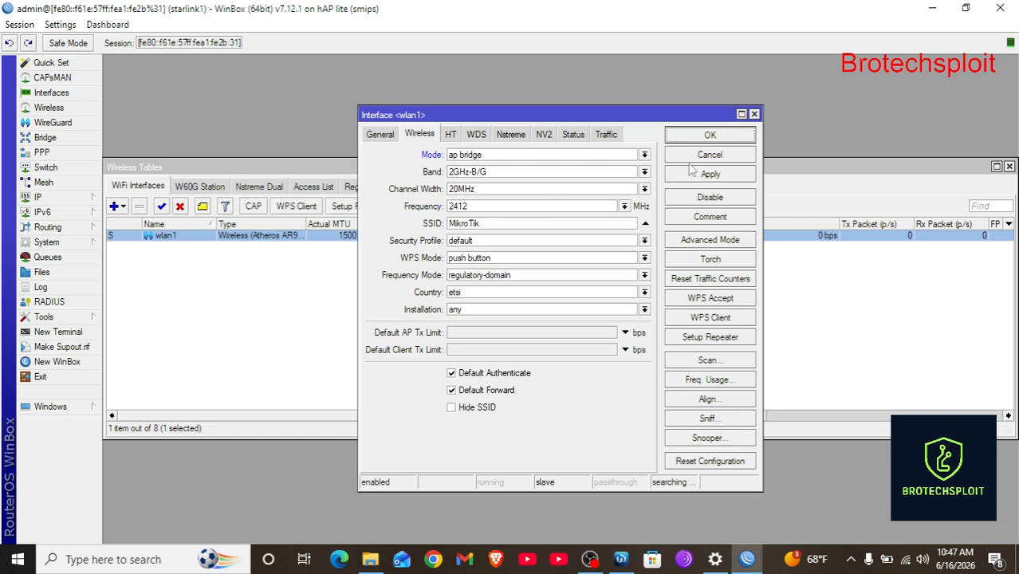
left_click(739, 139)
left_click(755, 116)
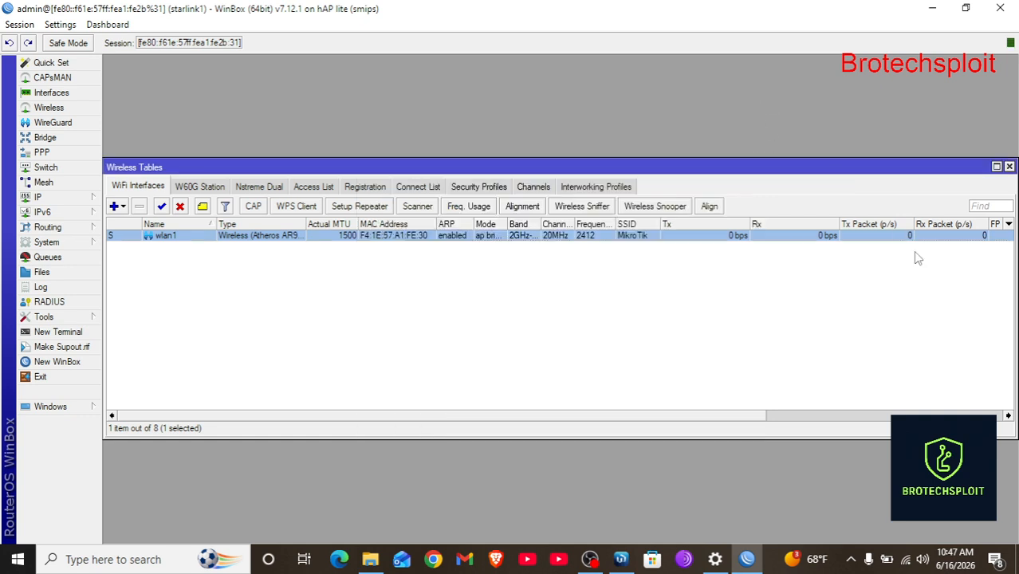
Close WinBox and minimize the microphone Settings window.
left_click(906, 561)
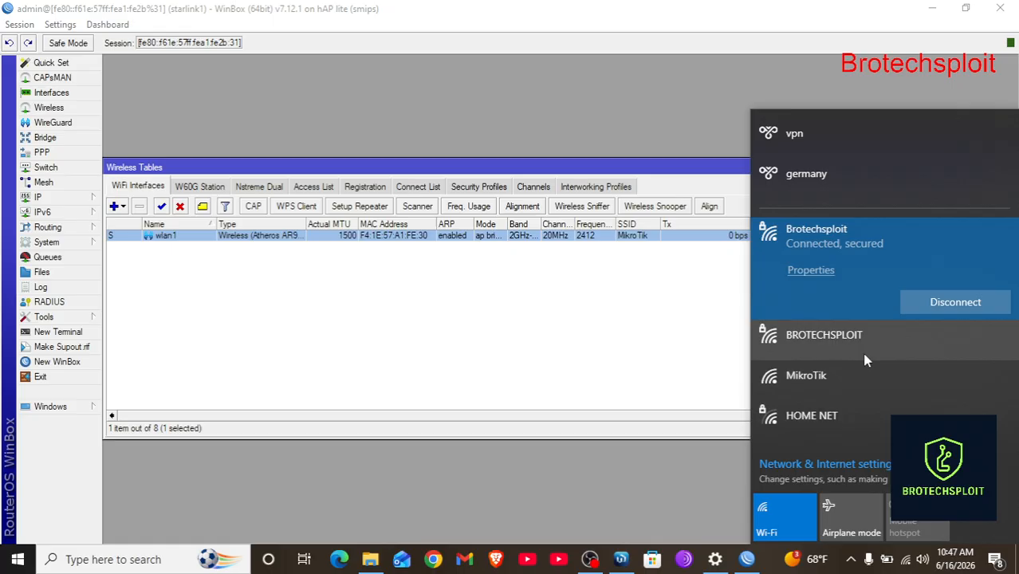
left_click(1010, 7)
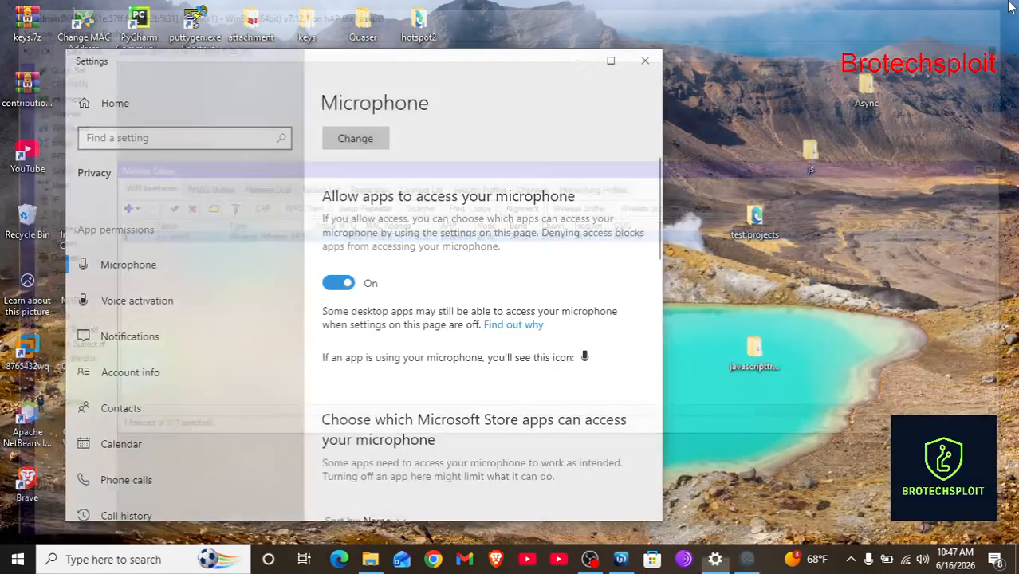
left_click(577, 61)
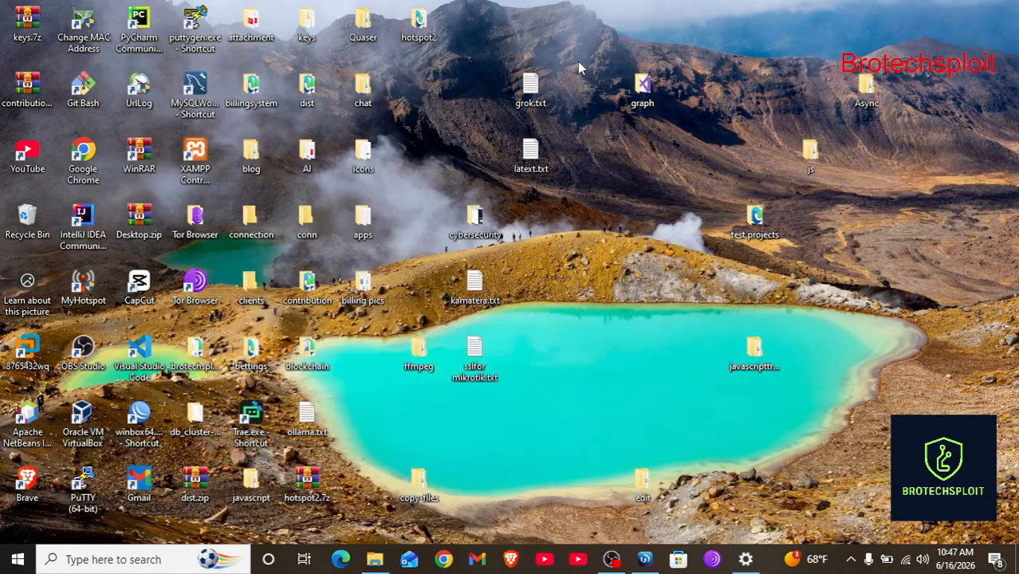
Connect the PC to the open MikroTik Wi-Fi network.
left_click(907, 560)
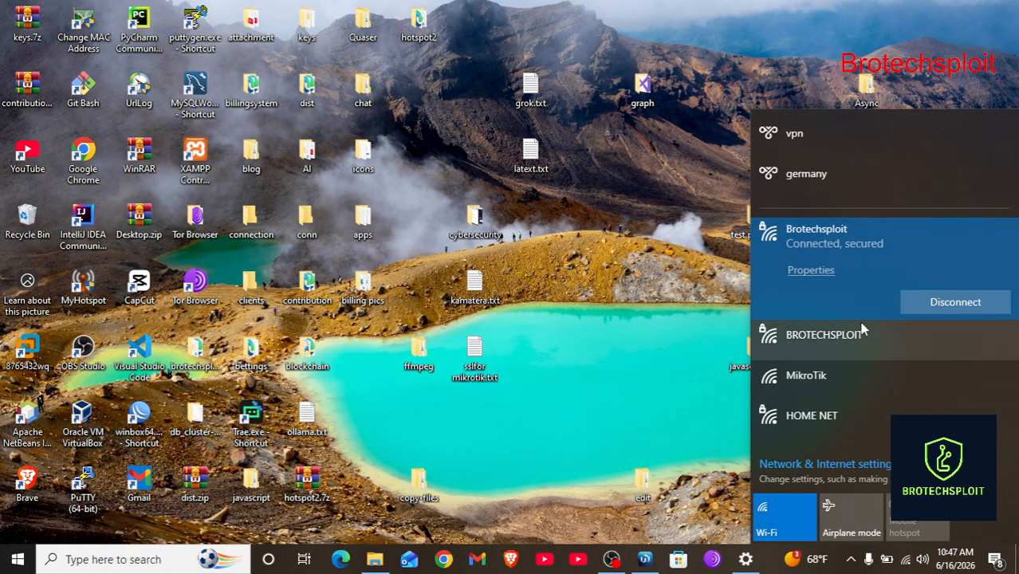
left_click(829, 383)
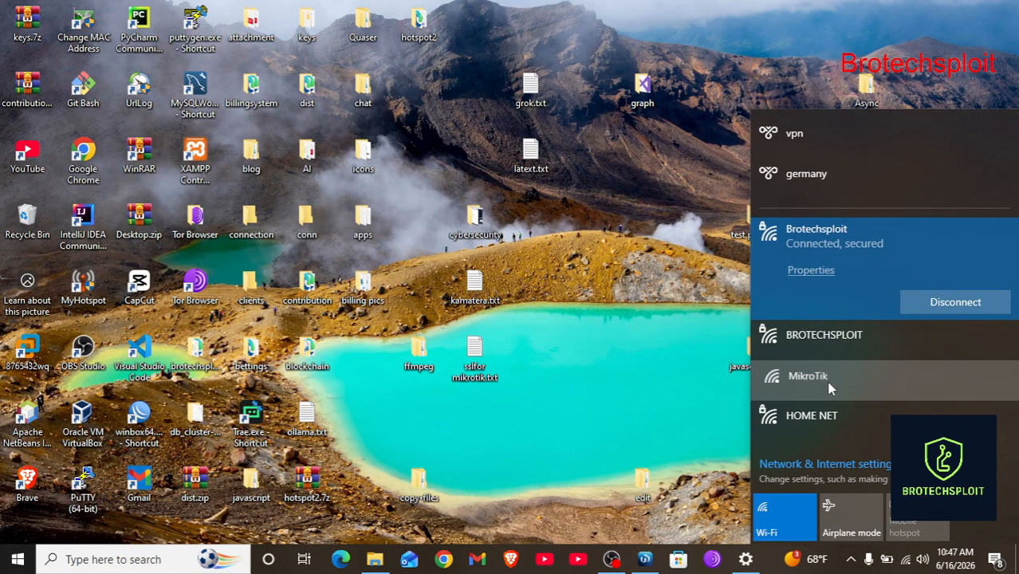
left_click(953, 419)
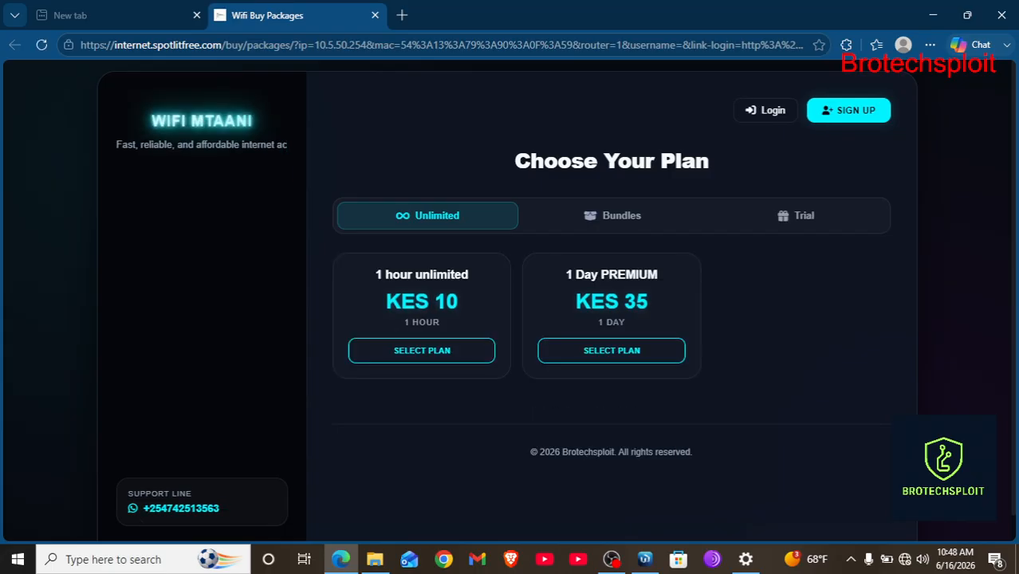
Select the 1 hour unlimited plan (KES 10), enter the customer's M-Pesa number, and initialize payment.
scroll(654, 363, "down", 1)
scroll(654, 363, "up", 1)
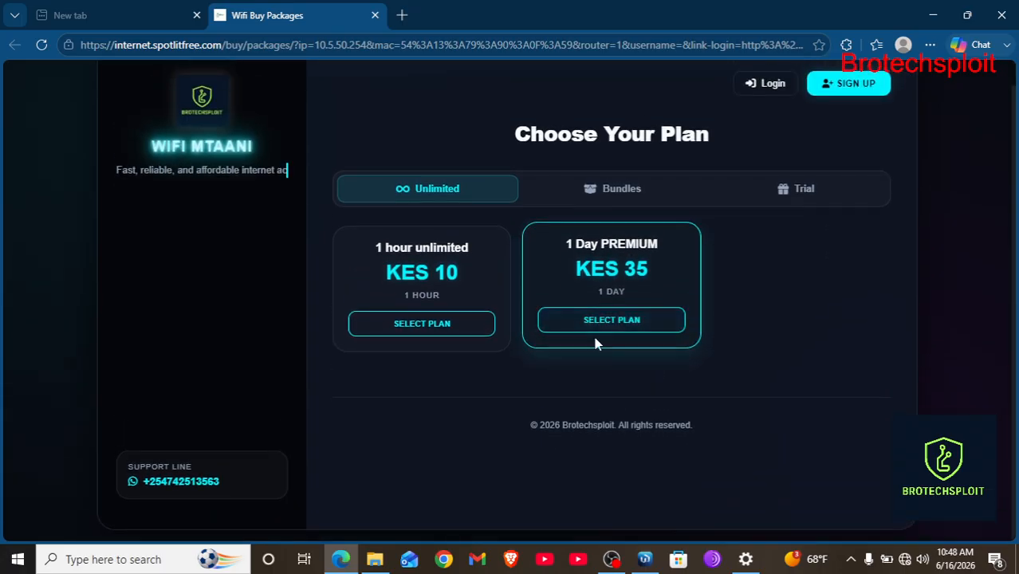
left_click(423, 351)
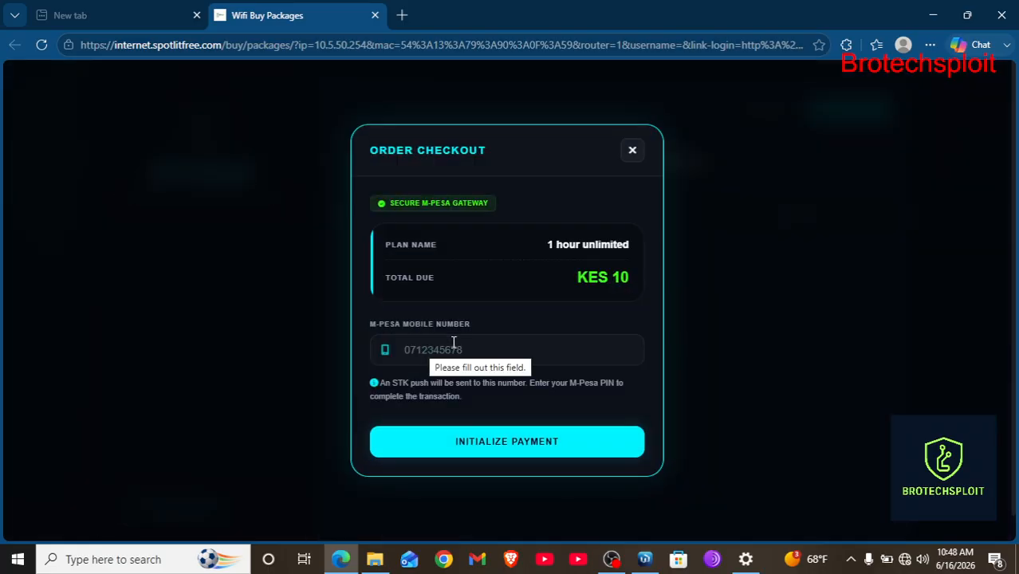
left_click(428, 339)
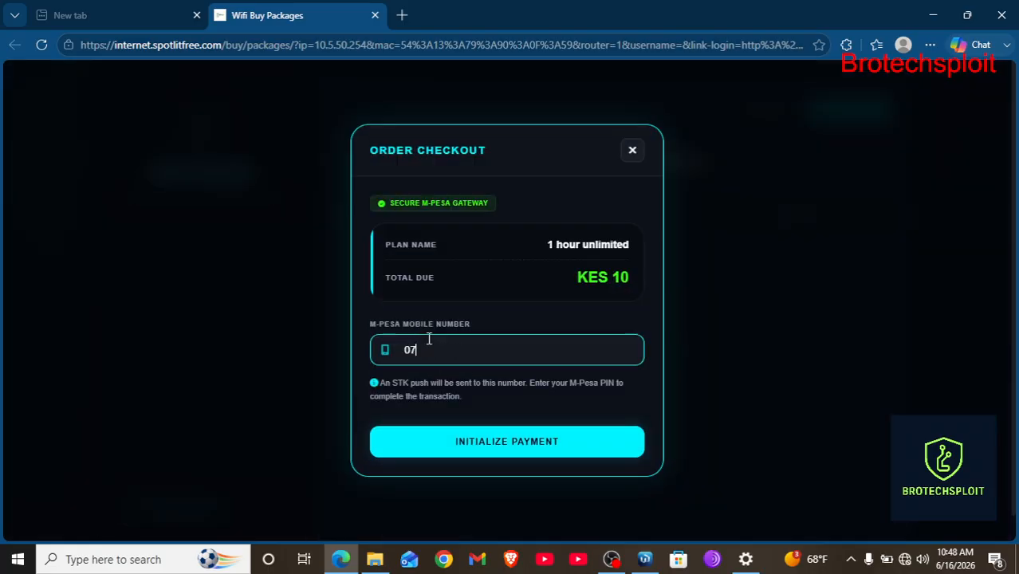
left_click(504, 443)
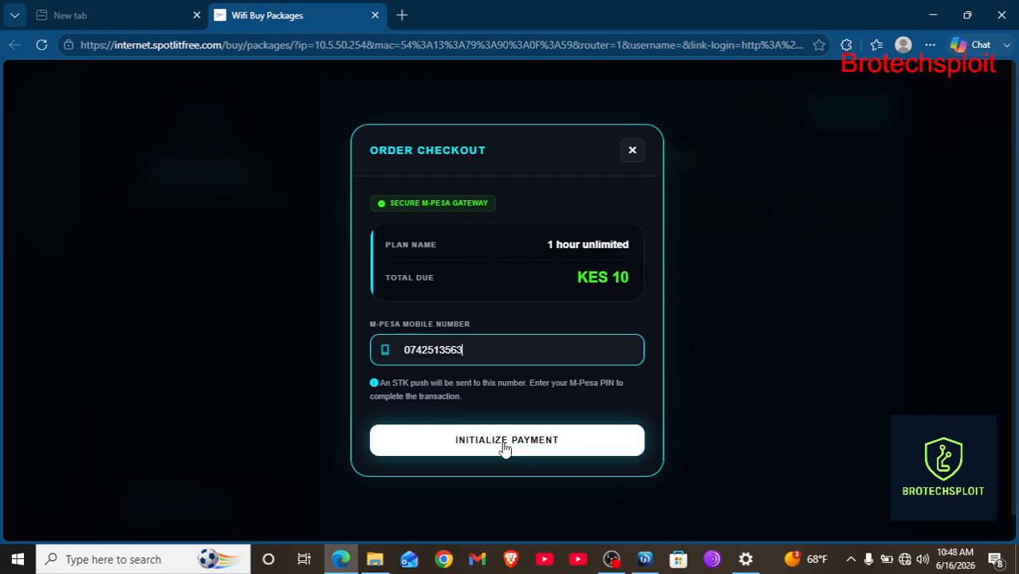
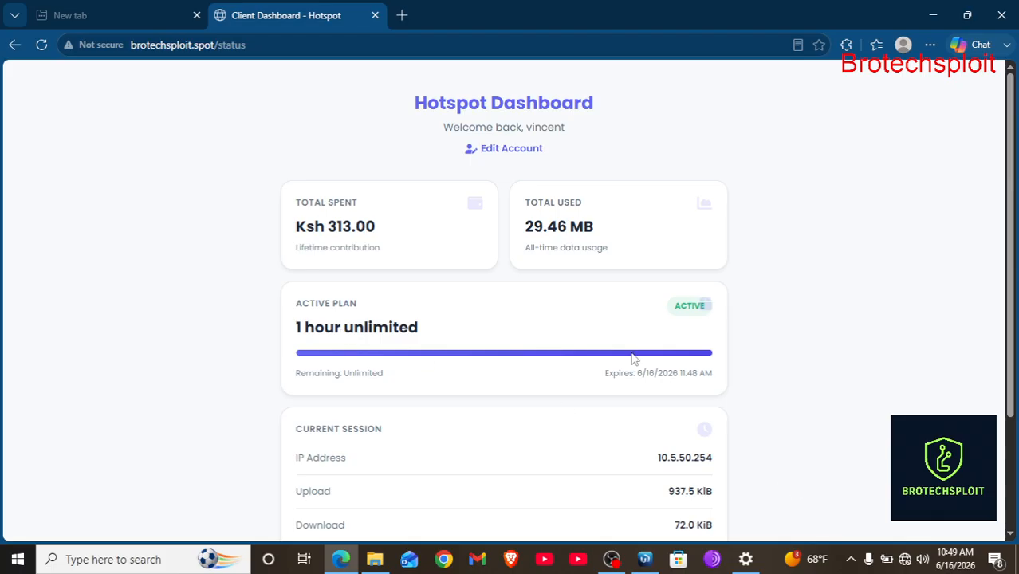
Disconnect the hotspot session (17s used, 59m43s left) and return to the hotspot login page.
scroll(632, 359, "down", 2)
scroll(655, 369, "down", 1)
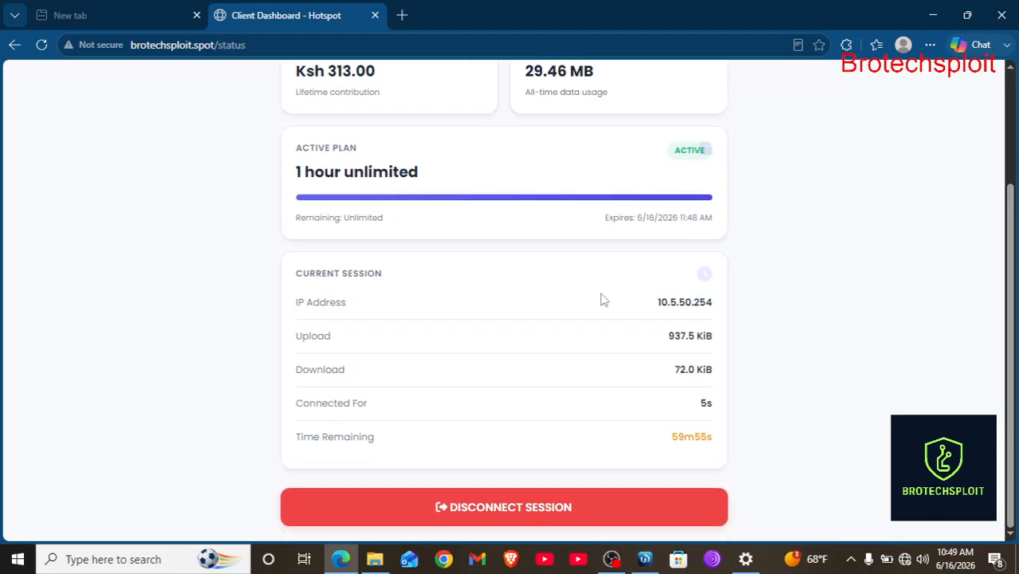
scroll(580, 231, "up", 3)
scroll(558, 319, "down", 3)
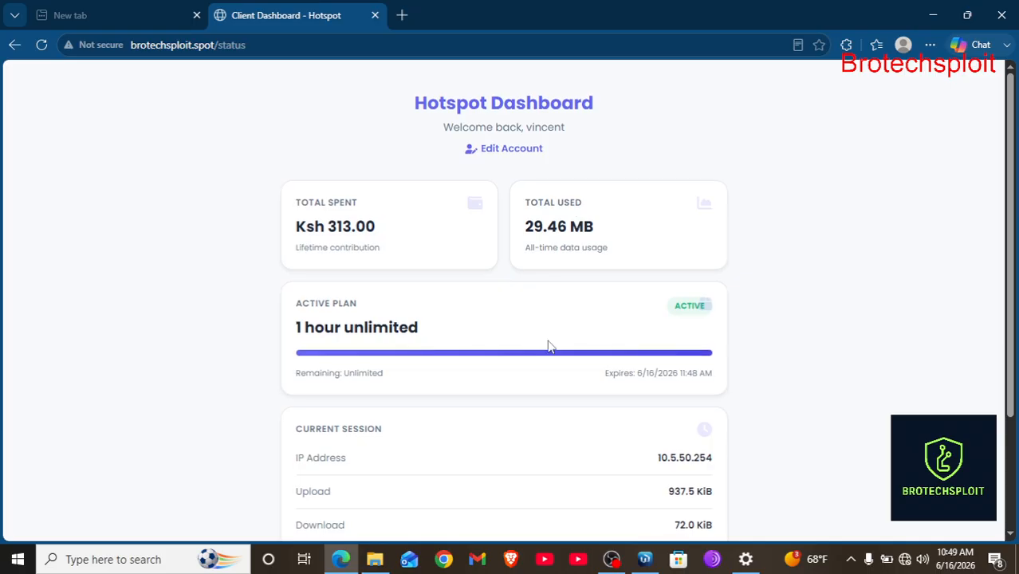
left_click(494, 509)
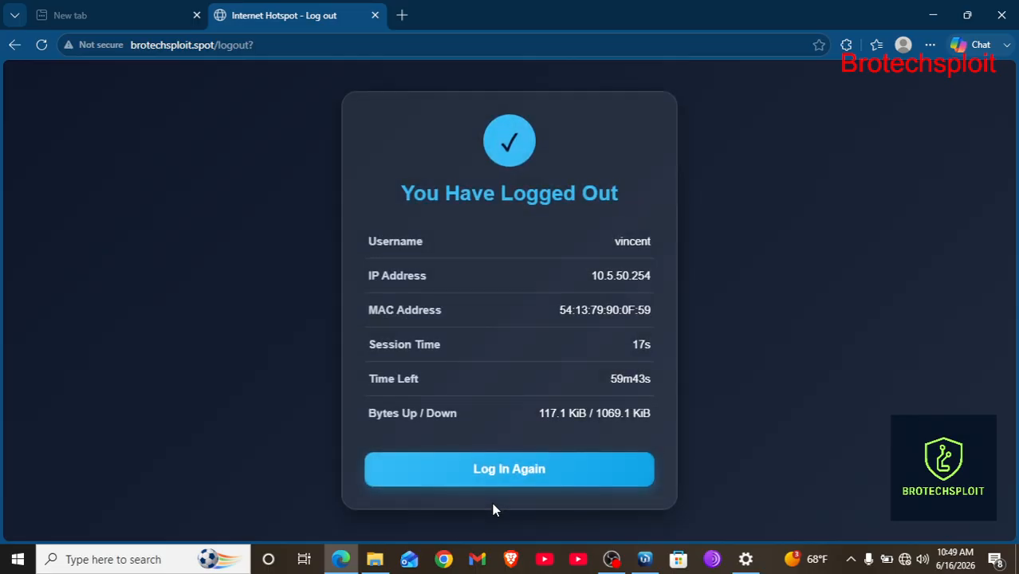
left_click(505, 468)
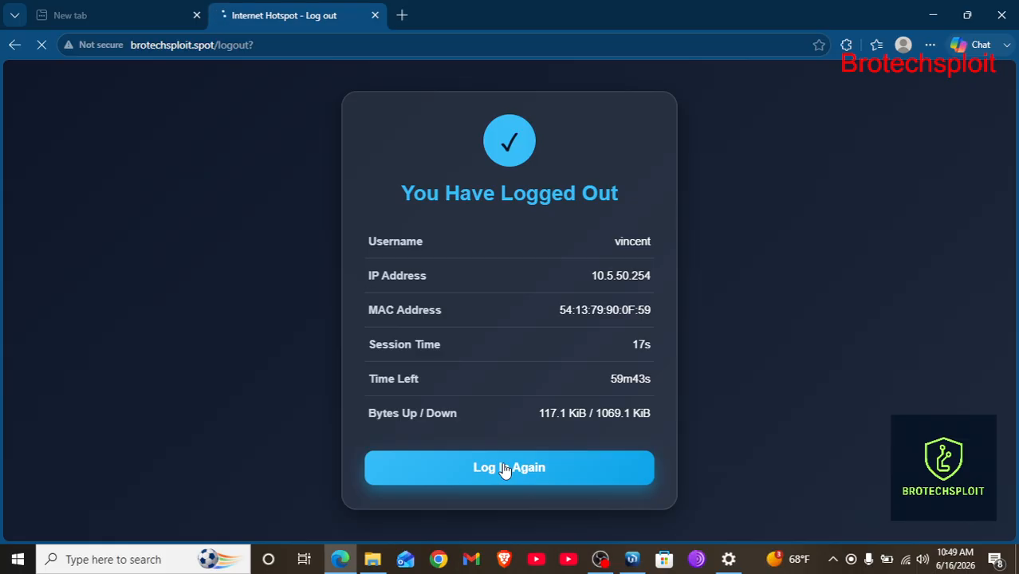
Connect the PC to the BROTECHSPLOIT Wi-Fi network from the tray network list.
left_click(906, 562)
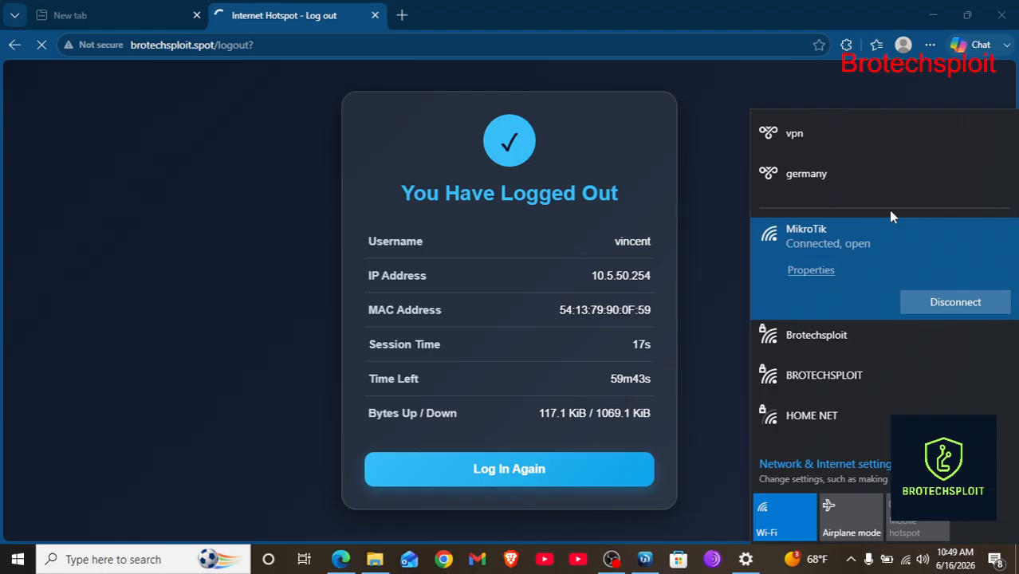
left_click(702, 136)
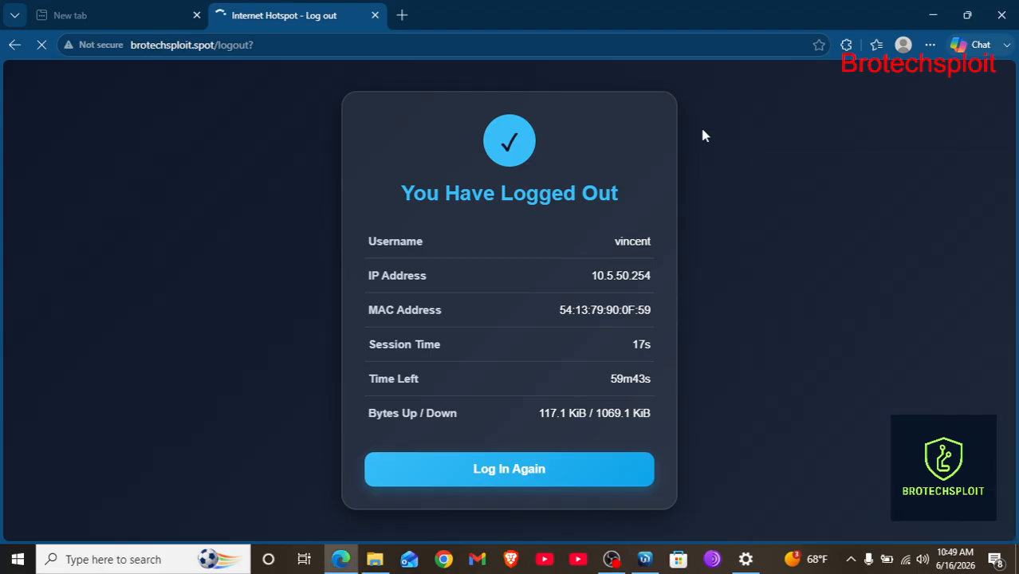
left_click(907, 563)
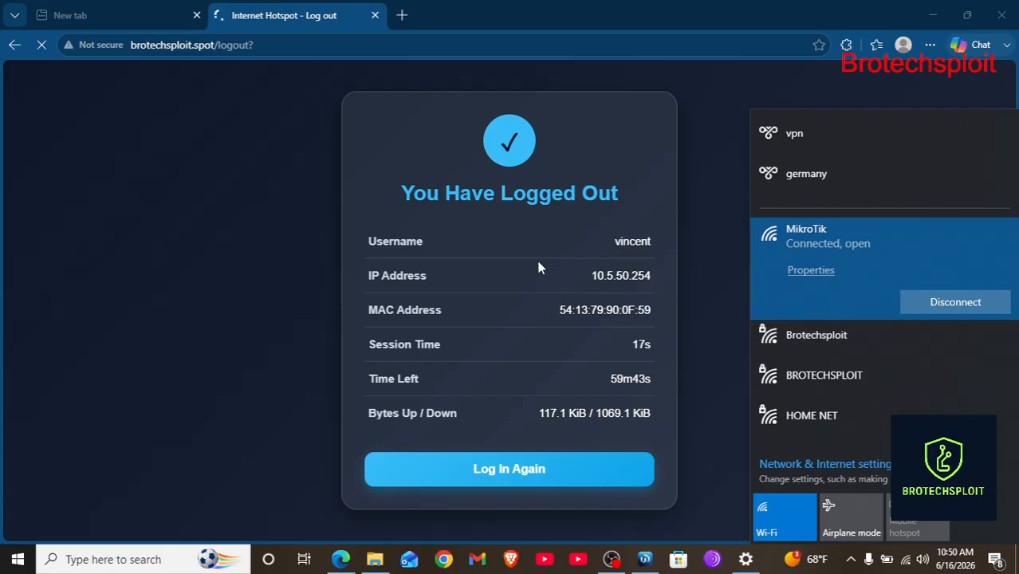
left_click(865, 358)
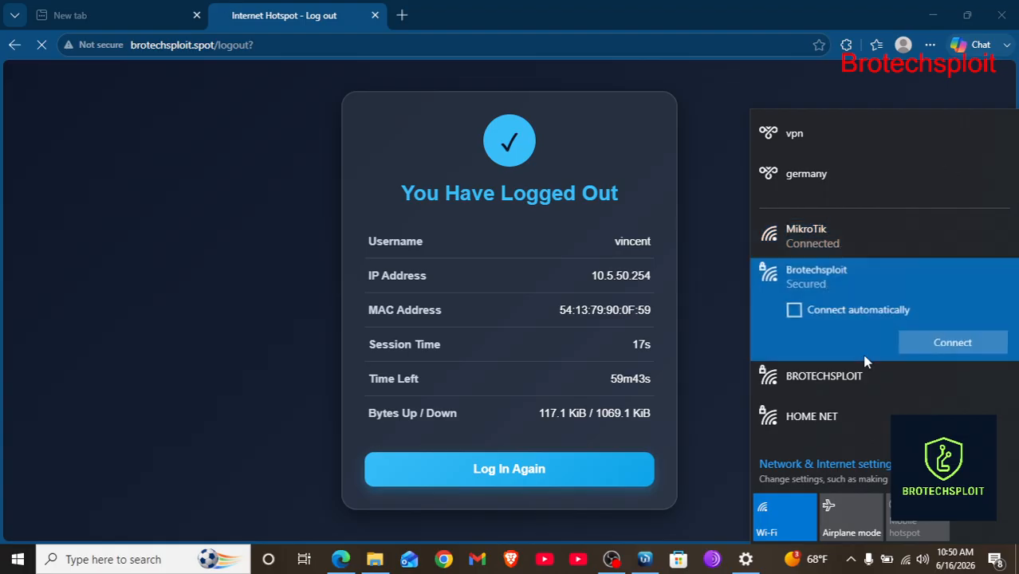
left_click(843, 375)
left_click(982, 391)
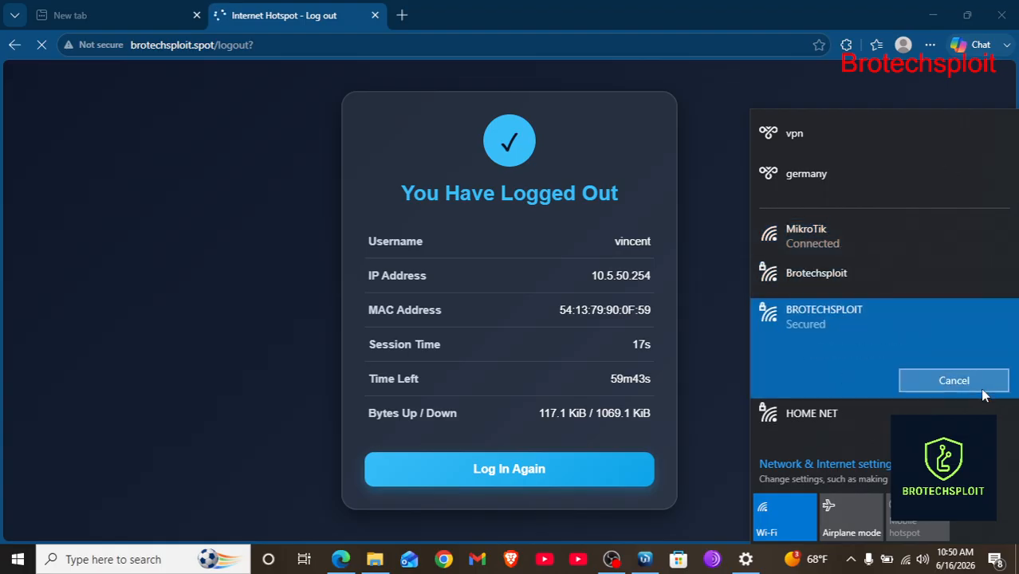
left_click(697, 144)
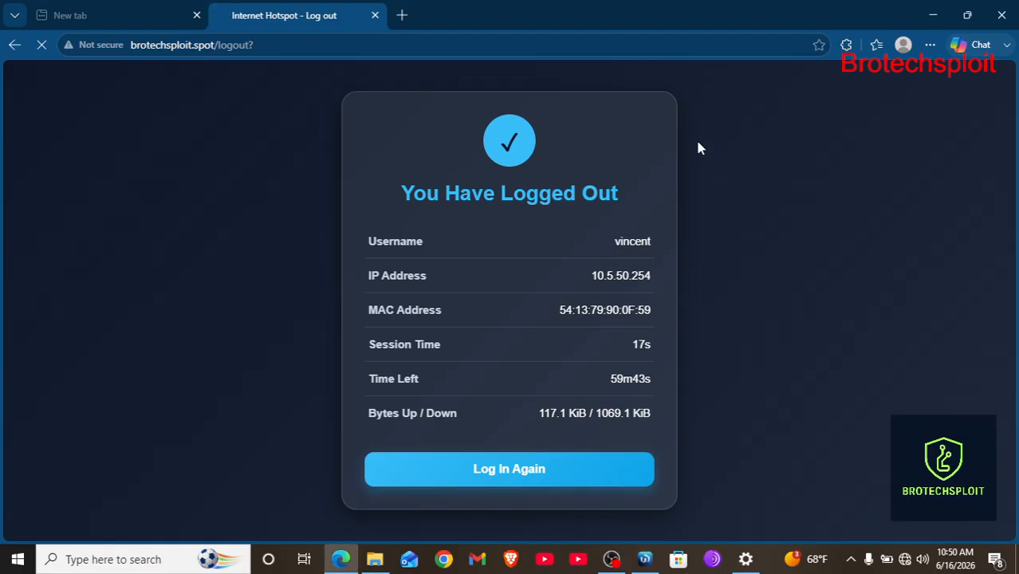
Load the internet.spotlitfree.com packages portal in a new Edge tab by pasting its address.
left_click(394, 21)
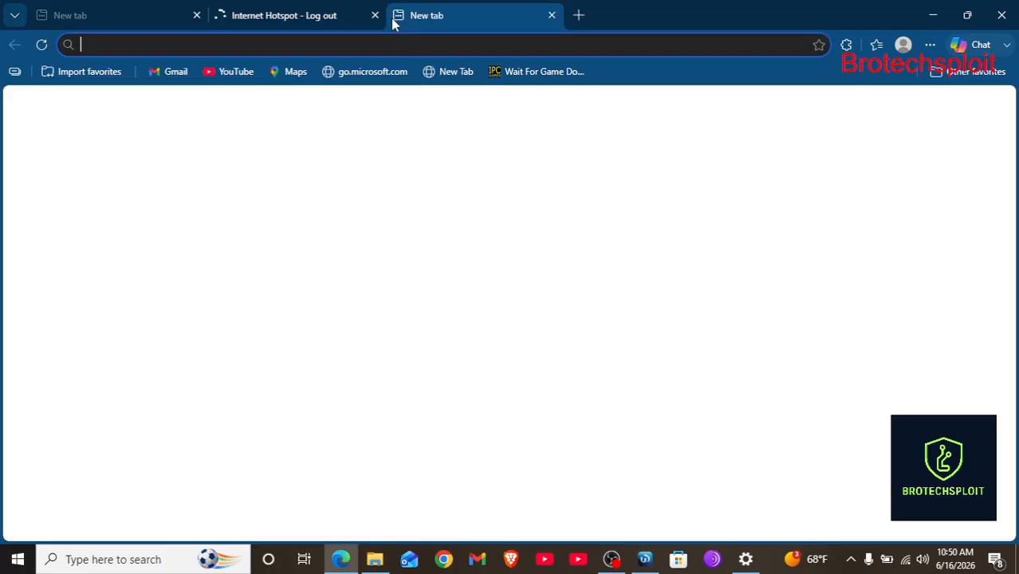
left_click(303, 44)
type("internet.spotlitfree.com/buy/packages/?router=1")
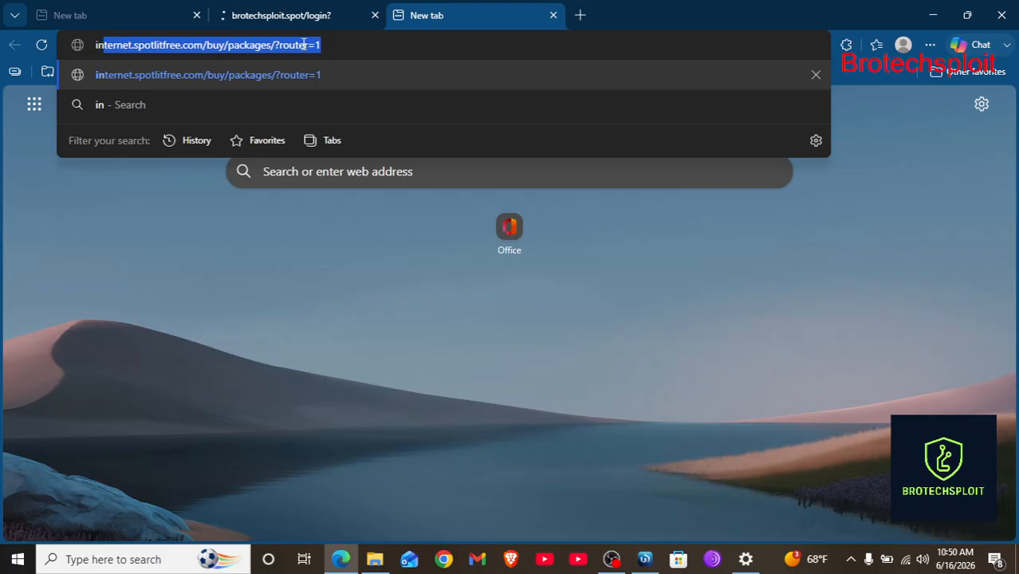
key("Return")
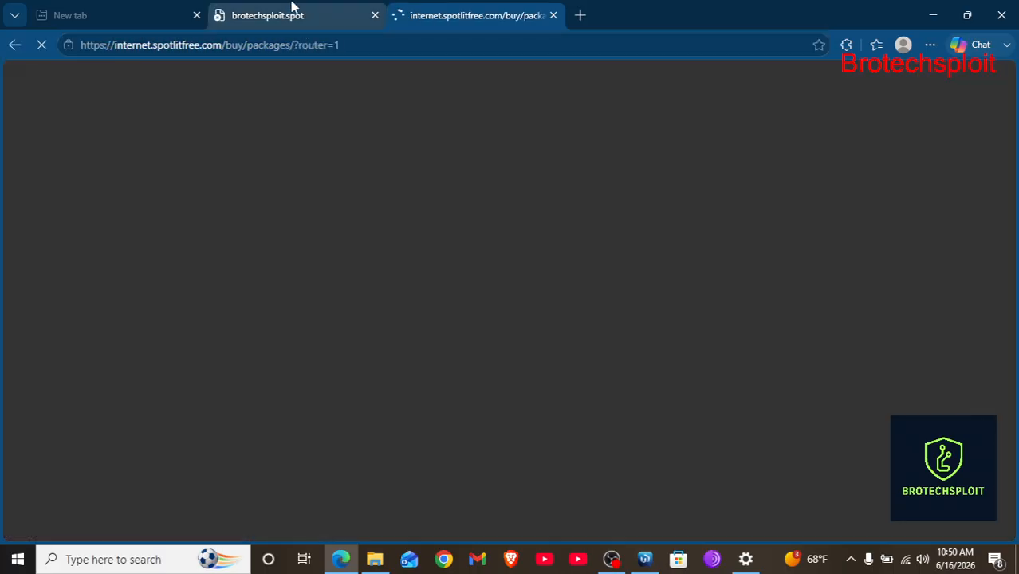
left_click(291, 6)
left_click(431, 9)
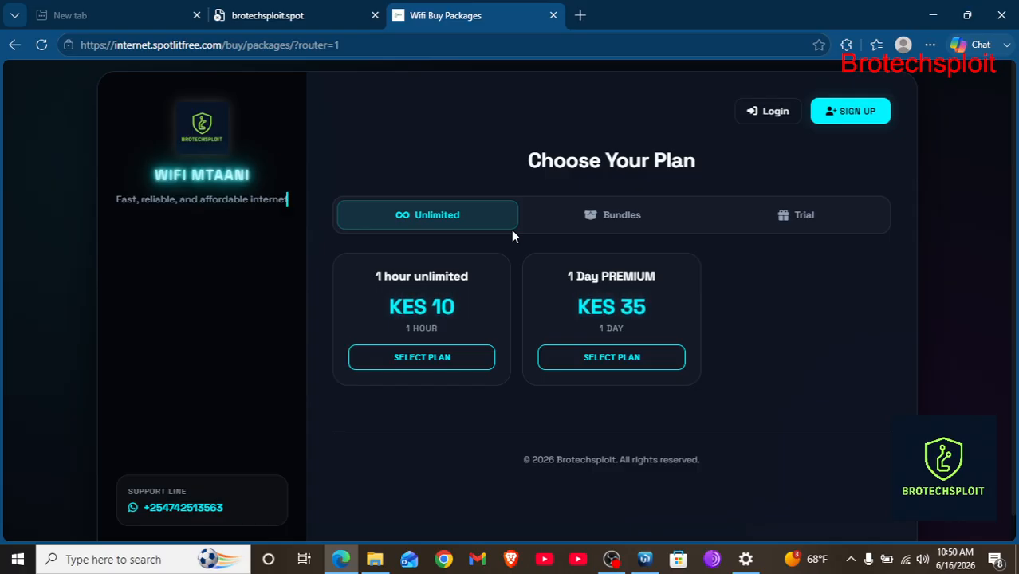
left_click(780, 114)
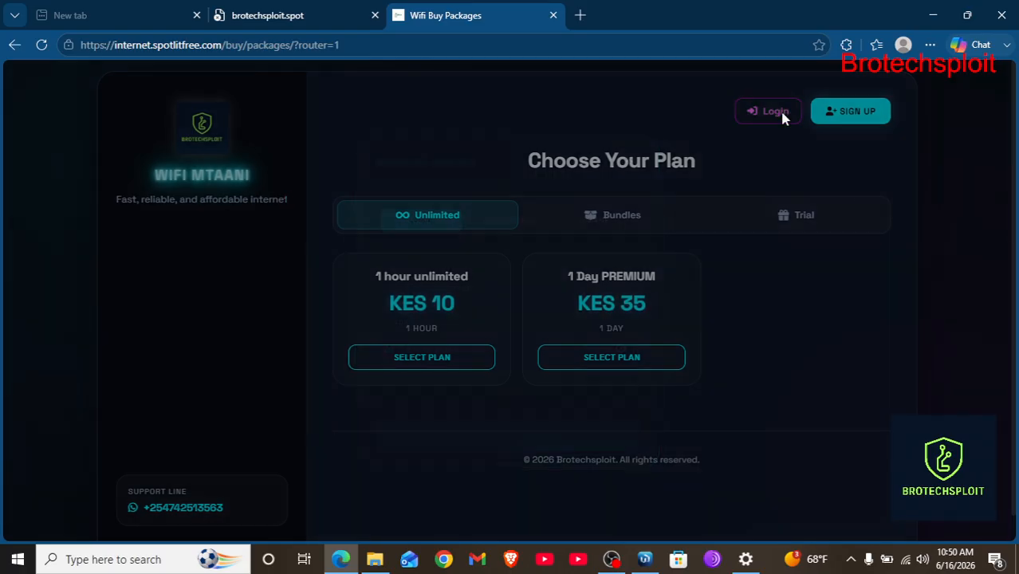
left_click(438, 284)
left_click(524, 219)
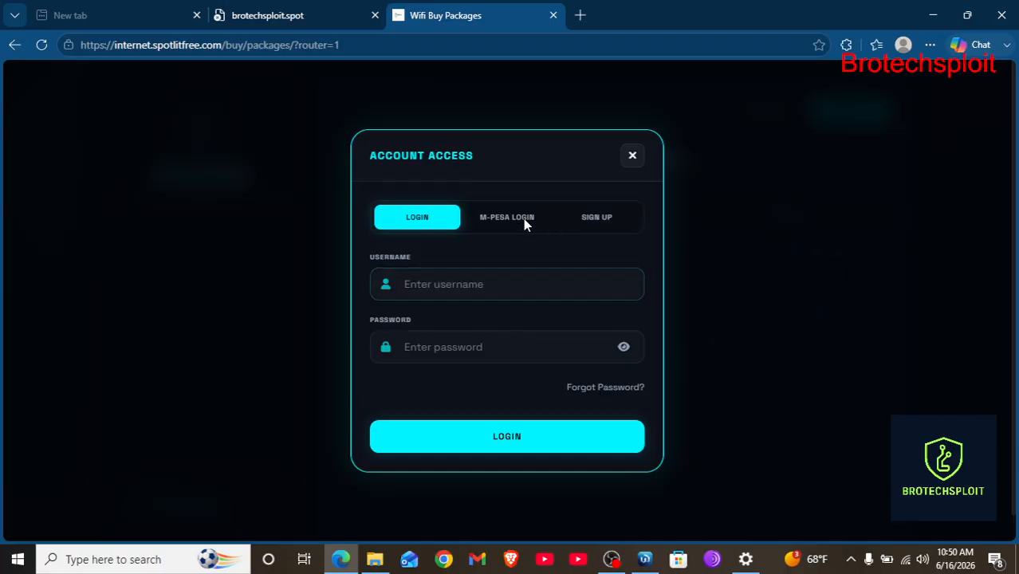
left_click(590, 250)
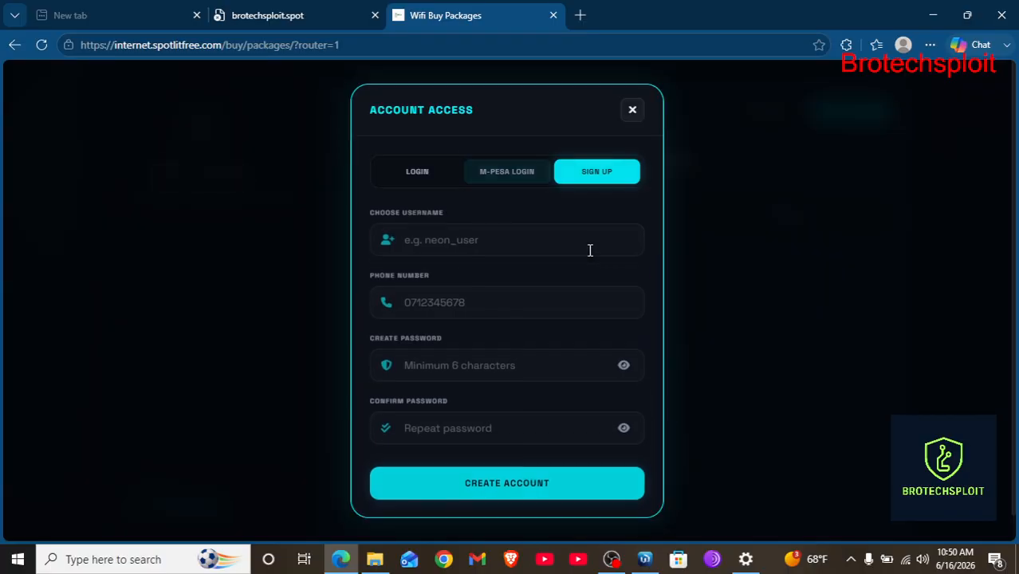
left_click(418, 170)
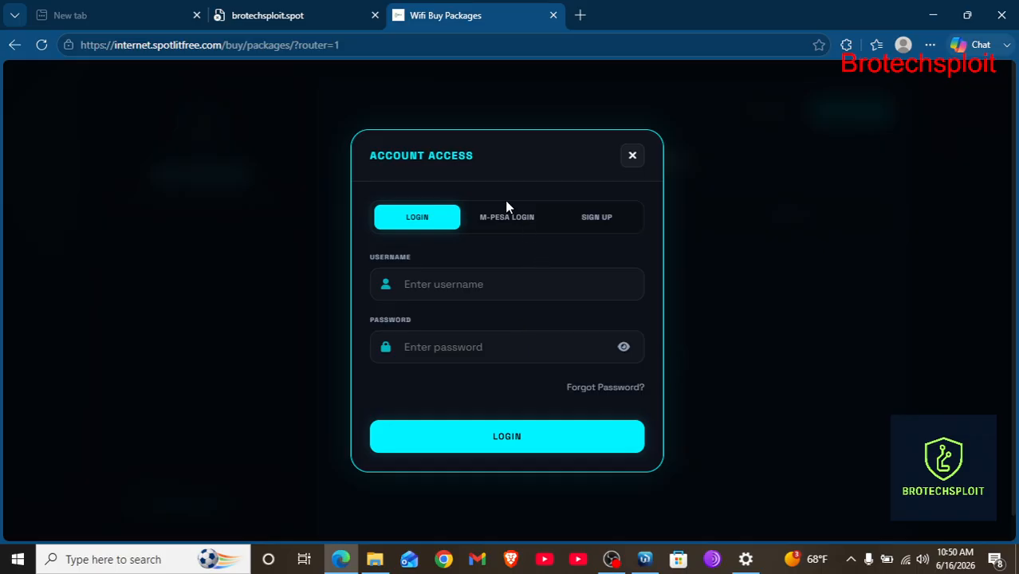
left_click(522, 228)
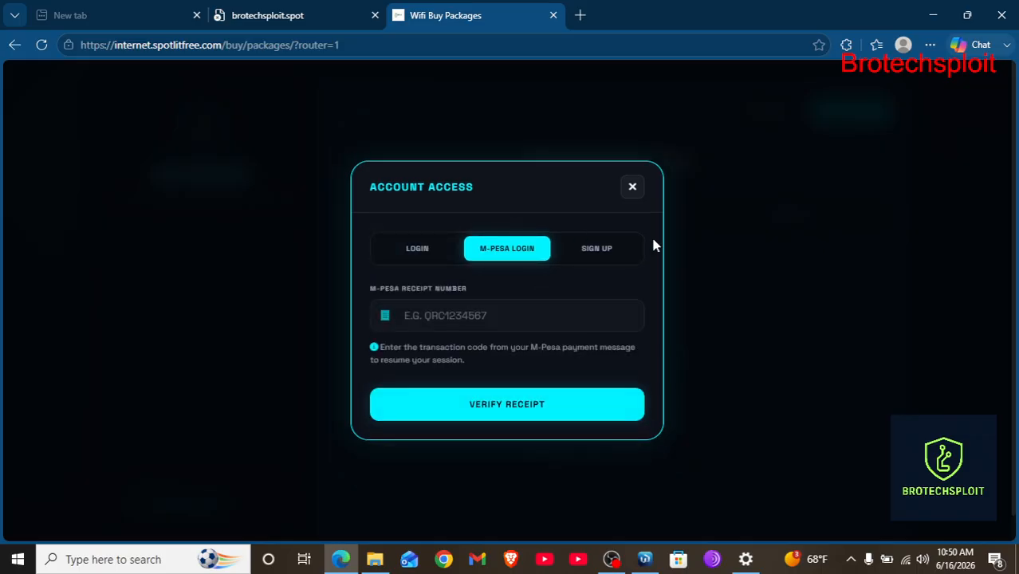
left_click(604, 249)
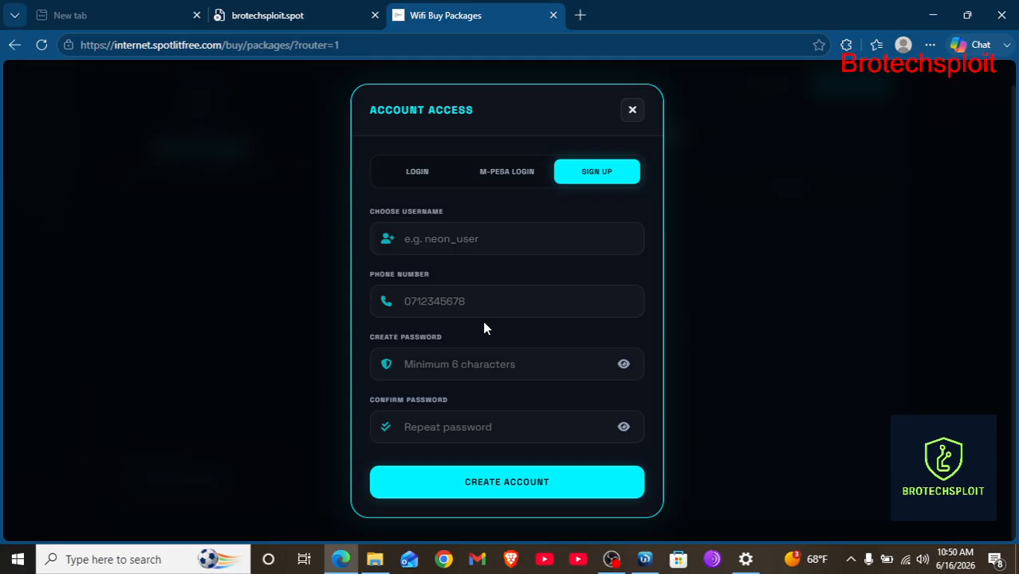
left_click(441, 238)
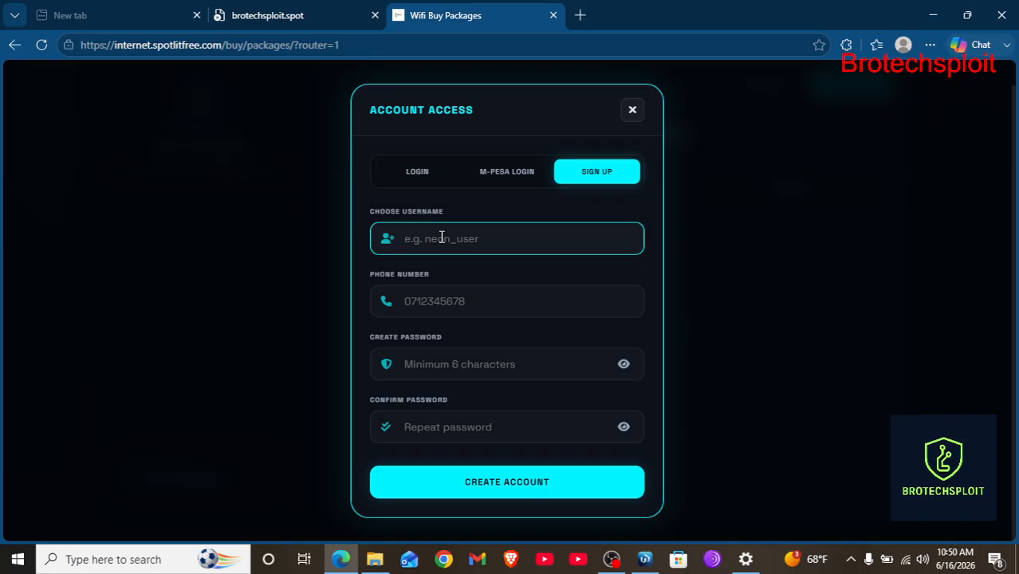
left_click(504, 171)
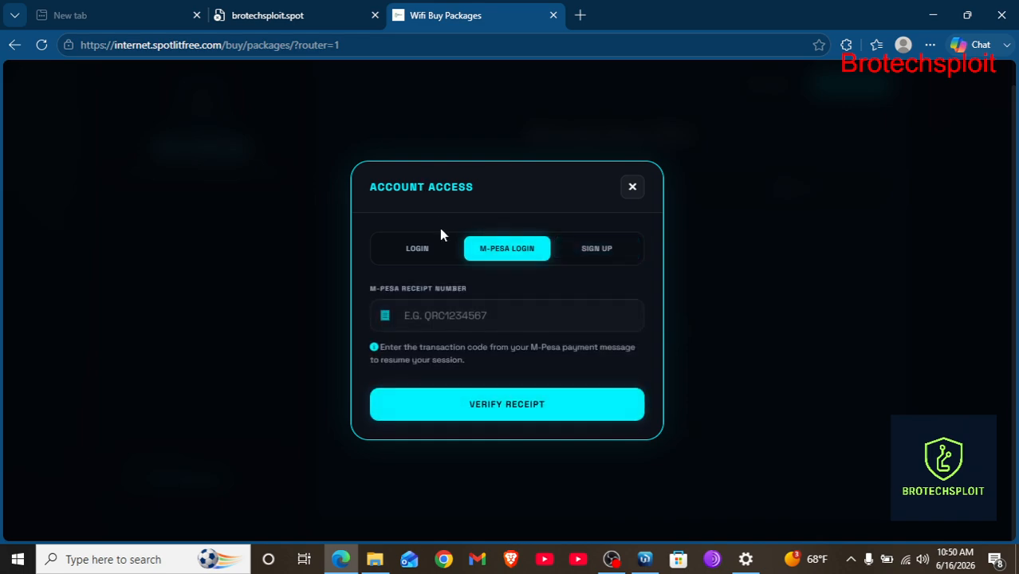
left_click(632, 189)
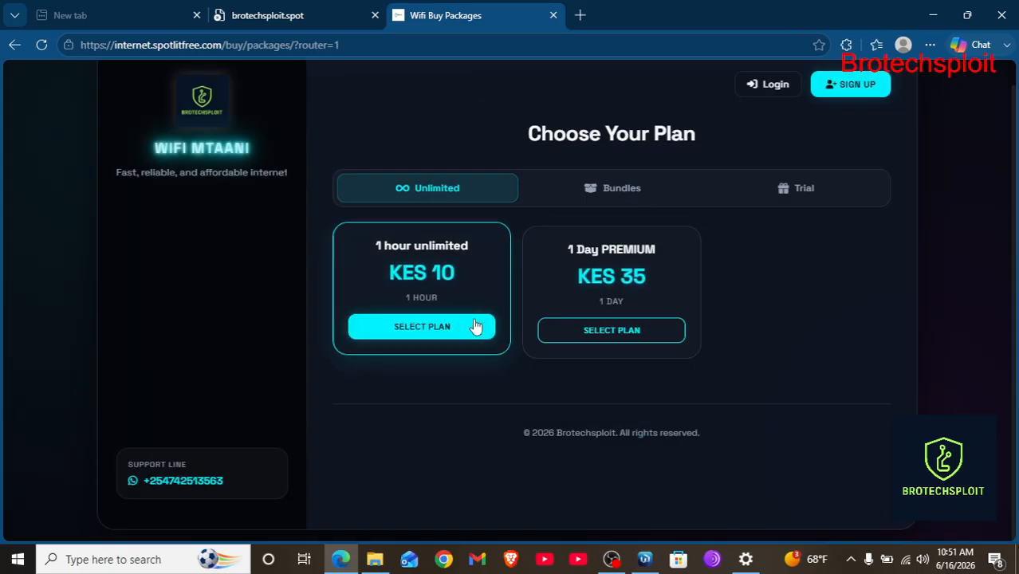
left_click(601, 327)
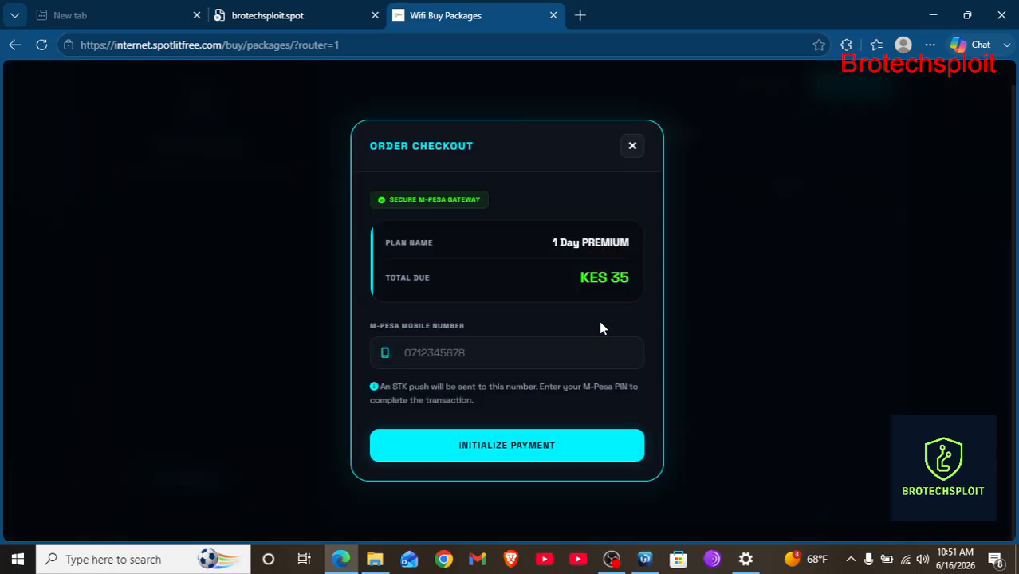
left_click(632, 147)
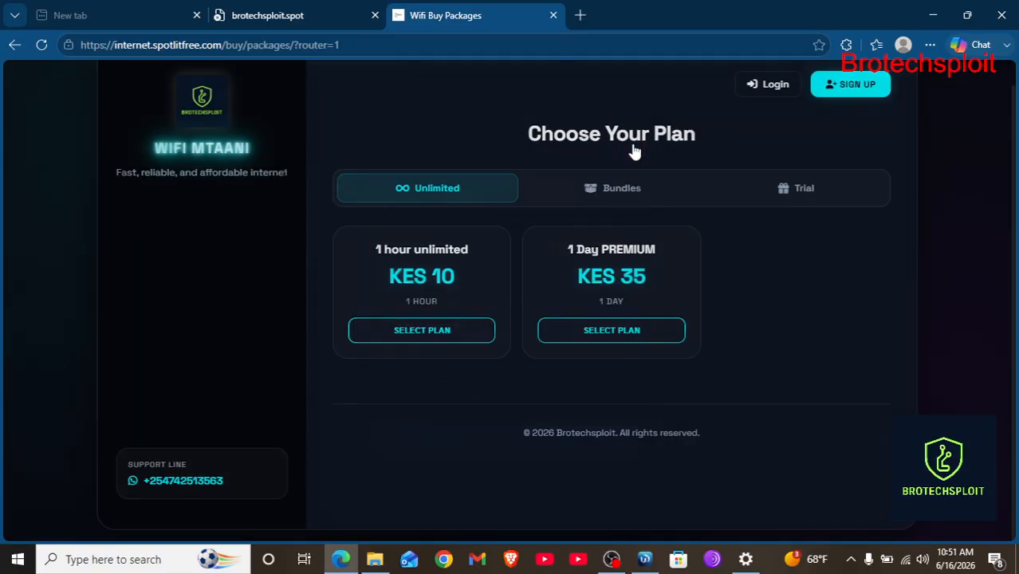